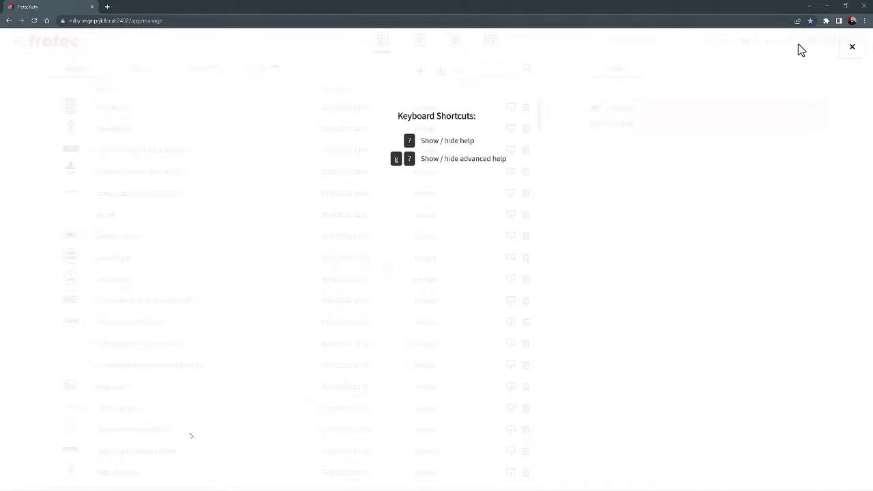
# Step: Close the keyboard shortcuts help and check the notifications and connected lasers lists
pyautogui.click(849, 49)
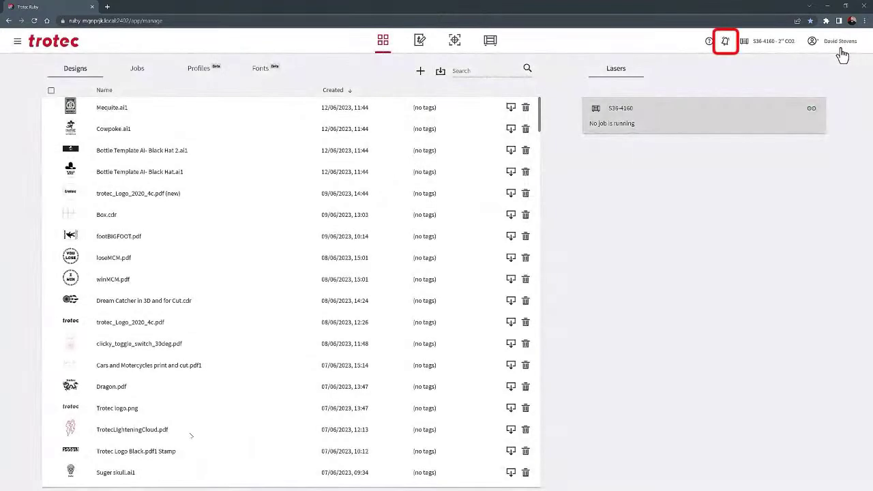
pyautogui.click(725, 43)
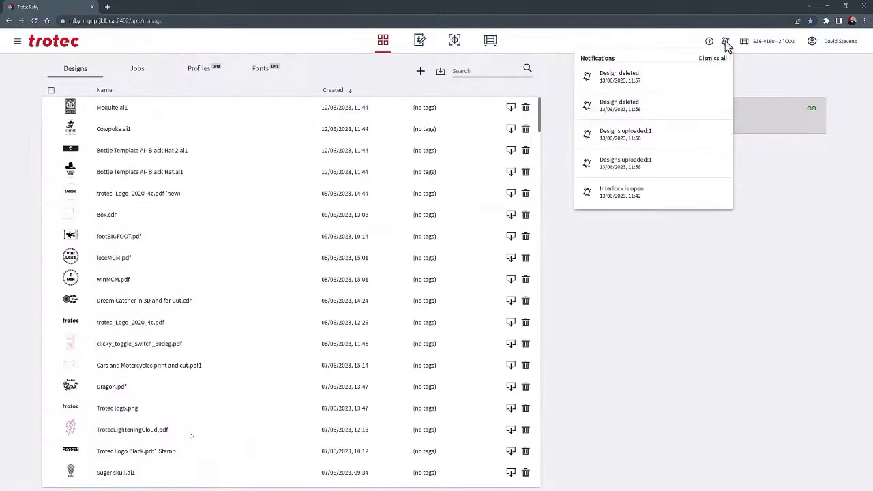
pyautogui.click(725, 41)
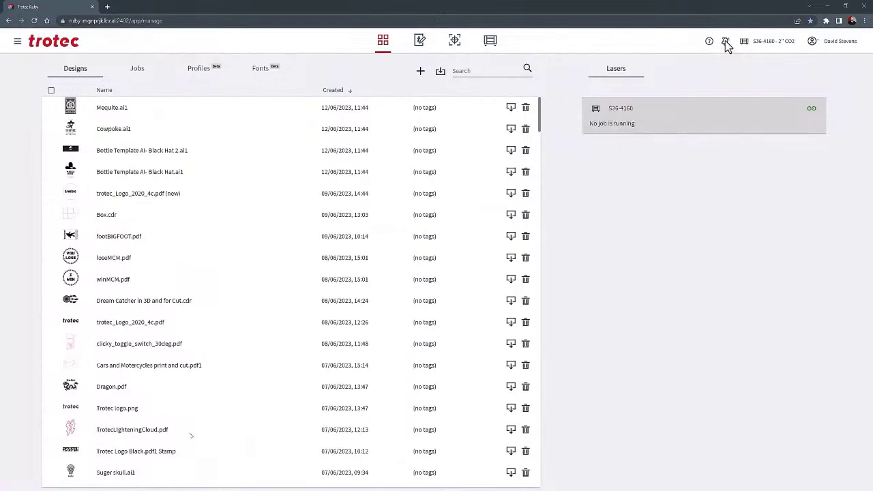
pyautogui.click(770, 43)
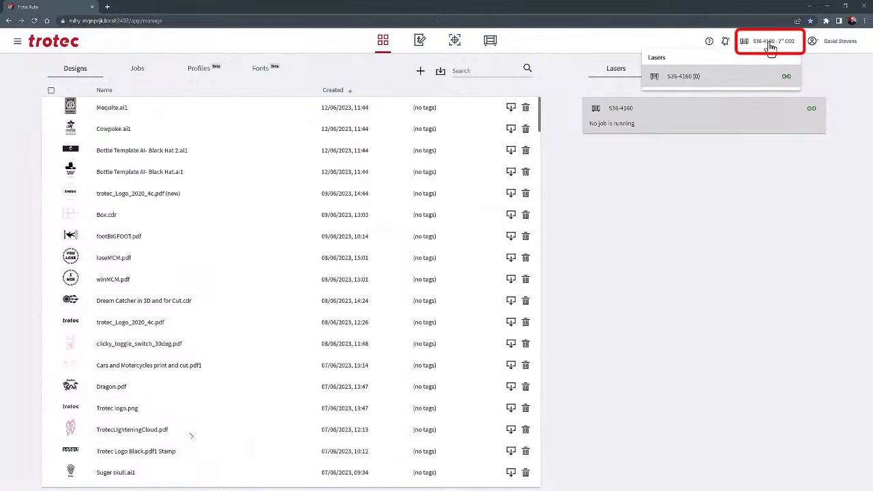
pyautogui.click(771, 44)
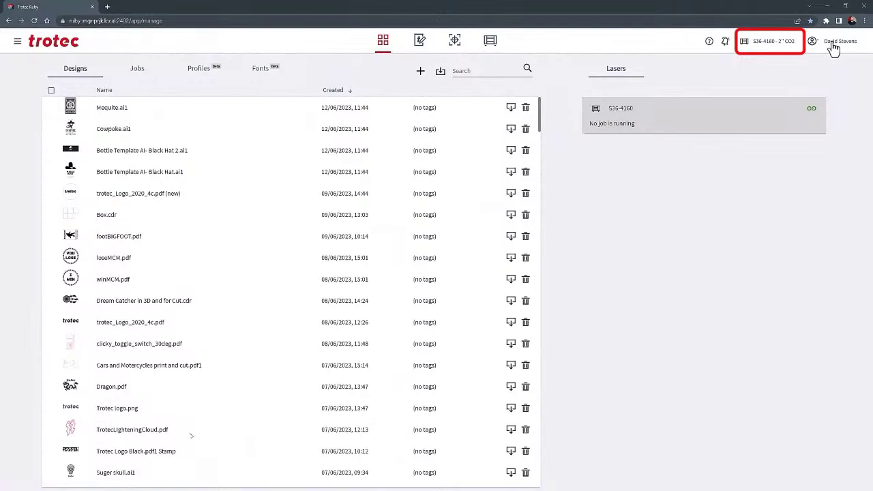
# Step: View the user account options and the main navigation entries, closing each again
pyautogui.click(812, 45)
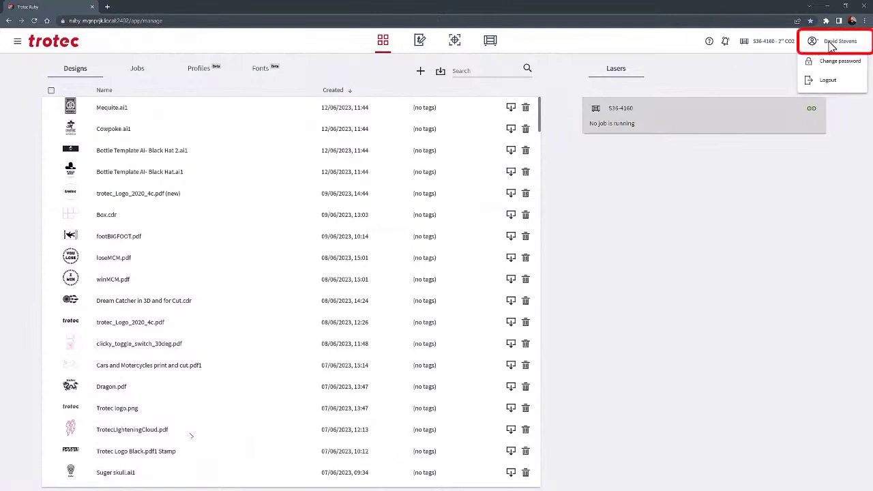
pyautogui.click(831, 45)
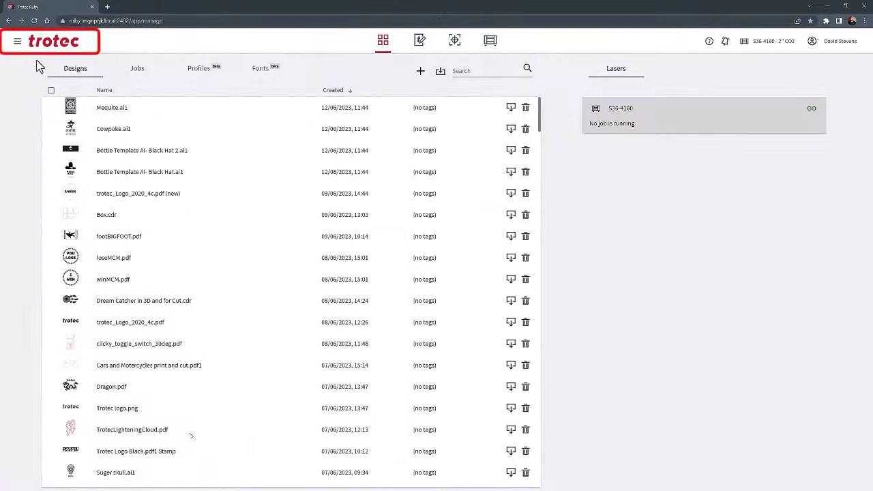
pyautogui.click(16, 45)
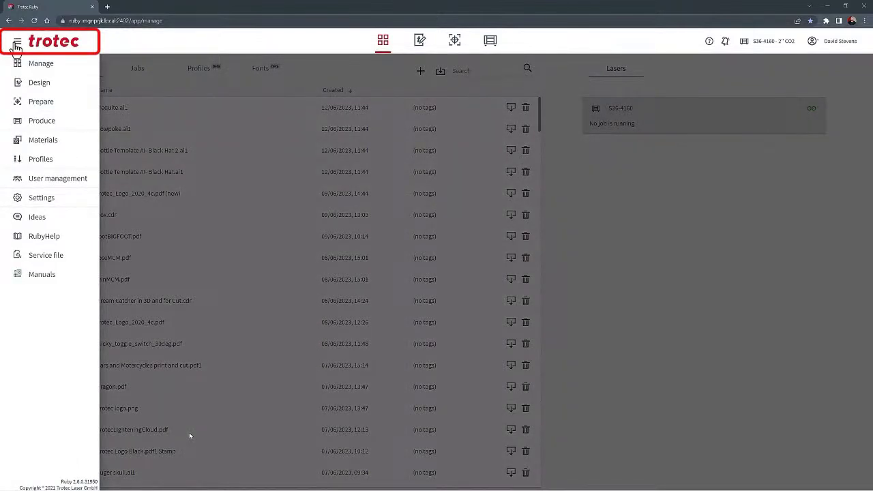
pyautogui.click(16, 45)
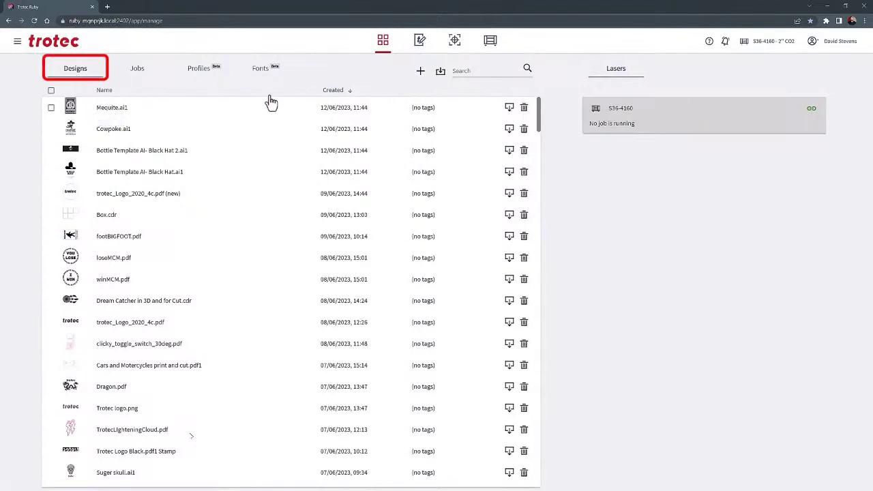
# Step: Import the Lyon file from the Ruby Demo files folder into the designs
pyautogui.click(440, 72)
pyautogui.click(293, 114)
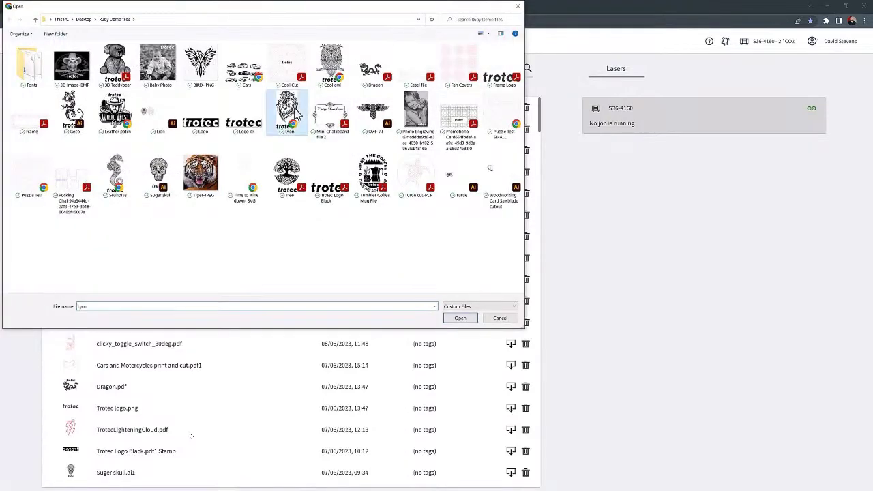
pyautogui.click(457, 318)
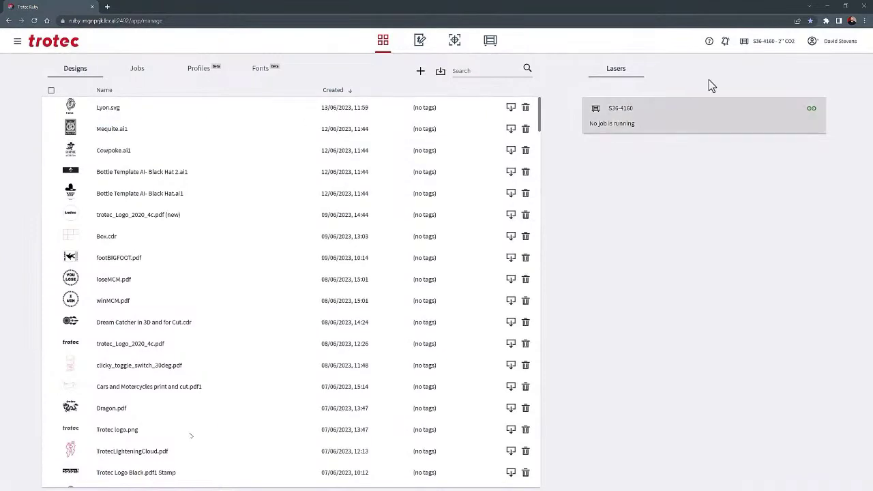
# Step: Upload a batch of 22 vector and image files from the adjacent Ruby Demo files folder window into the designs, and restore the full-size browser
pyautogui.click(846, 6)
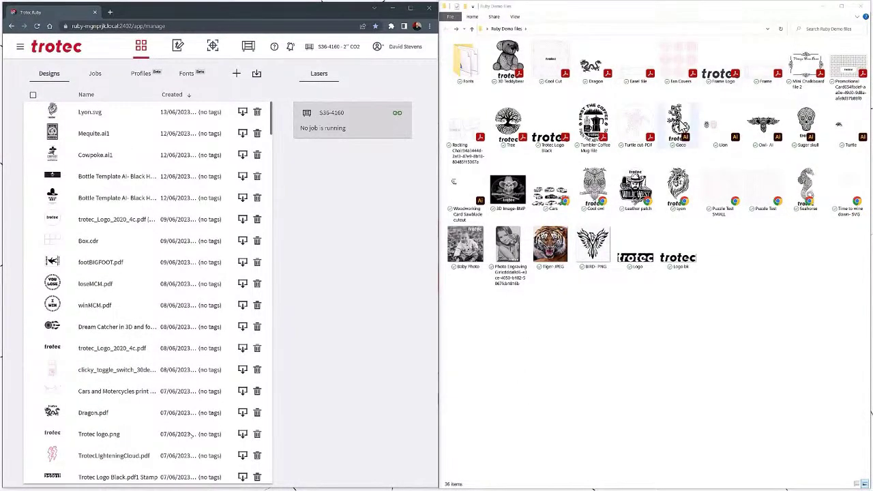
pyautogui.moveTo(772, 227); pyautogui.dragTo(142, 168)
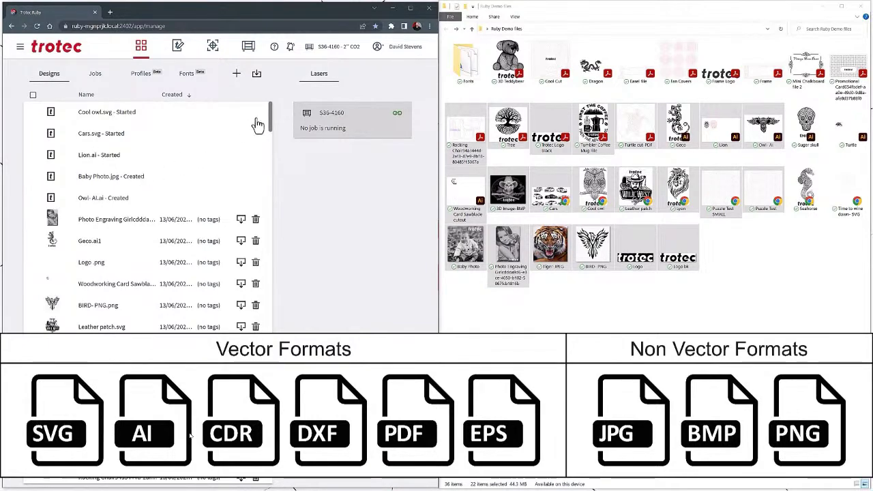
pyautogui.click(411, 9)
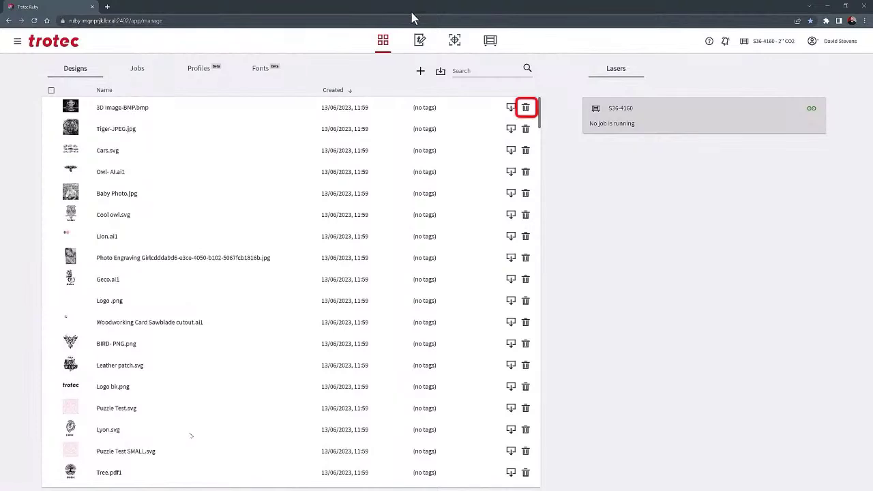
# Step: Delete the design 3D Image-BMP.bmp on its own, and delete Tiger-JPEG.jpg, Cars.svg and Owl- AI.ai1 together as a batch
pyautogui.click(525, 109)
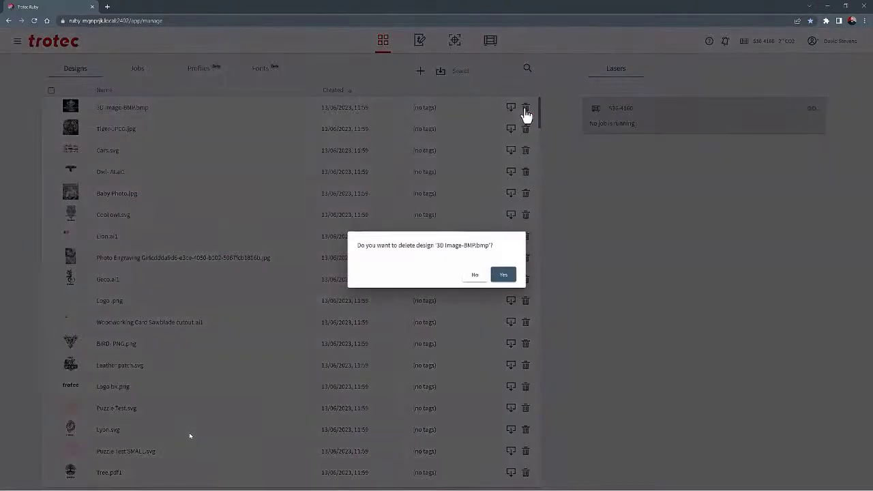
pyautogui.click(503, 275)
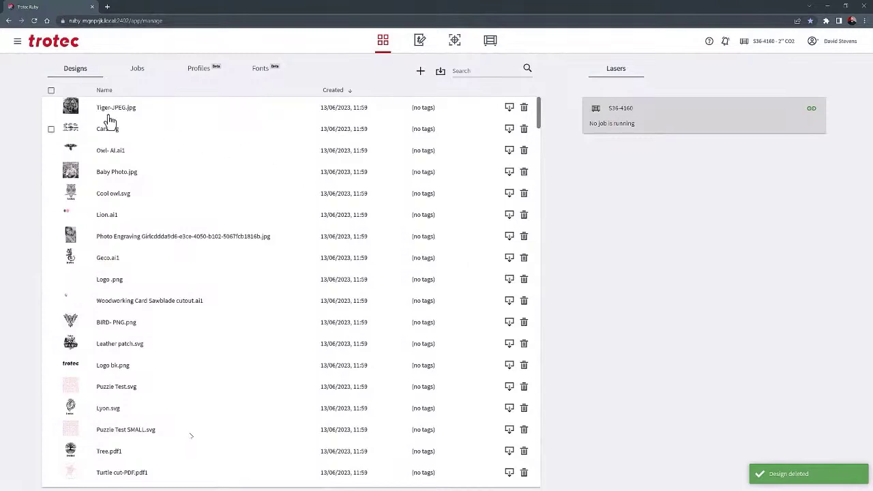
pyautogui.click(51, 107)
pyautogui.click(51, 129)
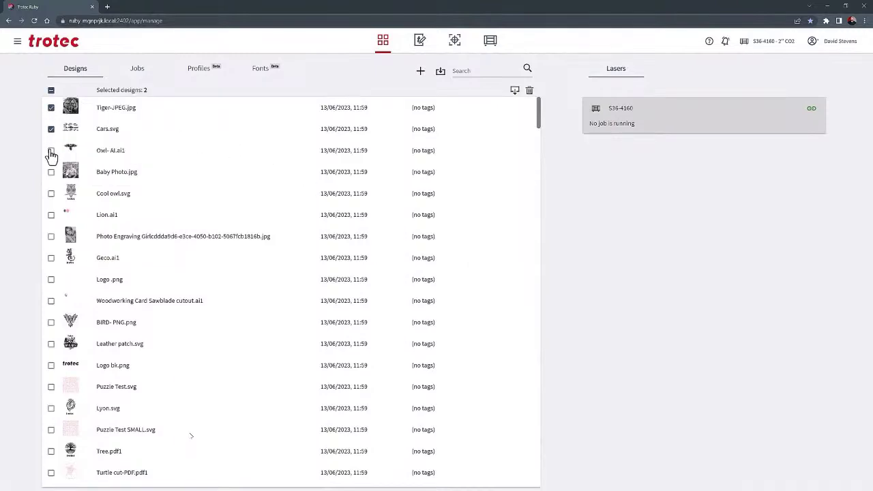
pyautogui.click(52, 151)
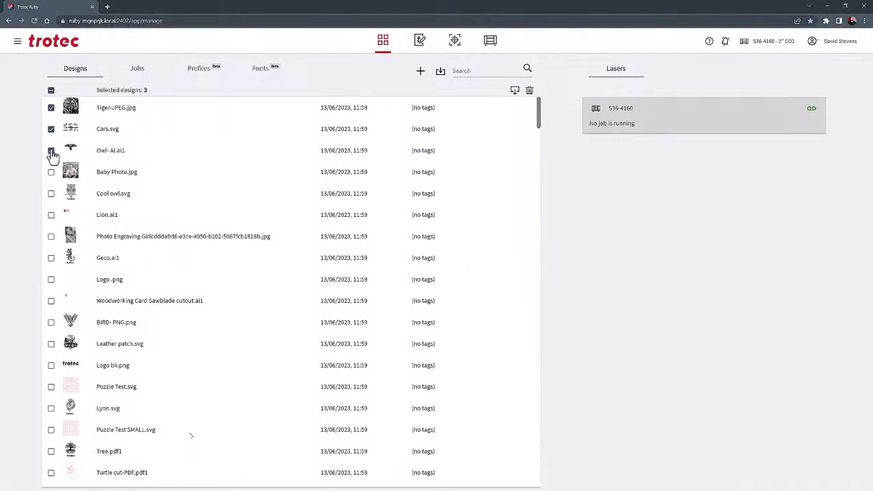
pyautogui.click(529, 91)
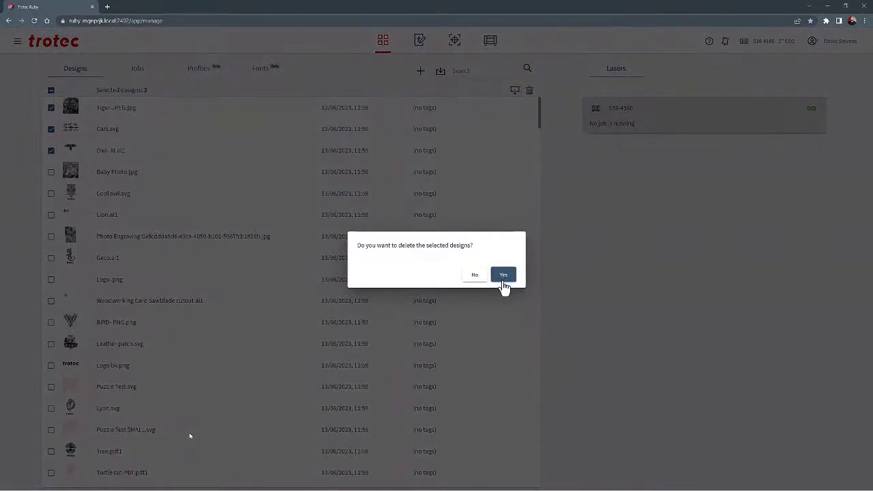
pyautogui.click(502, 278)
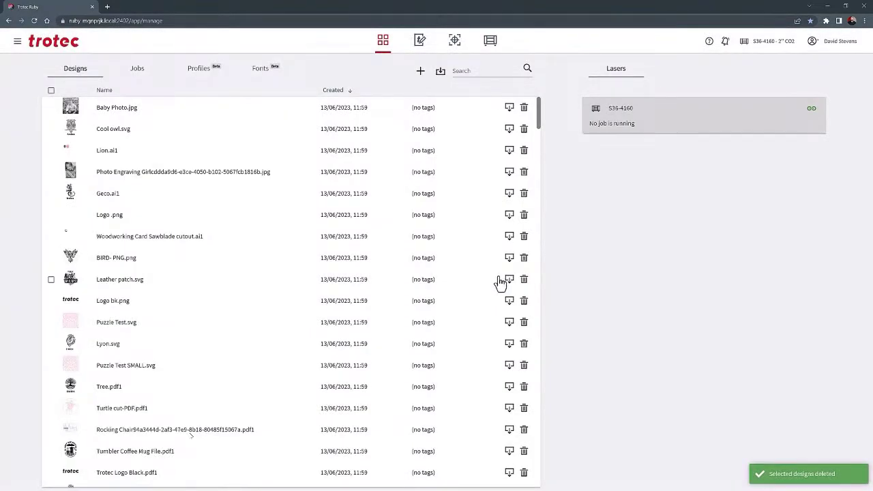
# Step: Export the Baby Photo.jpg design to the computer and dismiss the browser's download bar
pyautogui.click(510, 110)
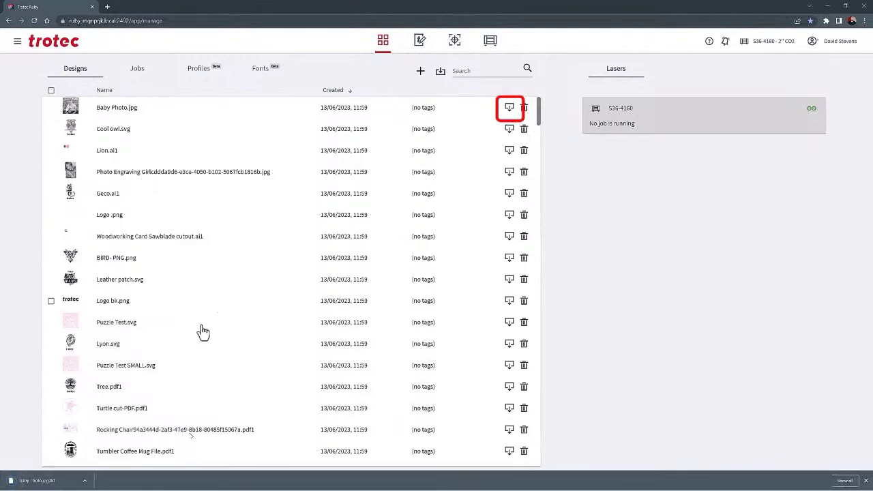
pyautogui.click(86, 481)
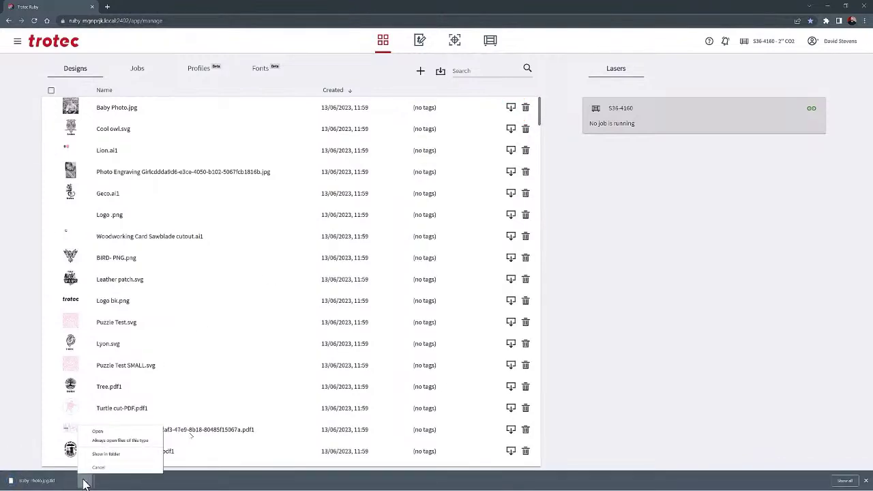
pyautogui.click(865, 481)
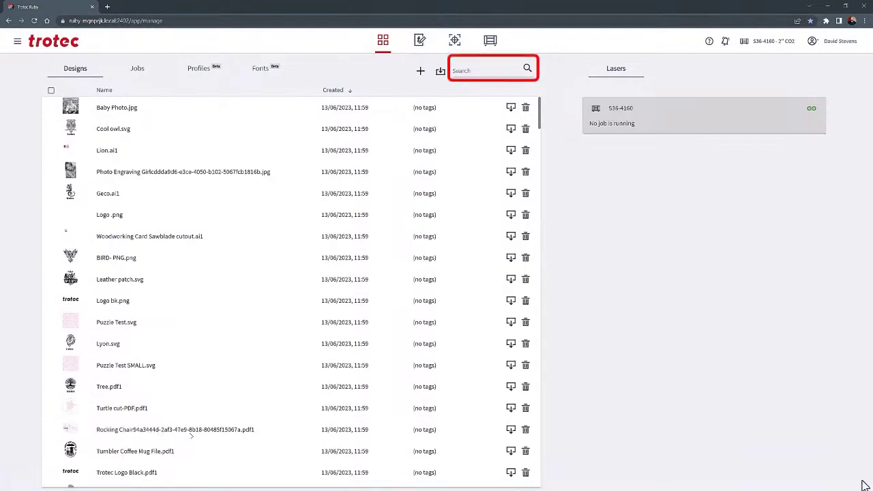
# Step: Search the designs for "tree" and clear the search
pyautogui.click(468, 72)
pyautogui.write('tree')
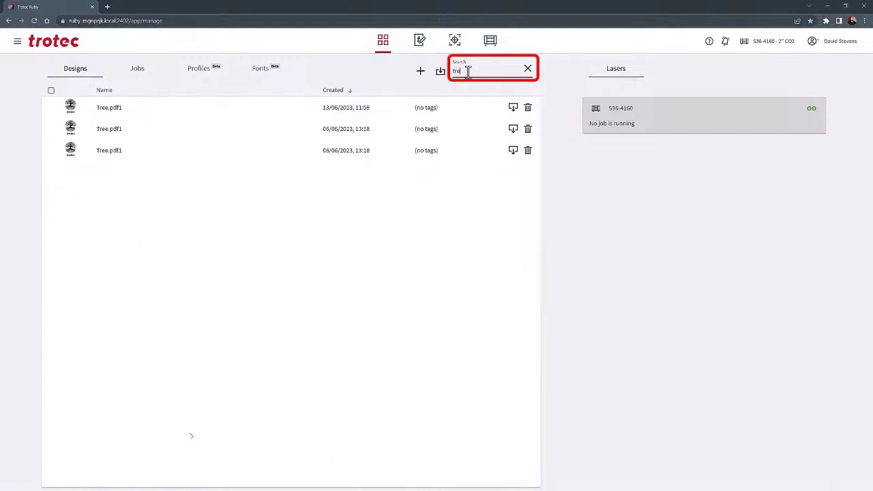
pyautogui.click(526, 70)
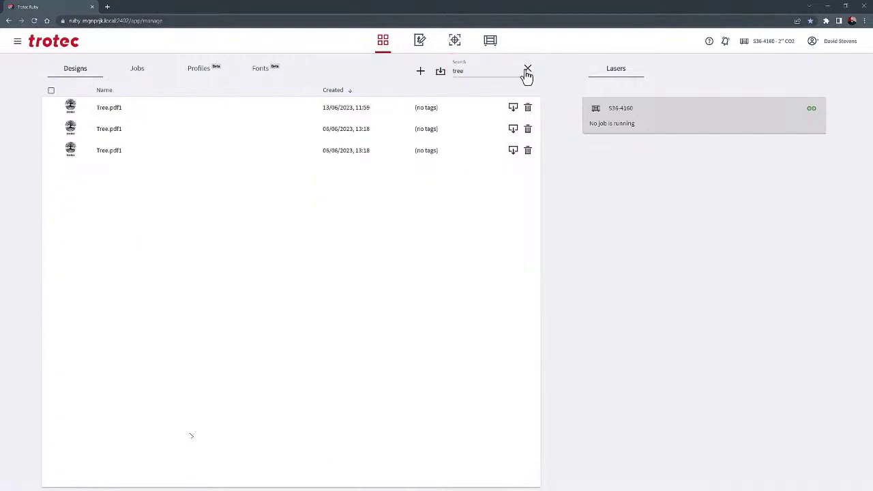
# Step: Create a new blank design and return to the Manage screen
pyautogui.click(420, 72)
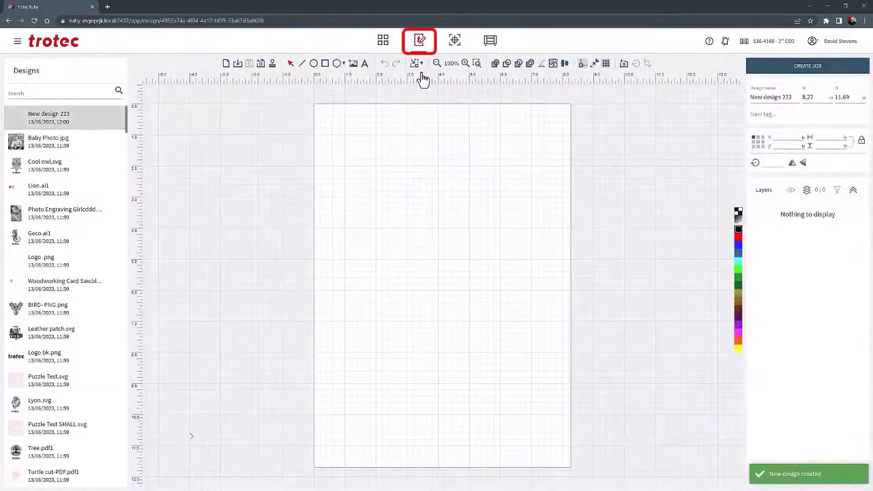
pyautogui.click(383, 43)
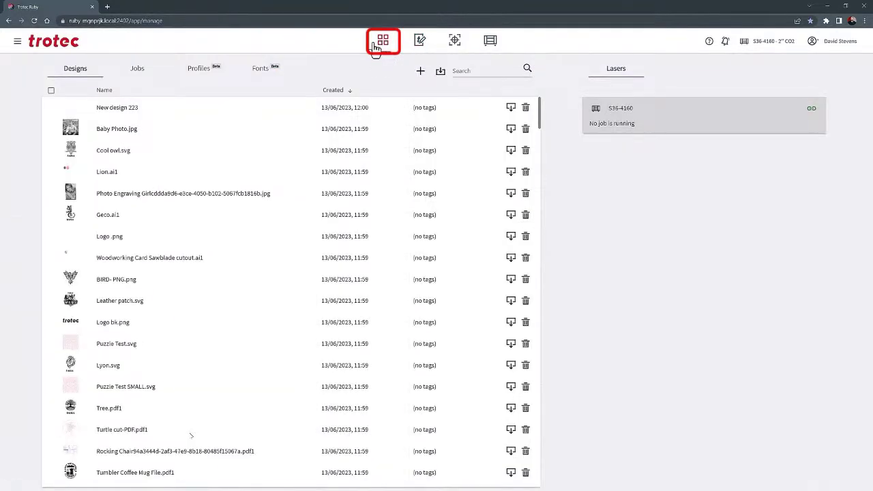
# Step: Add the existing footBIGFOOT.pdf job to the S36-4160 laser's queue and view it in Produce before returning to Manage
pyautogui.click(139, 71)
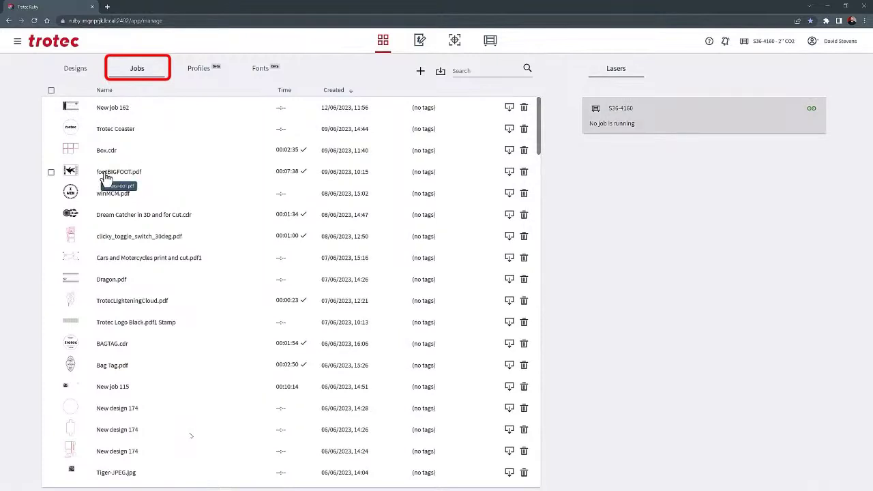
pyautogui.moveTo(99, 175); pyautogui.dragTo(658, 113)
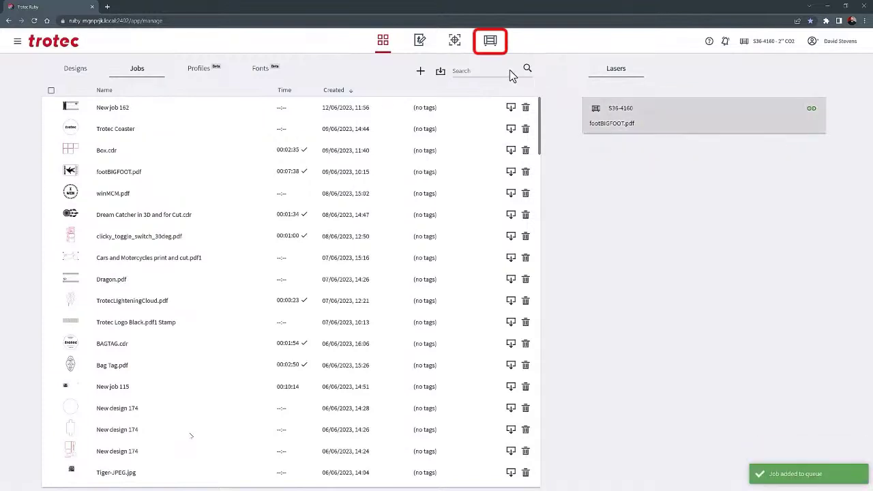
pyautogui.click(490, 43)
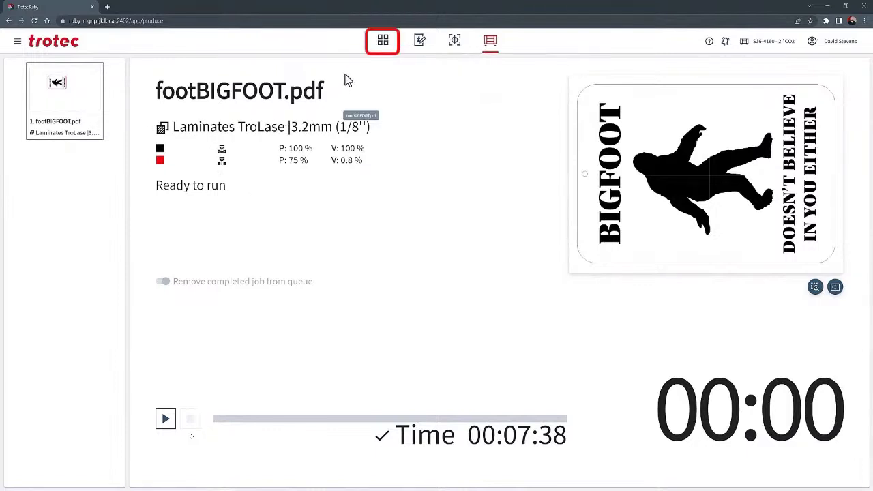
pyautogui.click(383, 42)
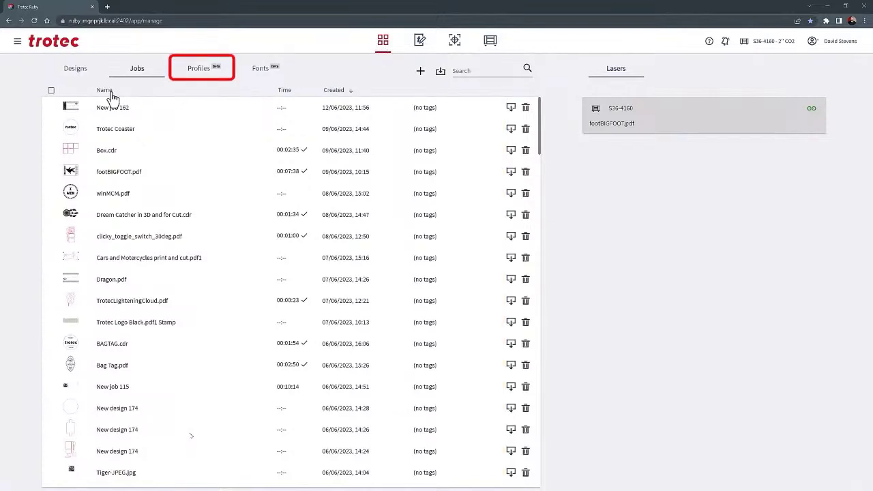
# Step: Examine the Tumbler- 20oz Profile's settings, including its material choices, and return to the profiles overview
pyautogui.click(202, 73)
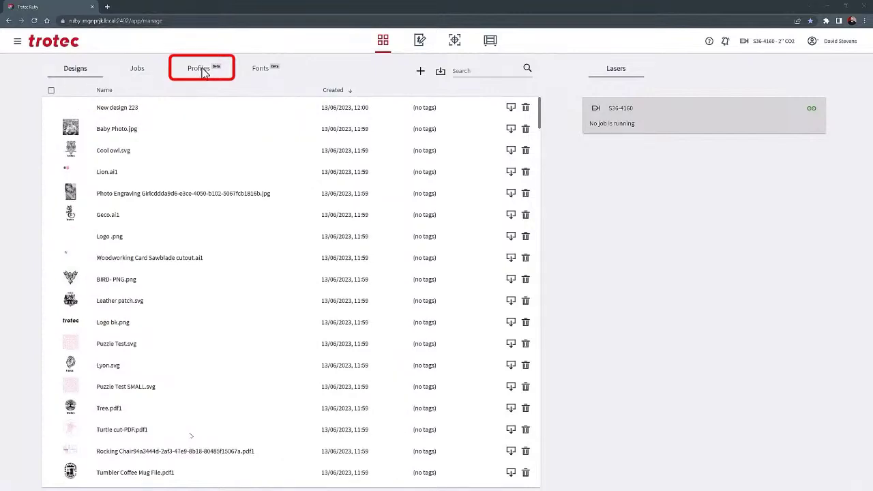
pyautogui.click(202, 73)
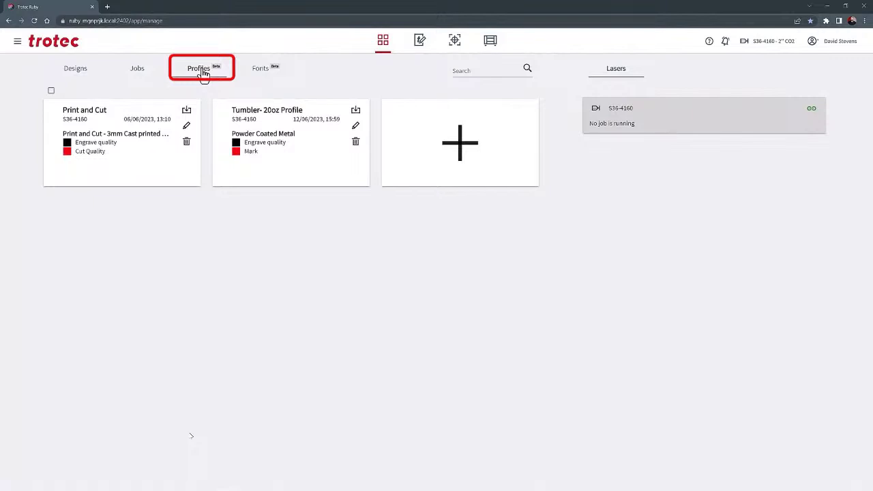
pyautogui.click(355, 128)
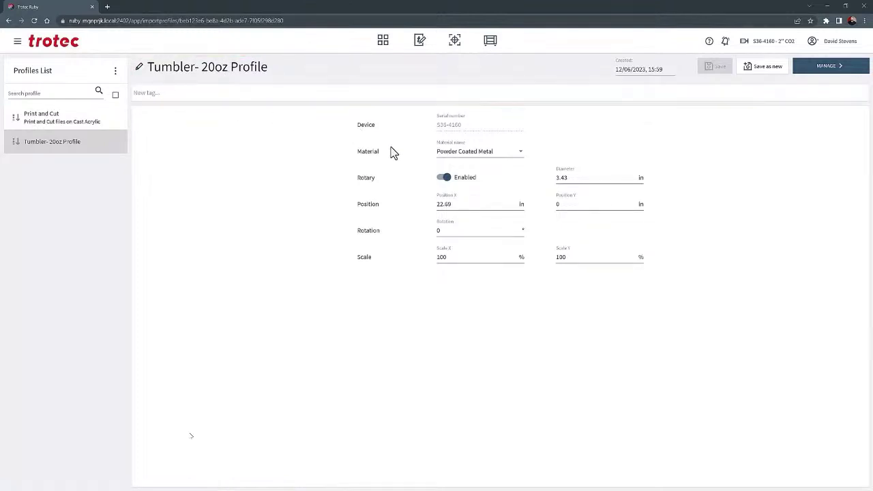
pyautogui.click(523, 159)
pyautogui.click(523, 160)
pyautogui.click(382, 42)
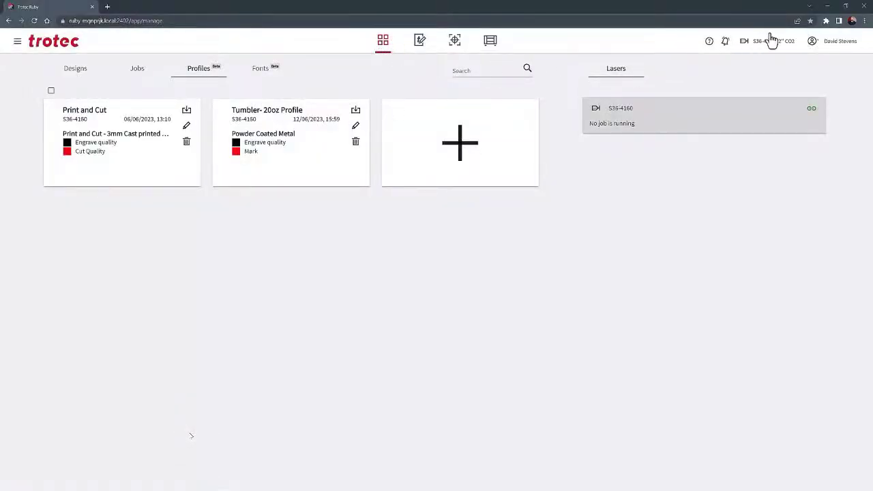
# Step: Create a job by adding the Tumbler Coffee Mug file from the Ruby Demo files folder to the Tumbler- 20oz Profile
pyautogui.click(845, 6)
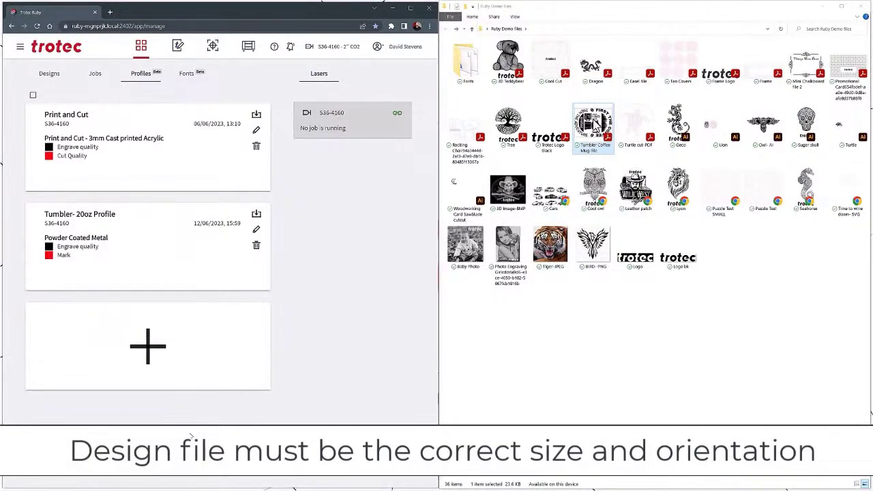
pyautogui.moveTo(594, 124); pyautogui.dragTo(178, 247)
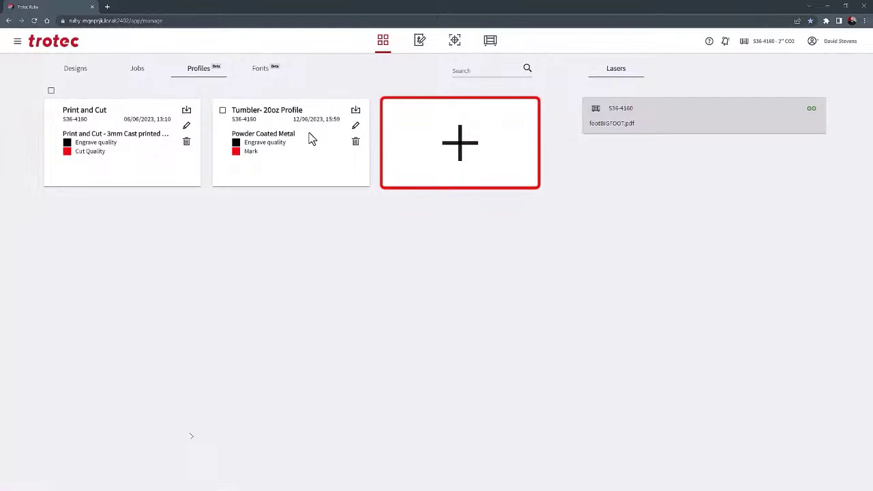
# Step: Import the ALIENS__ TrueType font from the demo files' Fonts folder into the Ruby font library
pyautogui.click(260, 76)
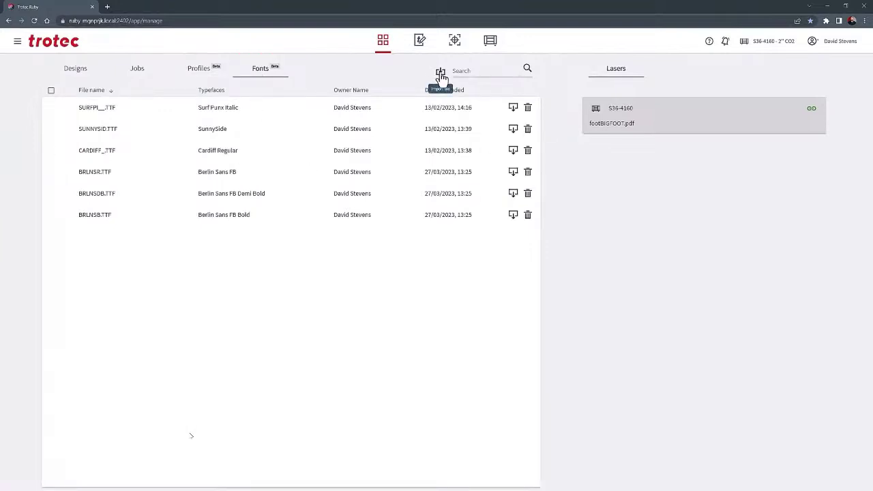
pyautogui.click(846, 5)
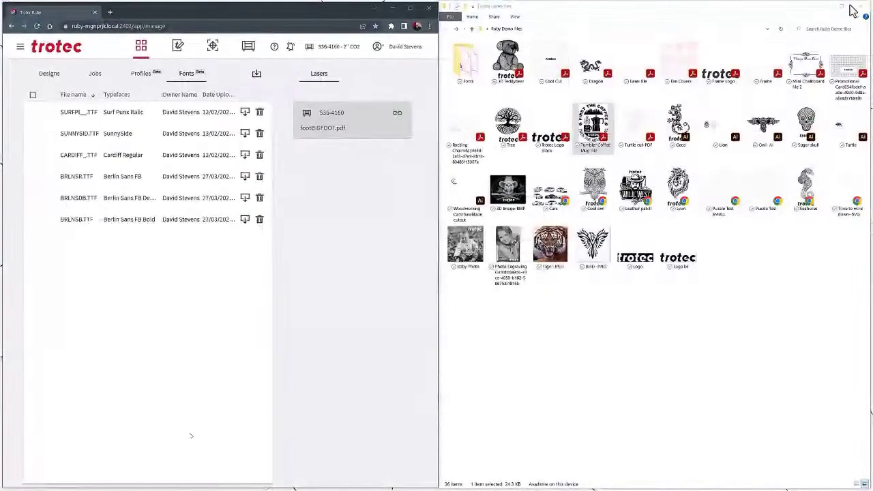
pyautogui.doubleClick(462, 73)
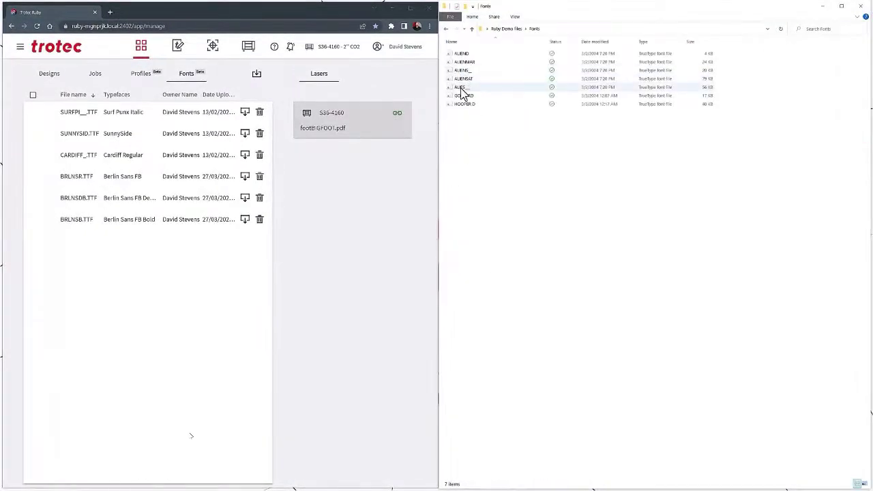
pyautogui.moveTo(463, 71); pyautogui.dragTo(169, 187)
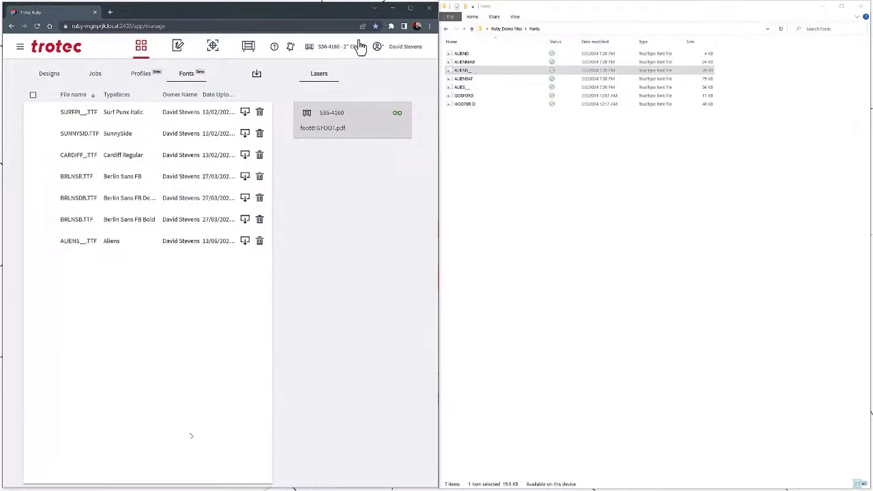
pyautogui.click(410, 9)
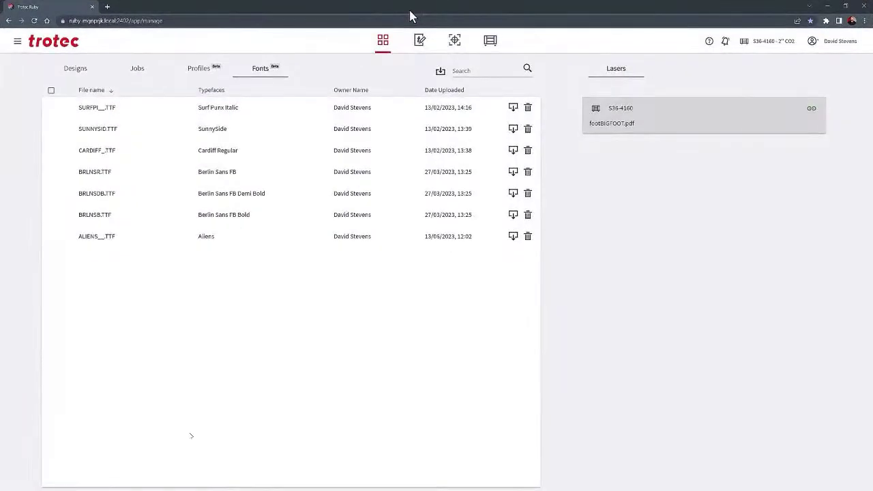
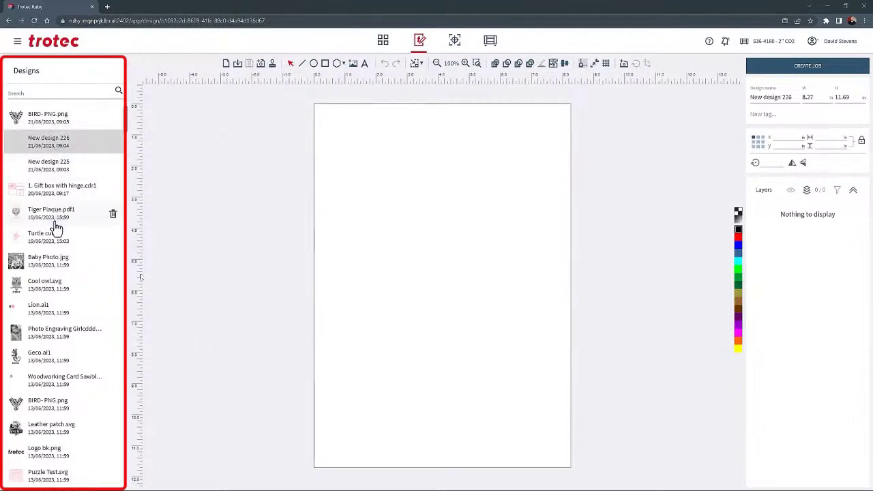
# Step: Delete the most recent BIRD- PNG.png design from the Designs list
pyautogui.click(60, 119)
pyautogui.click(113, 122)
pyautogui.click(499, 276)
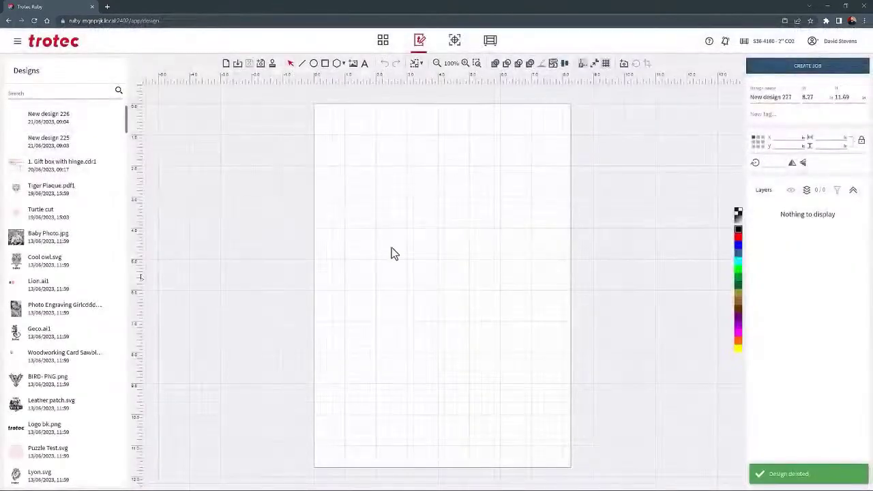
# Step: Search the designs for "tree" and open Tree.pdf1
pyautogui.click(43, 96)
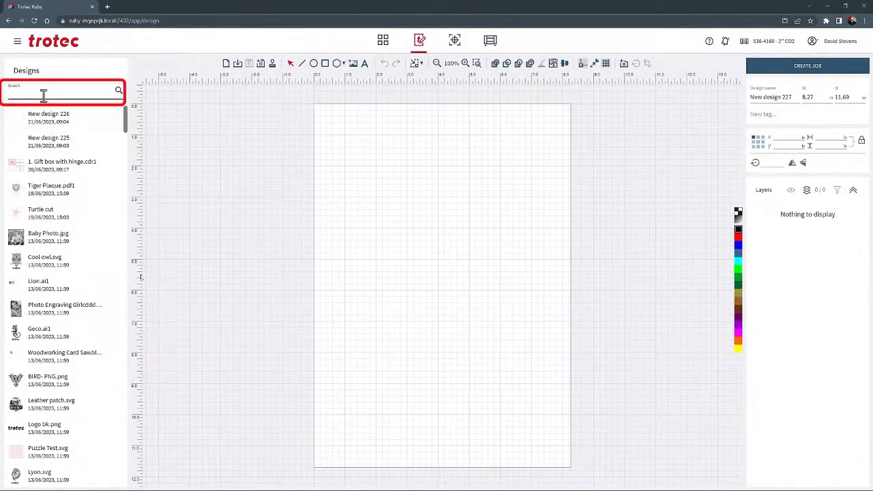
pyautogui.write('tree')
pyautogui.click(39, 116)
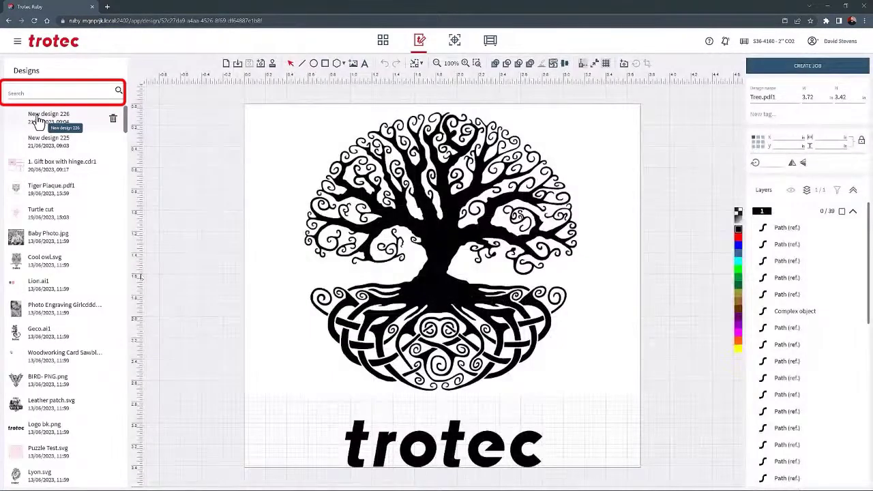
pyautogui.click(251, 64)
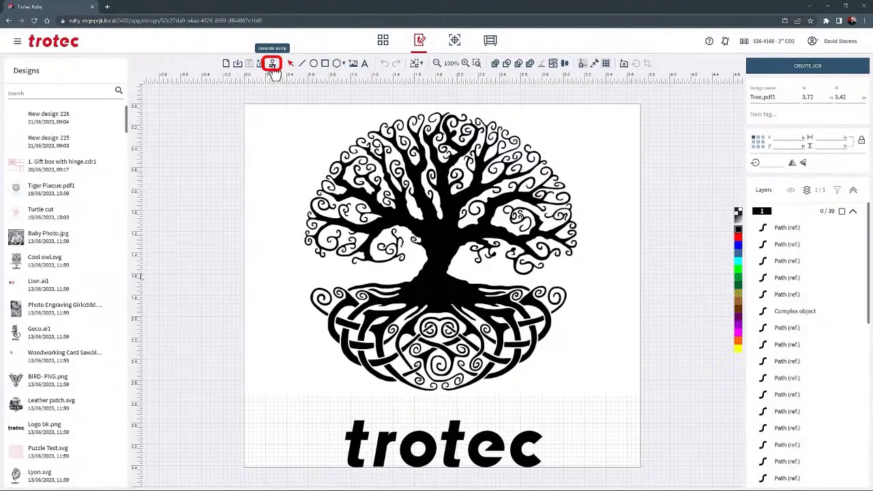
# Step: Generate a mirrored stamp from Logo bk.png with automatic cutline type None, and open the stamp design
pyautogui.click(52, 426)
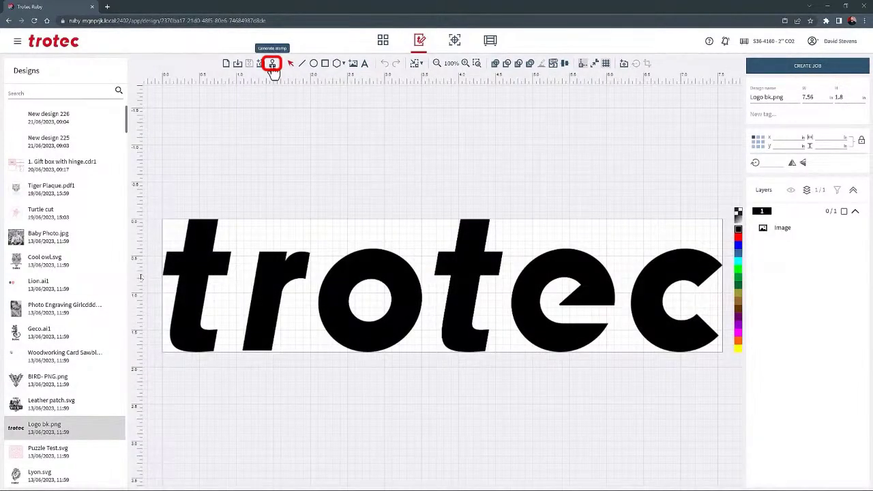
pyautogui.click(272, 65)
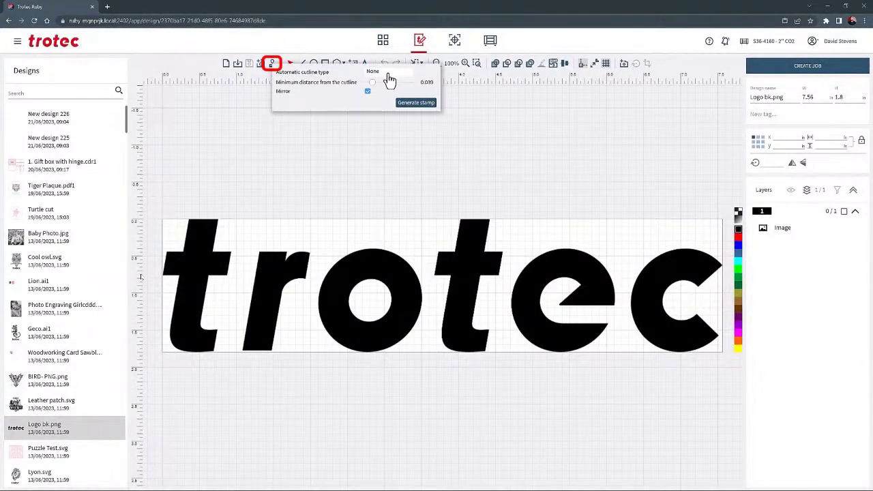
pyautogui.click(417, 103)
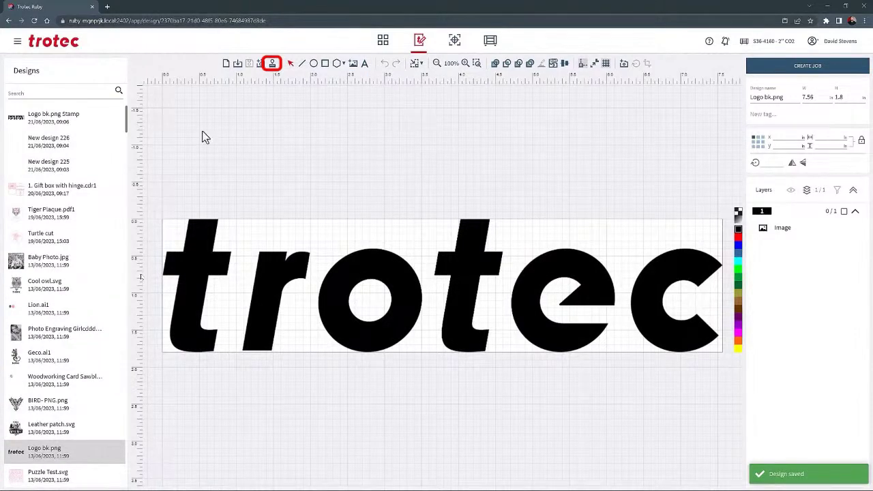
pyautogui.click(77, 128)
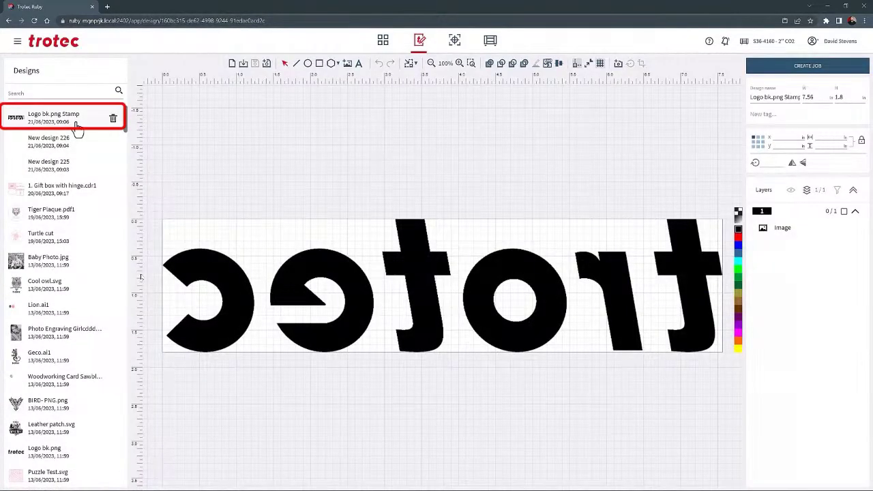
# Step: Open New design 235 and select its rectangle and ellipse in turn before clearing the selection
pyautogui.click(231, 67)
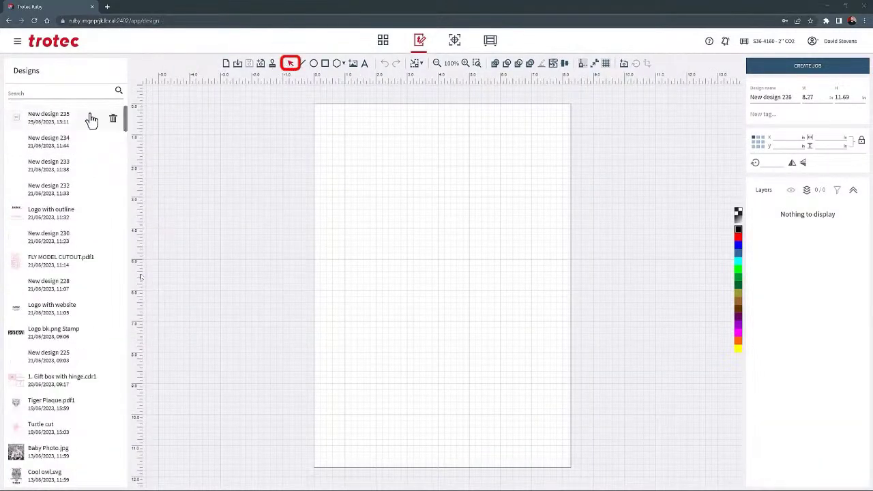
pyautogui.click(72, 121)
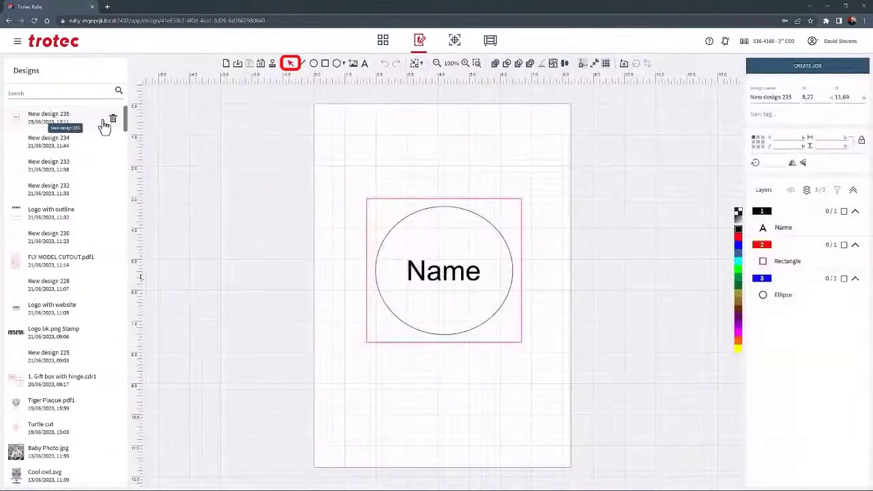
pyautogui.click(368, 220)
pyautogui.click(390, 231)
pyautogui.click(373, 238)
pyautogui.click(291, 167)
# Step: Create a new blank design and draw a vertical line about 6.7 in long near the page's left edge
pyautogui.click(225, 63)
pyautogui.click(302, 66)
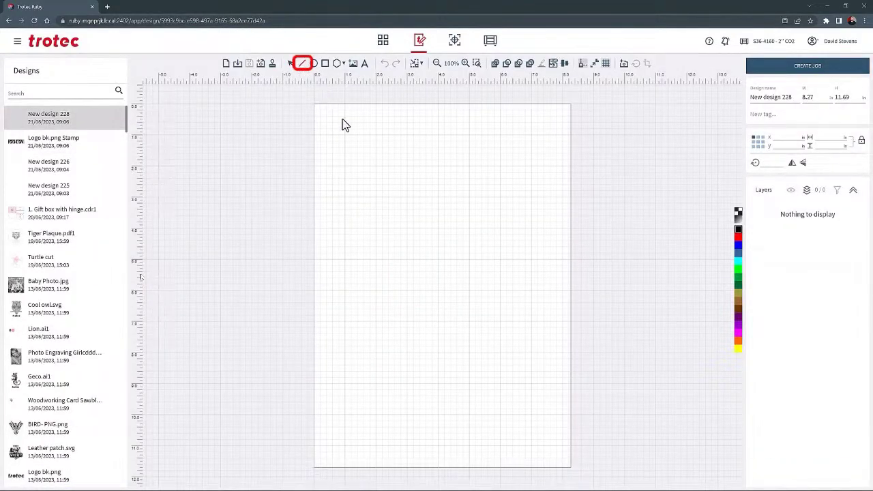
pyautogui.moveTo(359, 123); pyautogui.dragTo(361, 332)
# Step: Draw a circle beside the line's upper half and a square about 2.7 in wide below it
pyautogui.press('e')
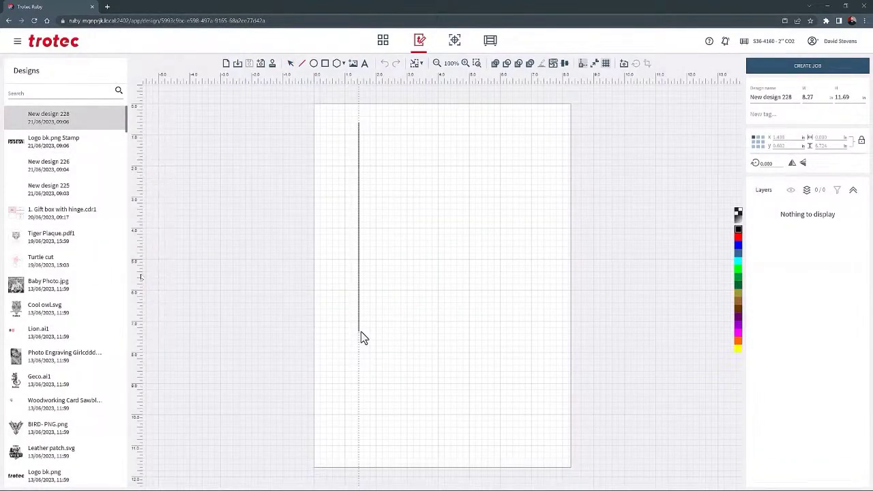
pyautogui.moveTo(370, 136); pyautogui.dragTo(459, 216)
pyautogui.press('r')
pyautogui.click(326, 68)
pyautogui.moveTo(377, 237); pyautogui.dragTo(453, 321)
# Step: Draw an octagon about 2.4 in wide beside the circle and a 3-vertex polygon about 2.4 in wide below it
pyautogui.press('p')
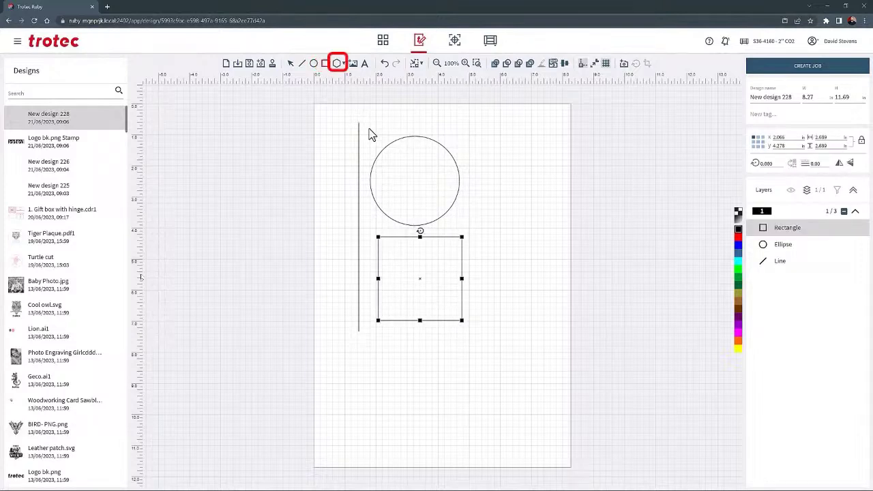
pyautogui.moveTo(482, 138); pyautogui.dragTo(558, 214)
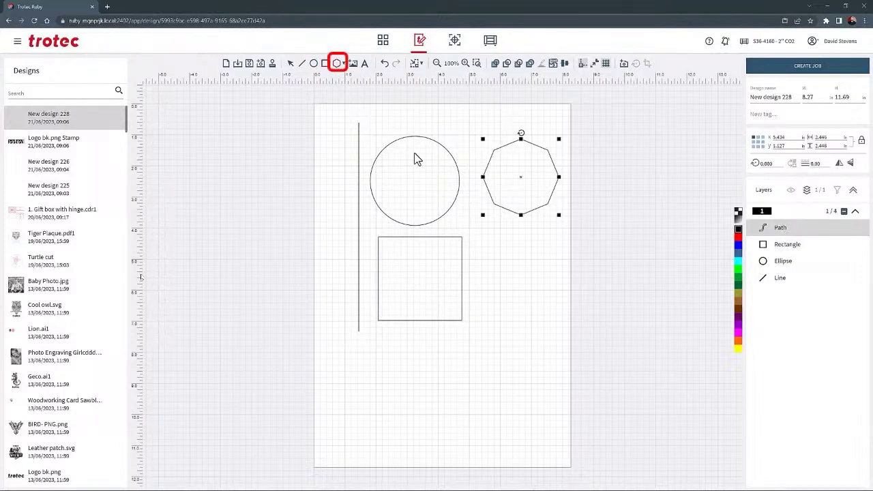
pyautogui.click(344, 64)
pyautogui.click(379, 71)
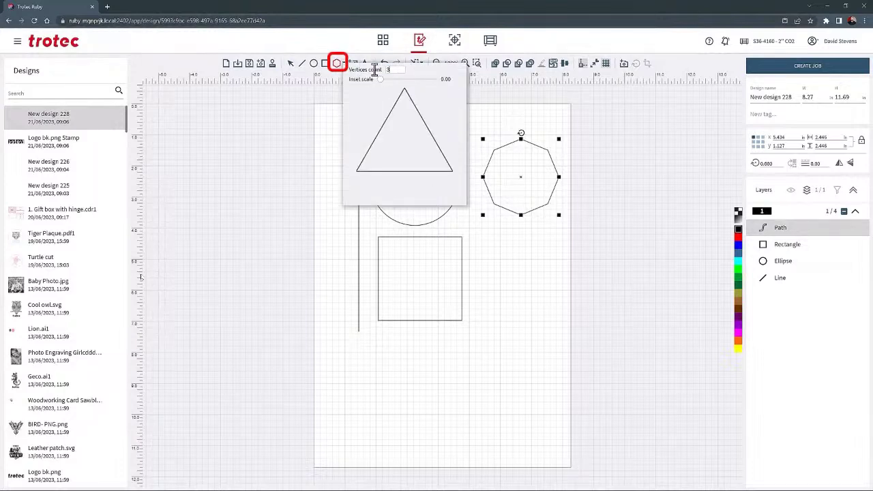
pyautogui.click(388, 94)
pyautogui.moveTo(493, 234); pyautogui.dragTo(565, 315)
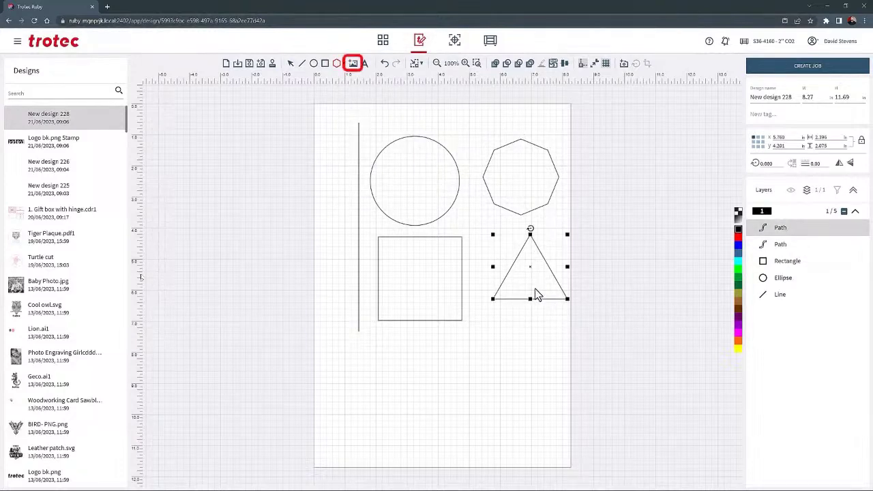
# Step: Insert the Logo bk image and place it below the drawn shapes
pyautogui.click(352, 65)
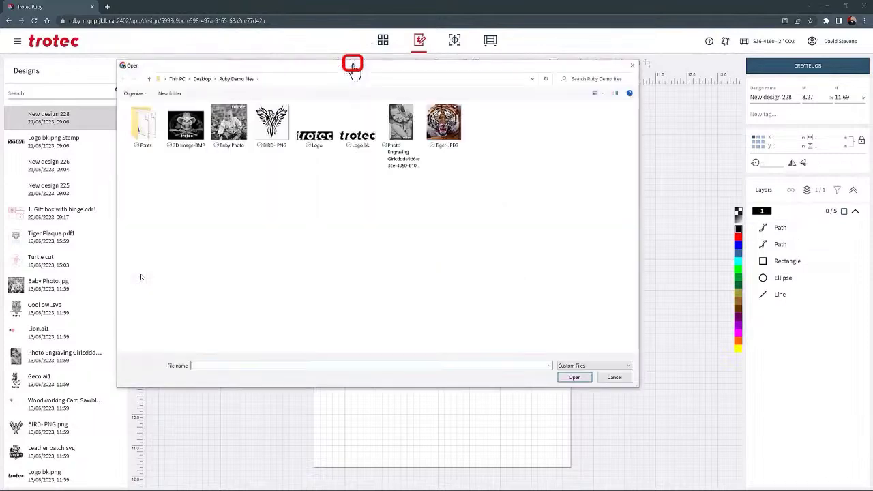
pyautogui.click(351, 137)
pyautogui.click(564, 377)
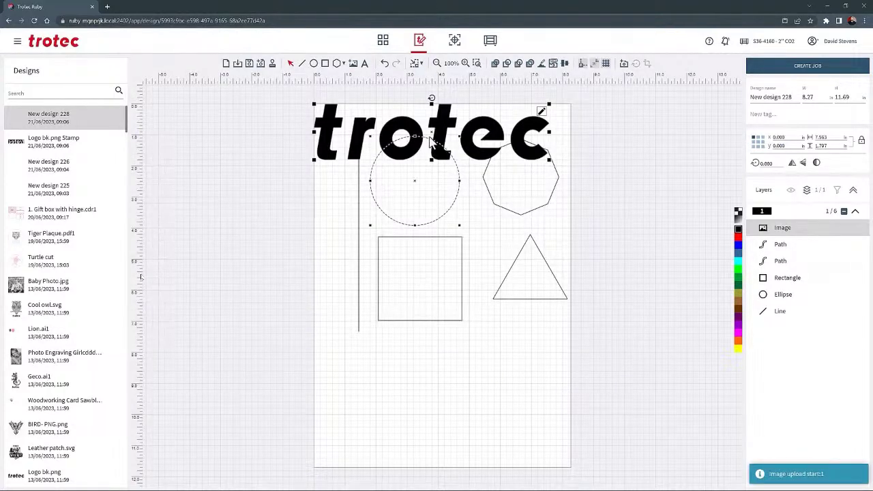
pyautogui.moveTo(432, 102); pyautogui.dragTo(442, 335)
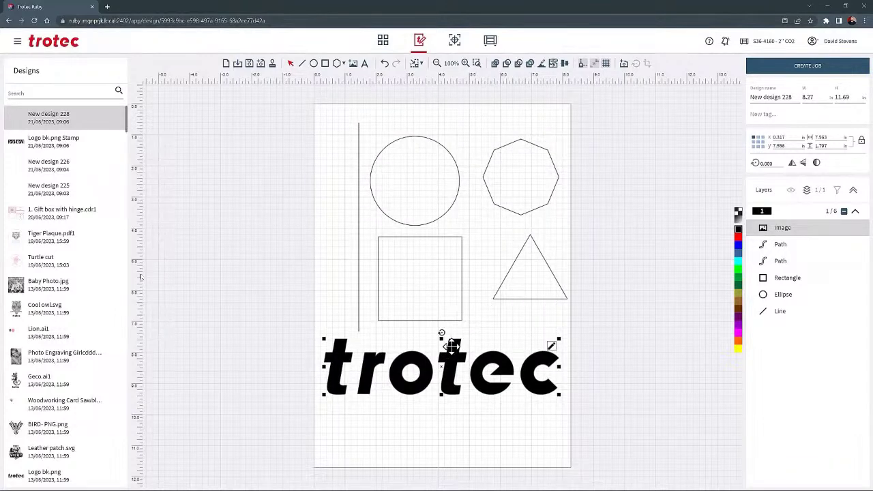
# Step: Create a new blank design and add the text "Trotec Laser" in the upper part of the page
pyautogui.click(227, 64)
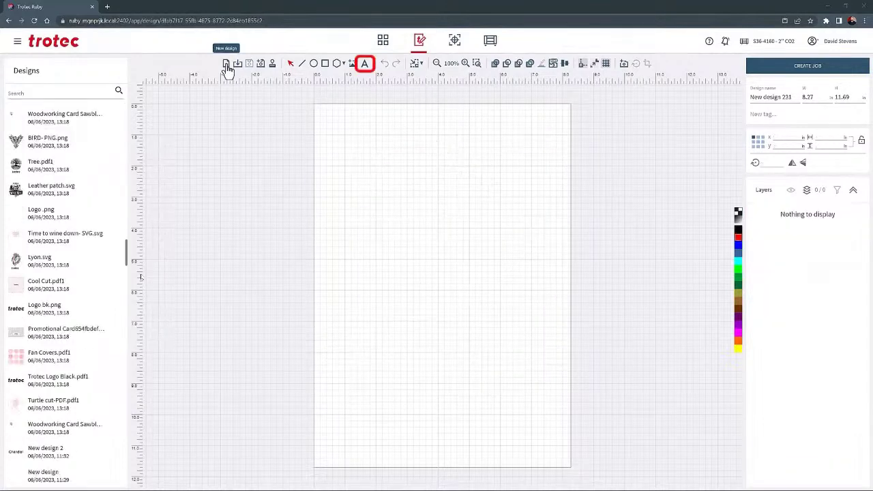
pyautogui.click(364, 64)
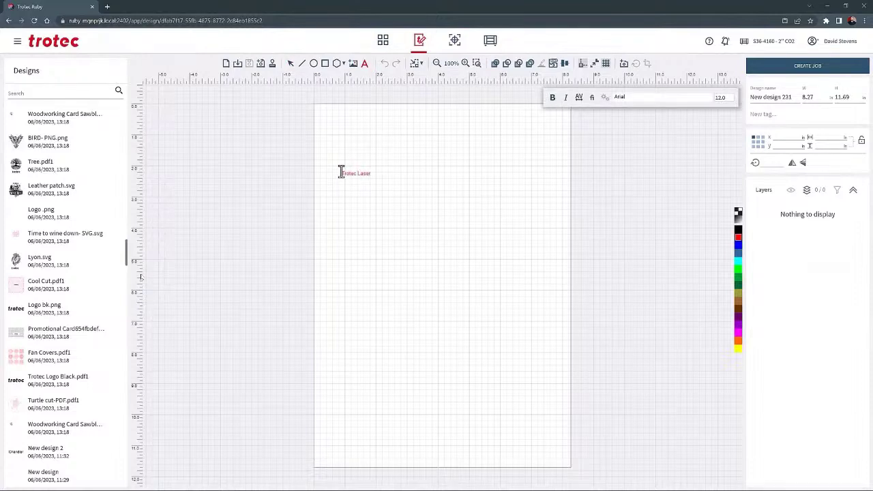
pyautogui.press('Escape')
# Step: Enlarge the Trotec Laser text to about 5.9 in wide and color it black
pyautogui.moveTo(372, 177); pyautogui.dragTo(521, 243)
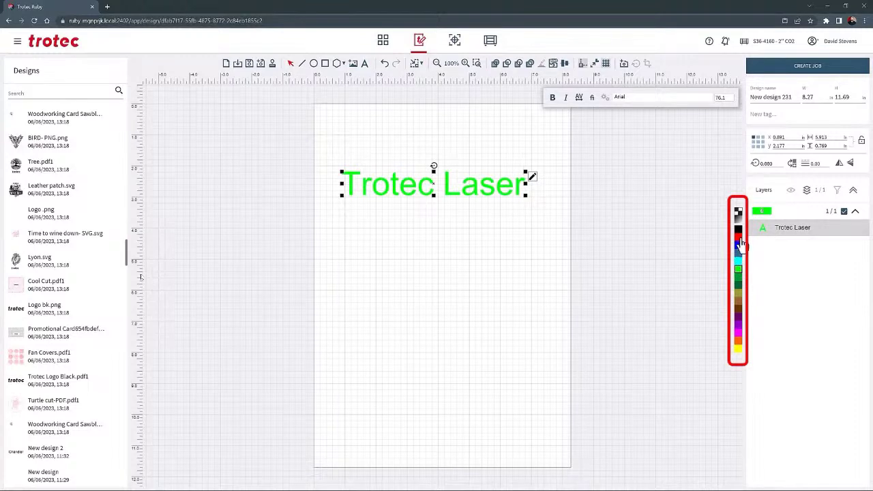
pyautogui.click(738, 230)
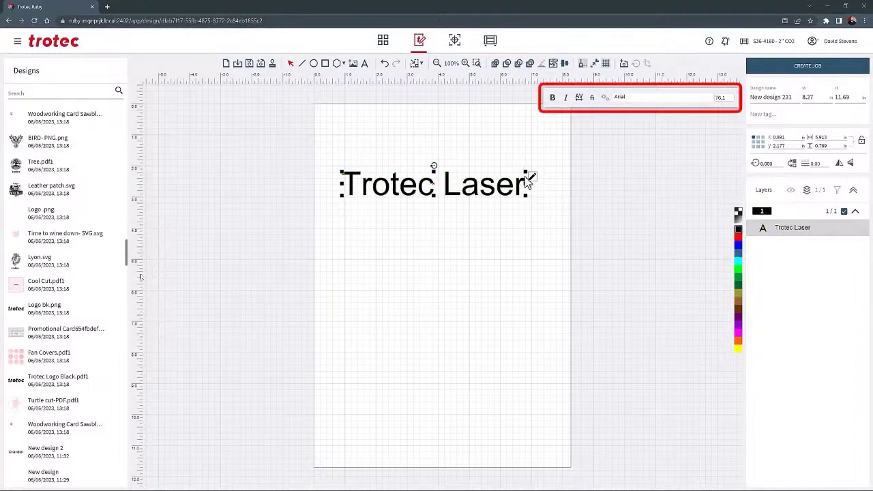
# Step: Format the Trotec Laser text as bold italic Bahnschrift Condensed with a font size of 100
pyautogui.click(552, 97)
pyautogui.click(565, 97)
pyautogui.click(627, 97)
pyautogui.click(640, 151)
pyautogui.doubleClick(712, 99)
pyautogui.write('100')
pyautogui.press('Return')
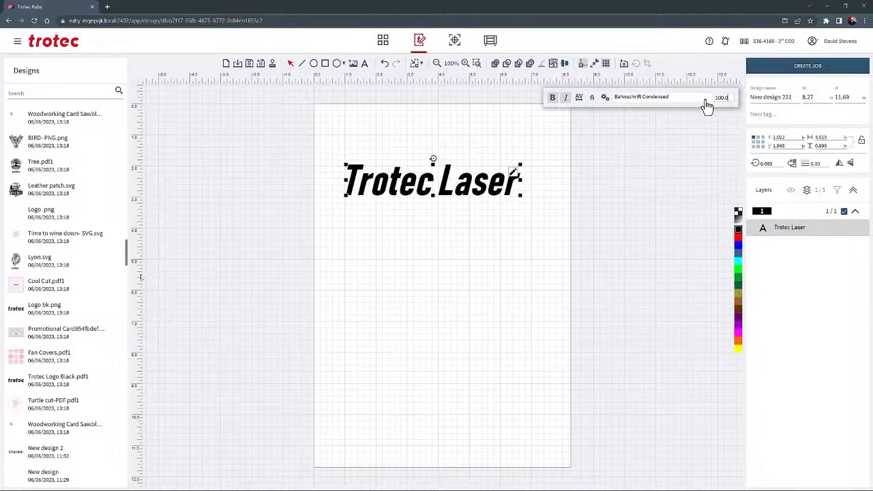
# Step: Widen the Trotec Laser lettering with the font's additional settings and deselect the text
pyautogui.click(605, 97)
pyautogui.moveTo(568, 109); pyautogui.dragTo(613, 109)
pyautogui.click(508, 130)
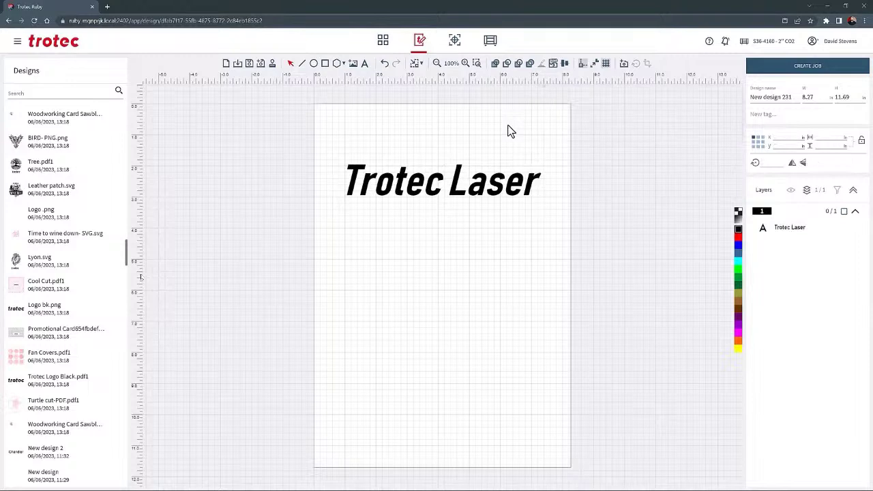
# Step: Draw a rectangle about 7.4 by 2.4 in around the Trotec Laser text
pyautogui.click(325, 64)
pyautogui.moveTo(328, 141)
pyautogui.mouseDown()
pyautogui.moveTo(375, 164)
pyautogui.moveTo(560, 214)
pyautogui.mouseUp()
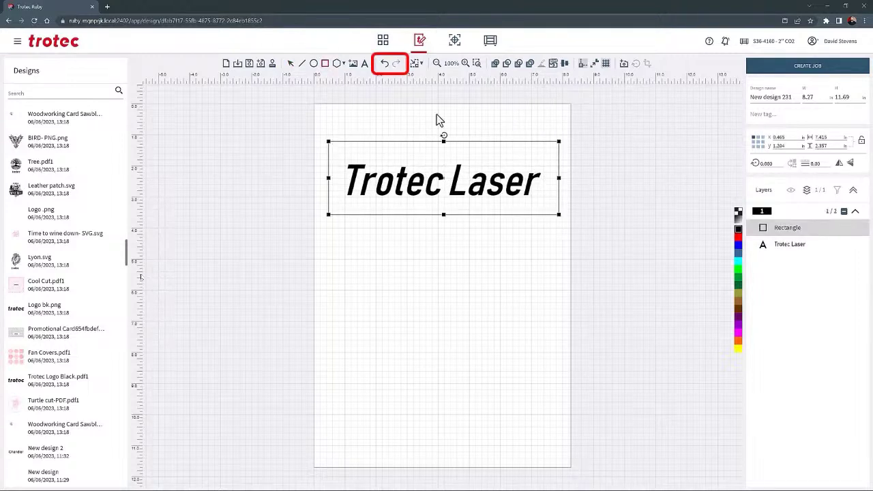
# Step: Undo and redo the rectangle around the text, and clear the selection
pyautogui.click(385, 65)
pyautogui.click(397, 65)
pyautogui.click(462, 139)
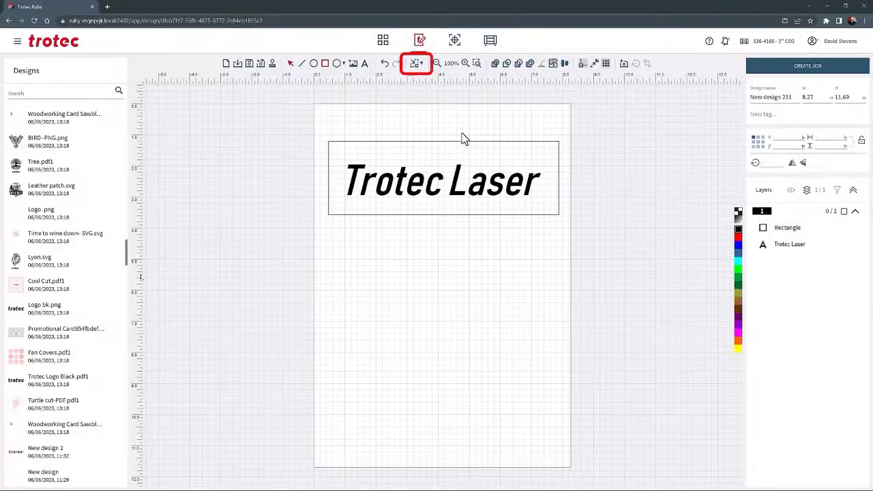
# Step: Fit the design area to the rectangle around the text with a margin of 0
pyautogui.click(416, 66)
pyautogui.click(421, 63)
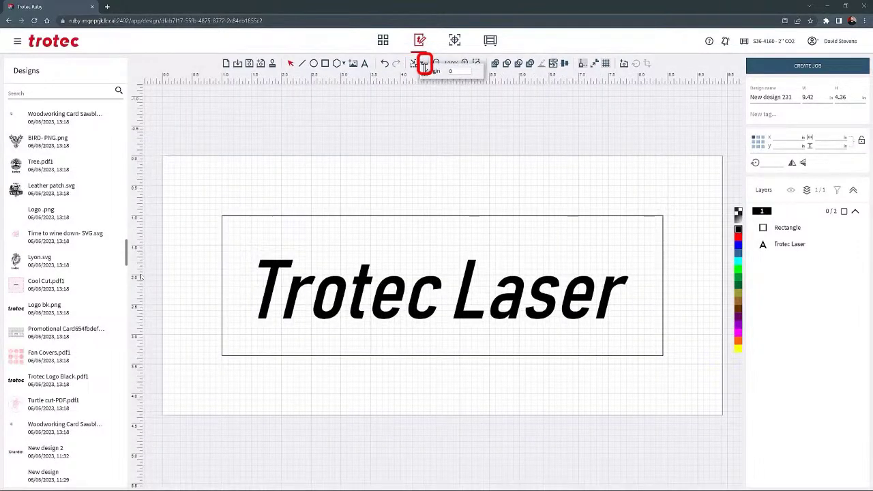
pyautogui.click(415, 66)
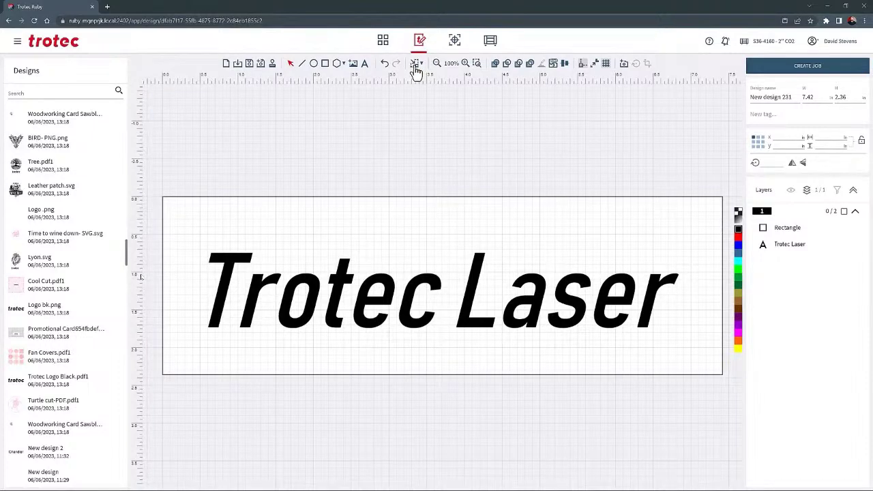
# Step: Zoom out and back in on the design, zoom to the area around the L and a of Laser, and restore 100%
pyautogui.click(437, 64)
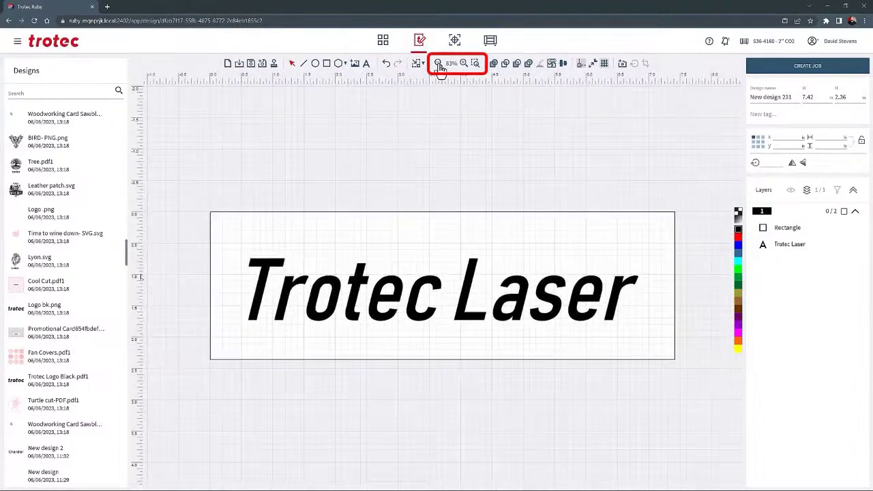
pyautogui.click(438, 64)
pyautogui.click(438, 64)
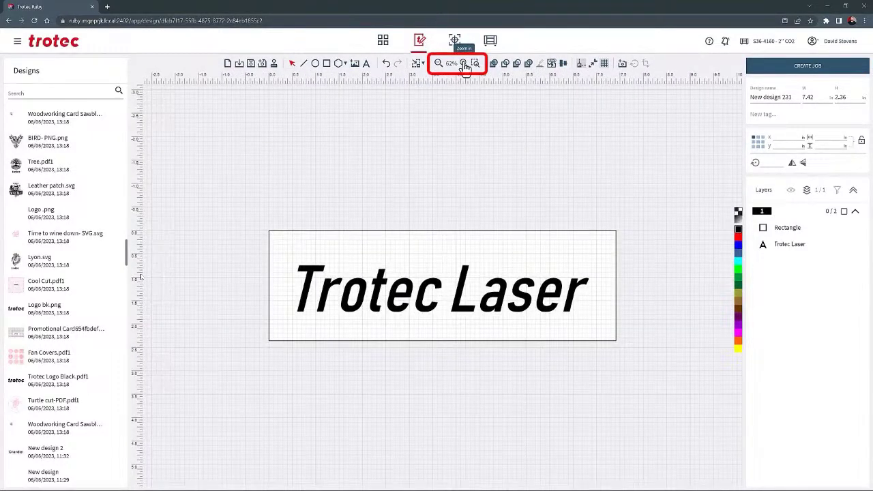
pyautogui.click(463, 64)
pyautogui.click(464, 64)
pyautogui.click(464, 64)
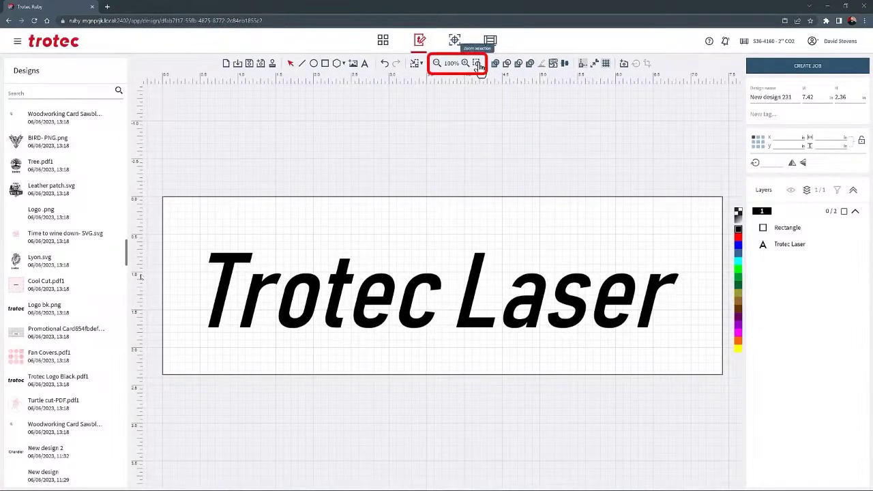
pyautogui.click(478, 64)
pyautogui.moveTo(456, 224); pyautogui.dragTo(551, 343)
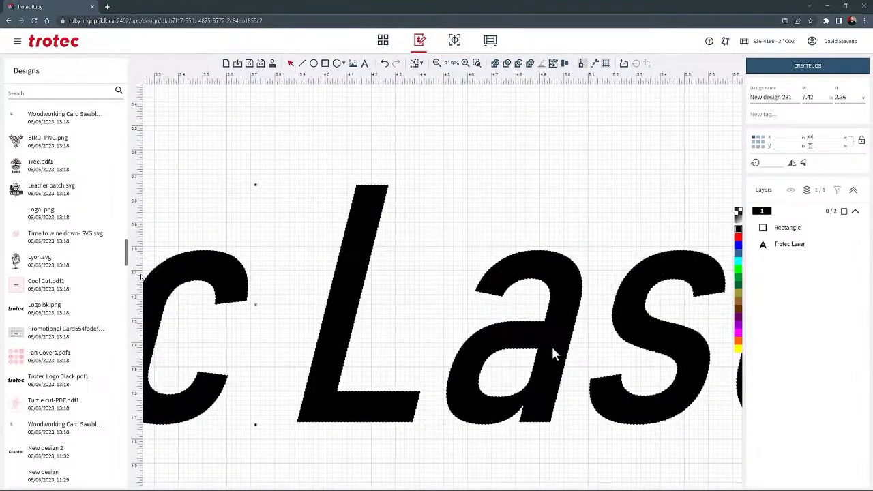
pyautogui.click(502, 266)
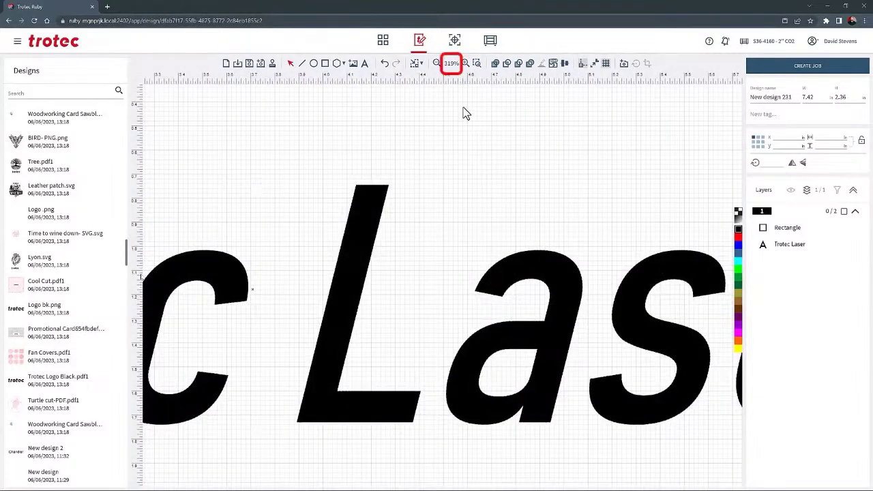
pyautogui.click(450, 65)
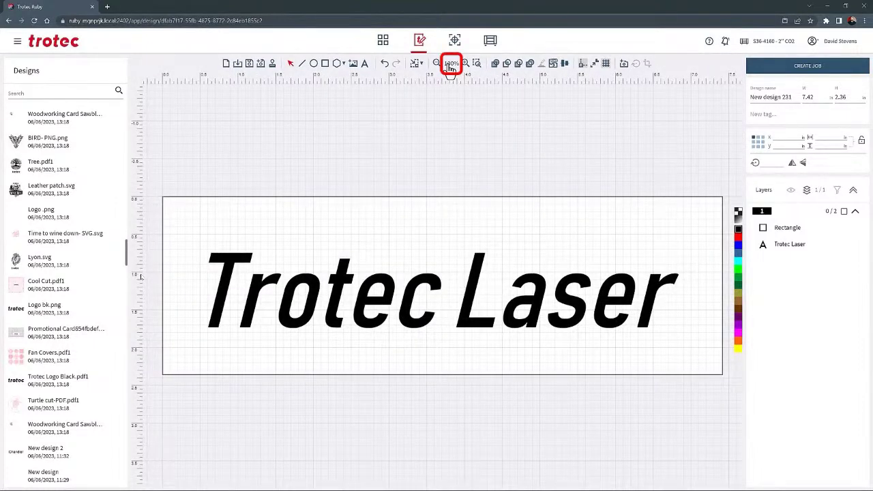
# Step: Start a new design and draw an ellipse about 3.5 by 3.7 in overlapped by a square about 3.3 in wide
pyautogui.click(226, 64)
pyautogui.click(479, 280)
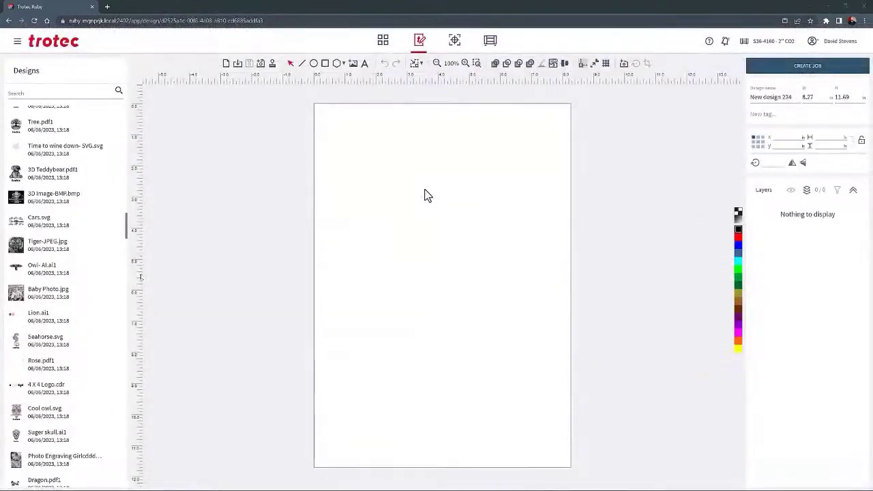
pyautogui.click(314, 63)
pyautogui.moveTo(345, 146); pyautogui.dragTo(455, 261)
pyautogui.press('r')
pyautogui.moveTo(410, 210); pyautogui.dragTo(515, 314)
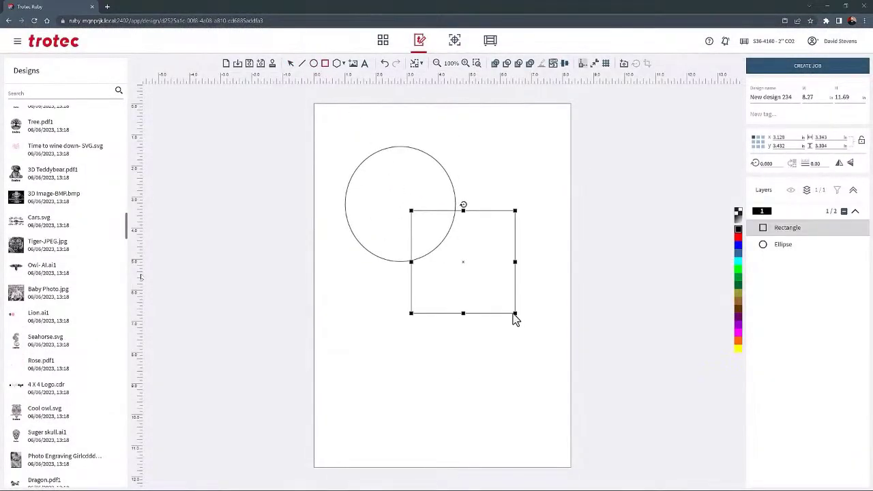
# Step: Weld the overlapping ellipse and square into one shape
pyautogui.click(291, 64)
pyautogui.moveTo(322, 113); pyautogui.dragTo(544, 335)
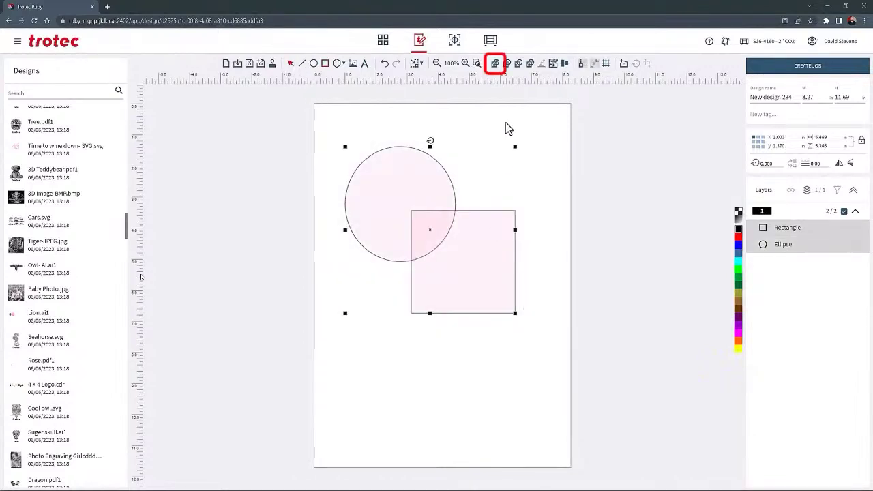
pyautogui.click(496, 64)
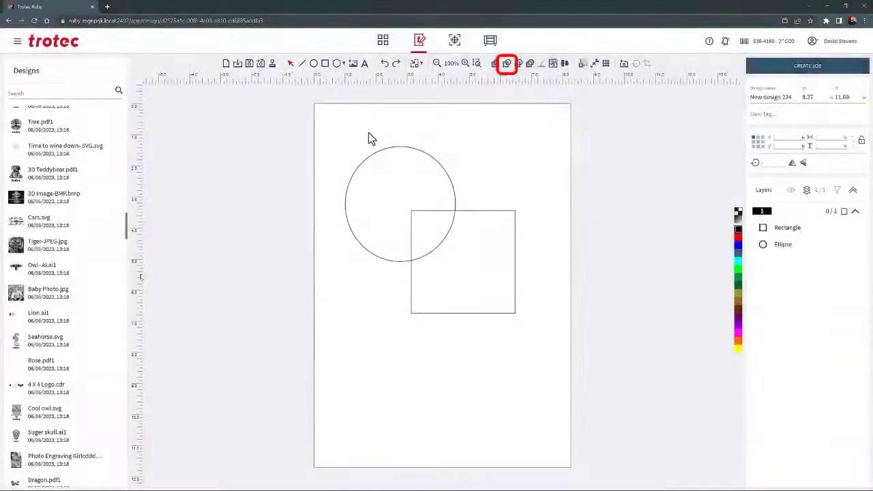
# Step: Mark the ellipse as the clipping shape, intersect it with the square and clear the selection
pyautogui.click(380, 155)
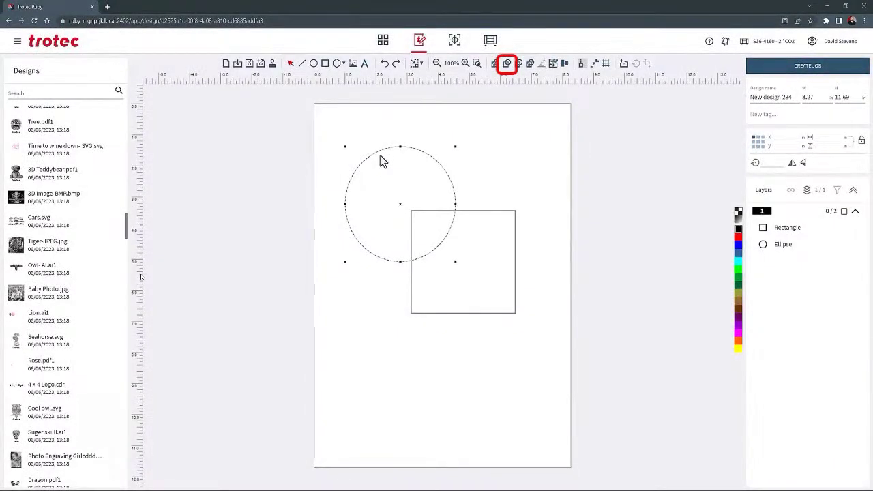
pyautogui.click(380, 155)
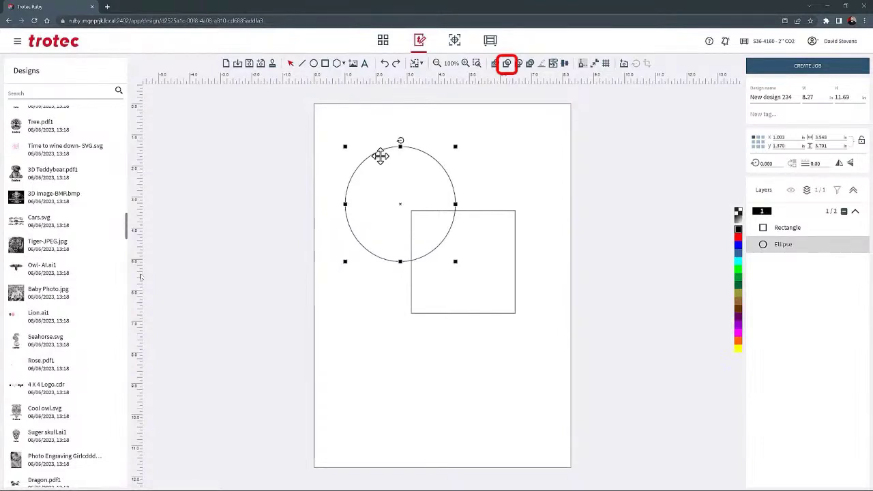
pyautogui.press('c')
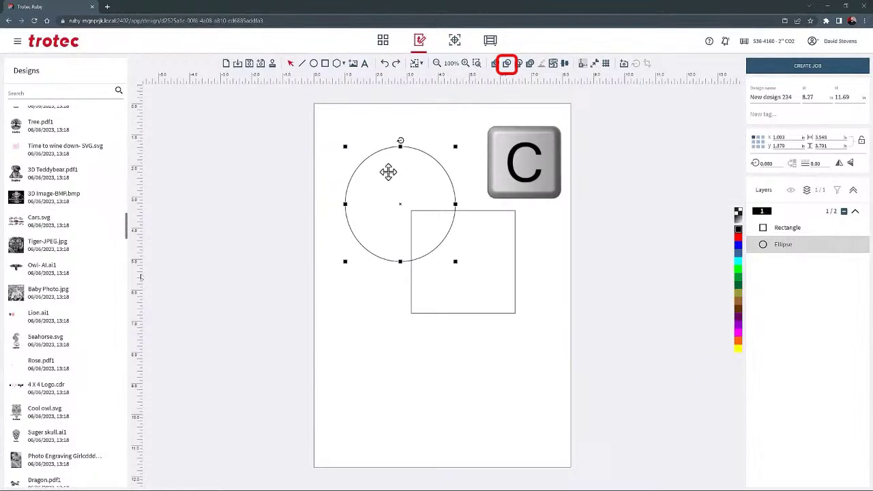
pyautogui.moveTo(333, 125); pyautogui.dragTo(540, 327)
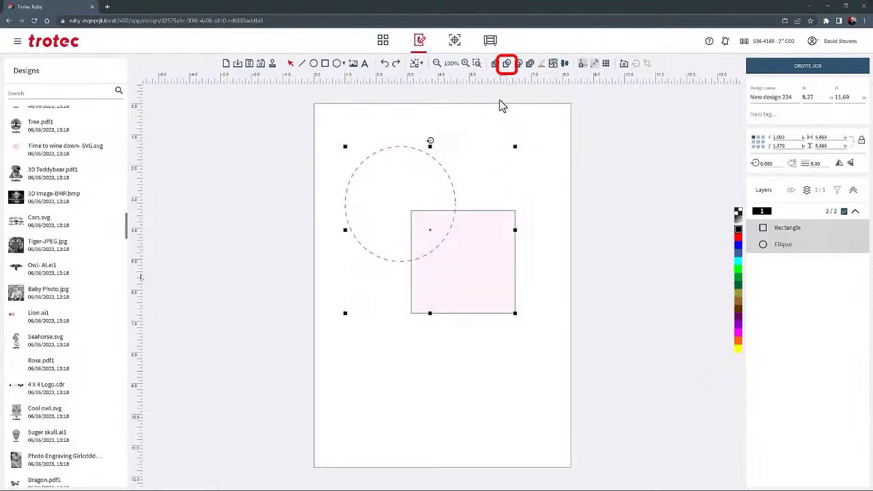
pyautogui.click(507, 66)
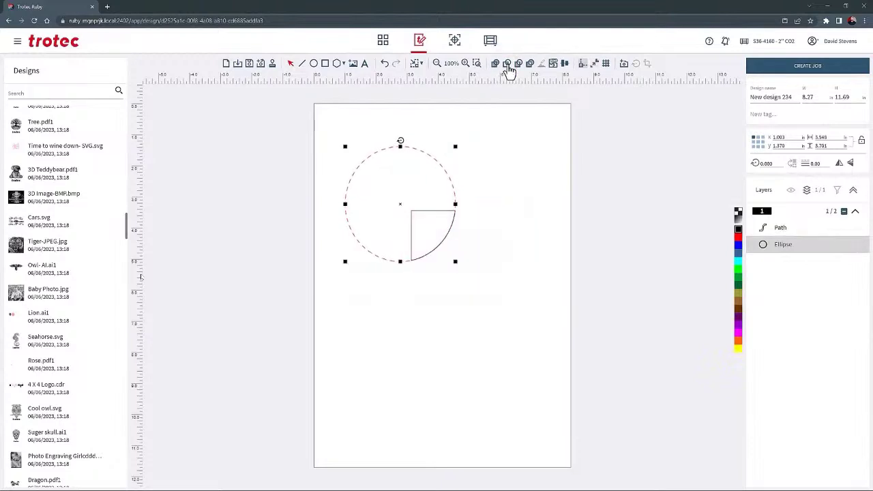
pyautogui.click(494, 133)
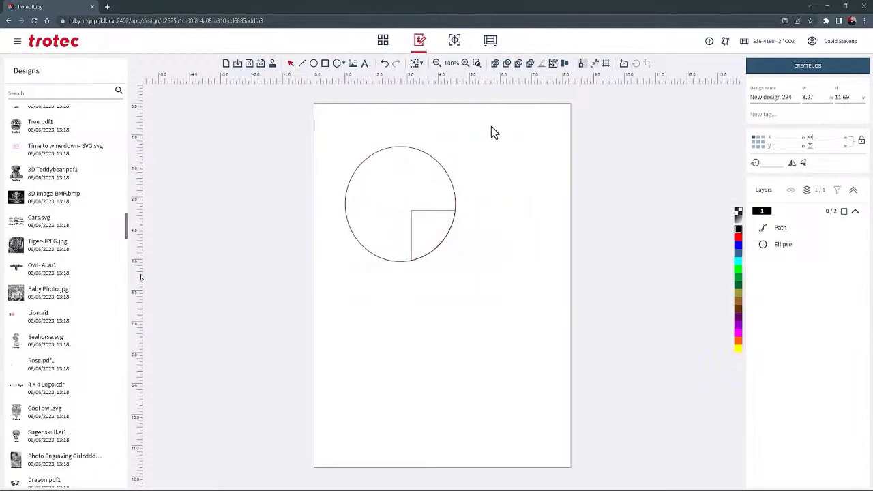
# Step: Move the ellipse away from the intersected piece and delete both shapes
pyautogui.moveTo(413, 176); pyautogui.dragTo(551, 170)
pyautogui.moveTo(374, 130); pyautogui.dragTo(629, 289)
pyautogui.press('Delete')
# Step: Open Tiger-JPEG.jpg without saving the current changes and draw an ellipse about 11.4 by 11.7 in over the whole image
pyautogui.click(43, 246)
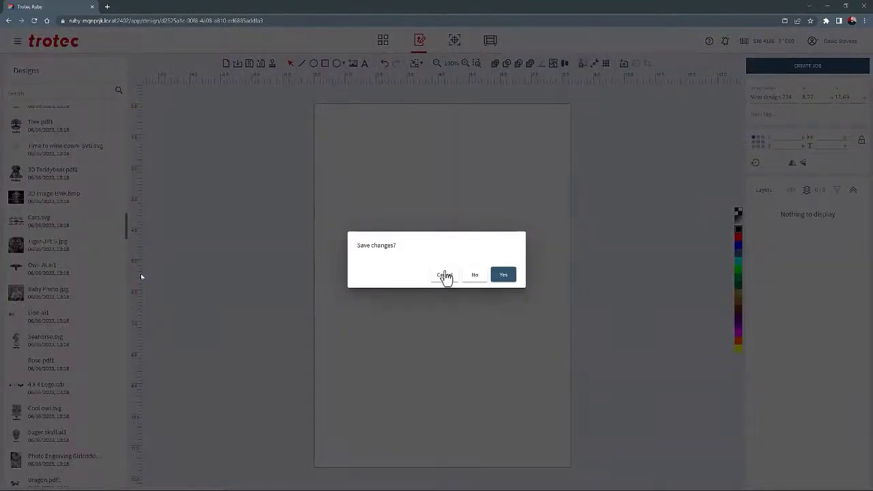
pyautogui.click(470, 274)
pyautogui.click(314, 63)
pyautogui.moveTo(268, 105); pyautogui.dragTo(617, 471)
pyautogui.click(254, 128)
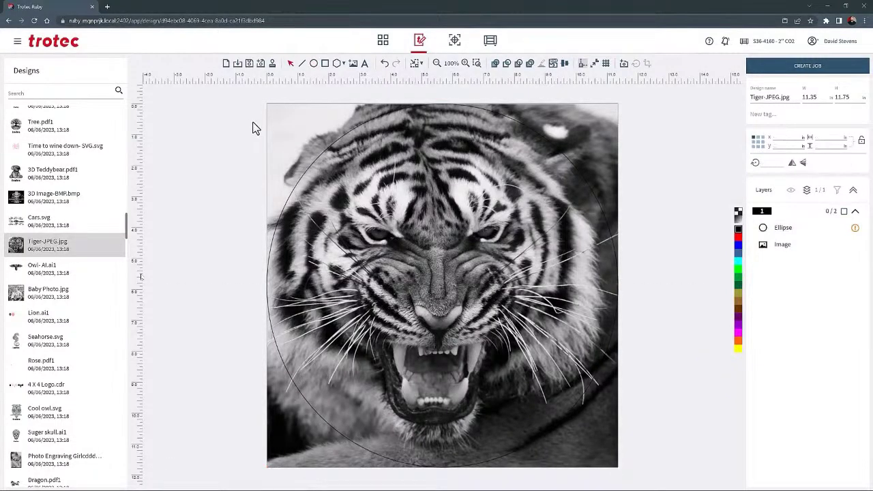
# Step: Mark the ellipse as the clipping shape and intersect it with the tiger image to crop the image to its outline
pyautogui.click(319, 160)
pyautogui.press('c')
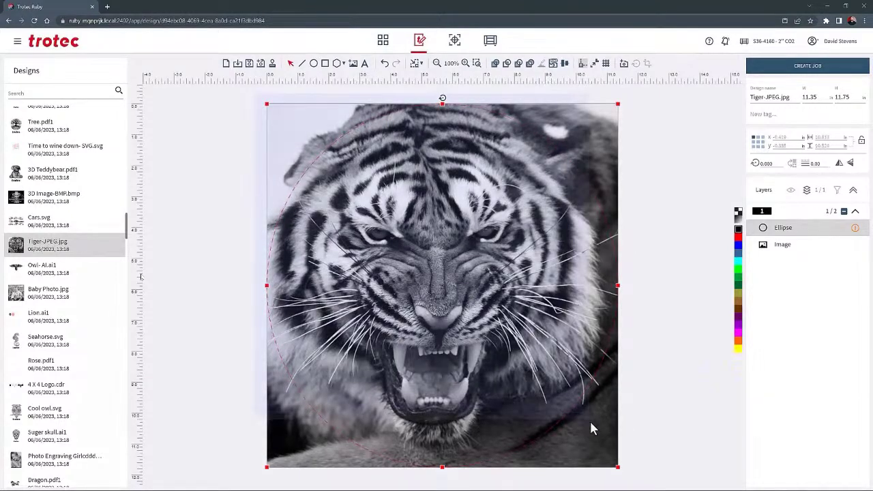
pyautogui.hotkey('ctrl', 'a')
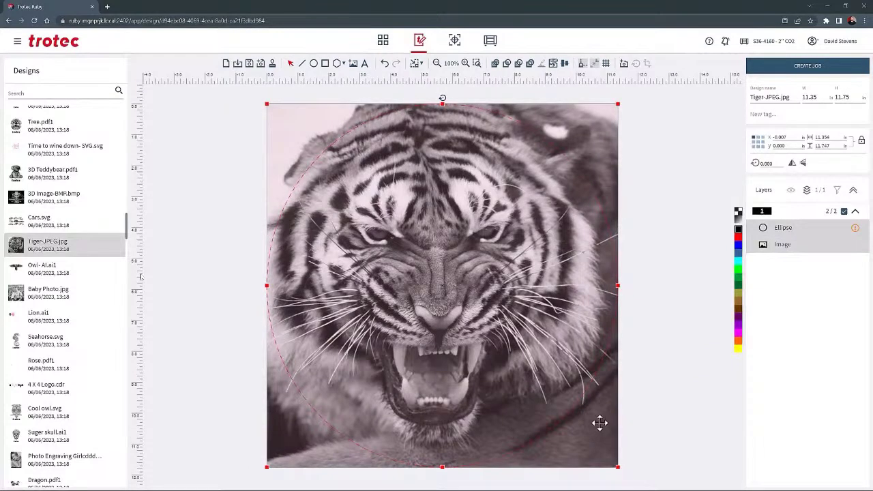
pyautogui.click(507, 64)
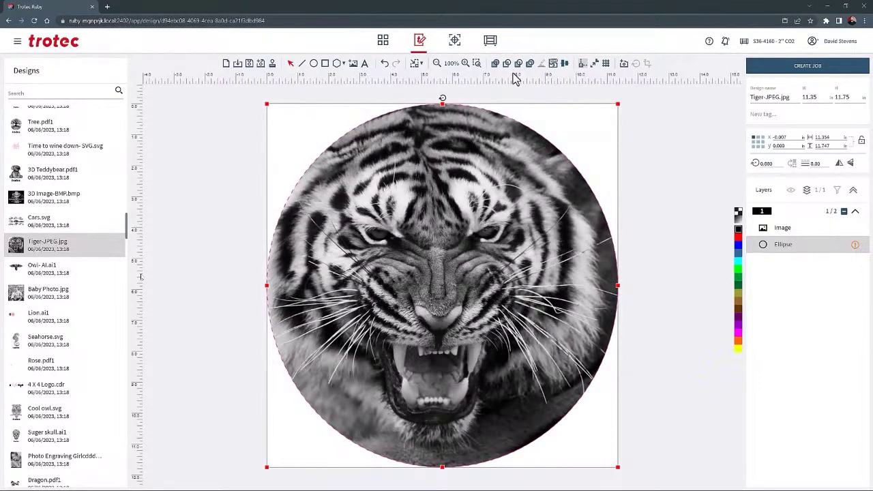
# Step: Delete the cropped tiger image and its ellipse
pyautogui.click(285, 104)
pyautogui.moveTo(238, 98); pyautogui.dragTo(653, 477)
pyautogui.press('Delete')
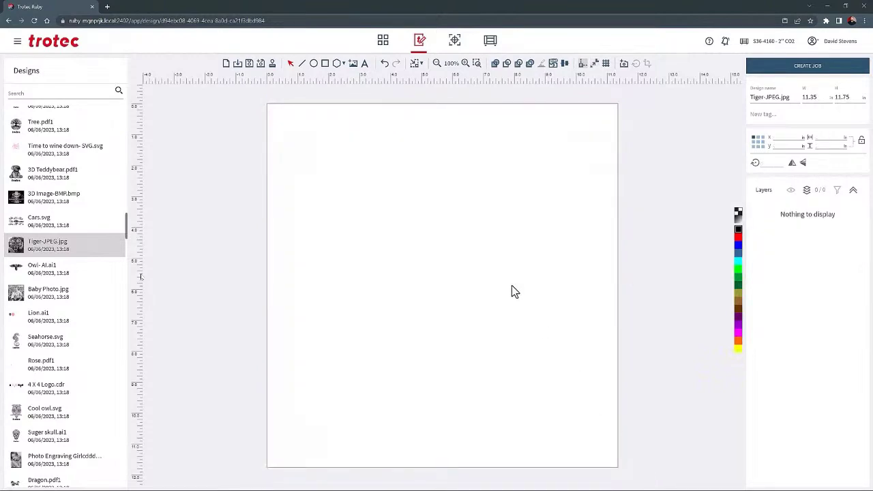
# Step: Draw a circle about 4.6 in across and a square about 3.9 in wide overlapping its lower-right part
pyautogui.click(314, 62)
pyautogui.moveTo(328, 136); pyautogui.dragTo(470, 278)
pyautogui.click(324, 63)
pyautogui.moveTo(399, 204); pyautogui.dragTo(501, 327)
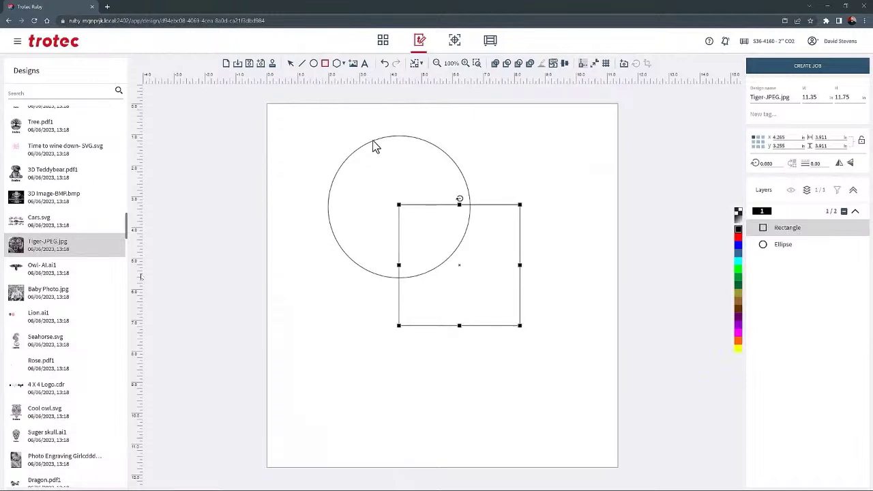
# Step: Subtract the circle, marked as the clipping shape, from the square and move the circle up and left off the cut piece
pyautogui.press('c')
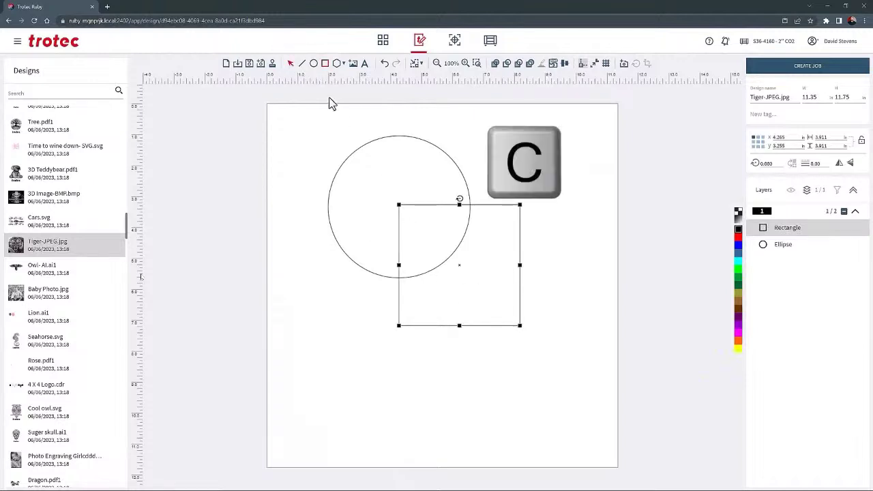
pyautogui.click(386, 137)
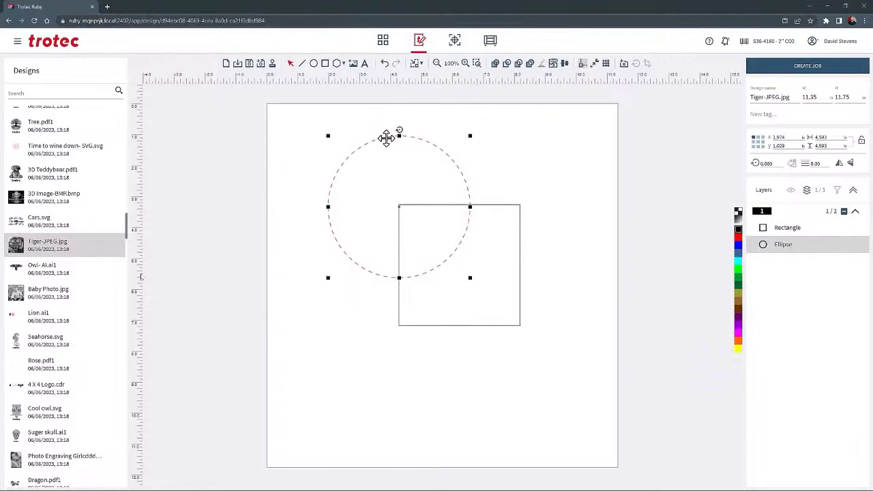
pyautogui.moveTo(312, 109); pyautogui.dragTo(543, 334)
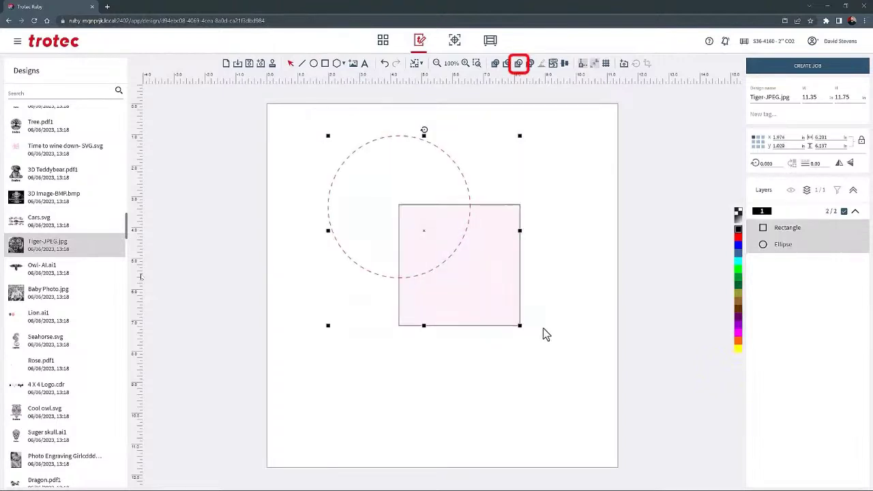
pyautogui.click(519, 65)
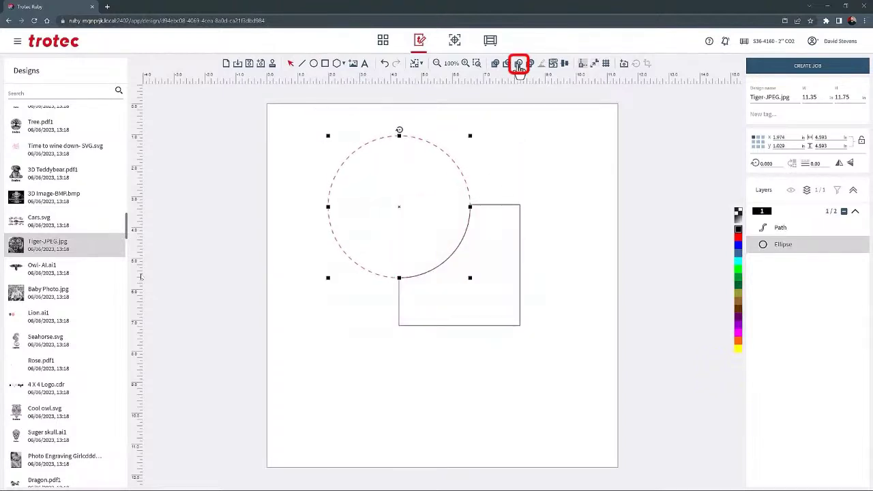
pyautogui.click(516, 129)
pyautogui.moveTo(421, 191); pyautogui.dragTo(400, 177)
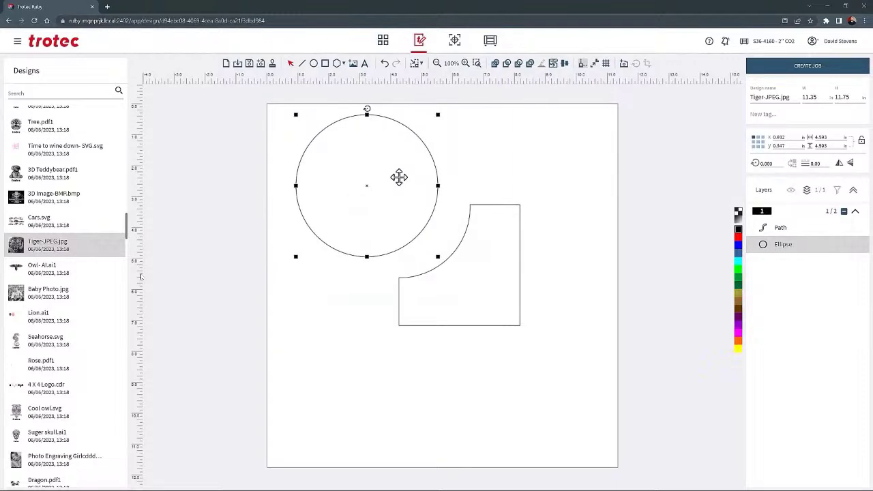
# Step: Undo the circle's move and its subtraction from the square
pyautogui.click(384, 63)
pyautogui.click(385, 63)
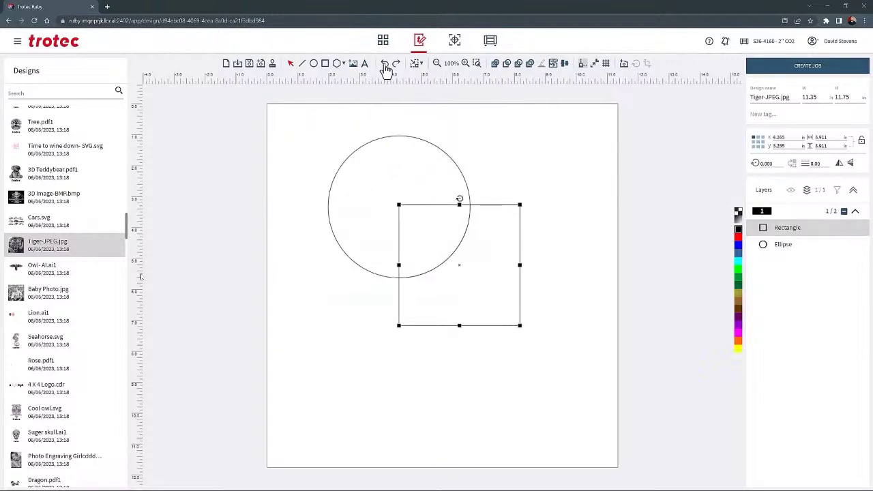
pyautogui.click(389, 126)
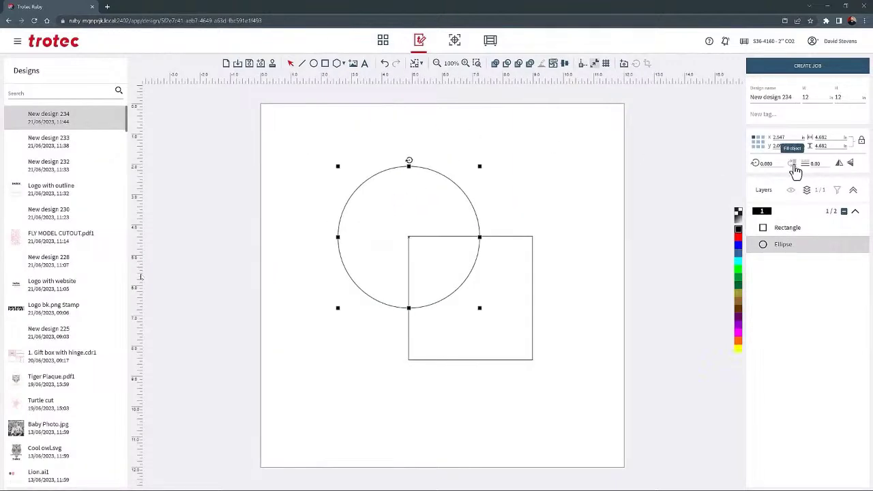
# Step: Fill the circle with black and the overlapping square with red, and clear the selection
pyautogui.click(792, 164)
pyautogui.click(531, 287)
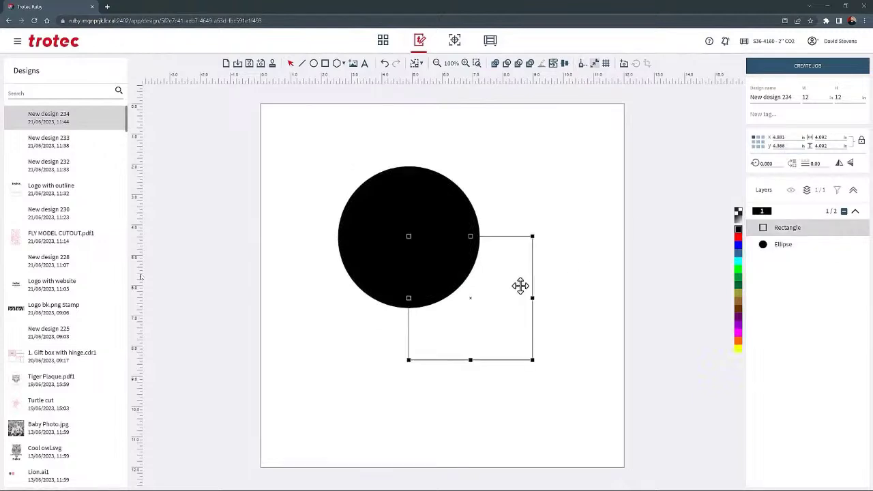
pyautogui.click(738, 237)
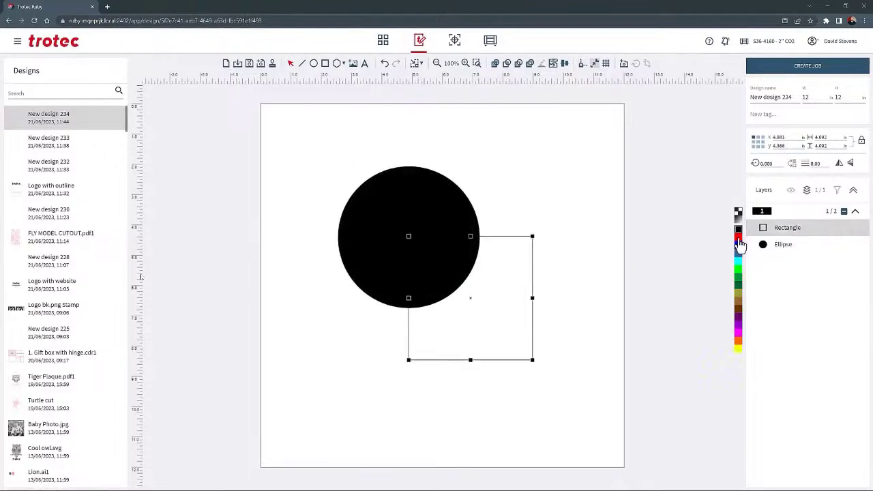
pyautogui.click(793, 164)
pyautogui.click(555, 196)
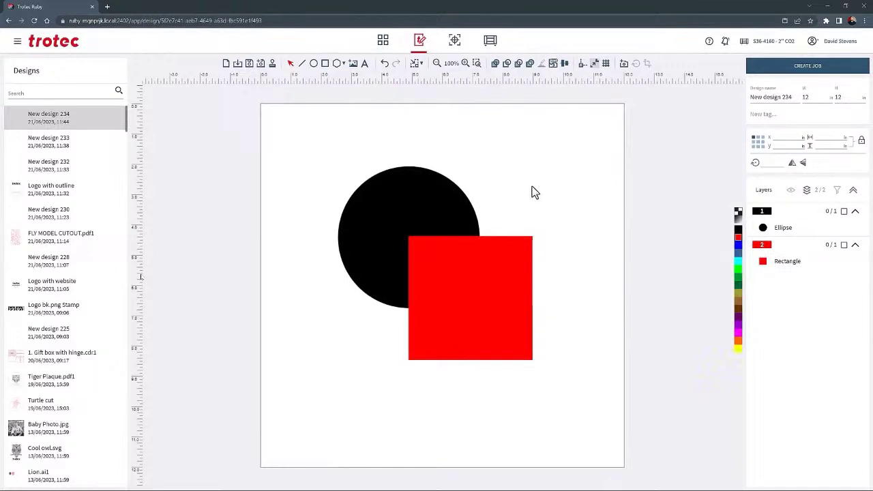
# Step: Mark the circle as the clipping shape and combine it with the red square so only their overlap is removed
pyautogui.click(423, 196)
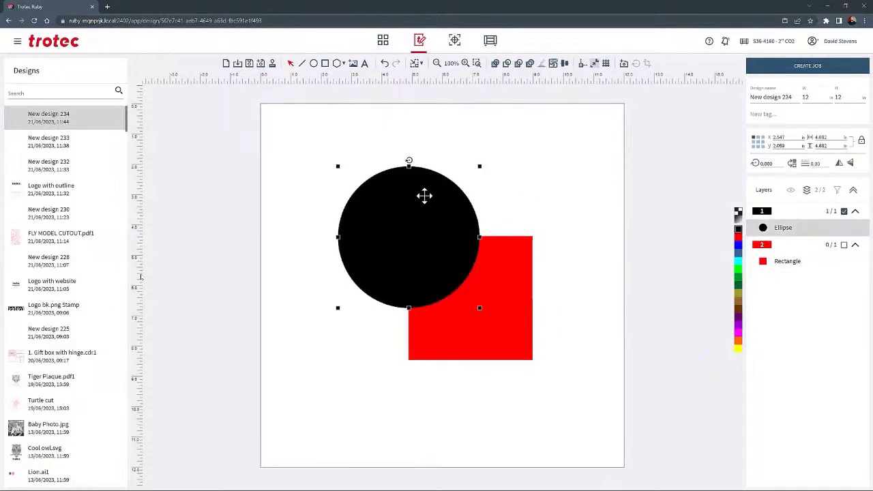
pyautogui.press('c')
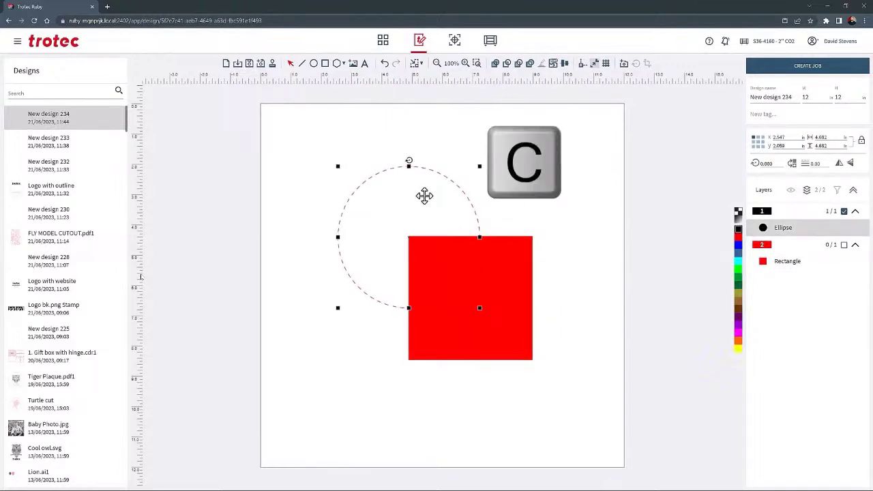
pyautogui.moveTo(307, 135); pyautogui.dragTo(577, 386)
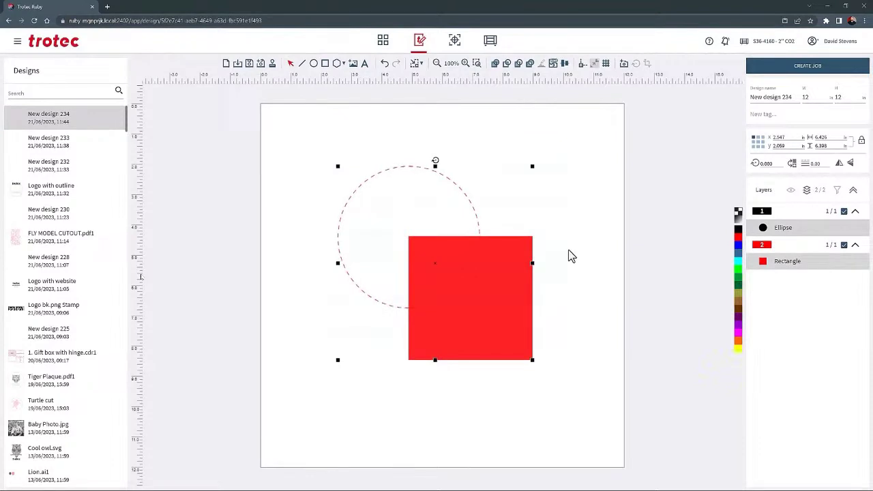
pyautogui.click(530, 65)
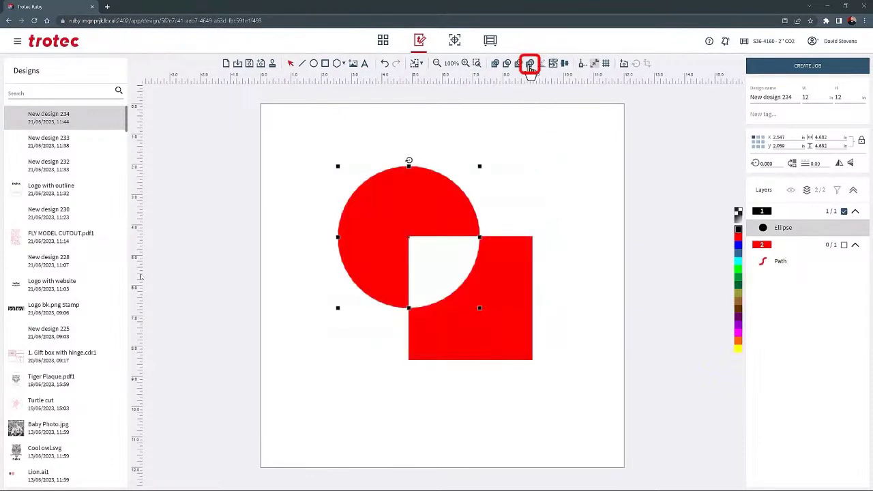
pyautogui.click(522, 129)
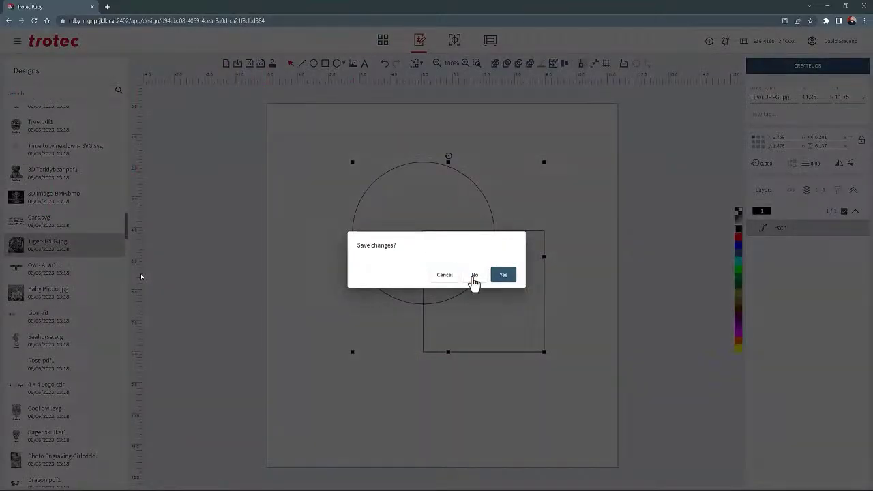
# Step: Discard the changes to the previous design, open BIRD- PNG.png and trace the bird image with high smoothing
pyautogui.click(475, 280)
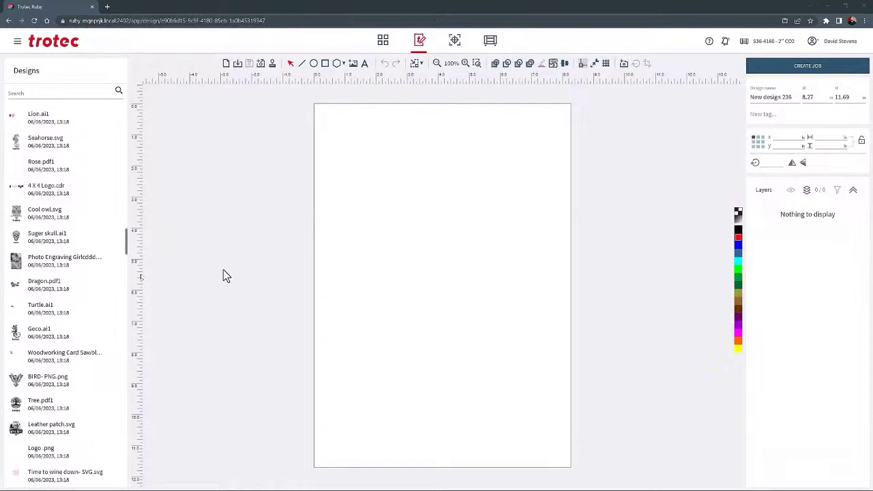
pyautogui.click(52, 386)
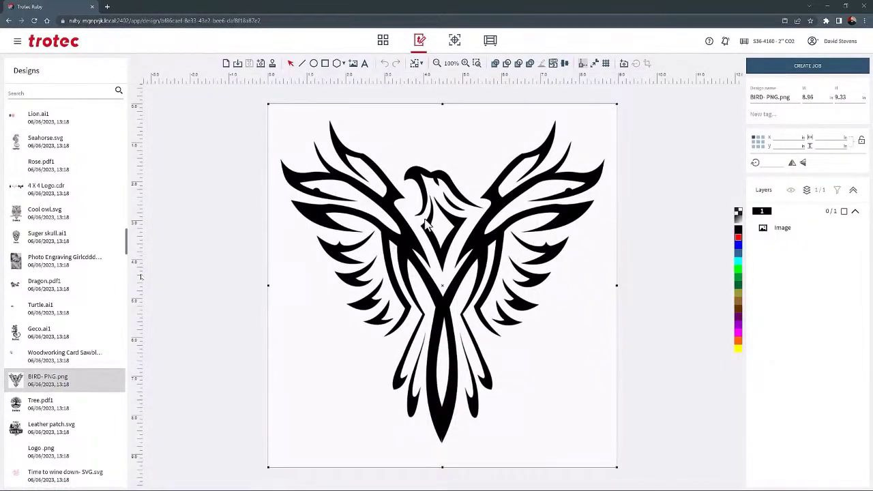
pyautogui.click(443, 207)
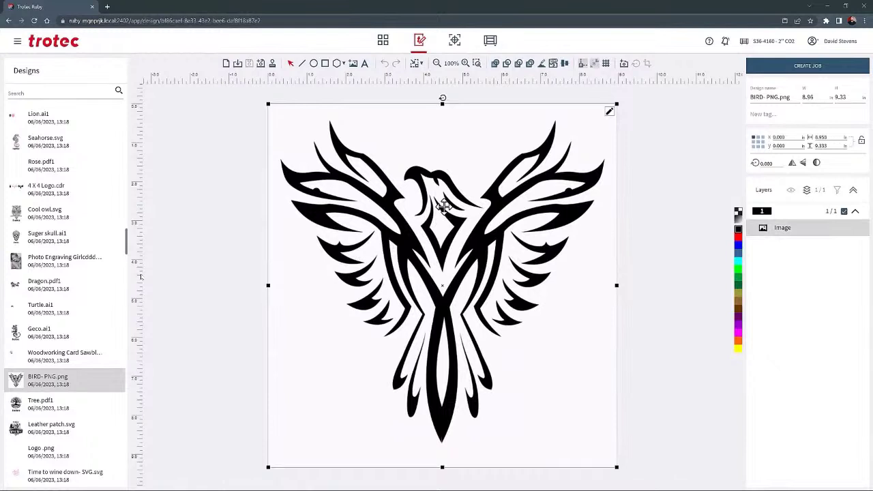
pyautogui.click(790, 232)
pyautogui.click(543, 66)
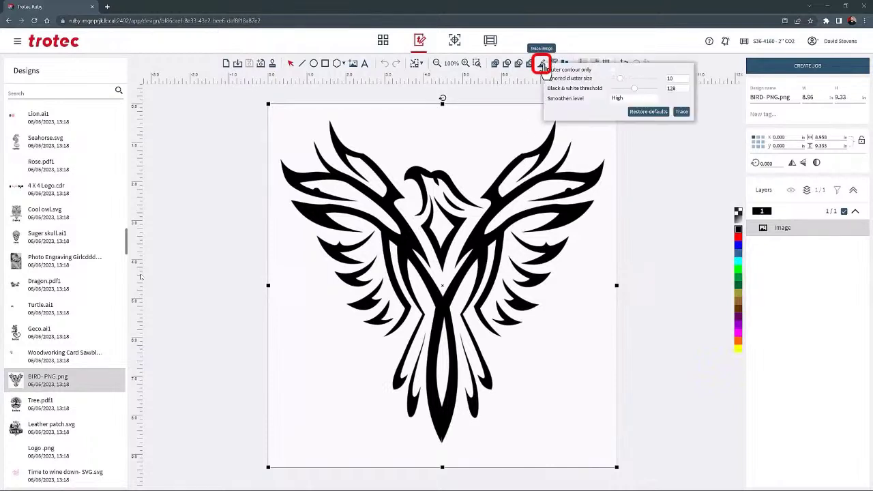
pyautogui.click(679, 113)
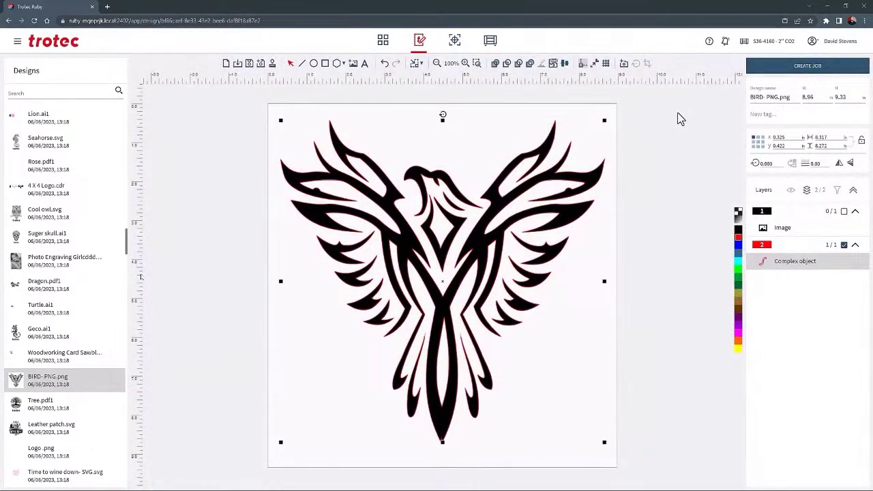
# Step: Delete the original bird bitmap, keeping only the traced outline
pyautogui.click(611, 118)
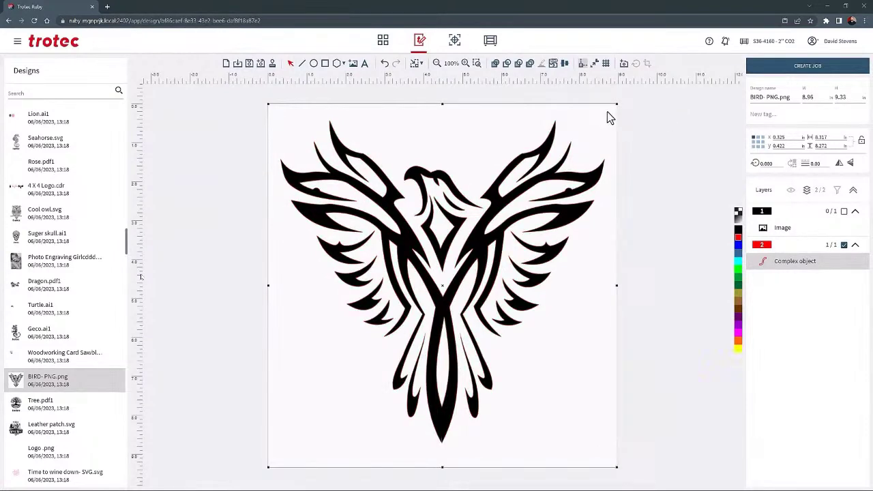
pyautogui.moveTo(609, 118); pyautogui.dragTo(659, 129)
pyautogui.press('Delete')
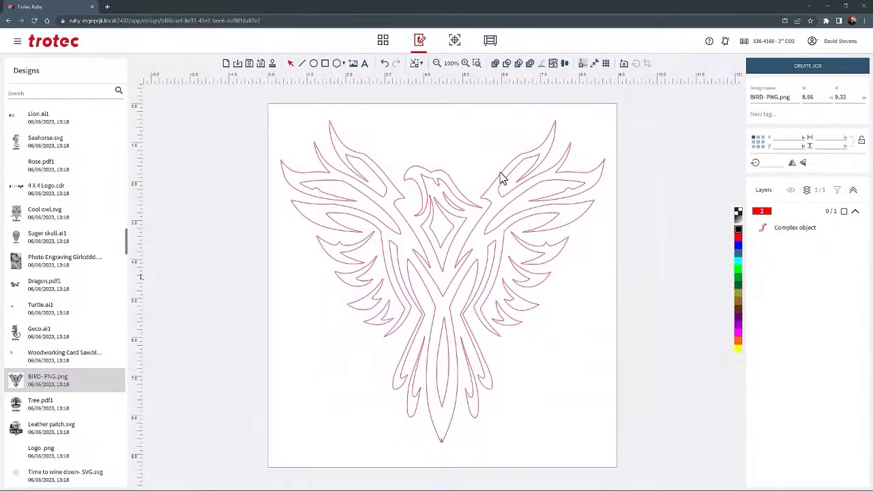
pyautogui.click(399, 113)
# Step: Start a new design without saving the bird changes and open FLY MODEL CUTOUT.pdf1
pyautogui.click(227, 63)
pyautogui.click(483, 276)
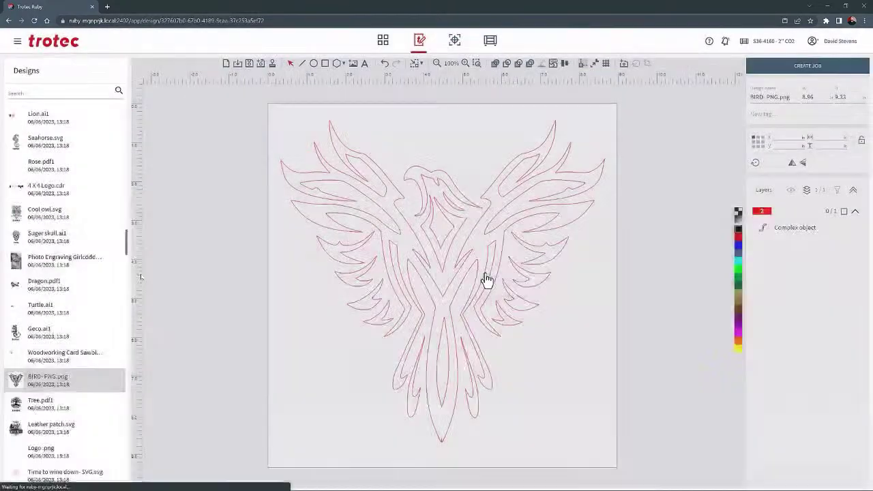
pyautogui.click(32, 123)
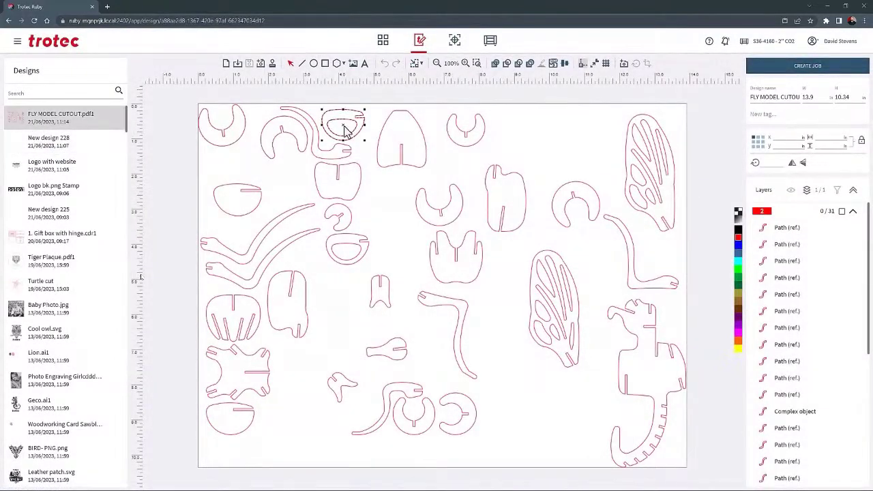
# Step: Shift and rotate the dome-shaped part by about 12°, and nest all of the fly model's shapes on the sheet
pyautogui.moveTo(401, 135); pyautogui.dragTo(381, 132)
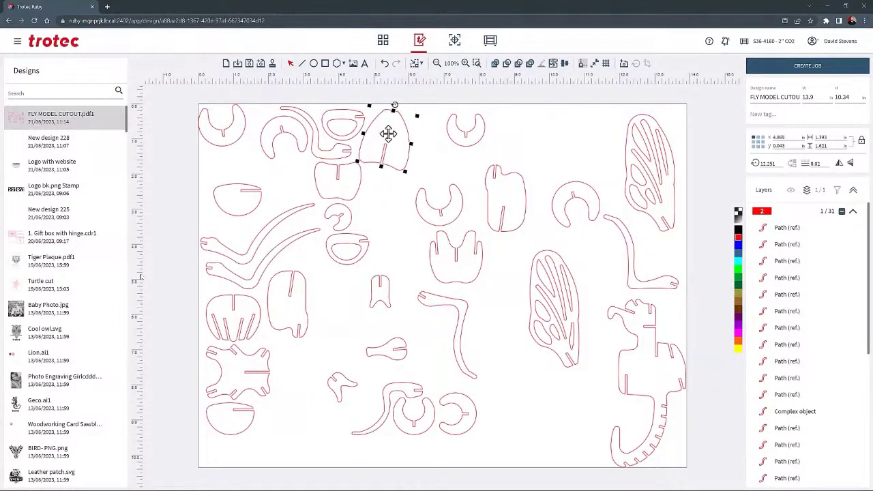
pyautogui.click(440, 126)
pyautogui.moveTo(180, 95)
pyautogui.mouseDown()
pyautogui.moveTo(497, 302)
pyautogui.moveTo(630, 413)
pyautogui.moveTo(693, 452)
pyautogui.moveTo(704, 474)
pyautogui.mouseUp()
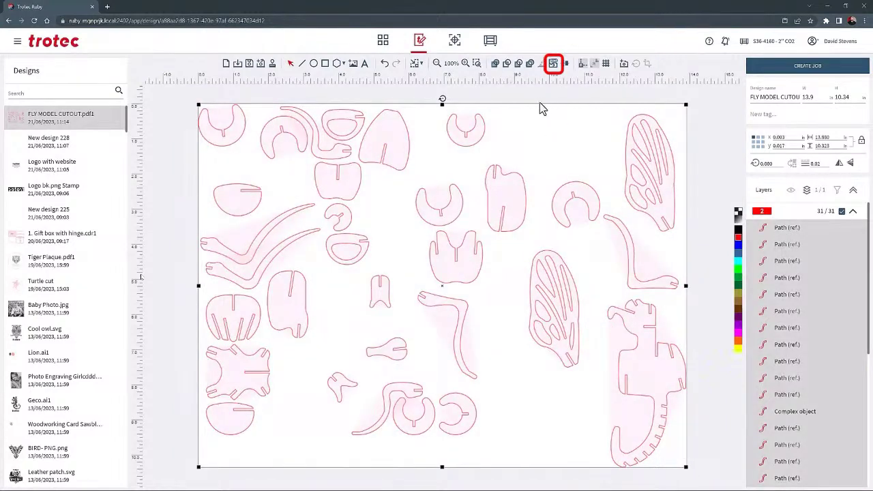
pyautogui.click(553, 65)
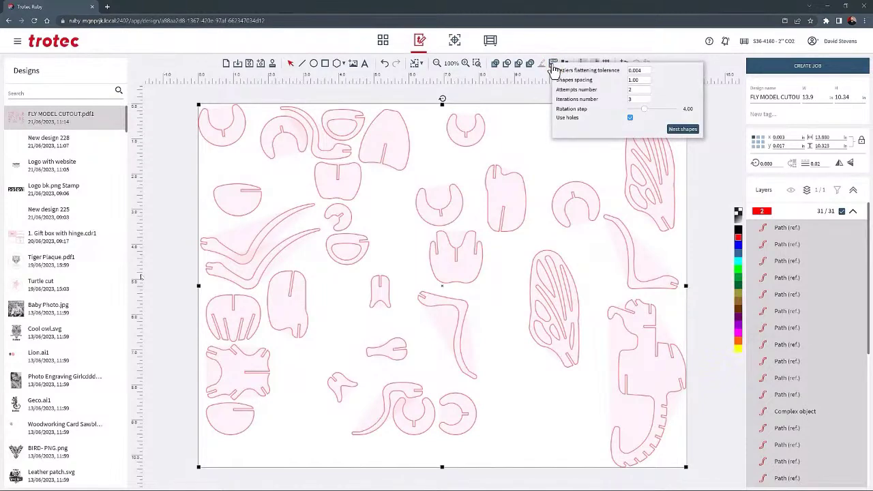
pyautogui.click(674, 130)
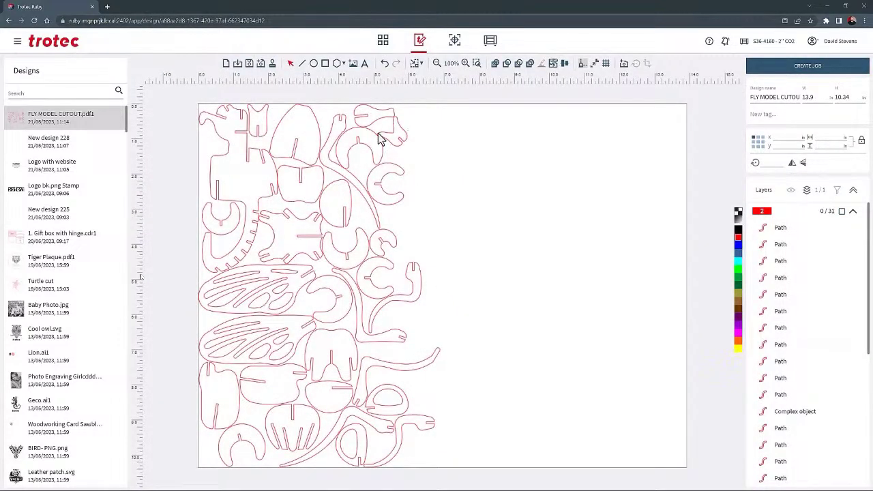
# Step: Fit the page size to the nested parts and save the design
pyautogui.click(414, 66)
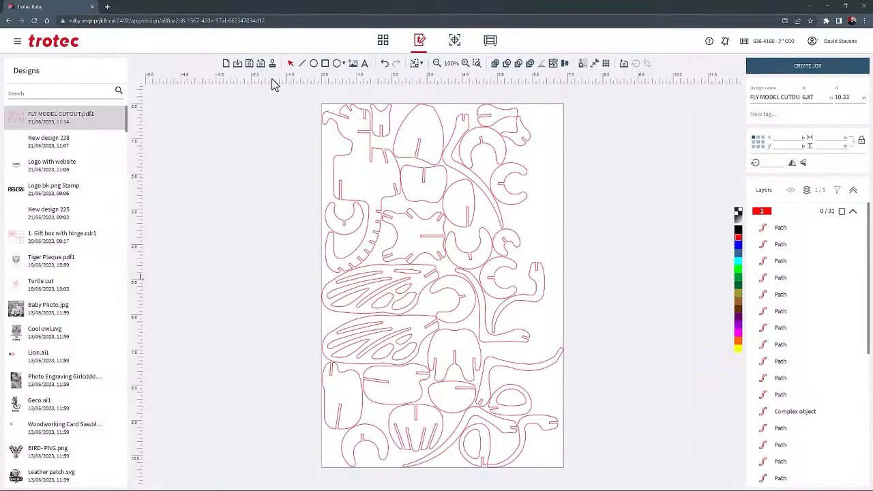
pyautogui.click(250, 64)
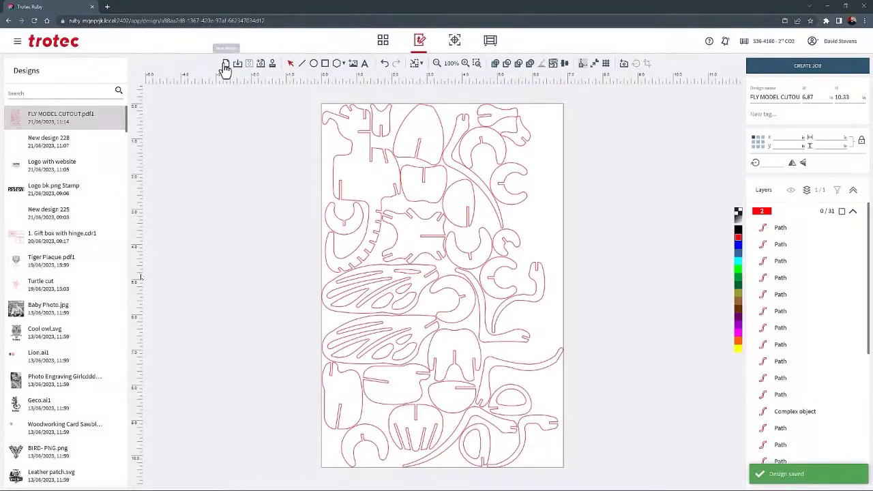
# Step: Start a new design, open Logo with website and align its logo and two text lines to the right, and finally to their horizontal centre
pyautogui.click(225, 65)
pyautogui.click(47, 121)
pyautogui.moveTo(196, 125); pyautogui.dragTo(663, 408)
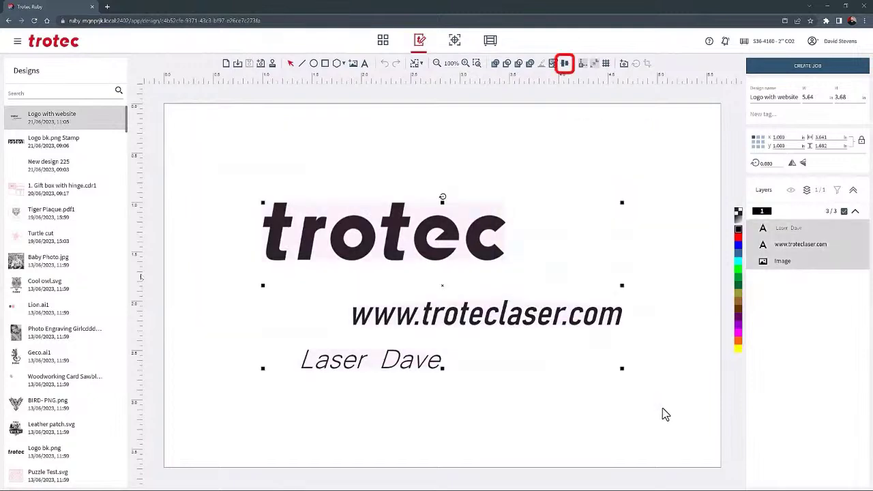
pyautogui.click(564, 63)
pyautogui.click(538, 81)
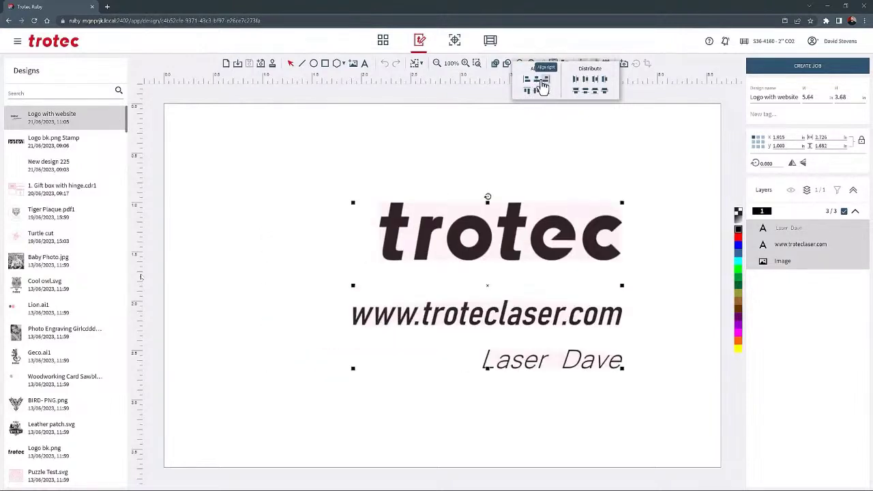
pyautogui.click(536, 88)
# Step: Distribute the logo and the two text lines with even vertical spacing and save the design
pyautogui.click(564, 64)
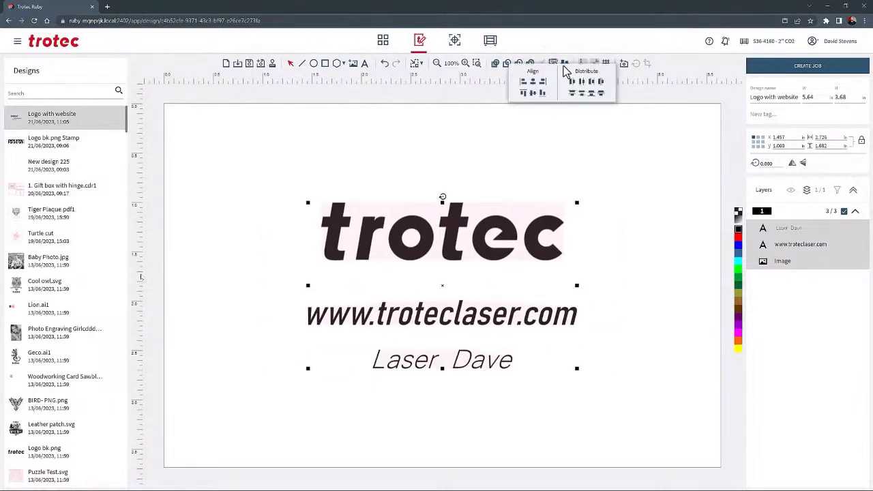
pyautogui.click(593, 97)
pyautogui.click(554, 132)
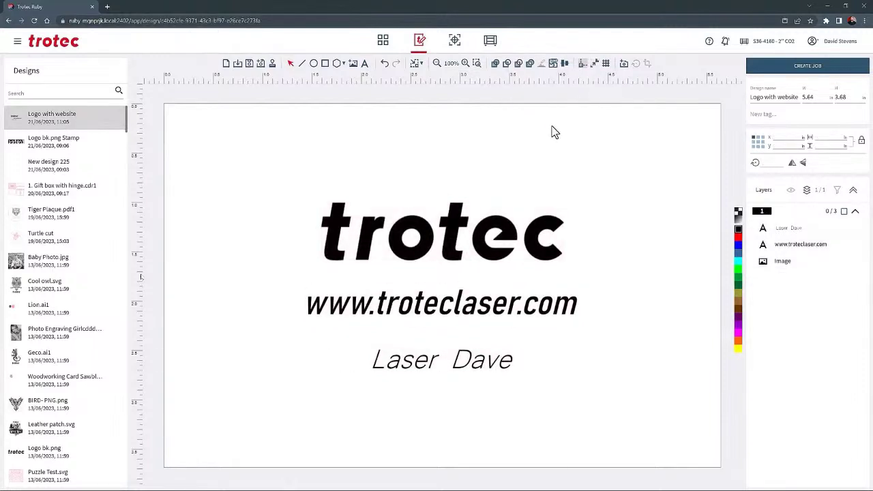
pyautogui.click(246, 67)
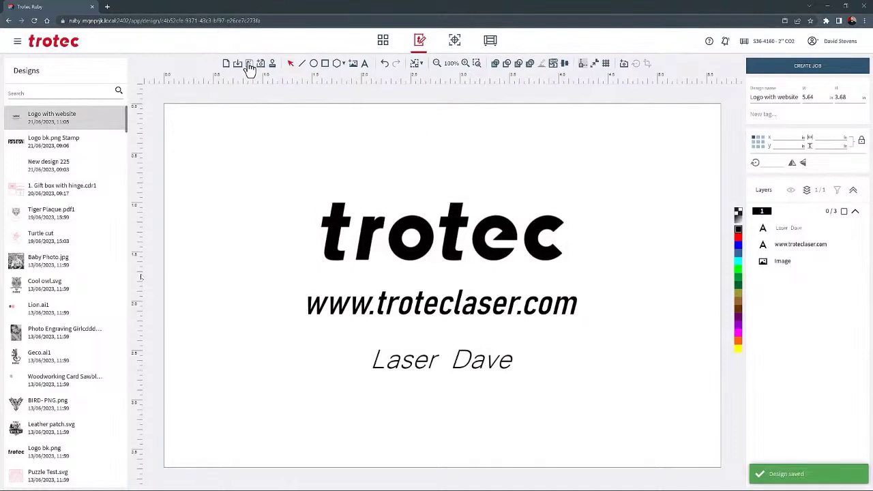
# Step: Start a new design, open Logo with outline and move the trotec logo closer to the page's upper edge
pyautogui.click(226, 65)
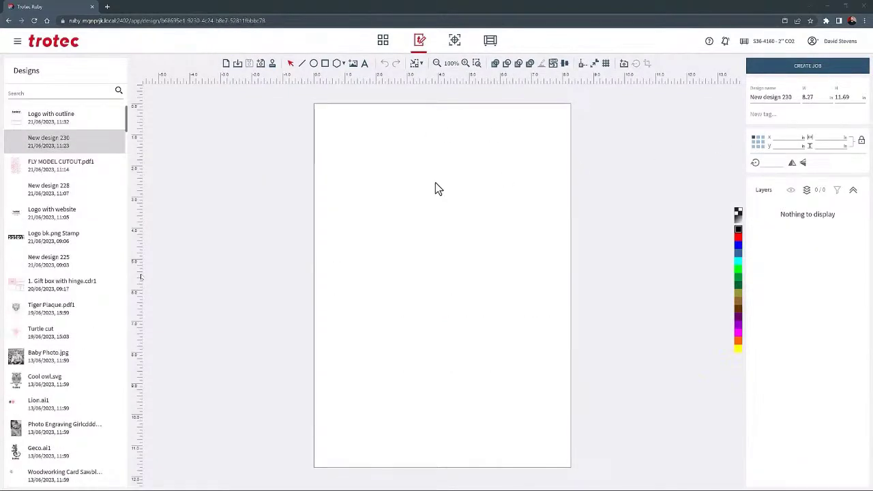
pyautogui.click(68, 120)
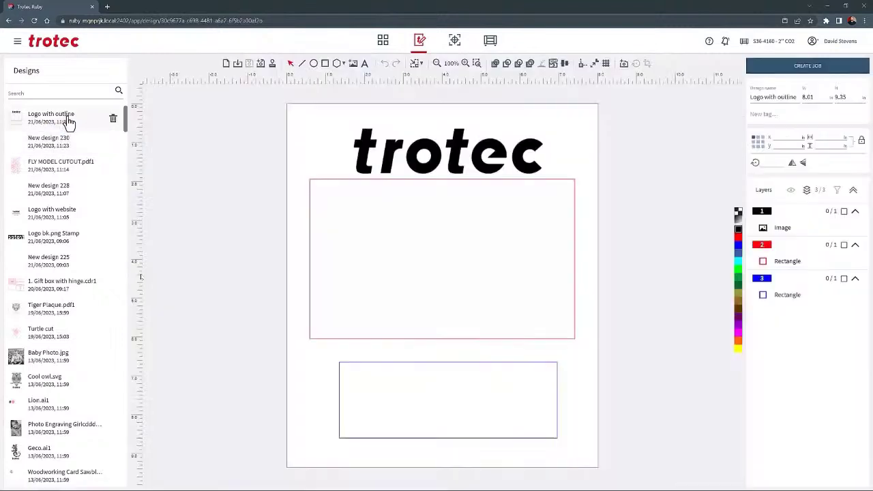
pyautogui.moveTo(416, 150); pyautogui.dragTo(426, 124)
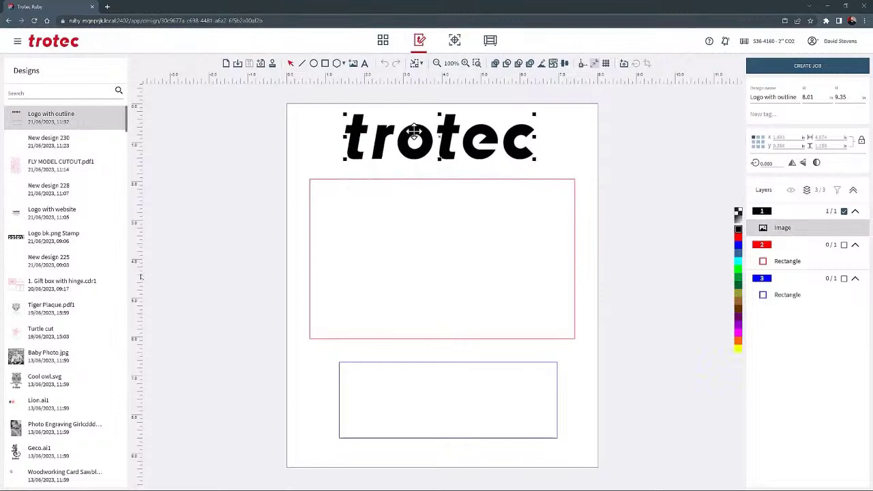
# Step: Turn on object snapping and move the logo and the blue rectangle, one above the other, into the horizontal centre of the red rectangle
pyautogui.click(582, 68)
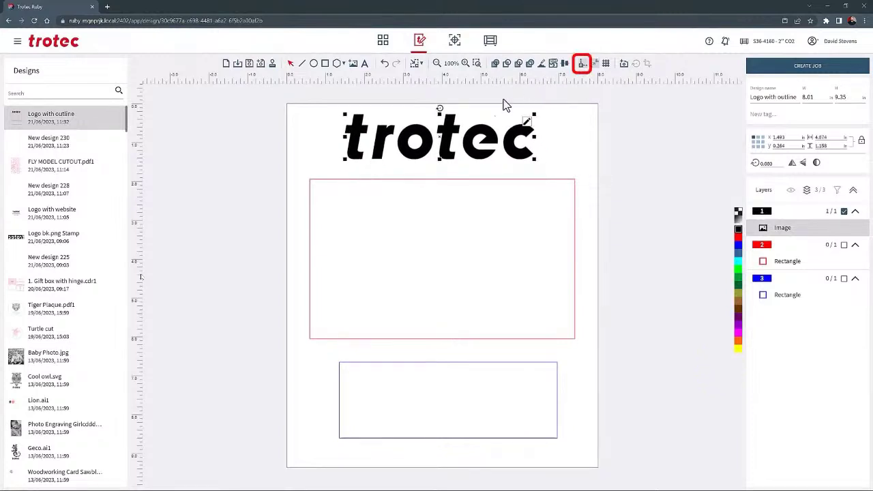
pyautogui.moveTo(443, 131); pyautogui.dragTo(444, 208)
pyautogui.moveTo(446, 405); pyautogui.dragTo(437, 281)
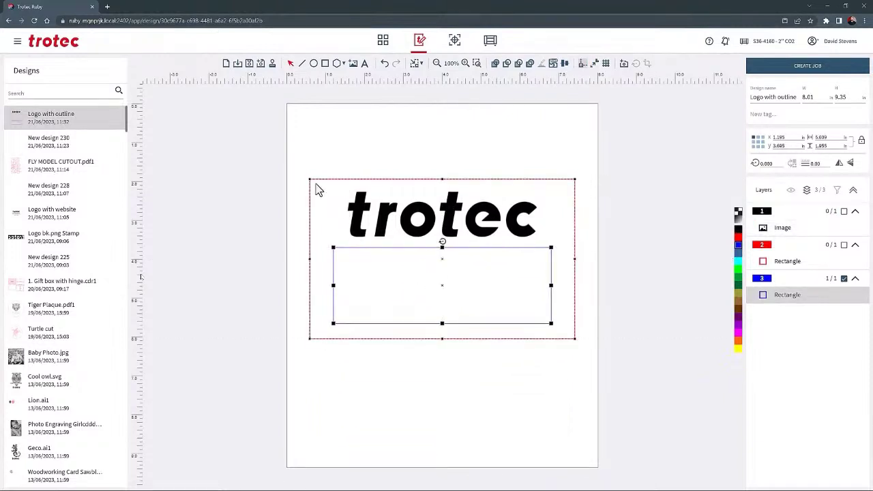
# Step: Move the logo and both rectangles together down the page, fit the page size to them and clear the selection
pyautogui.hotkey('ctrl', 'a')
pyautogui.moveTo(441, 265); pyautogui.dragTo(443, 271)
pyautogui.moveTo(255, 164); pyautogui.dragTo(617, 351)
pyautogui.moveTo(459, 274); pyautogui.dragTo(460, 290)
pyautogui.click(415, 64)
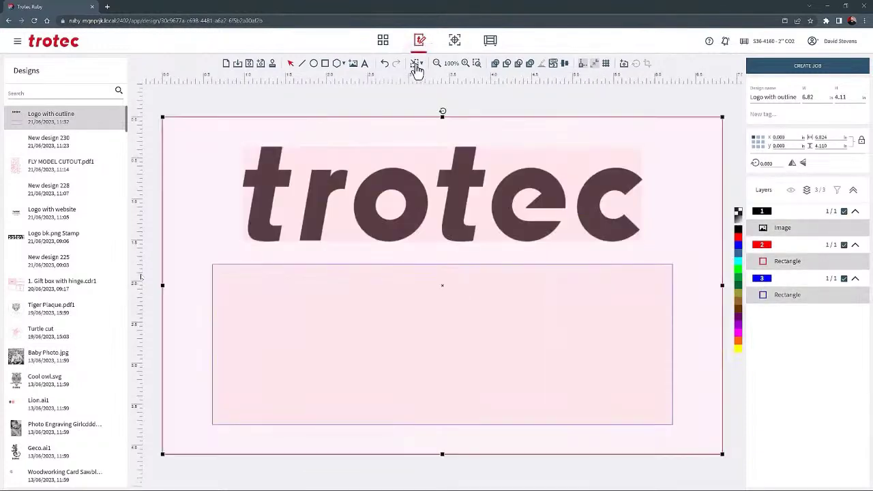
pyautogui.click(418, 104)
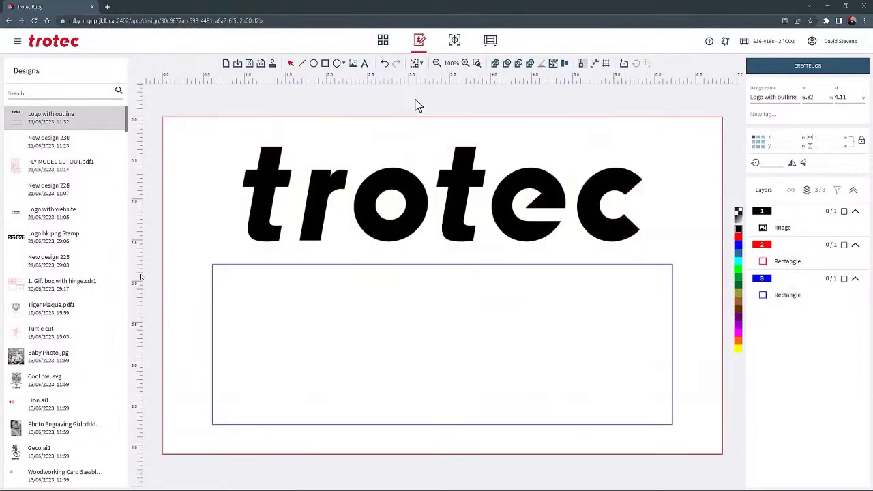
# Step: Create a new blank design, discarding the unsaved changes to Logo with outline
pyautogui.click(225, 63)
pyautogui.click(466, 277)
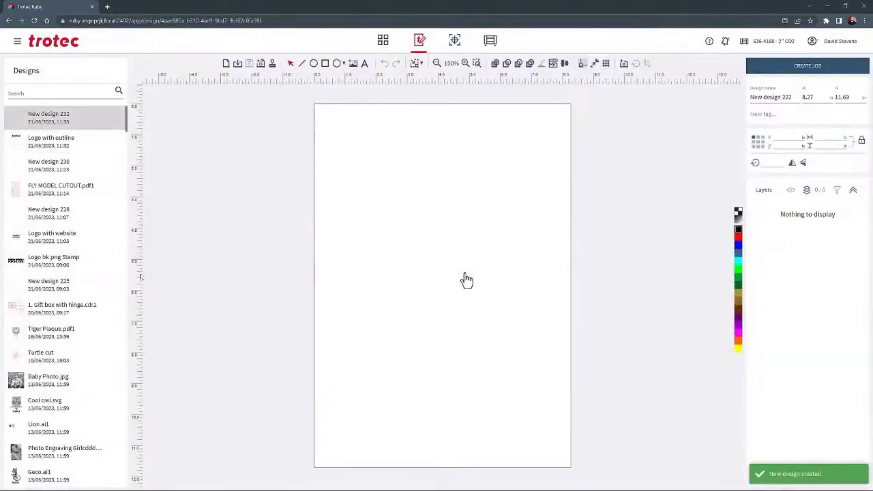
# Step: Draw an eight-pointed star about 4.9 in across in the middle of the page and set its line thickness to 0.3
pyautogui.click(343, 64)
pyautogui.moveTo(381, 79); pyautogui.dragTo(403, 80)
pyautogui.moveTo(370, 176); pyautogui.dragTo(519, 333)
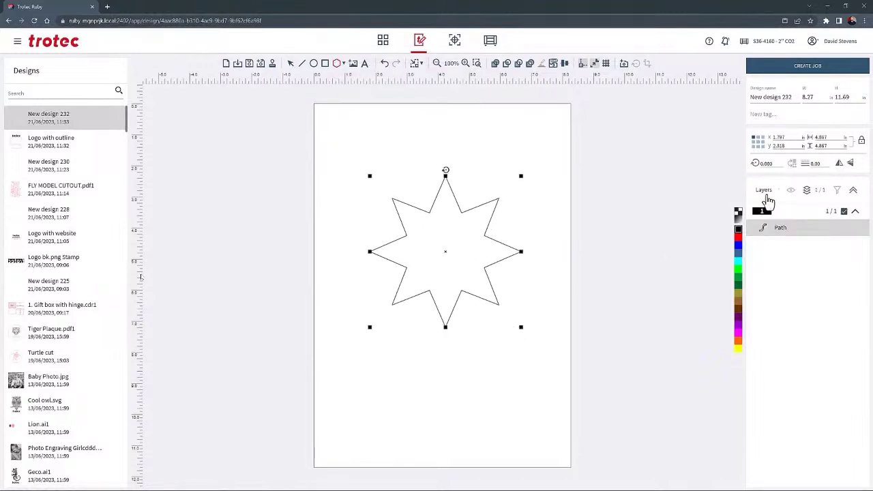
pyautogui.write('.3')
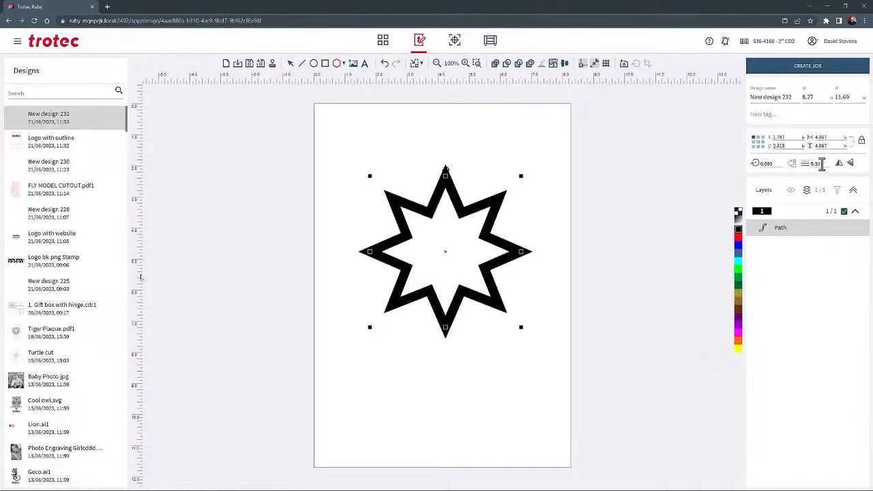
# Step: Scale the star down to about 1.8 in across and up to about 4.1 in to compare outline scaling off and on
pyautogui.click(474, 136)
pyautogui.click(454, 186)
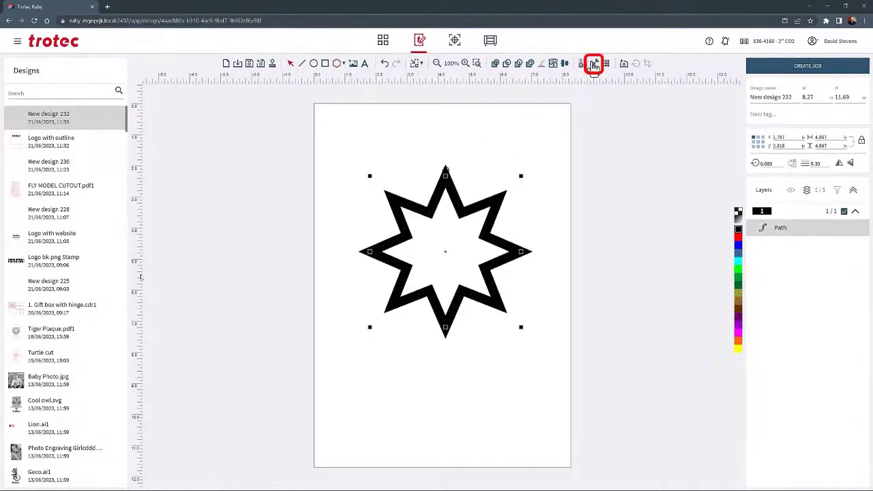
pyautogui.moveTo(520, 174); pyautogui.dragTo(448, 271)
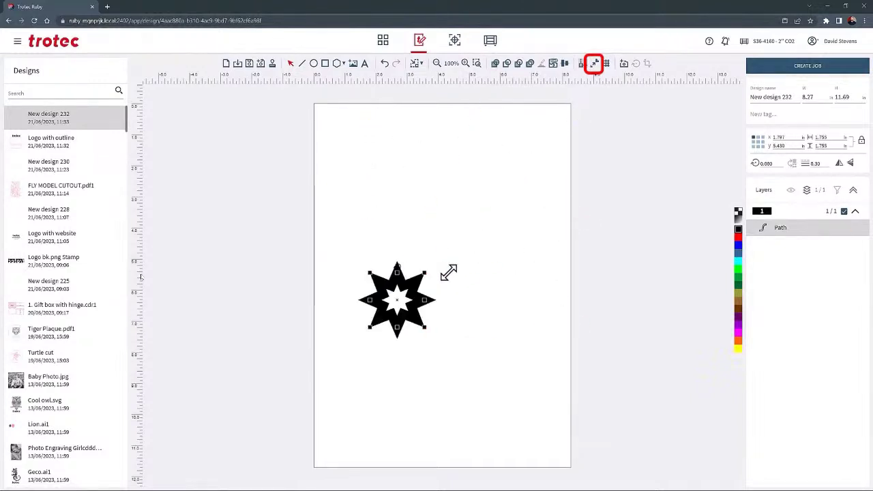
pyautogui.moveTo(424, 272); pyautogui.dragTo(495, 202)
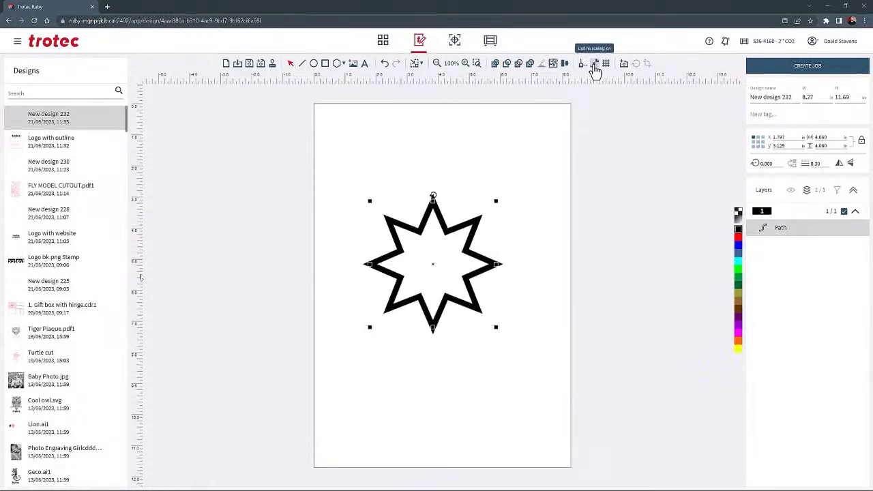
# Step: Create another new blank design, leaving the star design
pyautogui.click(226, 63)
pyautogui.click(474, 274)
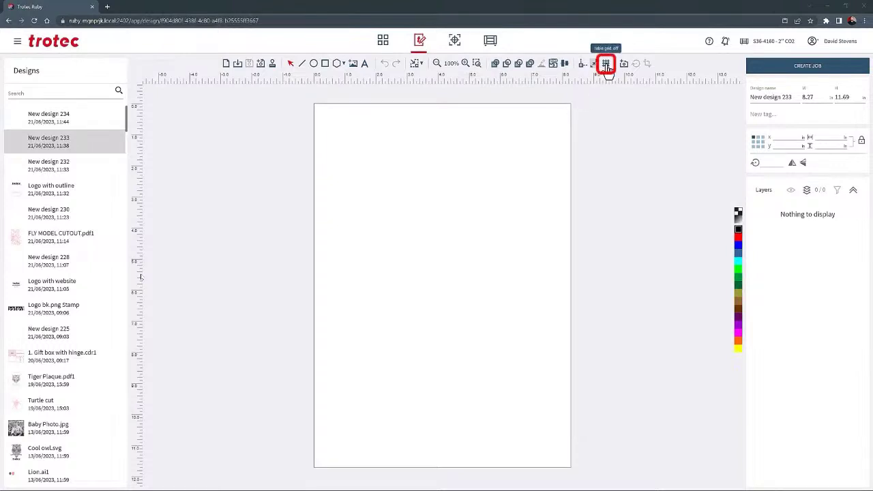
# Step: Turn the table grid on over the blank page and switch it back off
pyautogui.click(605, 64)
pyautogui.click(607, 66)
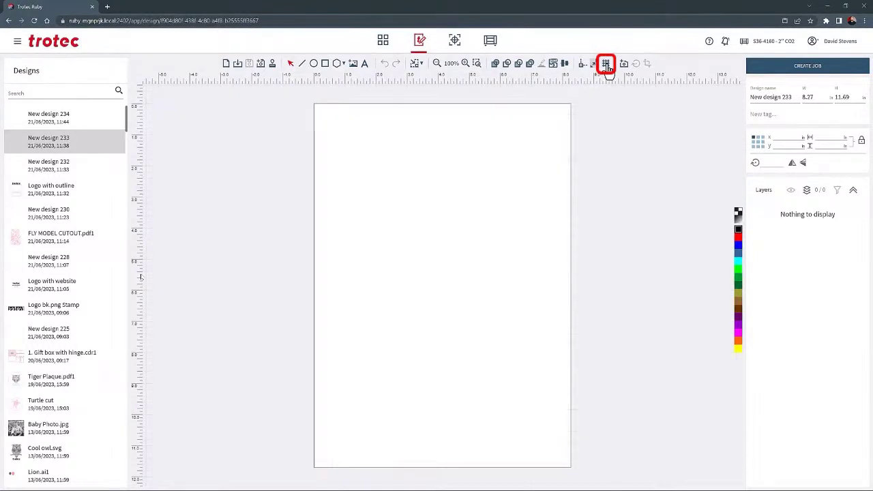
pyautogui.click(606, 64)
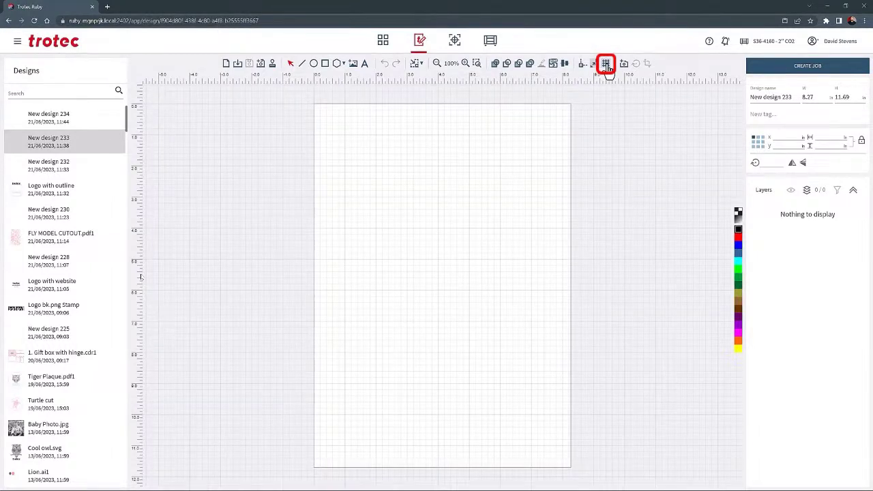
pyautogui.click(606, 64)
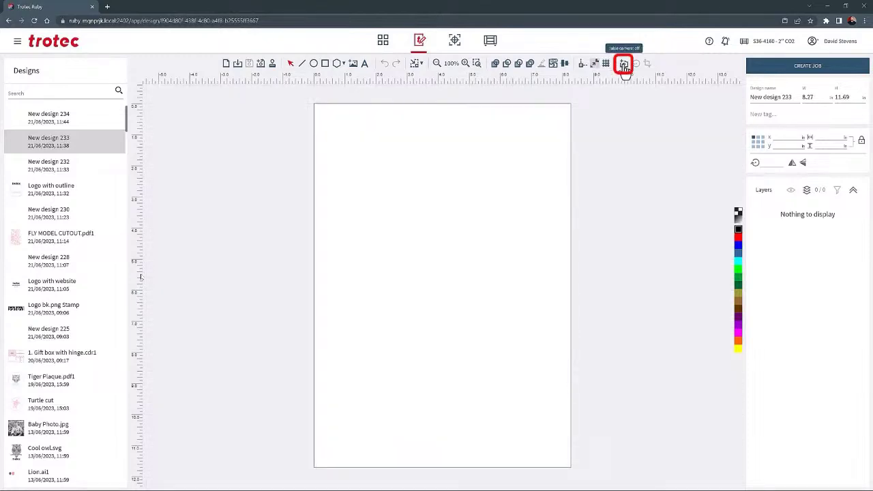
# Step: Open FLY MODEL CUTOUT.pdf1 over the table camera image, refresh the image and switch the camera off
pyautogui.click(624, 67)
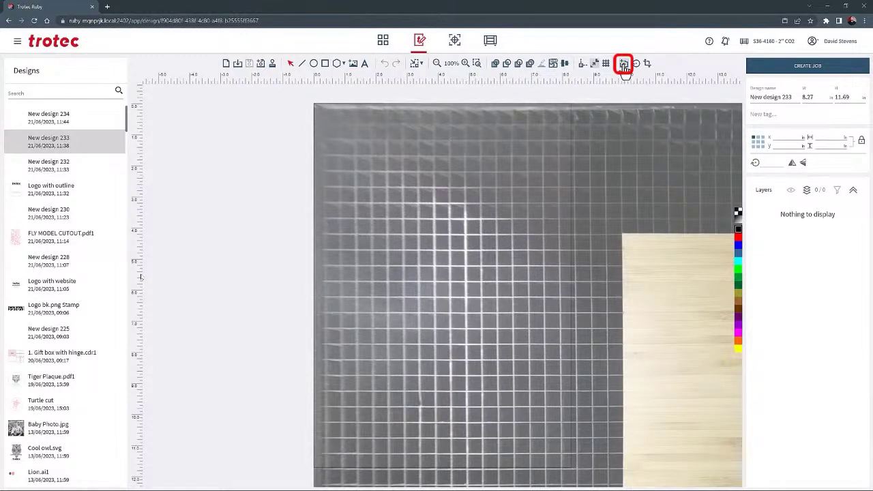
pyautogui.click(63, 244)
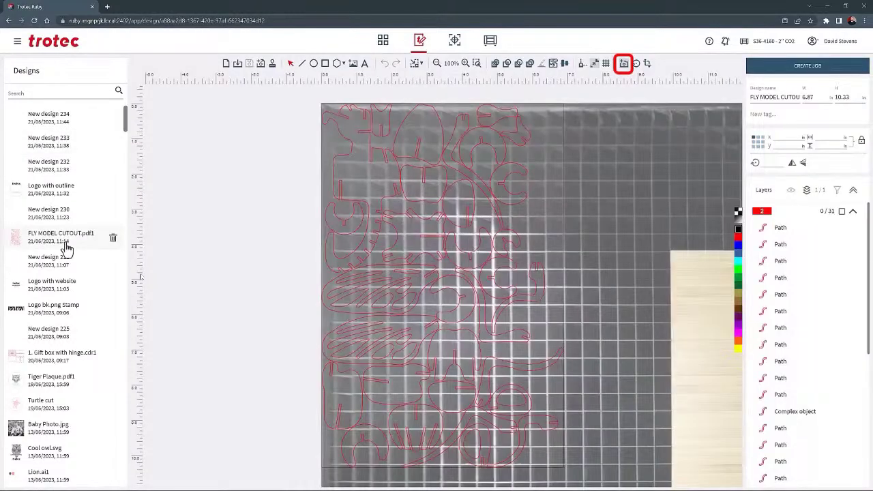
pyautogui.click(636, 65)
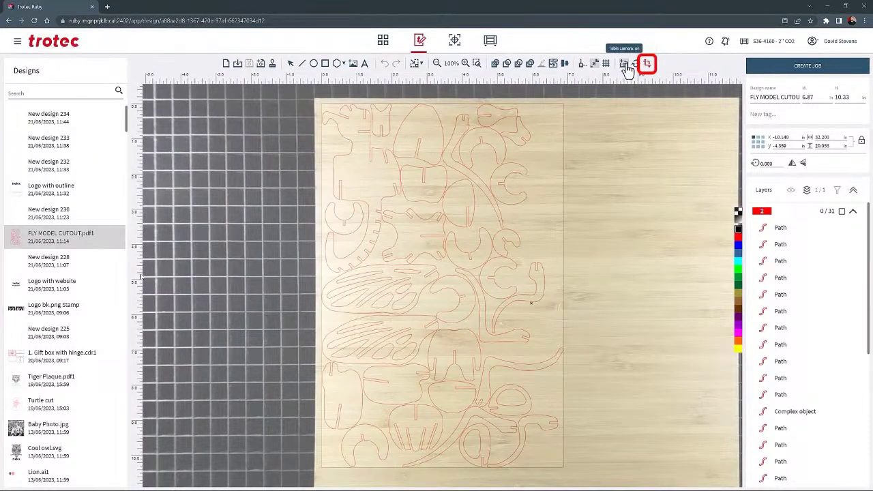
pyautogui.click(625, 67)
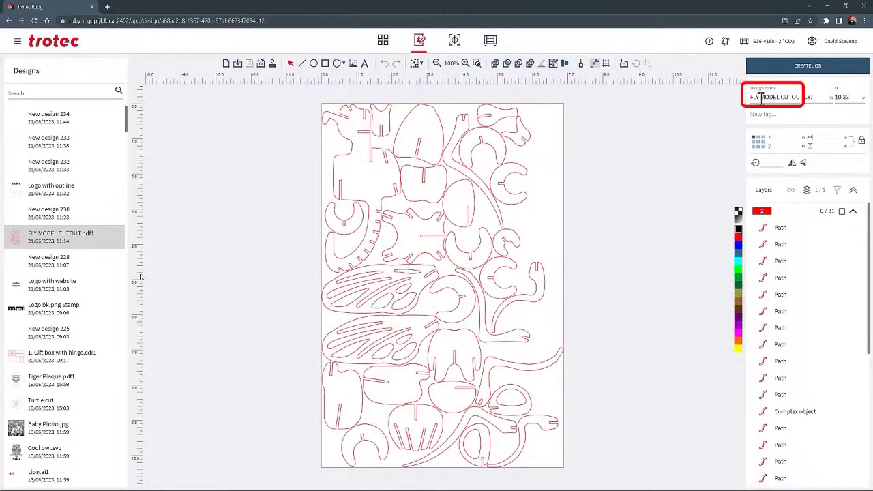
# Step: Set the design size to 8 in wide by 11 in high and add the existing 0,1mm tag
pyautogui.doubleClick(807, 98)
pyautogui.write('8')
pyautogui.doubleClick(832, 98)
pyautogui.write('11')
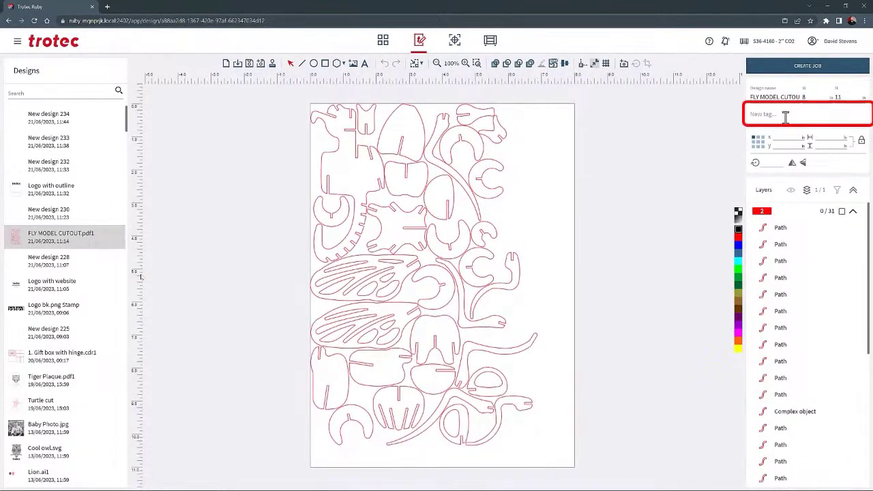
pyautogui.click(785, 115)
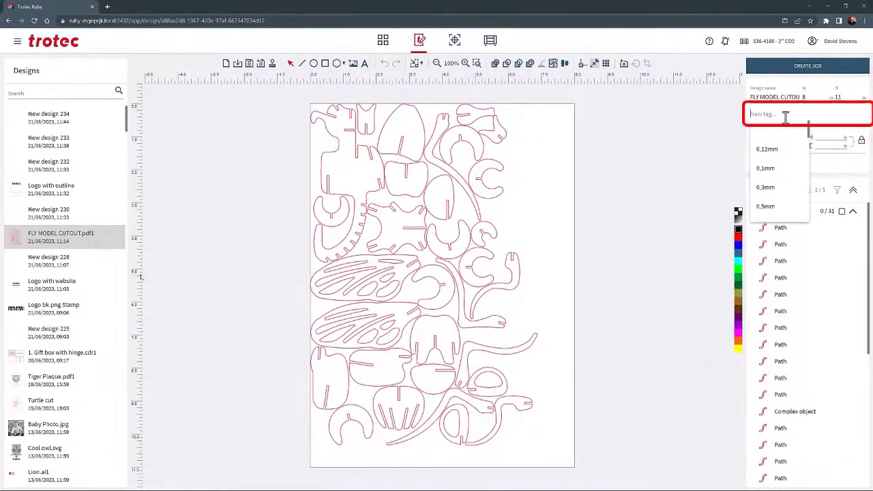
pyautogui.click(768, 169)
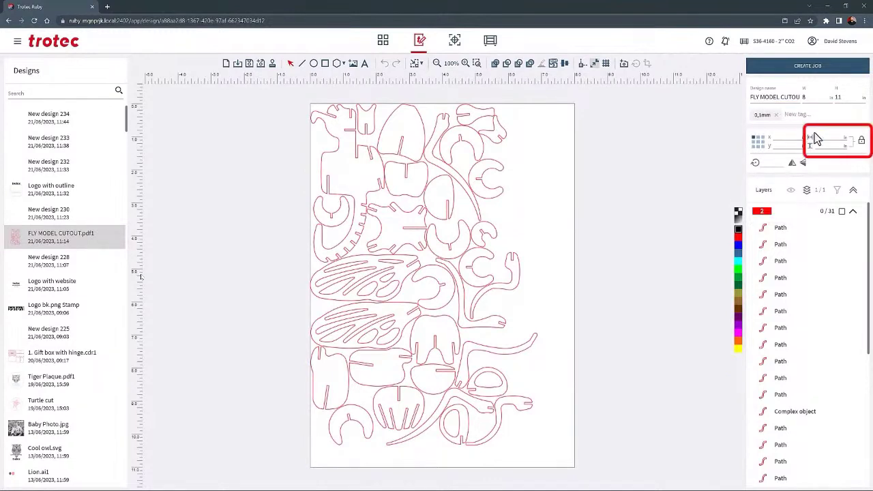
# Step: Try a proportional width of 3 in on the small bone-shaped part near the page's upper edge and undo the change
pyautogui.click(478, 111)
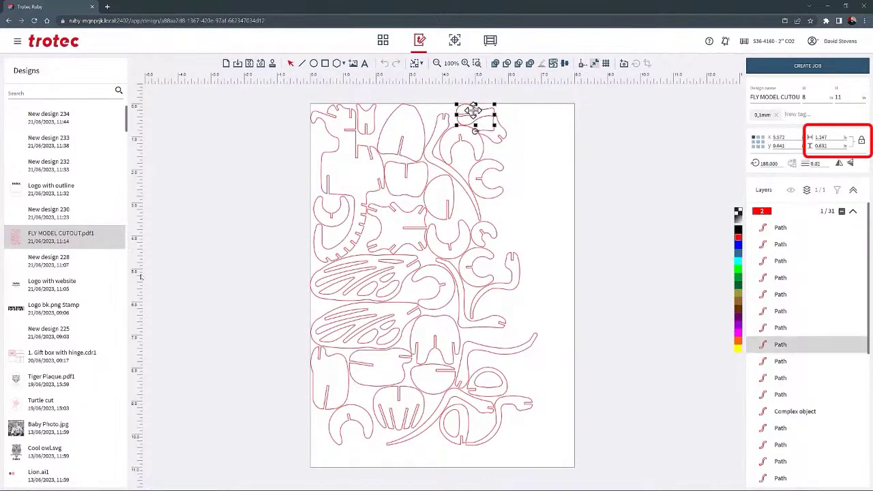
pyautogui.click(821, 138)
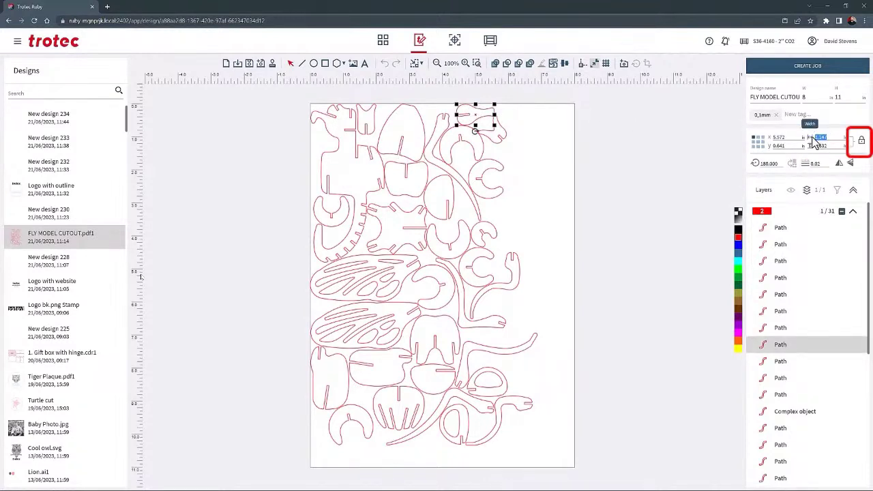
pyautogui.write('3')
pyautogui.press('Return')
pyautogui.moveTo(436, 85); pyautogui.dragTo(561, 154)
pyautogui.click(385, 64)
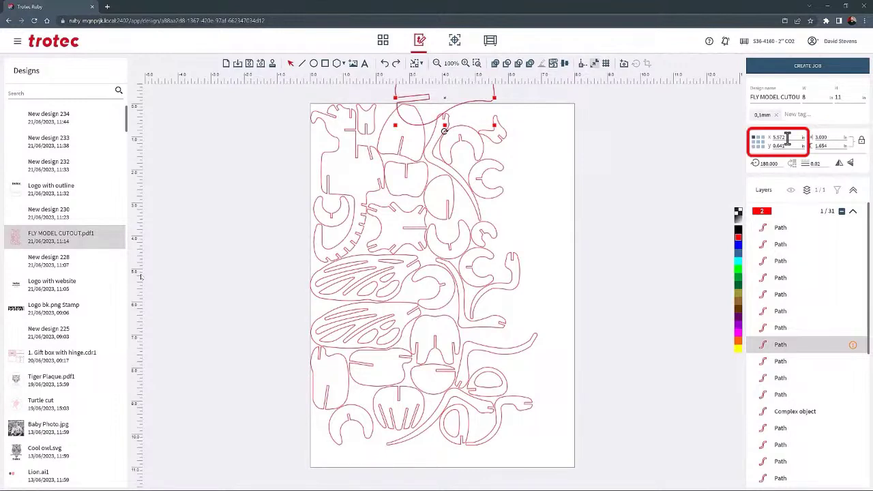
pyautogui.hotkey('ctrl', 'z')
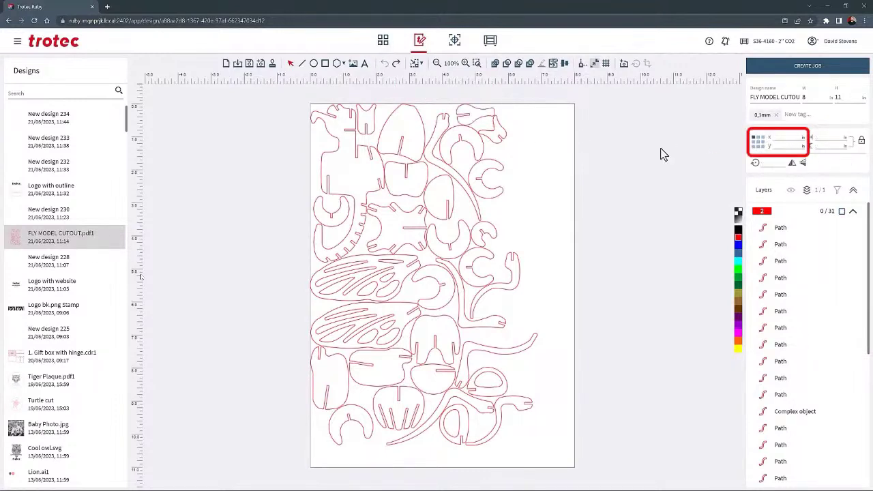
# Step: Set the bone-shaped part's X to 10 in from the corner and centre reference points, and move it to about X 6.7, Y 1.2 in
pyautogui.hotkey('ctrl', 'y')
pyautogui.write('10')
pyautogui.press('Return')
pyautogui.click(758, 143)
pyautogui.click(781, 137)
pyautogui.write('10')
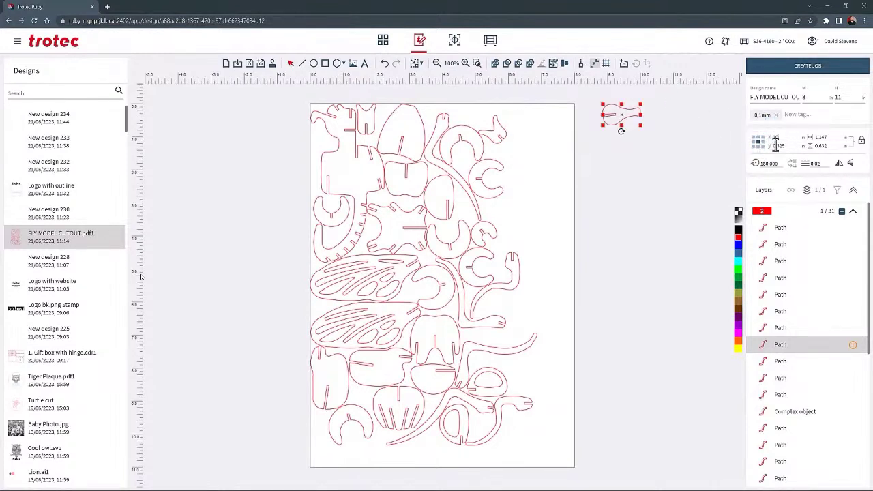
pyautogui.press('Return')
pyautogui.moveTo(638, 116); pyautogui.dragTo(527, 141)
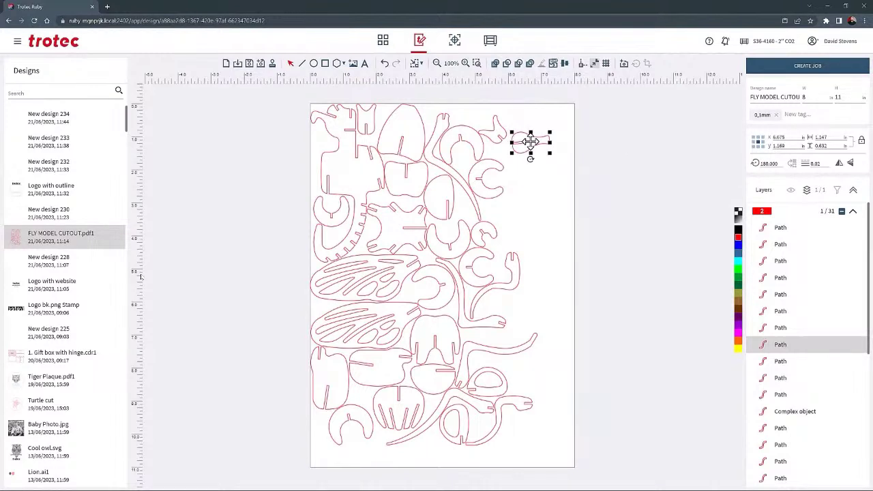
# Step: Select all parts and mirror them horizontally and vertically, flipping them back each time
pyautogui.moveTo(286, 97); pyautogui.dragTo(675, 376)
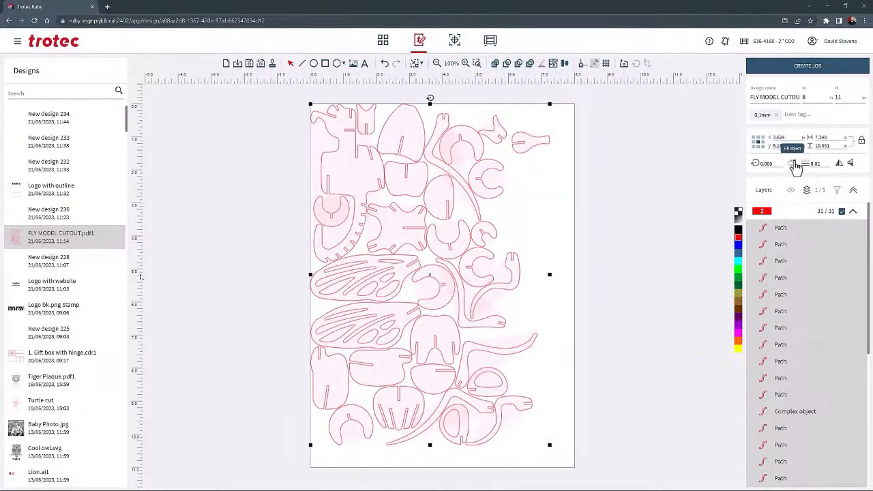
pyautogui.click(840, 165)
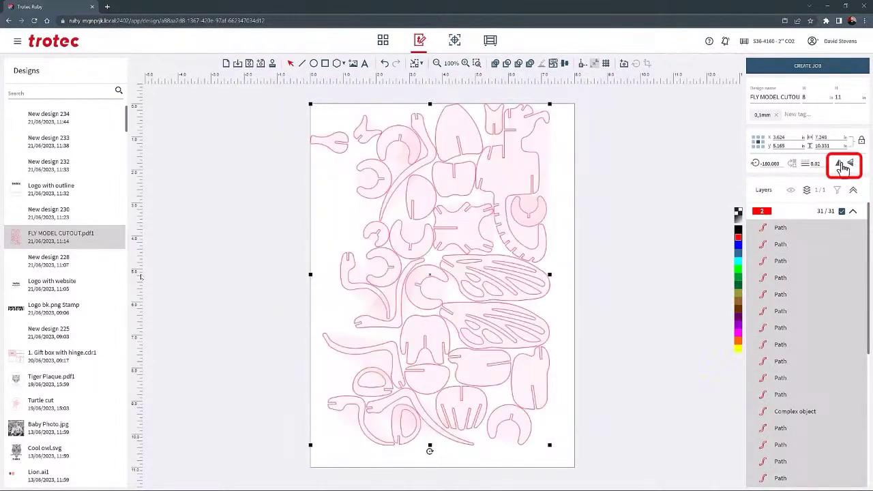
pyautogui.click(843, 167)
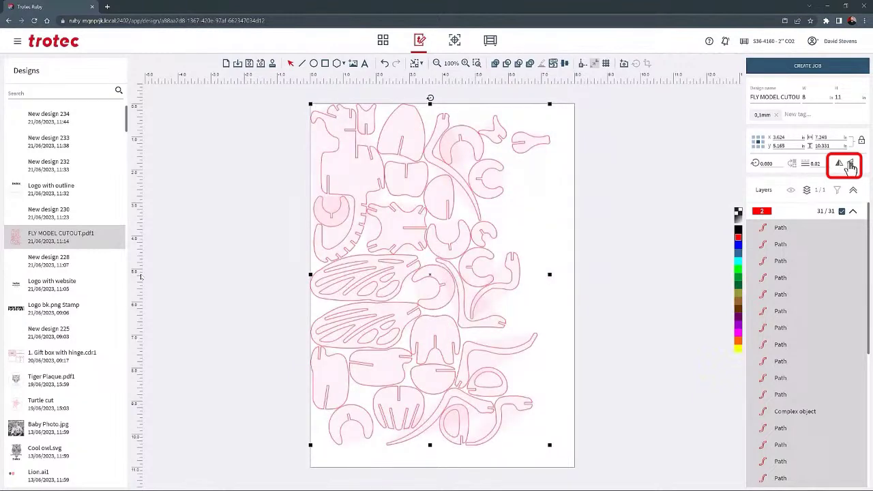
pyautogui.click(851, 166)
pyautogui.click(851, 165)
# Step: Rotate all the selected parts by 20 degrees and undo the rotation
pyautogui.click(762, 167)
pyautogui.write('20')
pyautogui.press('Return')
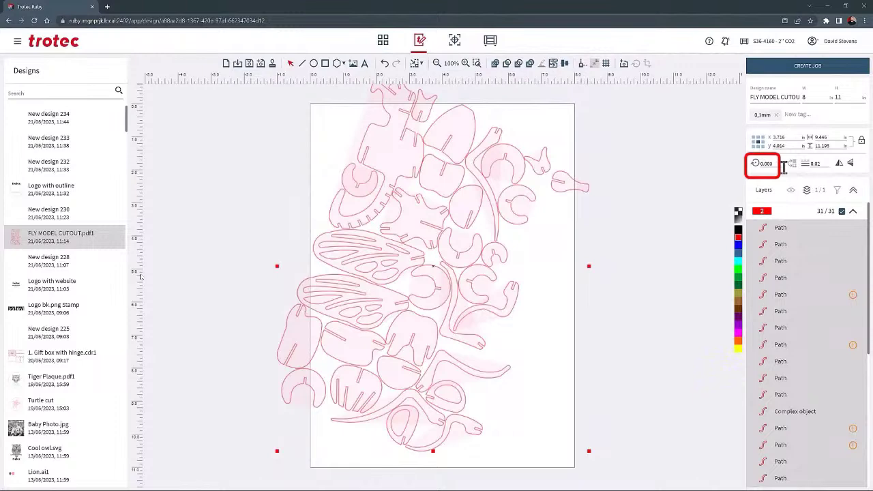
pyautogui.click(385, 63)
# Step: Open Baby Photo.jpg, invert the photo's tones and restore the original tones
pyautogui.click(46, 427)
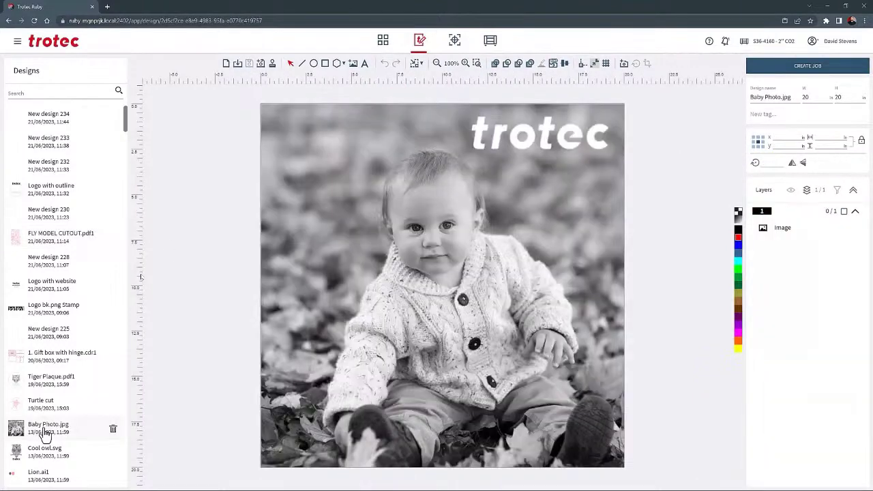
pyautogui.click(403, 286)
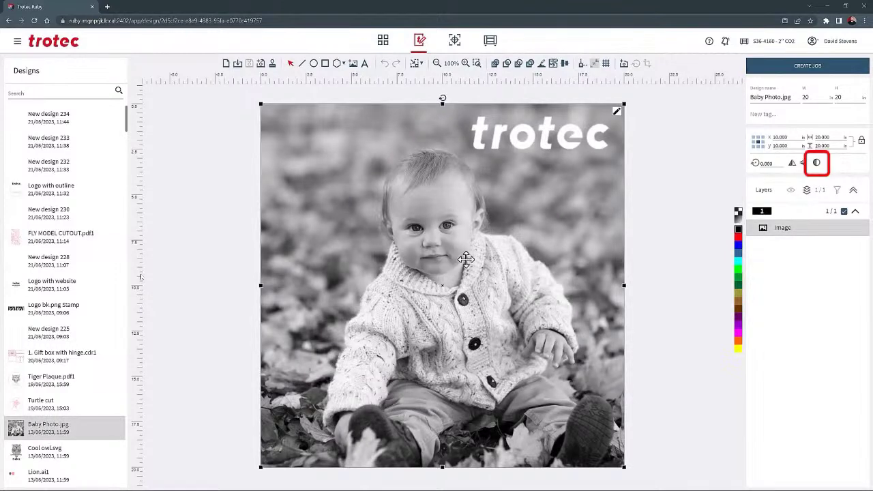
pyautogui.click(817, 164)
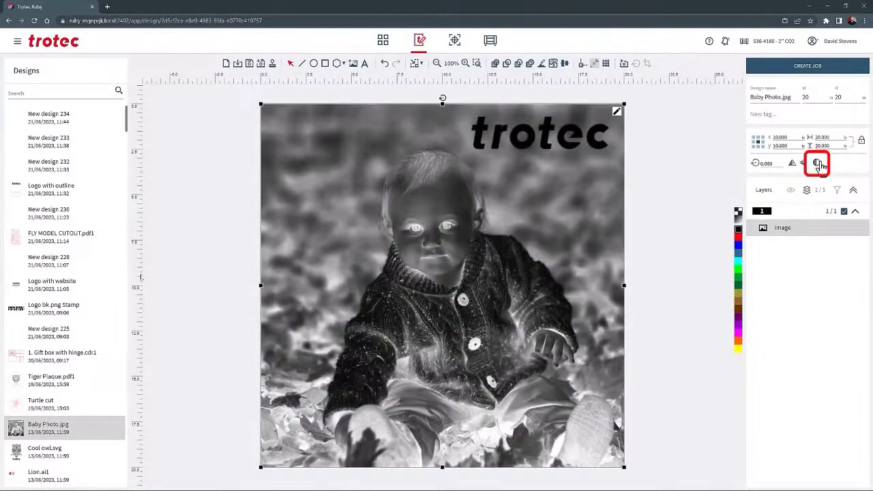
pyautogui.click(818, 164)
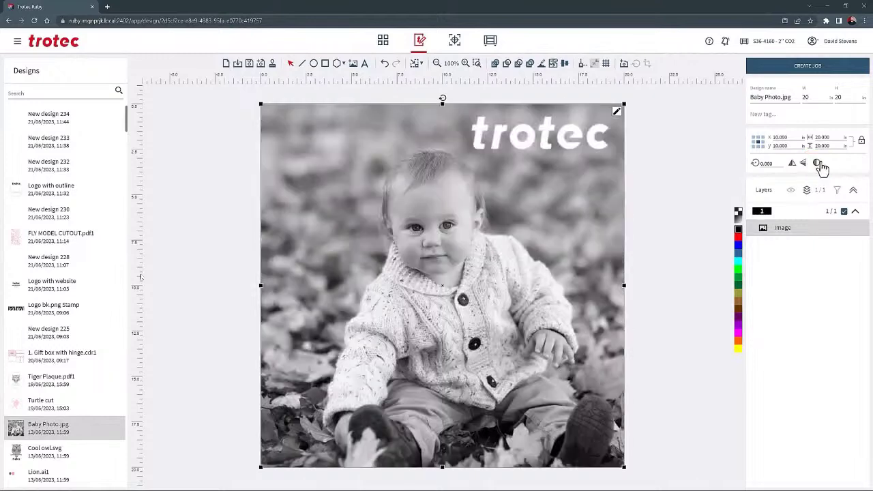
# Step: Open the design 1. Gift box with hinge.cdr1 in place of the photo
pyautogui.click(77, 349)
pyautogui.click(472, 274)
pyautogui.click(469, 246)
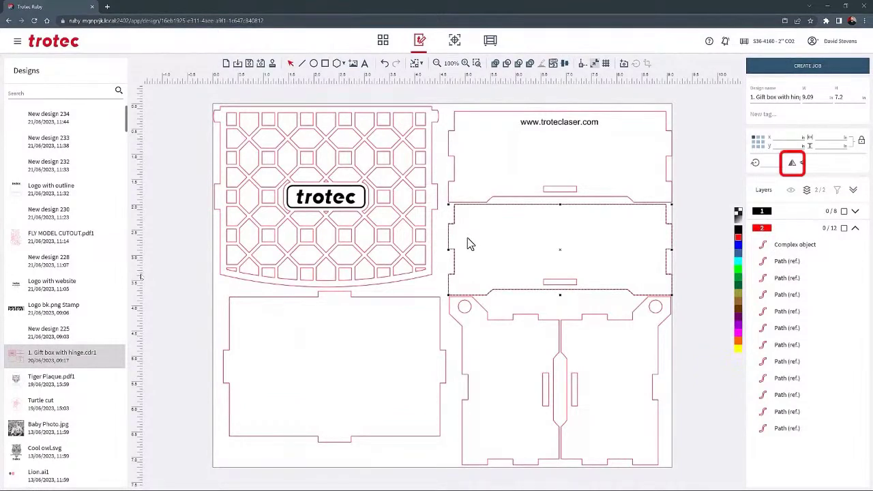
pyautogui.click(453, 215)
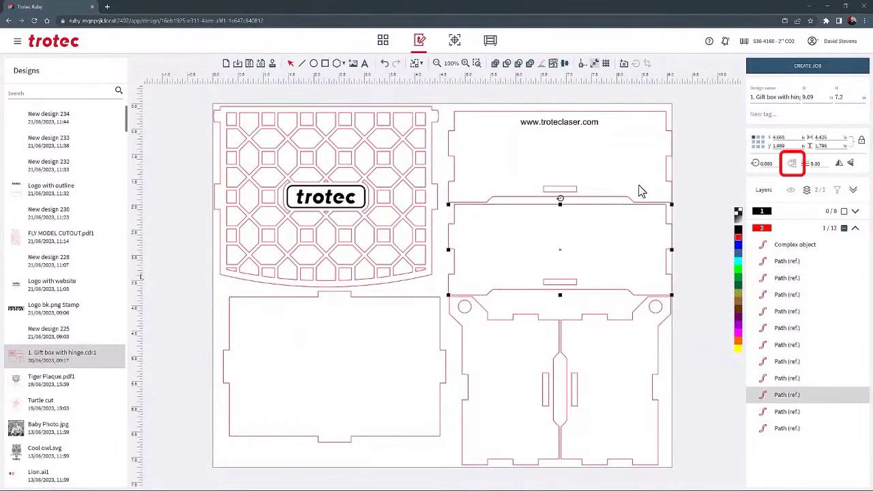
pyautogui.click(793, 165)
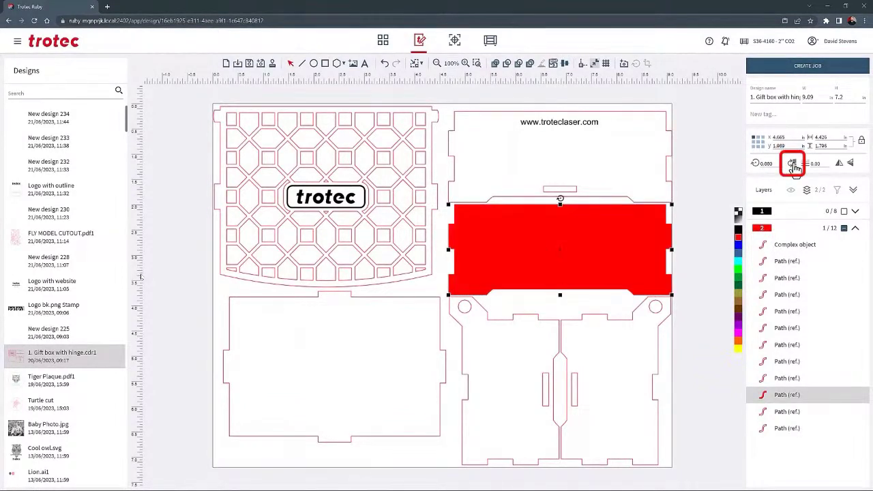
pyautogui.click(738, 231)
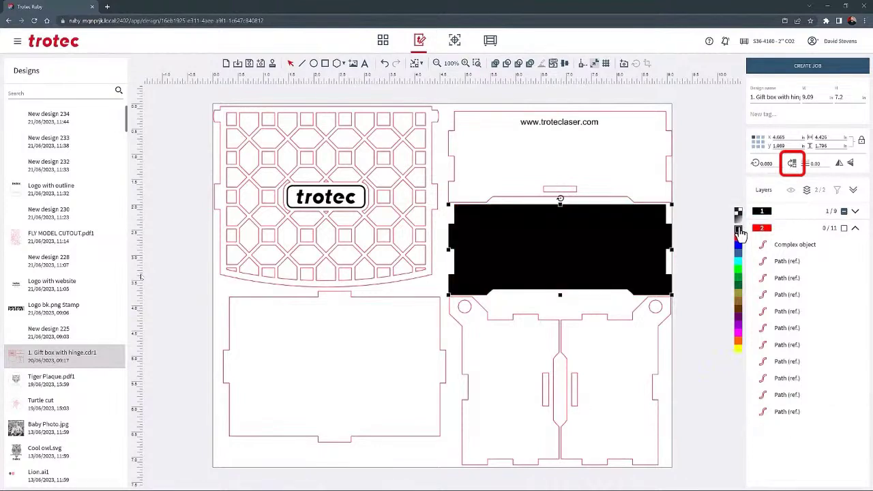
# Step: Remove the black panel's fill and set its outline thickness to 0.2
pyautogui.click(792, 164)
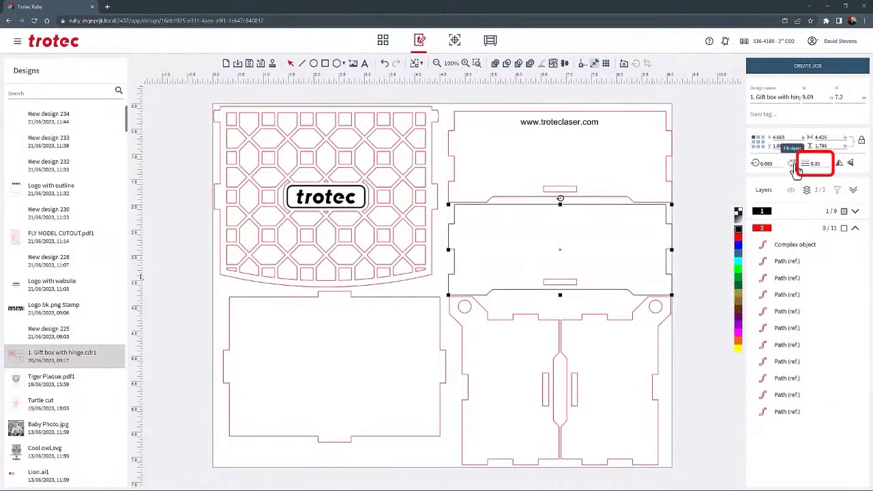
pyautogui.click(812, 163)
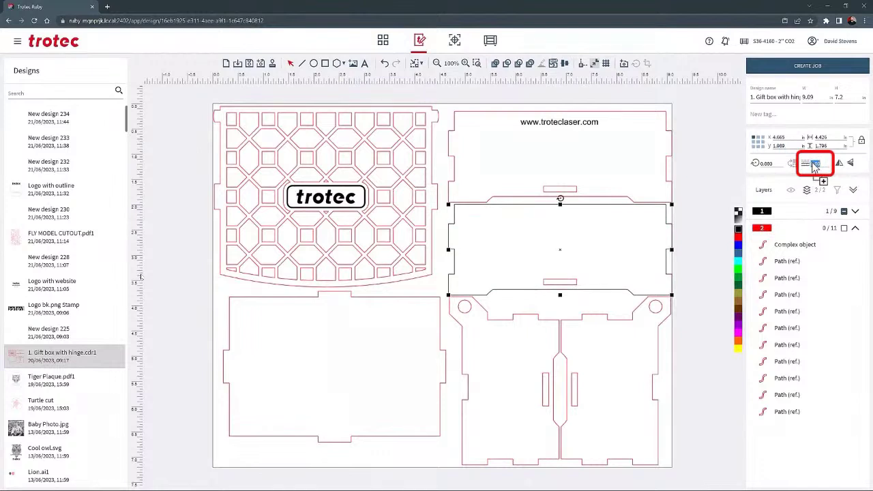
pyautogui.write('0.2')
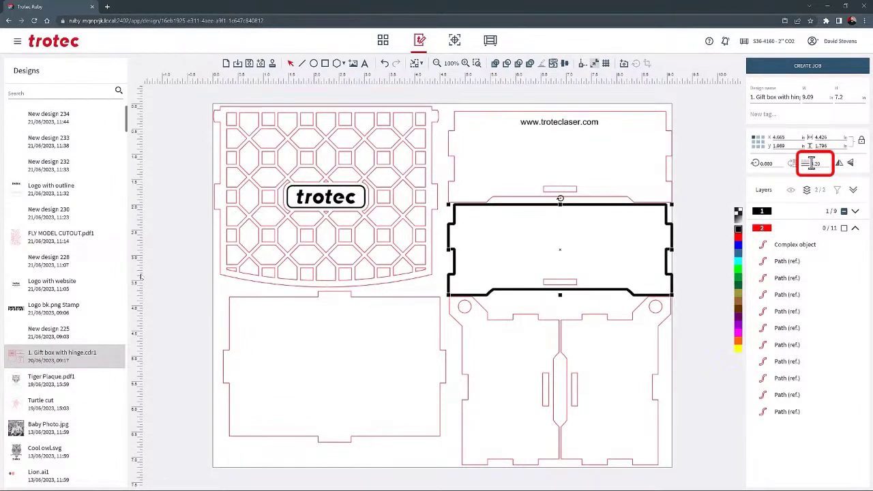
# Step: Confirm the panel's outline thickness, then undo the outline, fill and colour changes made to it
pyautogui.press('Return')
pyautogui.click(383, 65)
pyautogui.click(384, 65)
pyautogui.click(383, 65)
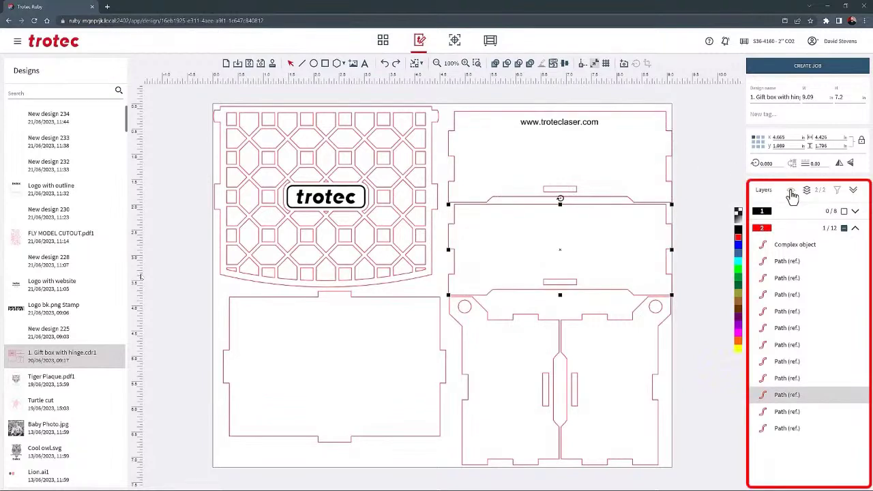
pyautogui.click(842, 214)
pyautogui.click(841, 211)
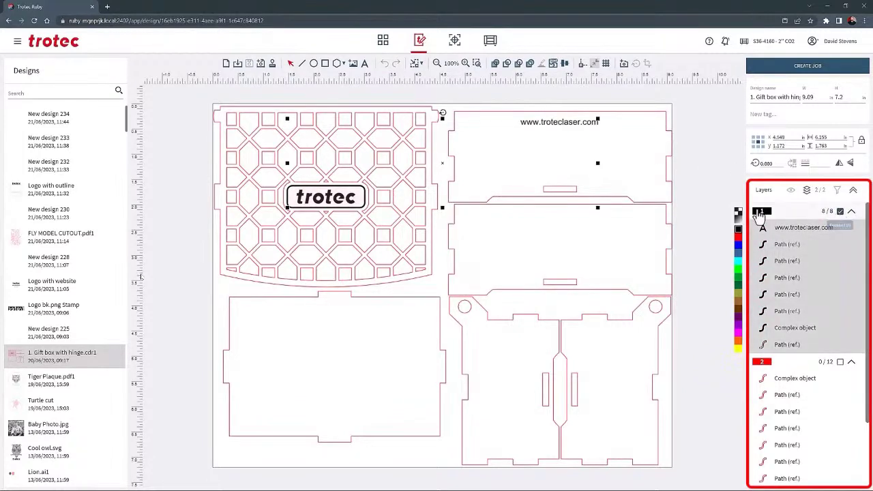
pyautogui.click(852, 230)
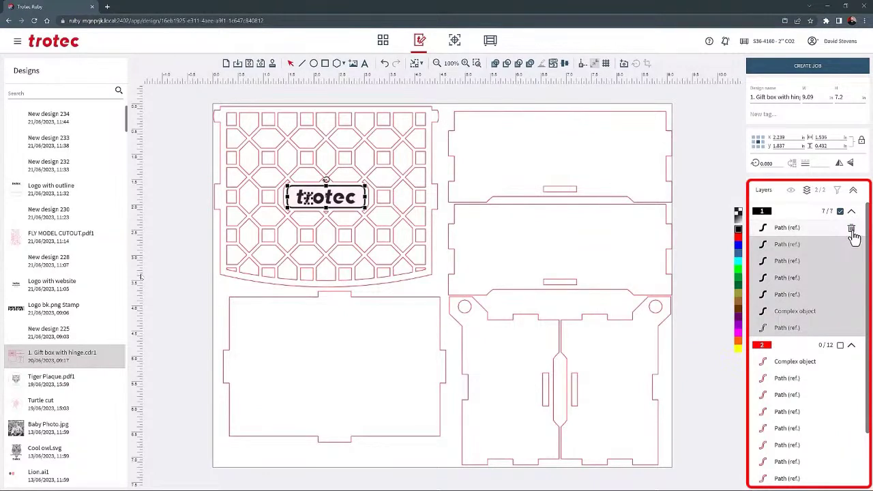
pyautogui.click(852, 230)
pyautogui.click(852, 231)
pyautogui.click(853, 230)
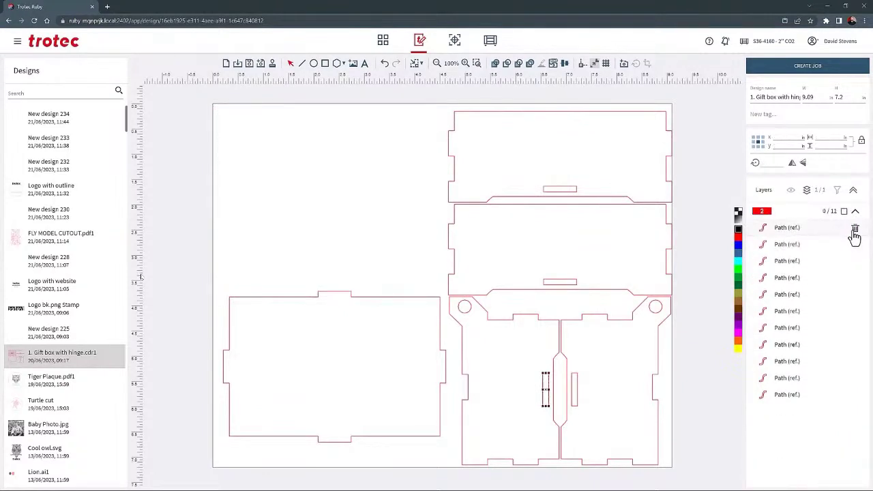
# Step: Undo the object deletions in the gift box design
pyautogui.click(384, 62)
pyautogui.click(383, 63)
pyautogui.click(384, 63)
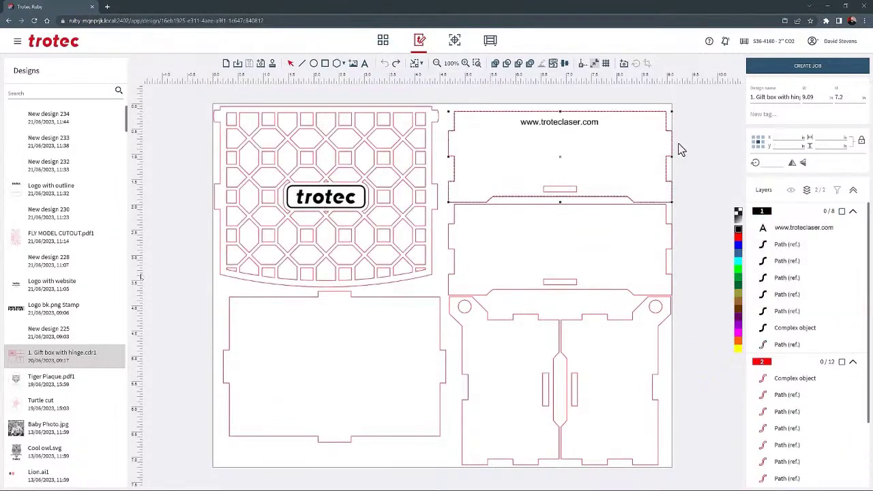
# Step: Select all objects in the red layer, change their colour to blue and clear the selection
pyautogui.click(852, 211)
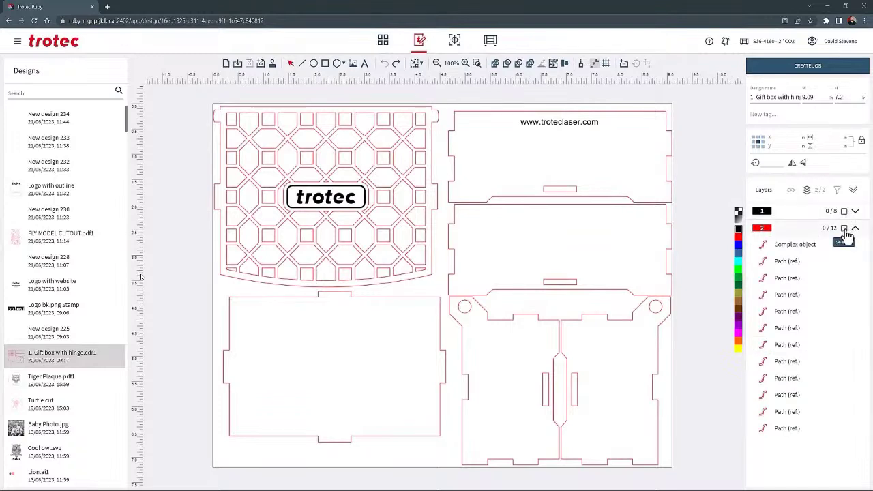
pyautogui.click(844, 227)
pyautogui.click(738, 246)
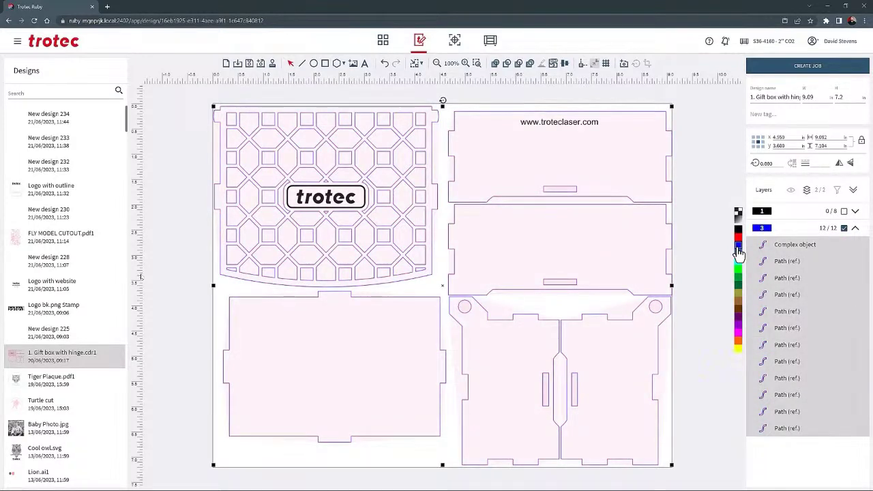
pyautogui.click(853, 228)
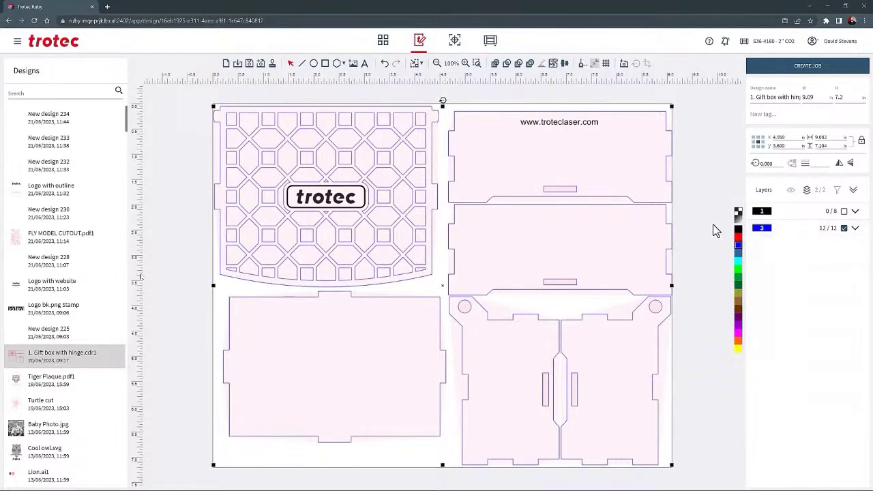
pyautogui.click(620, 229)
pyautogui.click(574, 281)
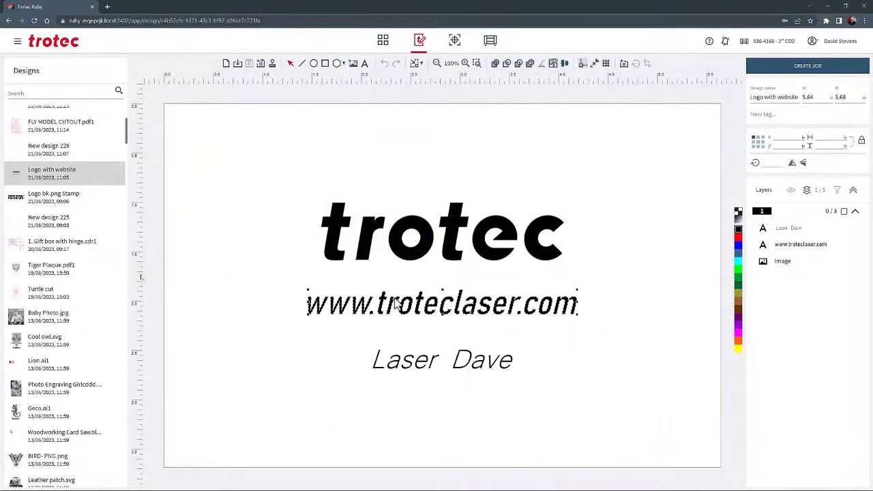
pyautogui.click(395, 303)
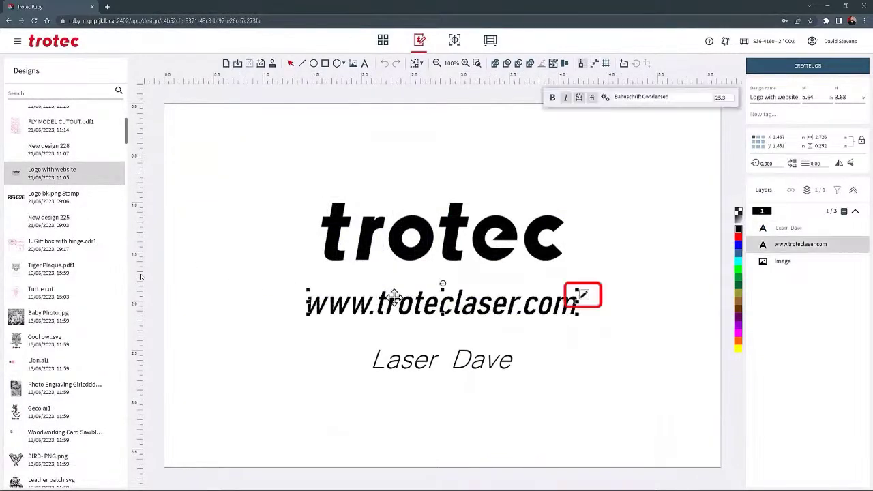
pyautogui.click(583, 295)
pyautogui.press('Delete')
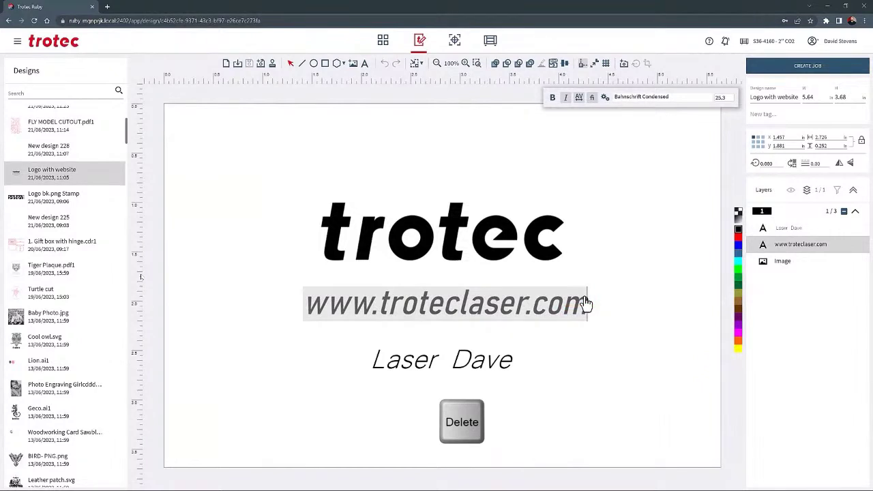
pyautogui.write('update')
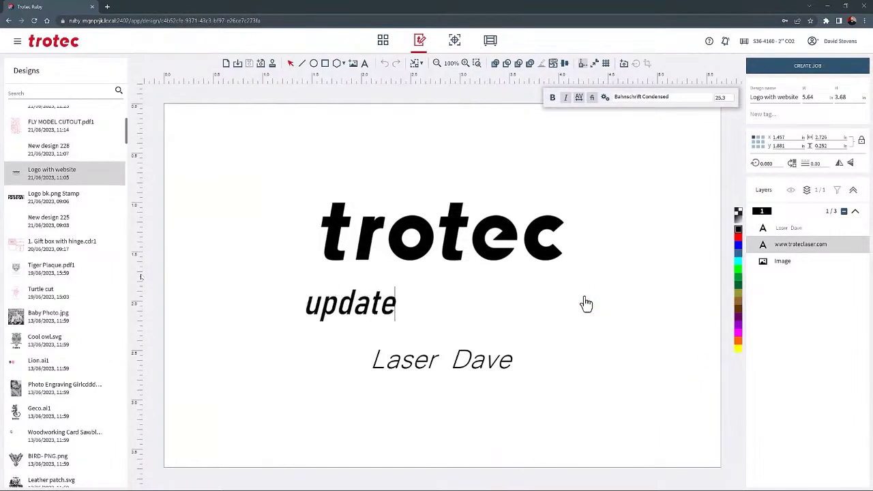
pyautogui.write('d text')
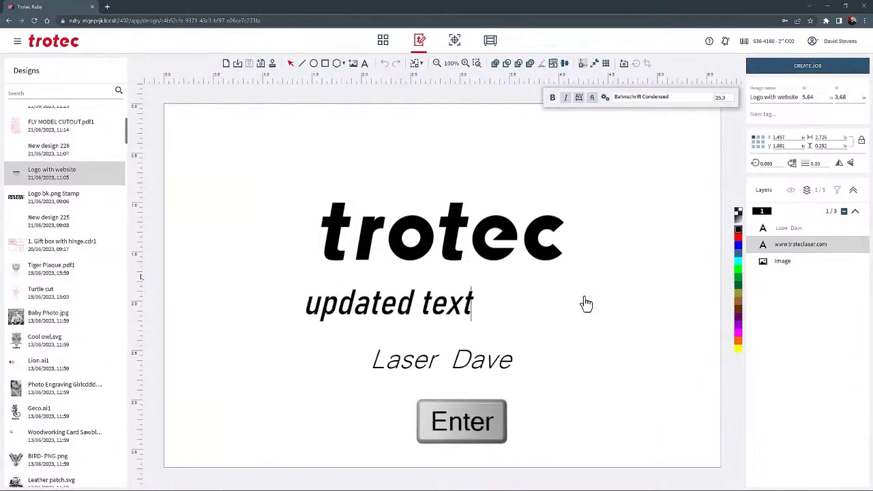
pyautogui.click(575, 312)
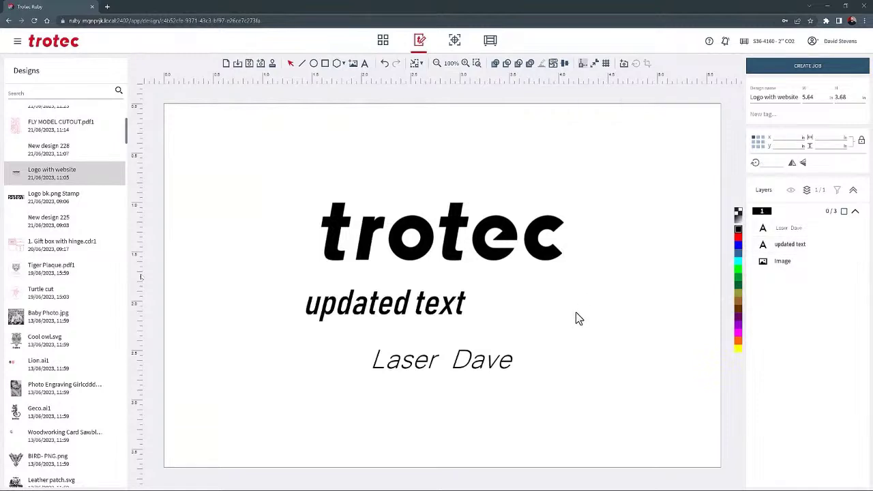
# Step: Open Baby Photo.jpg without saving the text change and select the photo
pyautogui.click(48, 317)
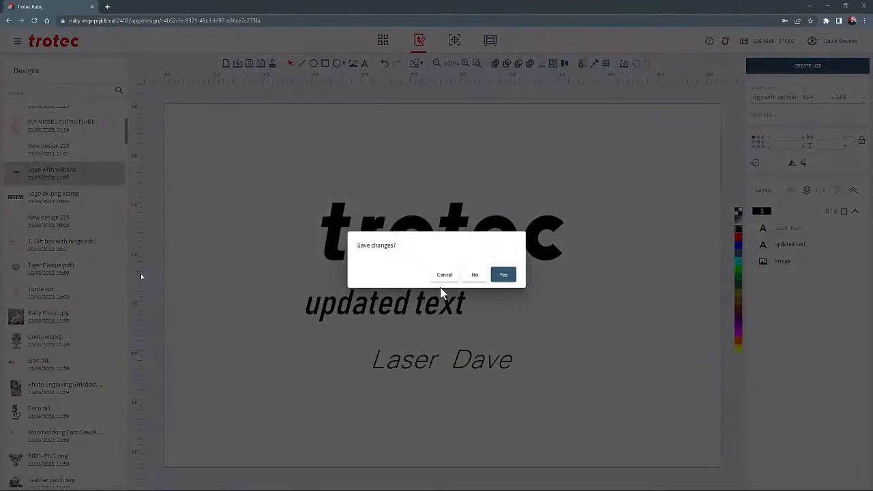
pyautogui.click(463, 277)
pyautogui.click(460, 234)
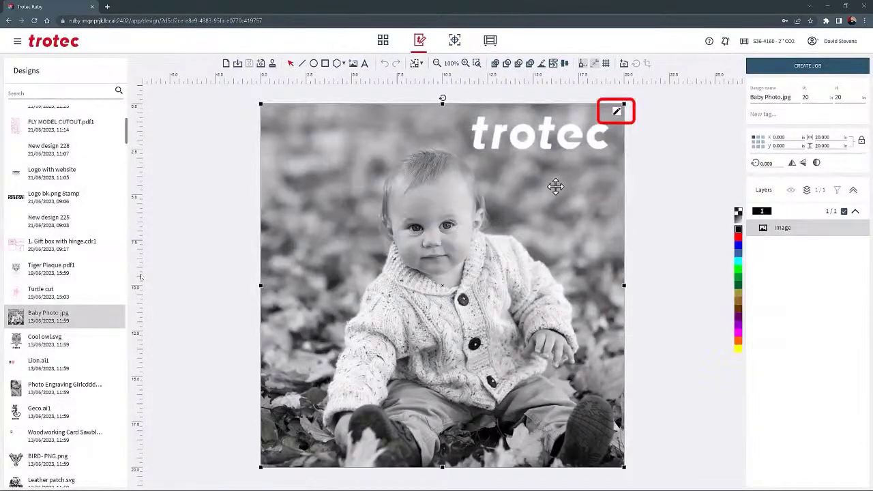
# Step: Adjust the midpoint of the photo's tone curve, apply it, and save the changes when starting a new design
pyautogui.click(617, 113)
pyautogui.moveTo(438, 236); pyautogui.dragTo(434, 255)
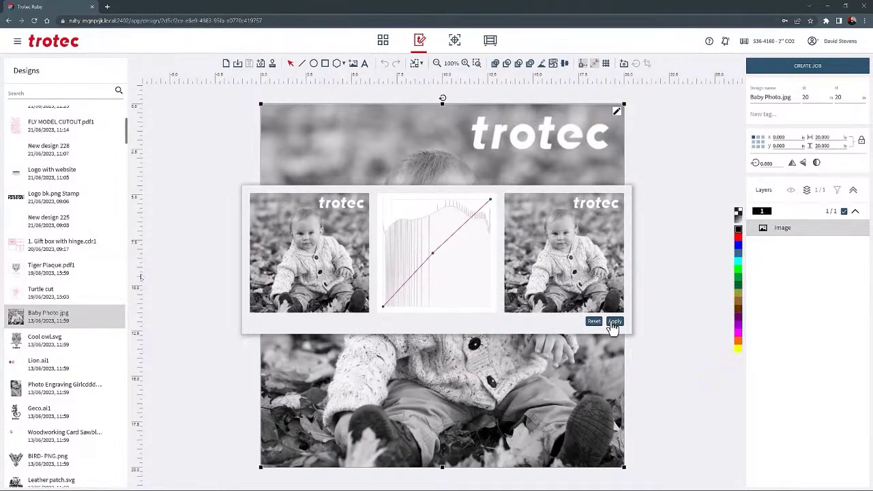
pyautogui.click(613, 322)
pyautogui.click(227, 64)
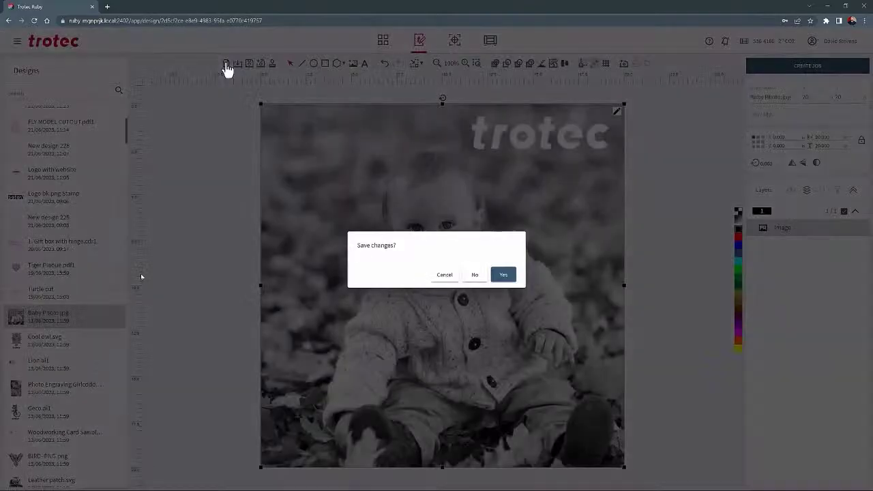
pyautogui.click(502, 275)
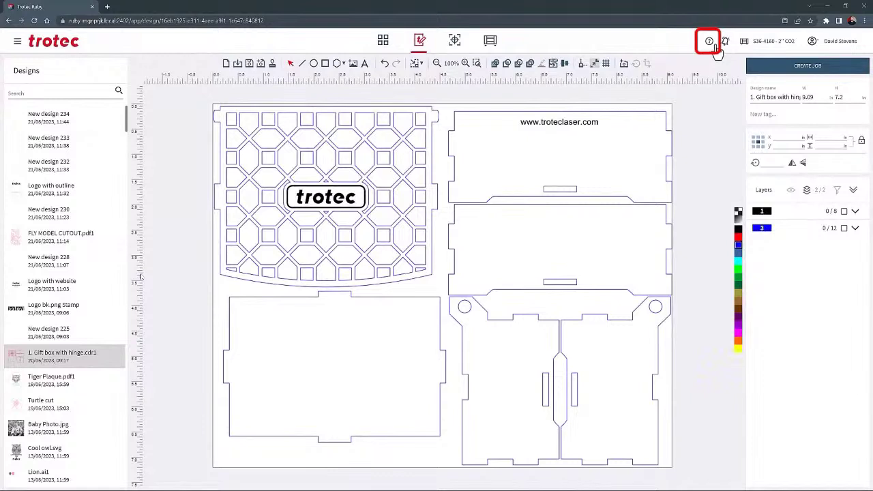
# Step: Show the overview of keyboard shortcuts and close it again
pyautogui.click(709, 42)
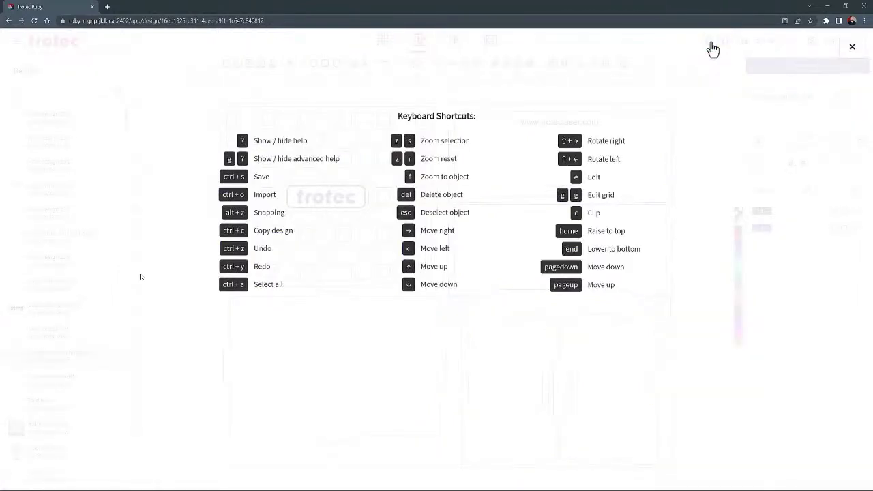
pyautogui.click(851, 48)
# Step: Recolour all objects in the gift box's blue layer red and create a job from the design
pyautogui.click(844, 229)
pyautogui.click(738, 239)
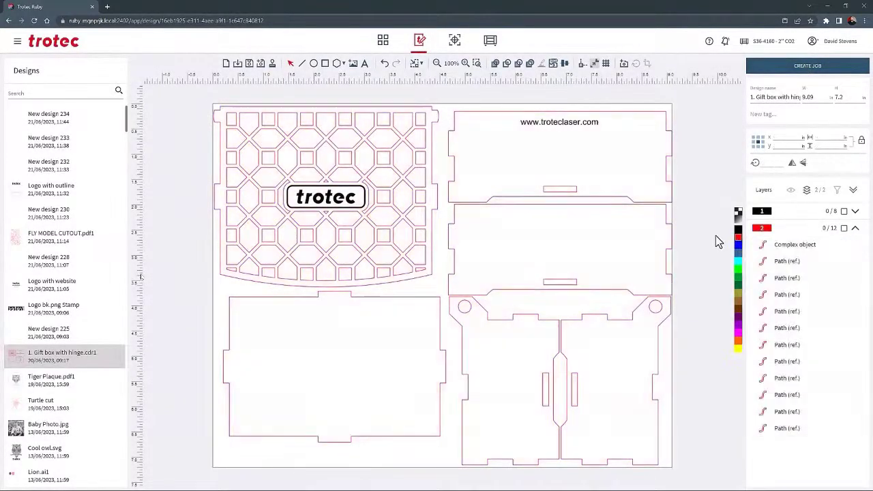
pyautogui.click(804, 73)
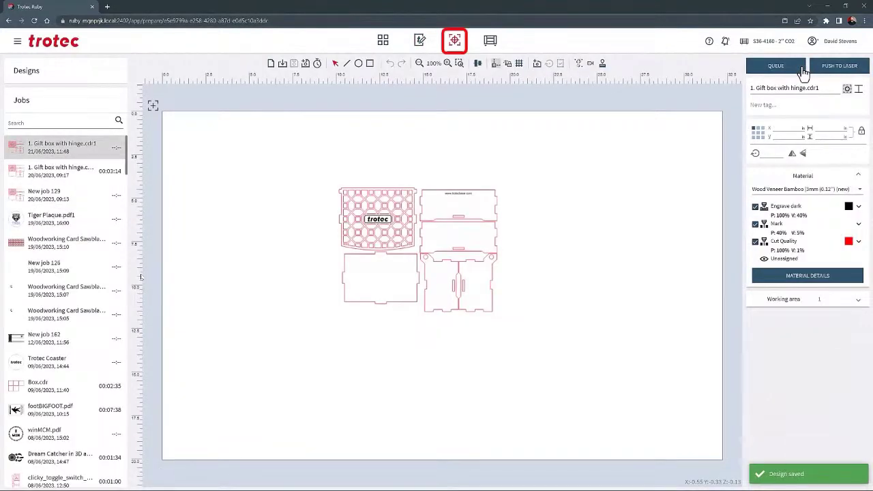
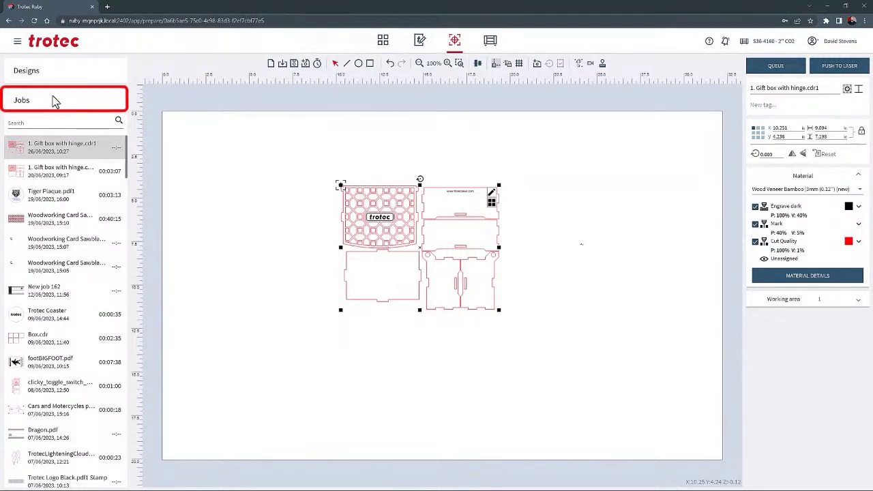
# Step: Display the designs list, return to the jobs list and open the Tiger Plaque.pdf1 job, saving the current job's changes
pyautogui.click(53, 82)
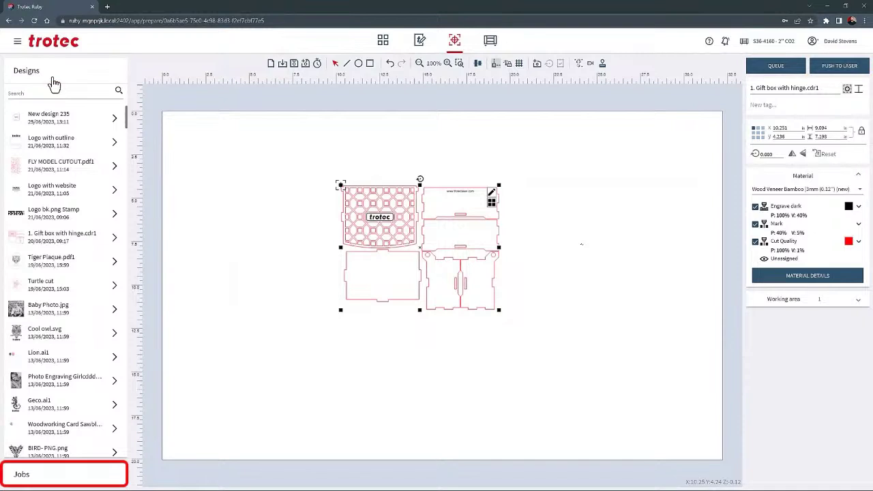
pyautogui.click(57, 474)
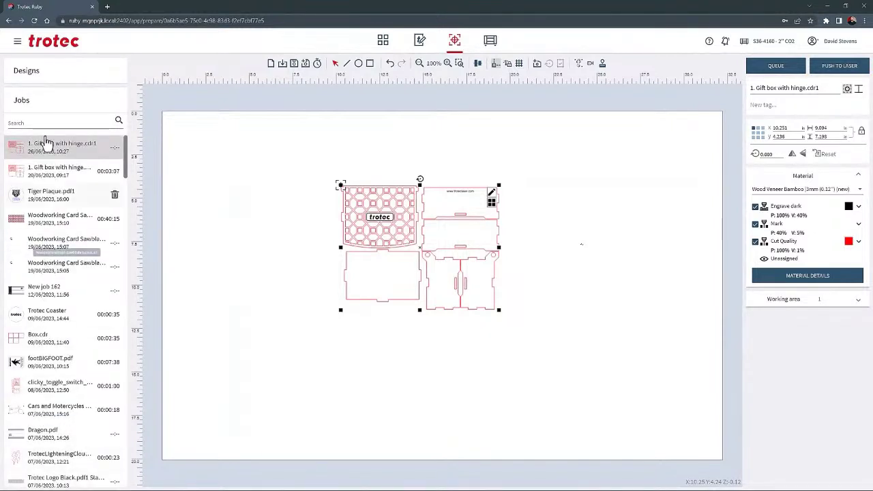
pyautogui.click(55, 196)
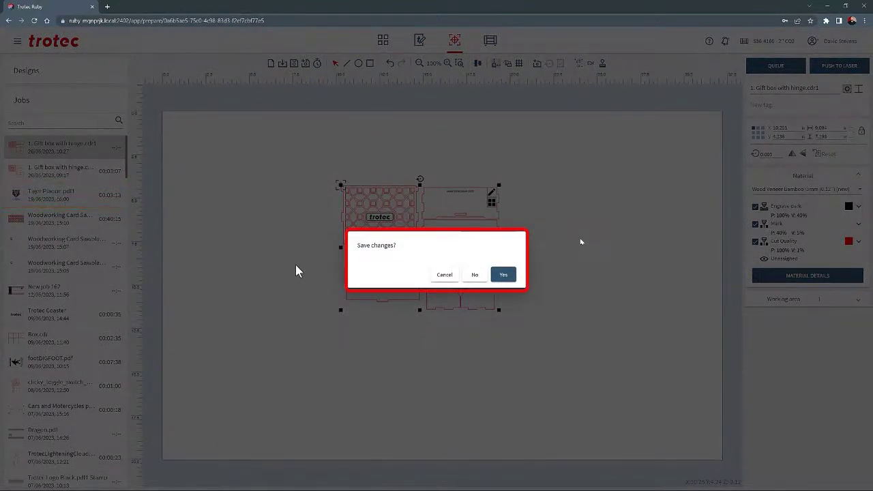
pyautogui.click(504, 275)
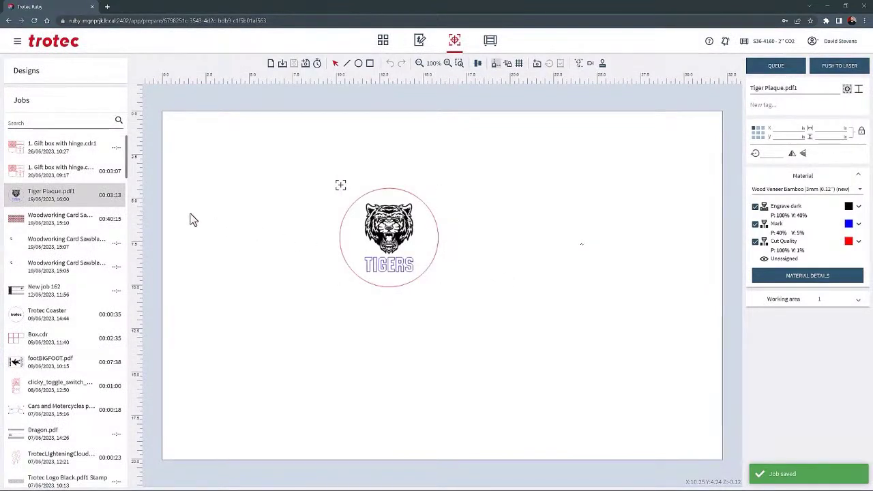
pyautogui.moveTo(63, 195)
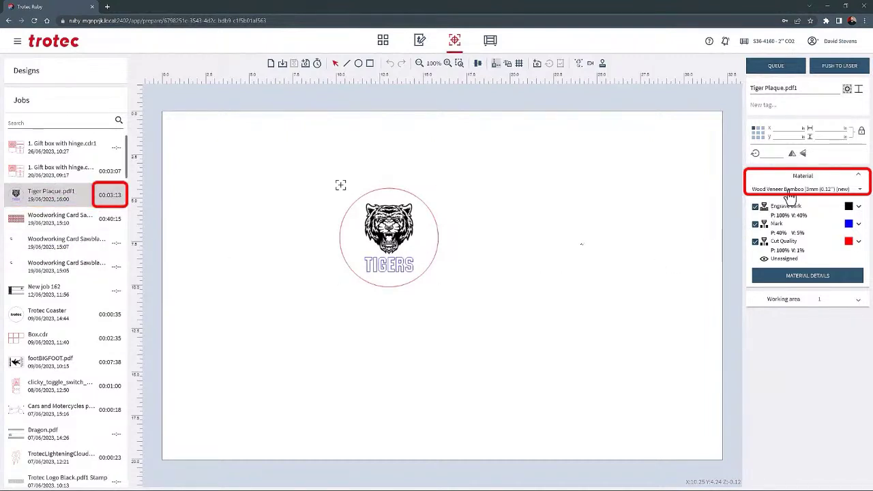
pyautogui.click(361, 238)
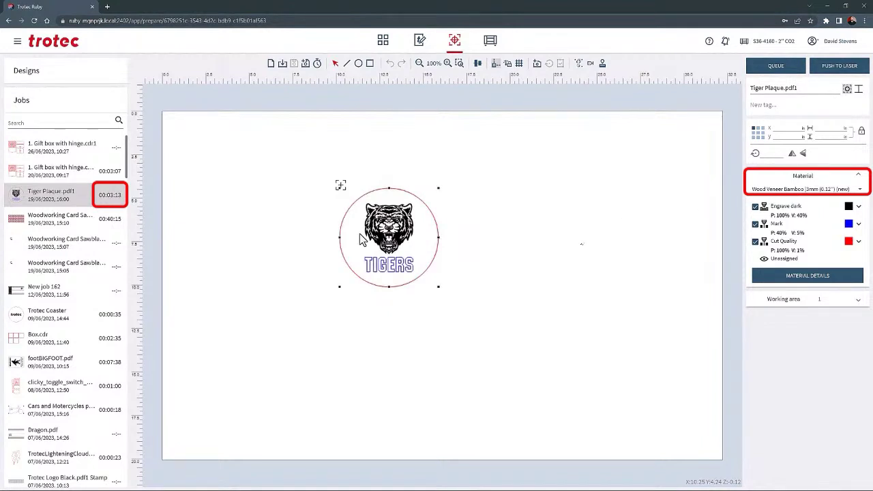
pyautogui.click(294, 236)
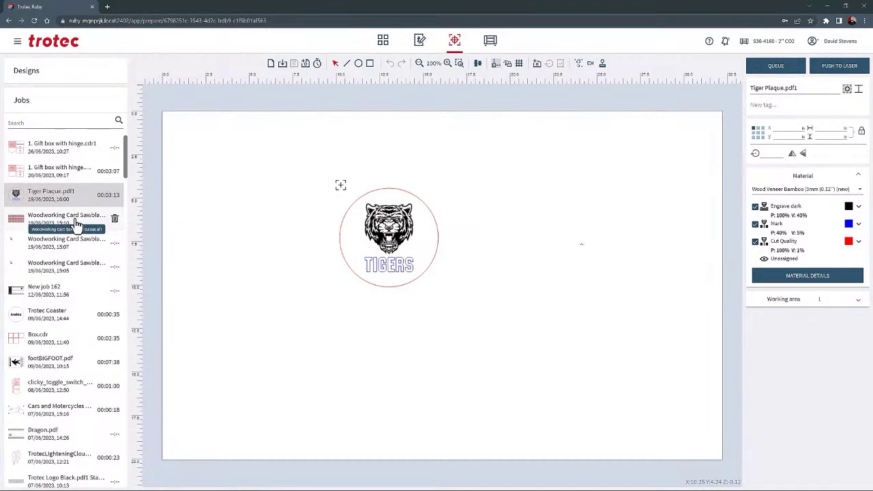
# Step: Delete the Woodworking Card Sawblade cutout.ai1 job dated 19/06/2023, 15:07 and confirm the deletion
pyautogui.click(116, 244)
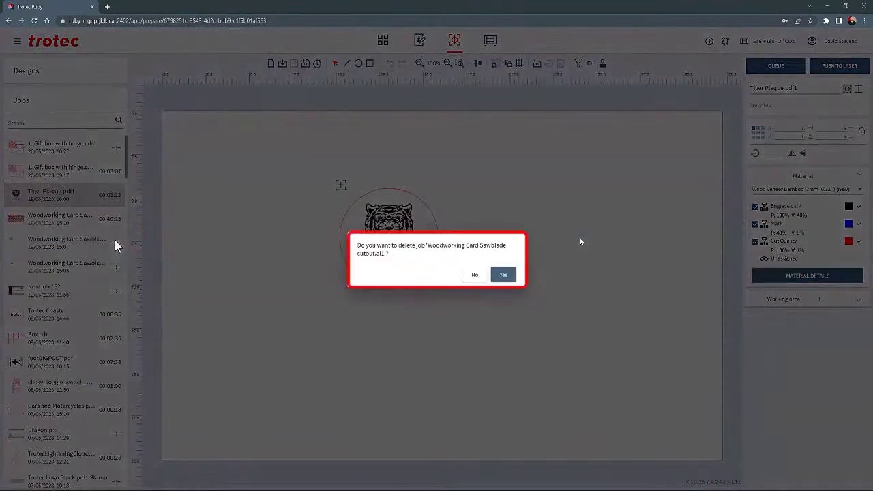
pyautogui.click(503, 276)
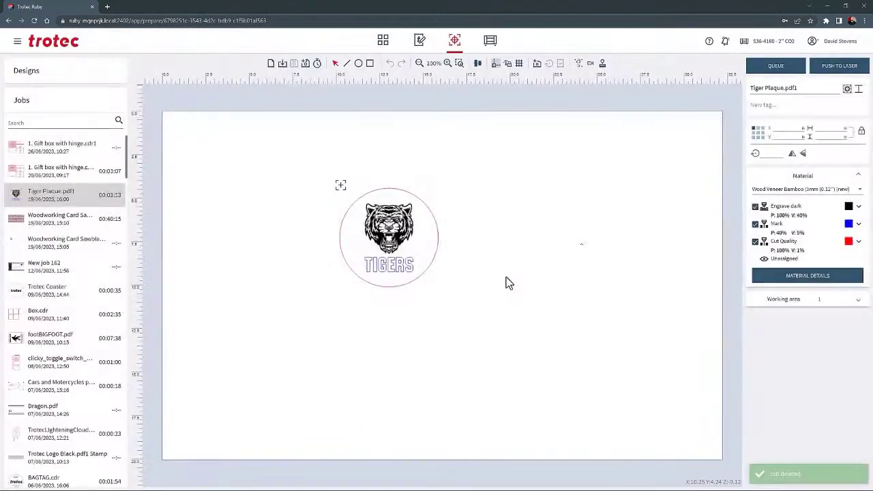
# Step: Search the jobs for "box" and clear the search
pyautogui.click(39, 122)
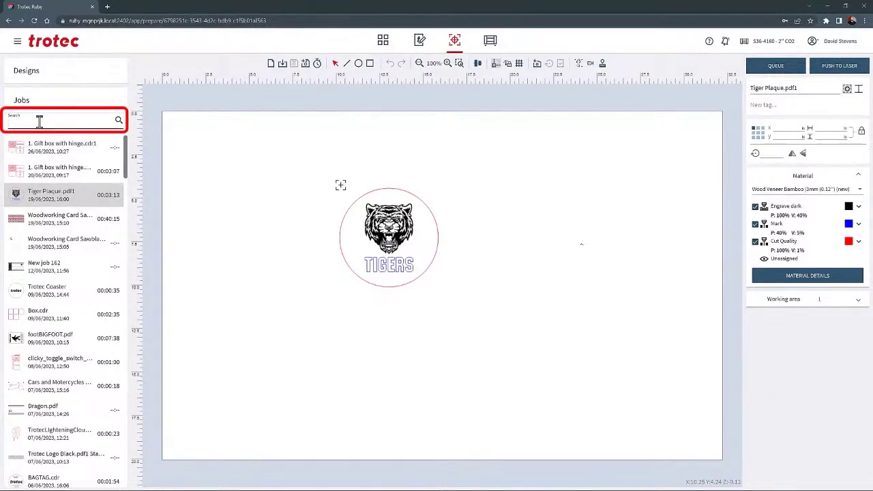
pyautogui.write('box')
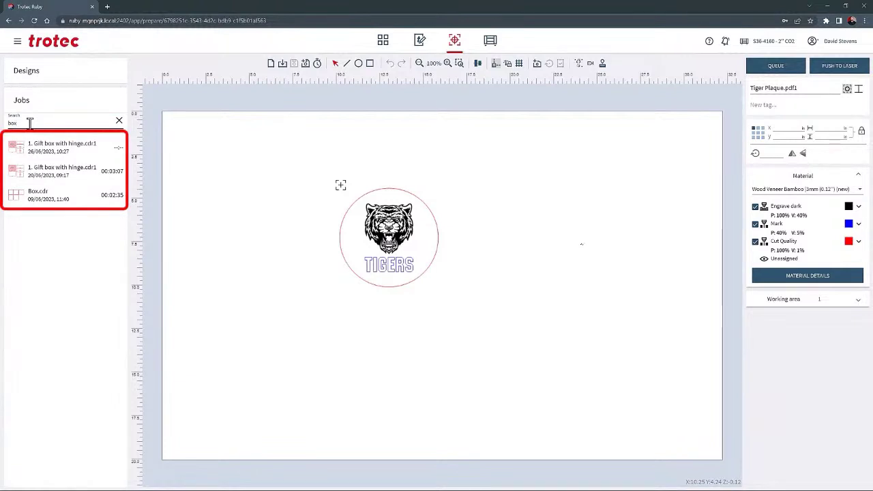
pyautogui.click(119, 122)
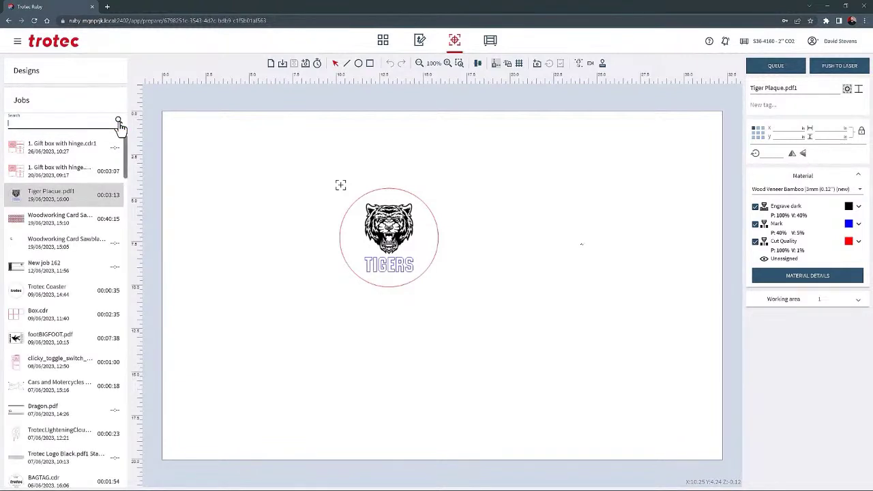
# Step: Add the Logo bk.png design from the designs list to the Tiger Plaque.pdf1 job
pyautogui.click(74, 193)
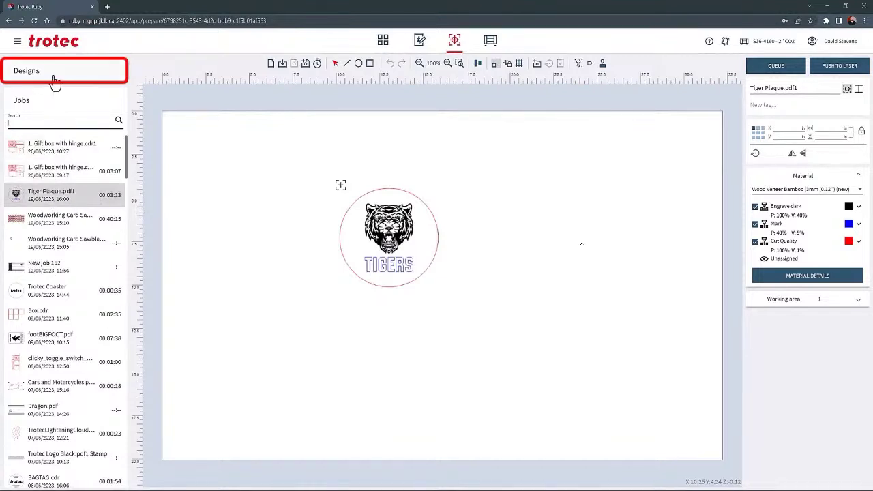
pyautogui.click(54, 79)
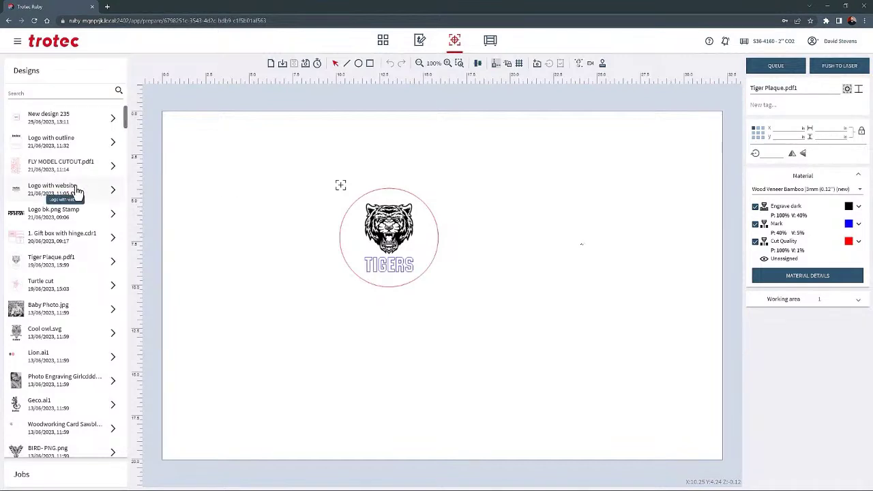
pyautogui.scroll(-3, 74, 191)
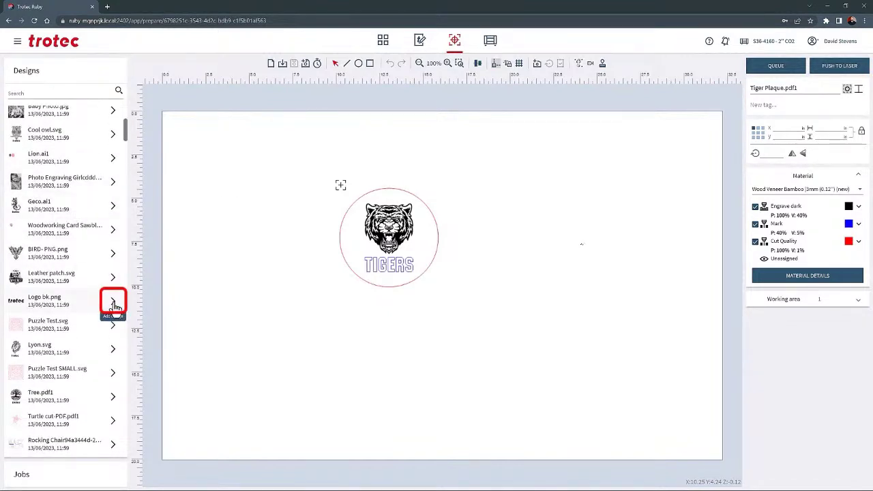
pyautogui.click(114, 303)
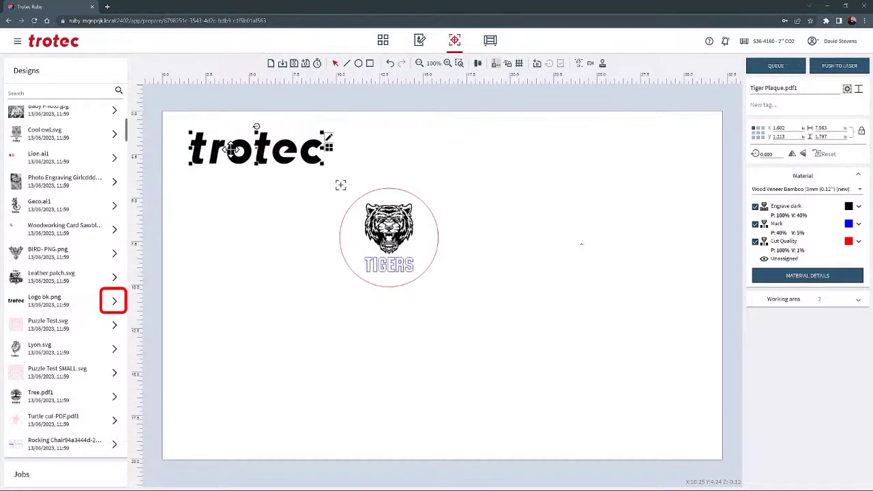
# Step: Add the BIRD- PNG.png design to the right of the tiger plaque and shrink it to about 7.5 in wide
pyautogui.click(114, 253)
pyautogui.moveTo(382, 154); pyautogui.dragTo(524, 163)
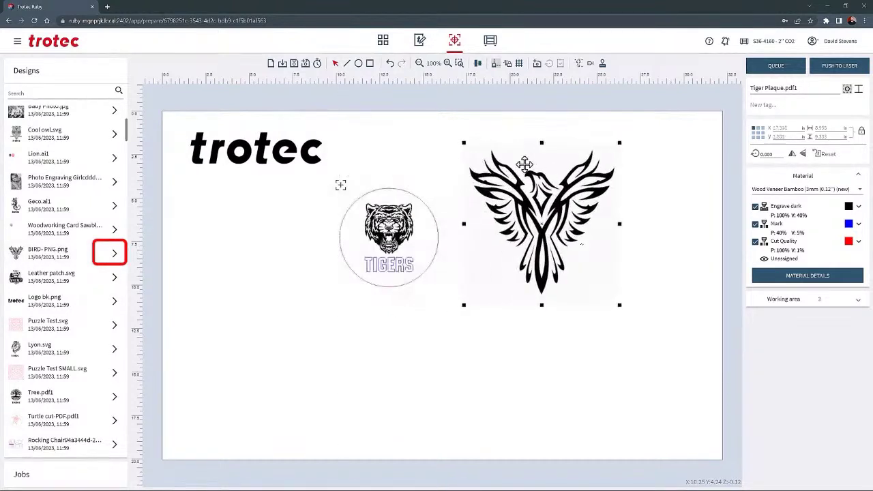
pyautogui.moveTo(464, 143); pyautogui.dragTo(478, 150)
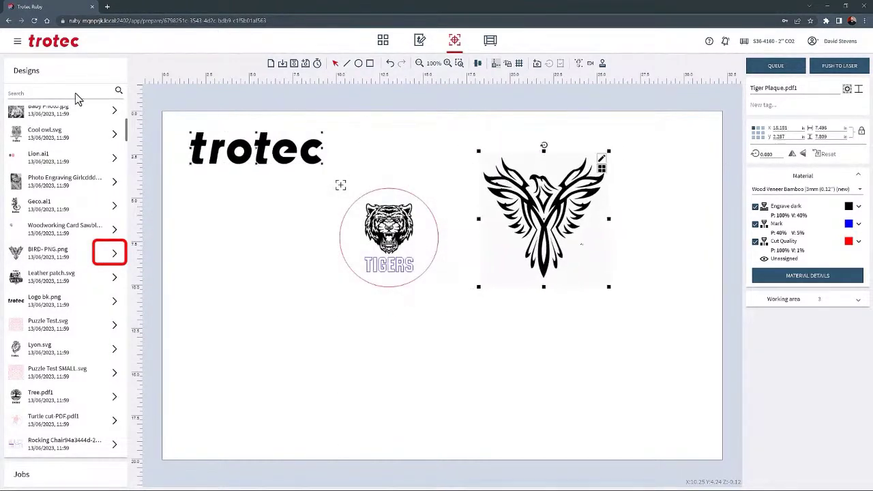
# Step: Search the designs for "tree", place the first Tree.pdf1 result left of the tiger plaque and clear the search
pyautogui.scroll(-1, 77, 102)
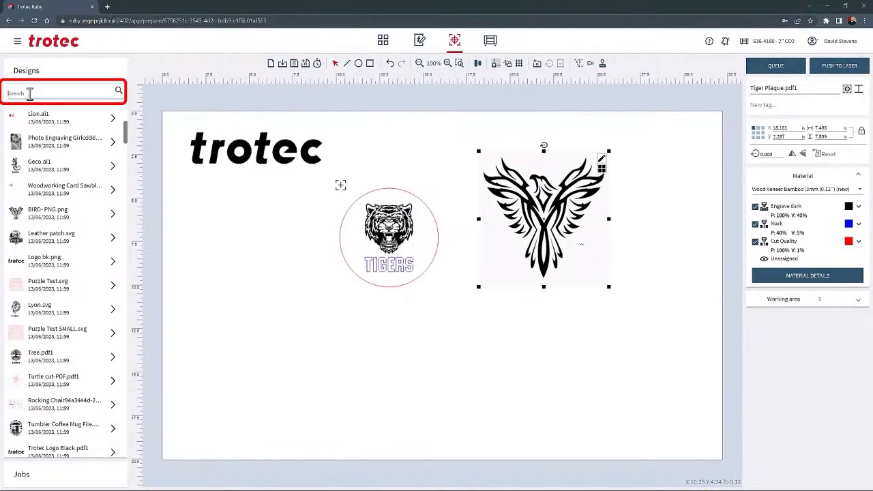
pyautogui.click(30, 94)
pyautogui.write('tree')
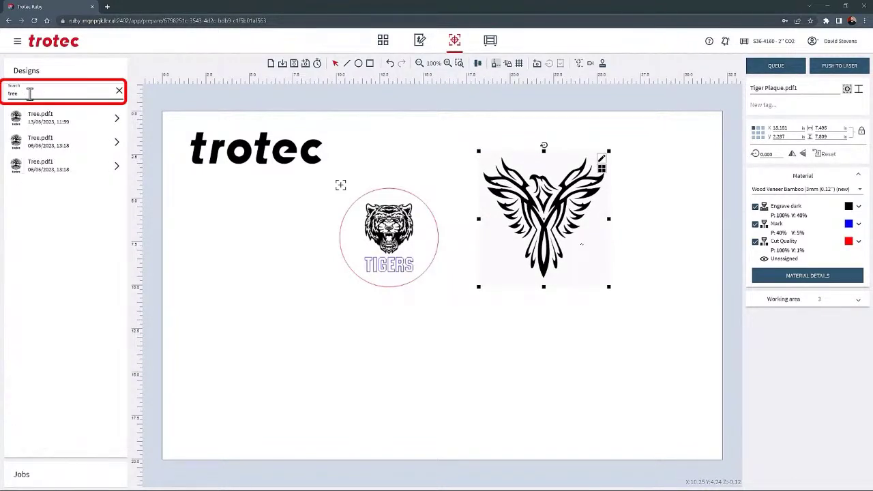
pyautogui.click(115, 117)
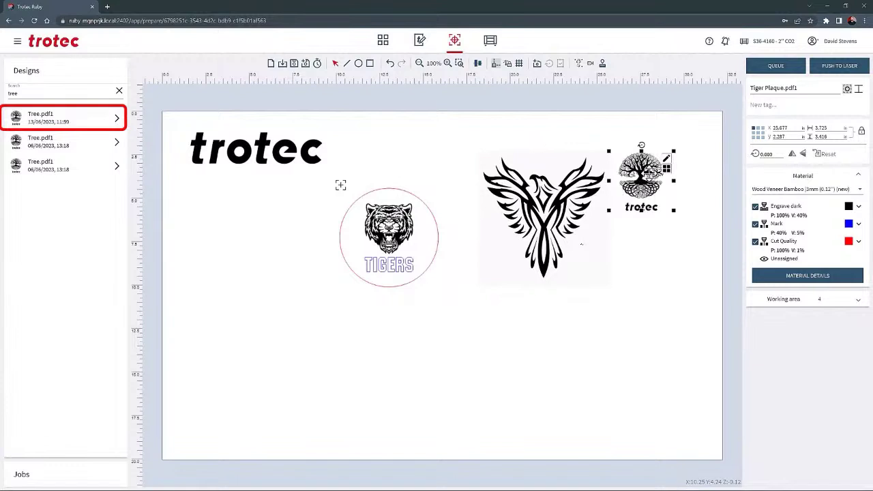
pyautogui.moveTo(643, 172); pyautogui.dragTo(289, 232)
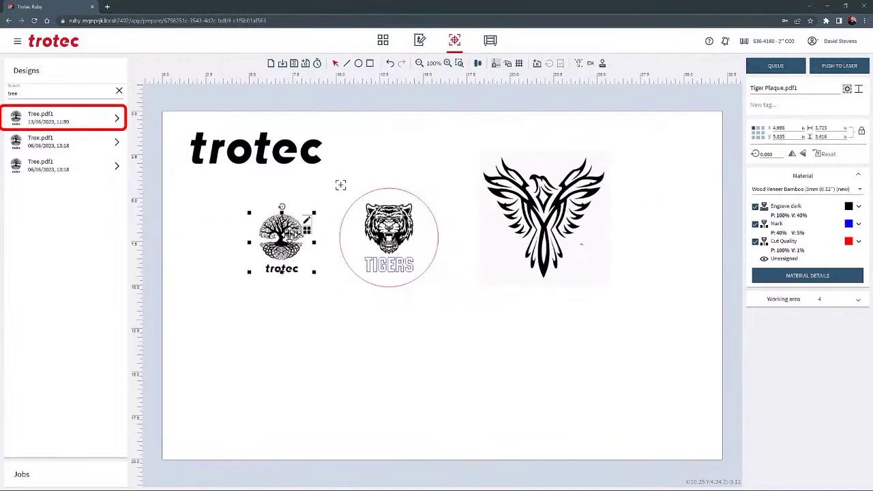
pyautogui.click(119, 90)
# Step: Return to the jobs list and create a new empty job, discarding the changes to the Tiger Plaque job
pyautogui.click(86, 75)
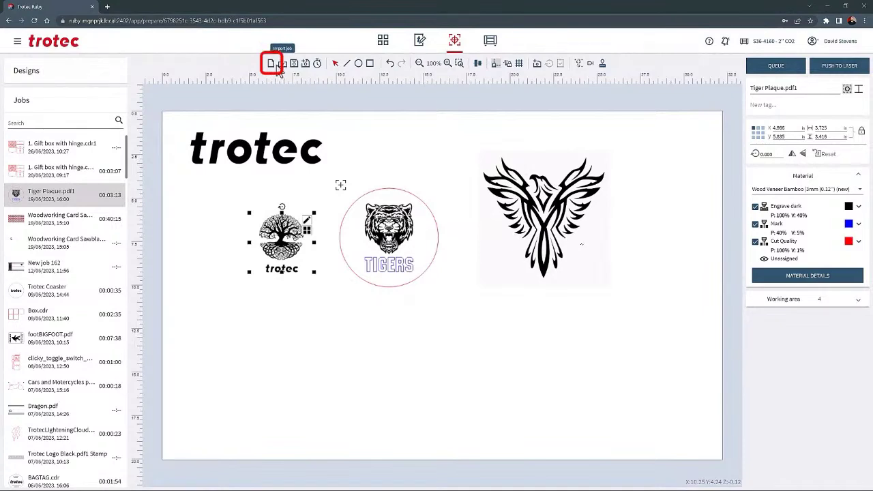
pyautogui.click(271, 66)
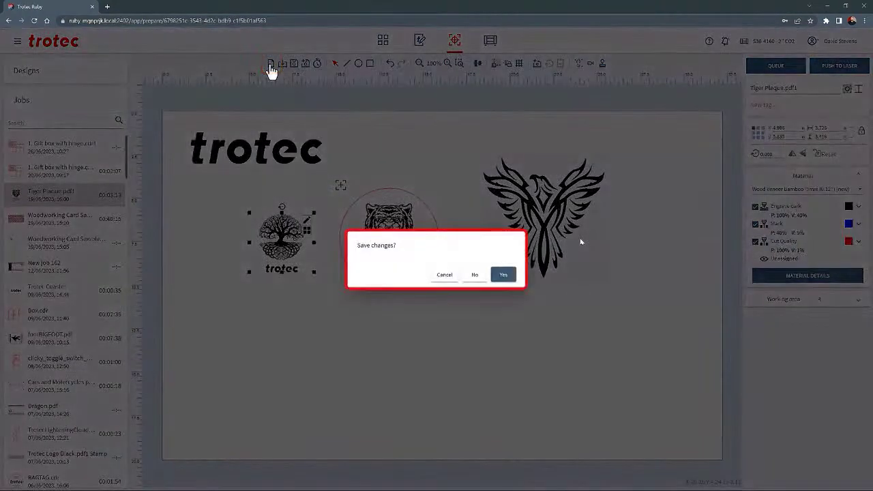
pyautogui.click(472, 280)
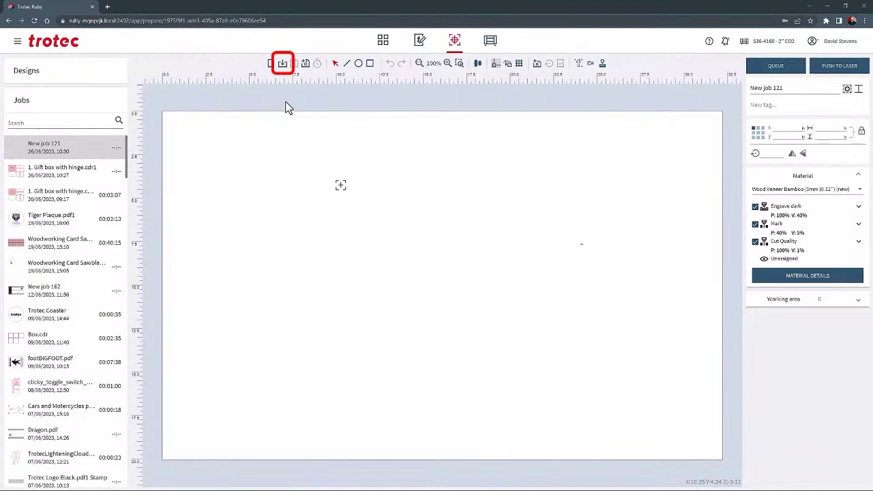
# Step: Import the Leather patch file from the Ruby Demo files folder and add it to the new job
pyautogui.click(283, 66)
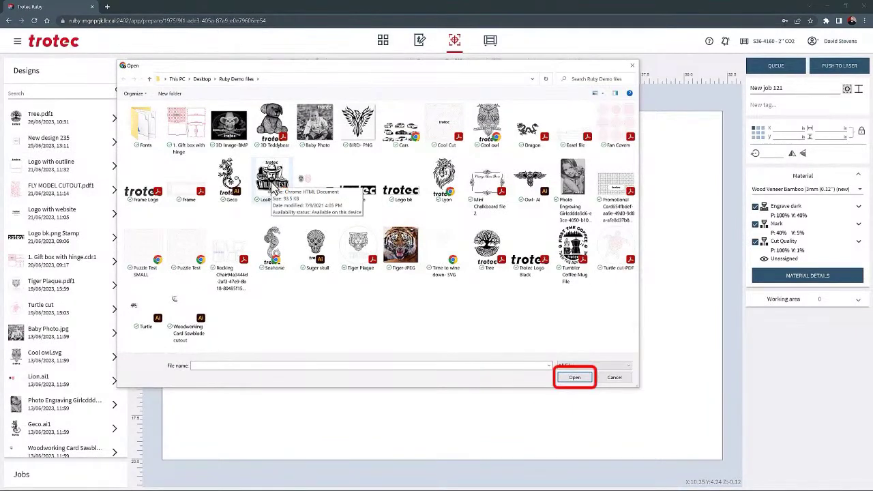
pyautogui.click(273, 182)
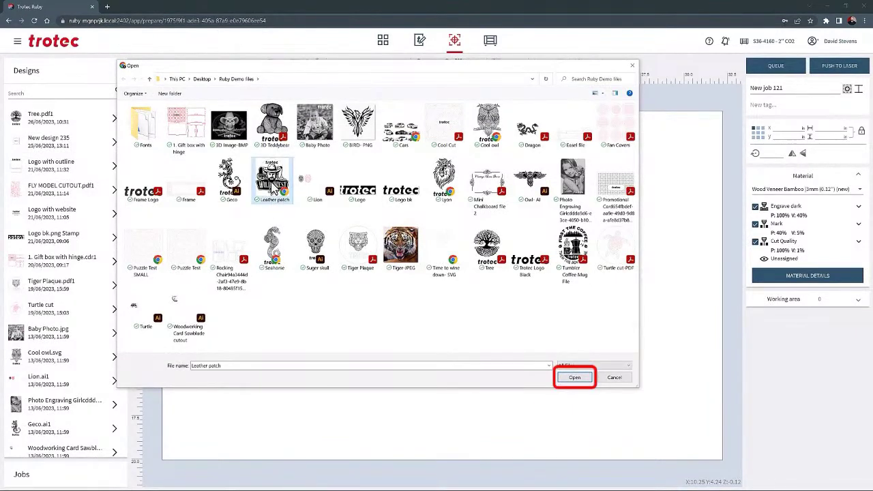
pyautogui.click(575, 379)
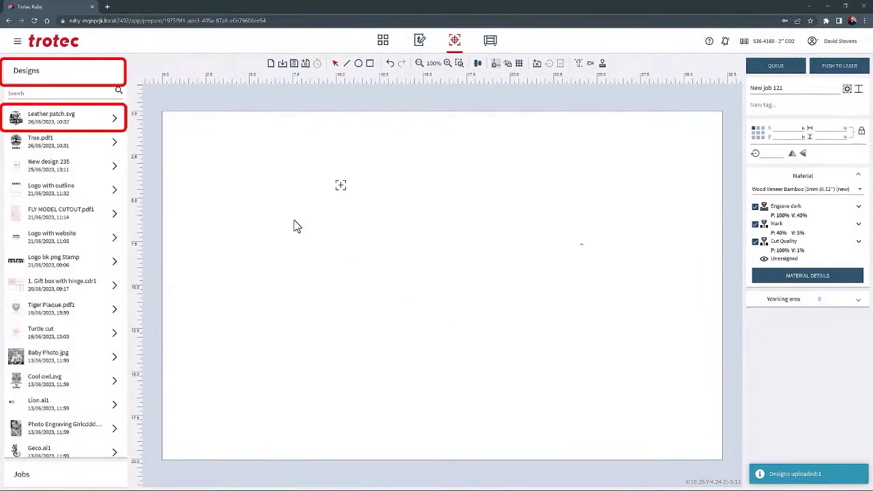
pyautogui.click(113, 120)
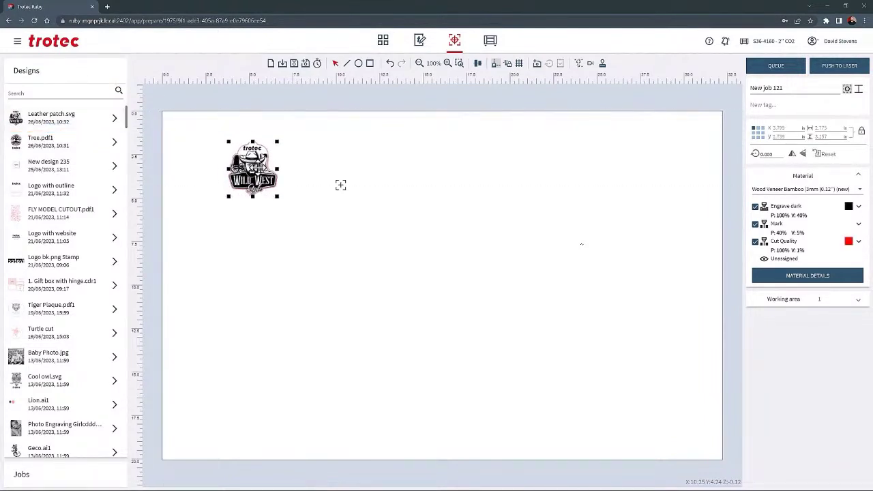
pyautogui.click(413, 176)
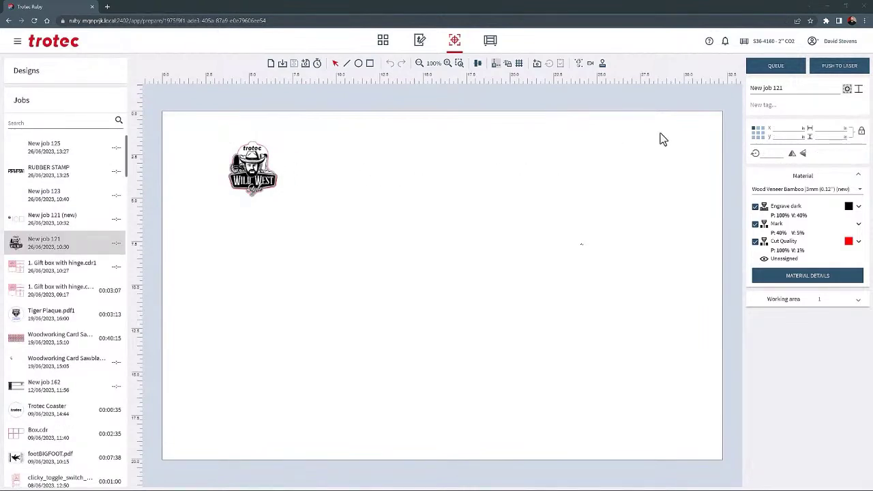
# Step: Bring the Tree file from the file explorer into the job beside the Wild West patch, and delete it from the work area
pyautogui.click(846, 7)
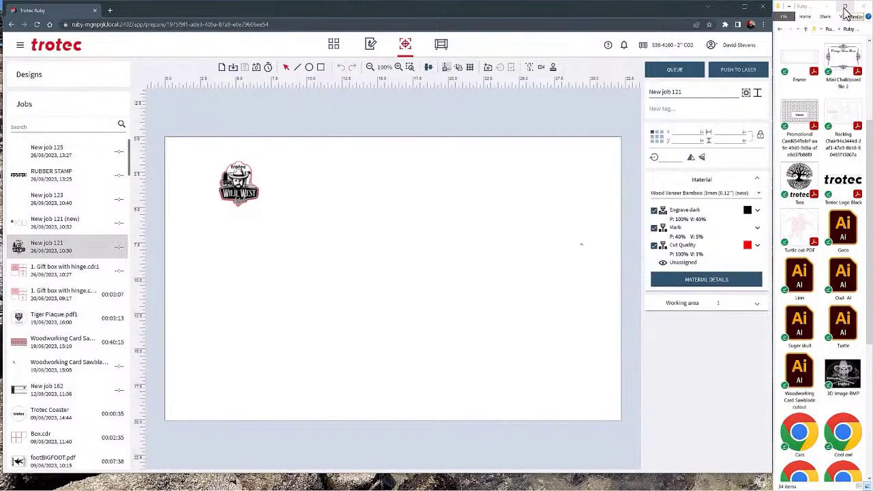
pyautogui.moveTo(800, 181); pyautogui.dragTo(334, 212)
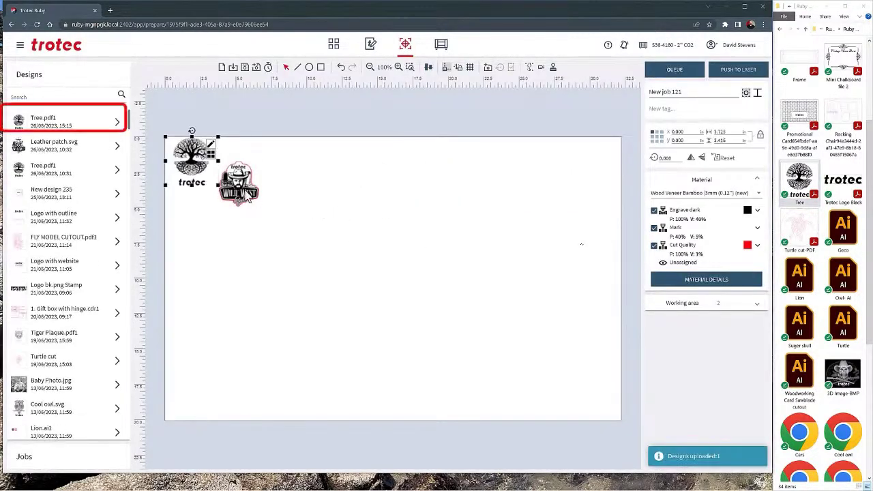
pyautogui.moveTo(197, 161); pyautogui.dragTo(332, 193)
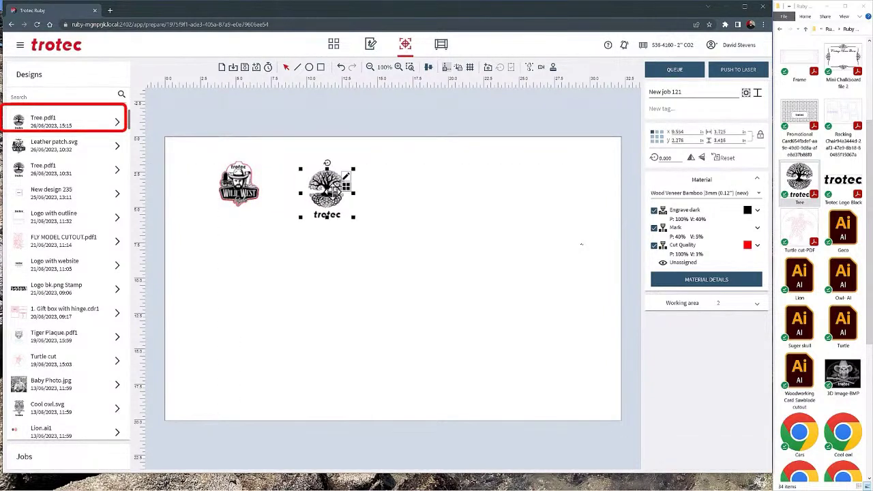
pyautogui.press('Delete')
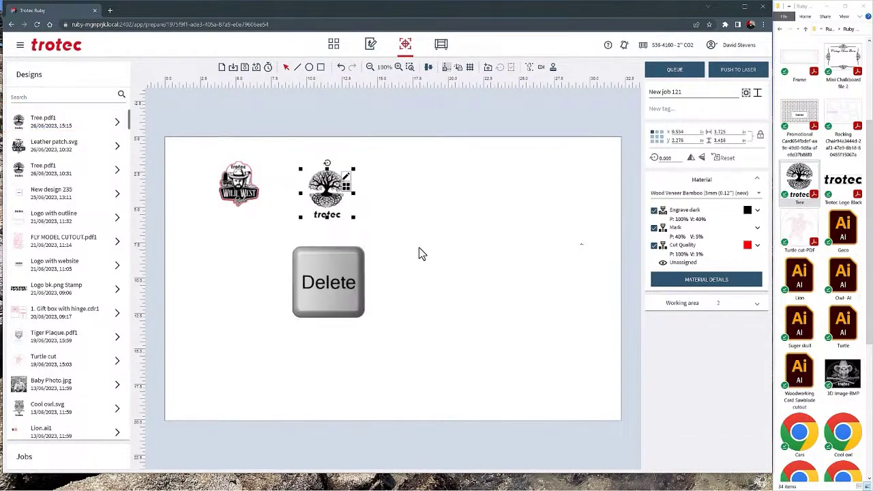
# Step: With the browser window maximized, save New job 121 and also save it as a new job
pyautogui.click(744, 7)
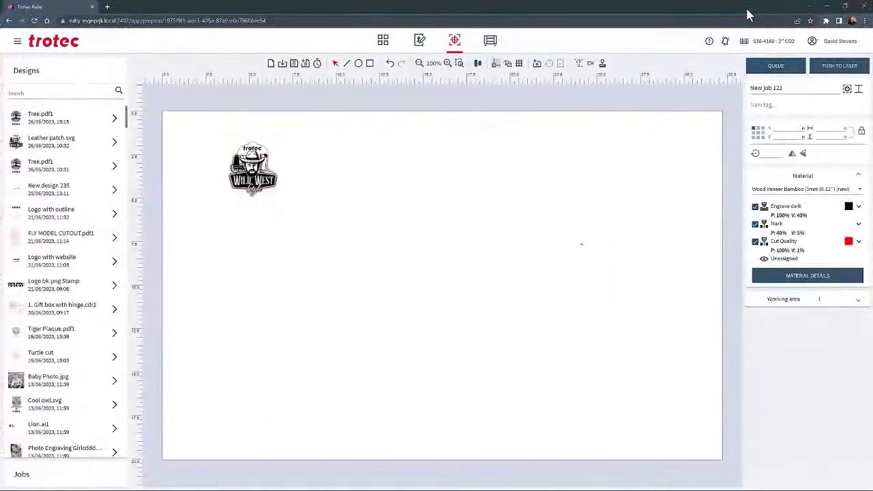
pyautogui.click(268, 157)
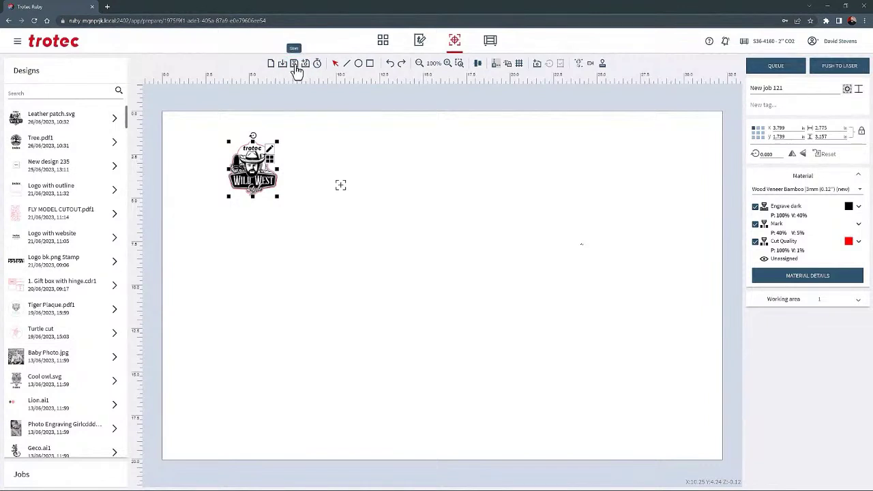
pyautogui.click(295, 65)
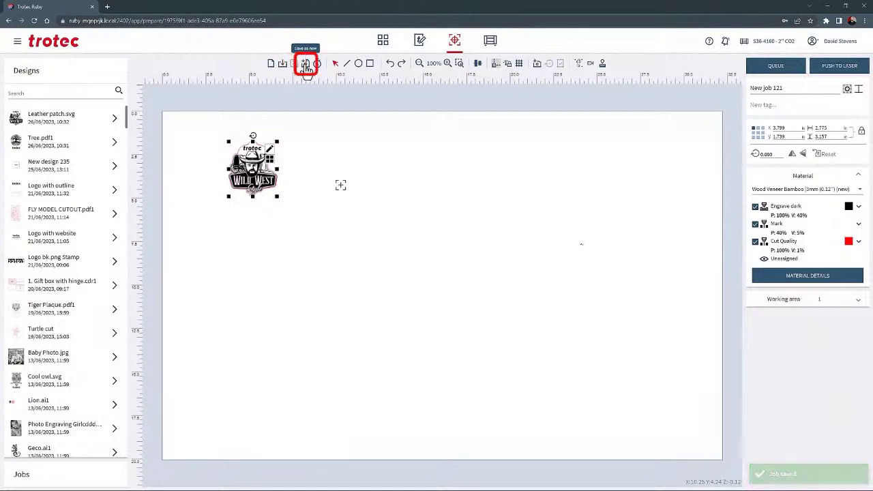
pyautogui.click(306, 66)
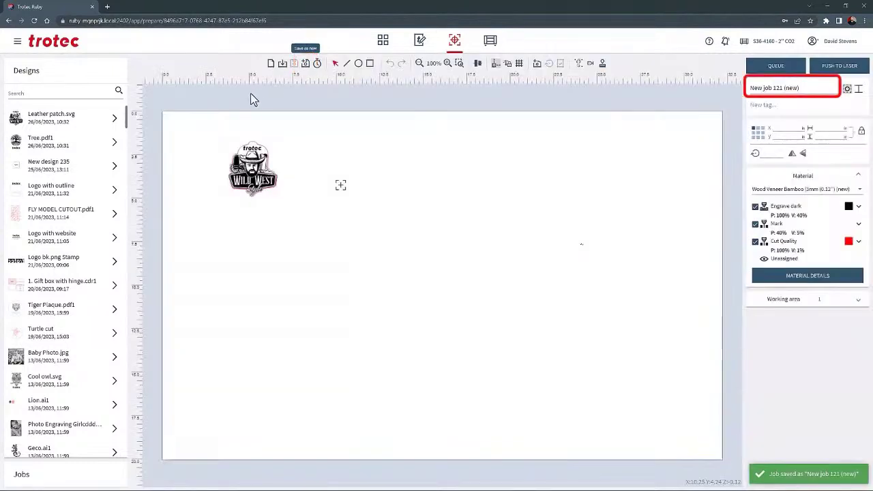
# Step: Calculate the estimated processing time of the new job
pyautogui.click(253, 167)
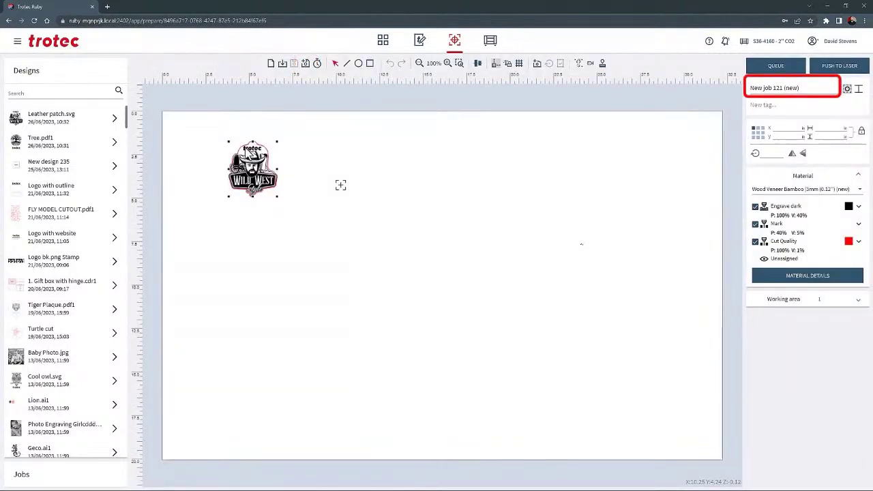
pyautogui.click(289, 98)
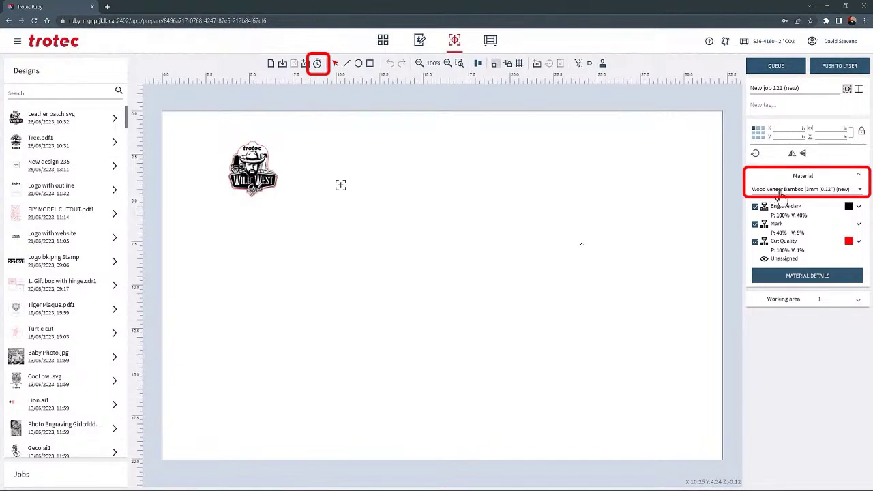
pyautogui.click(318, 64)
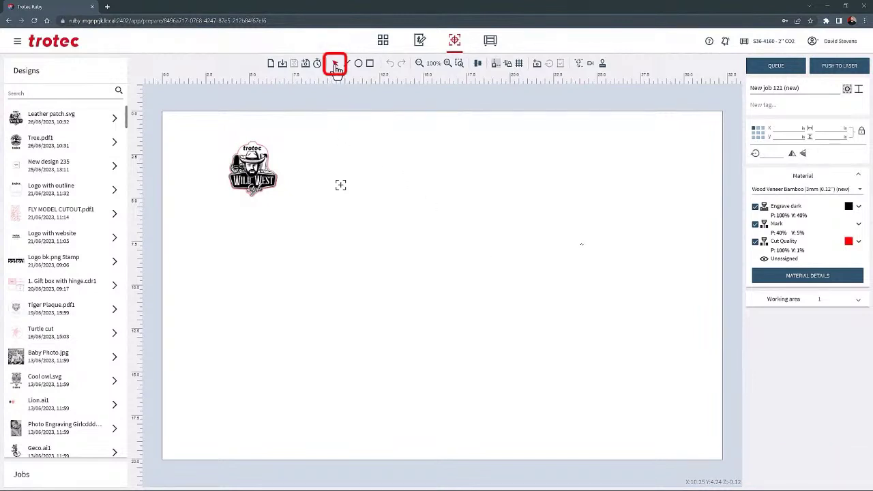
# Step: Move the Wild West logo to about X 1.88, Y 1.08 in, and delete the trotec lettering from its design, updating the job
pyautogui.click(247, 131)
pyautogui.moveTo(225, 153); pyautogui.dragTo(195, 140)
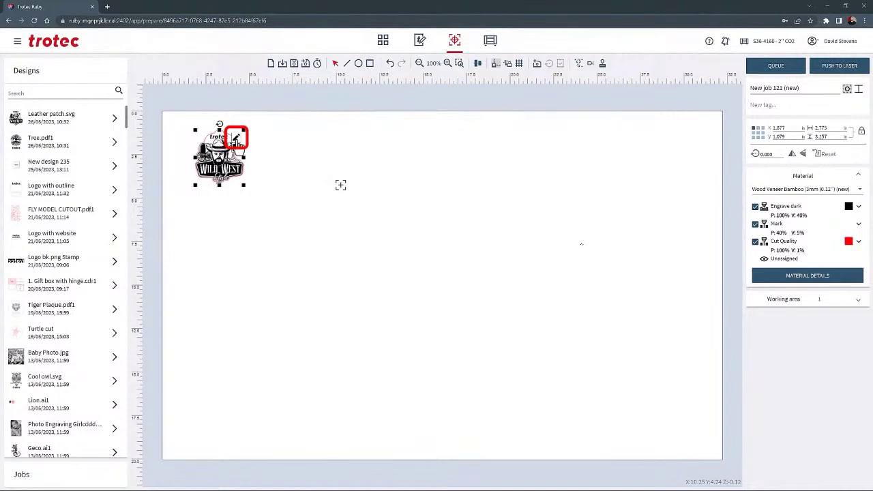
pyautogui.click(236, 140)
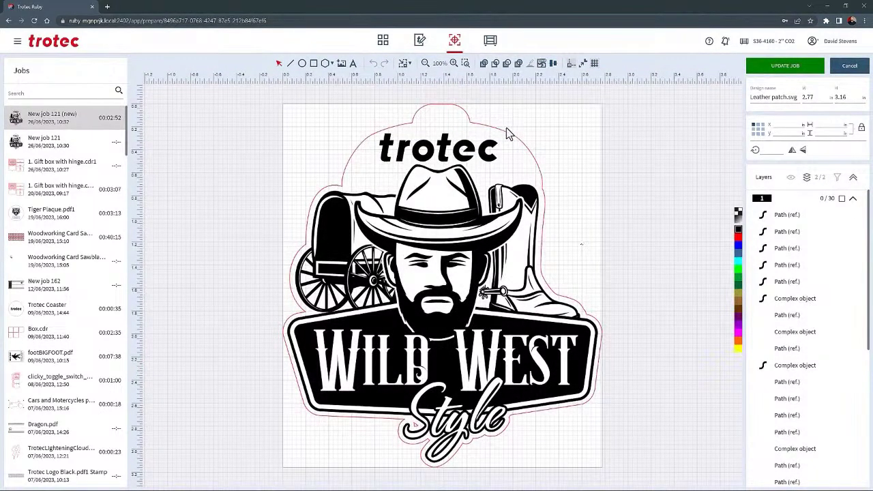
pyautogui.click(481, 140)
pyautogui.moveTo(333, 131); pyautogui.dragTo(551, 175)
pyautogui.press('Delete')
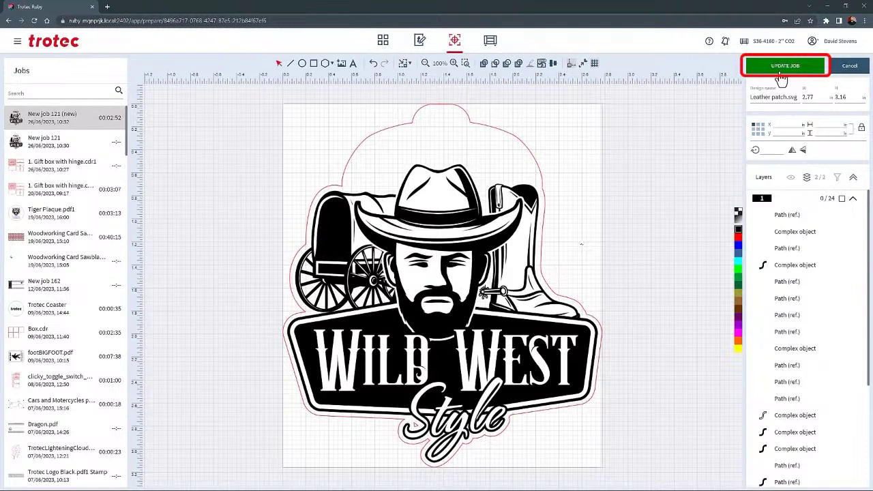
pyautogui.click(782, 74)
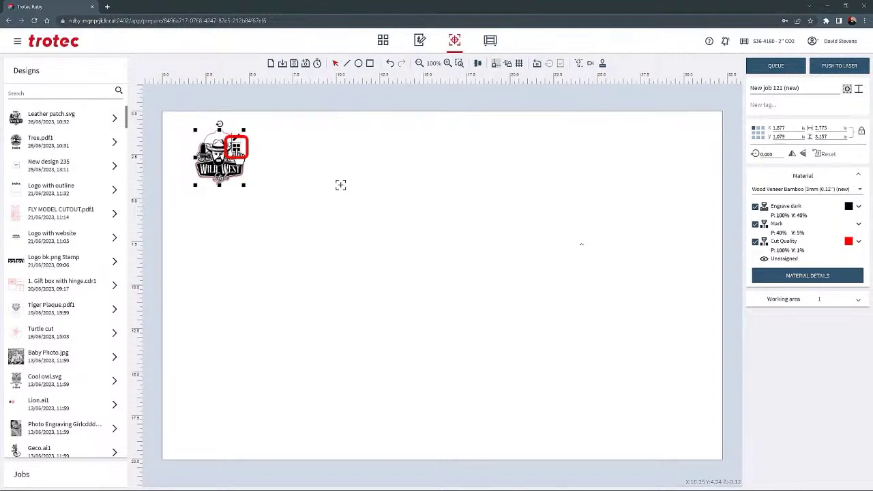
# Step: Create a 7 x 3 array of the Wild West logo
pyautogui.click(237, 149)
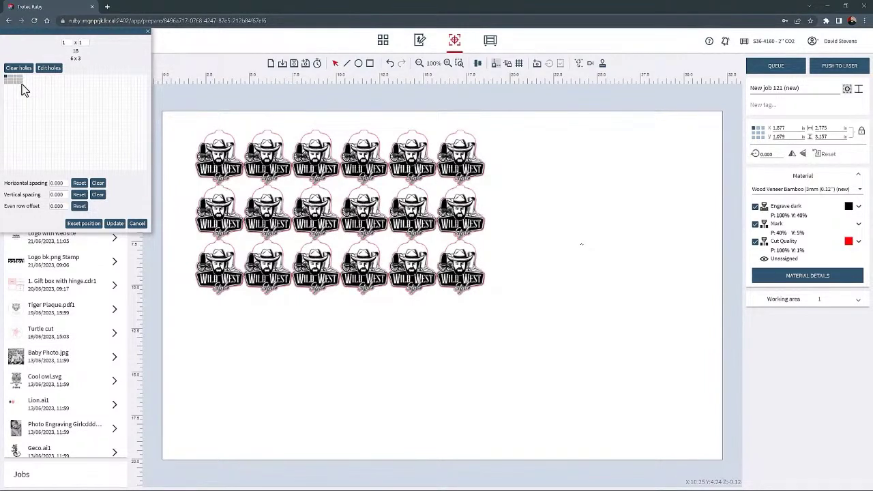
pyautogui.click(24, 88)
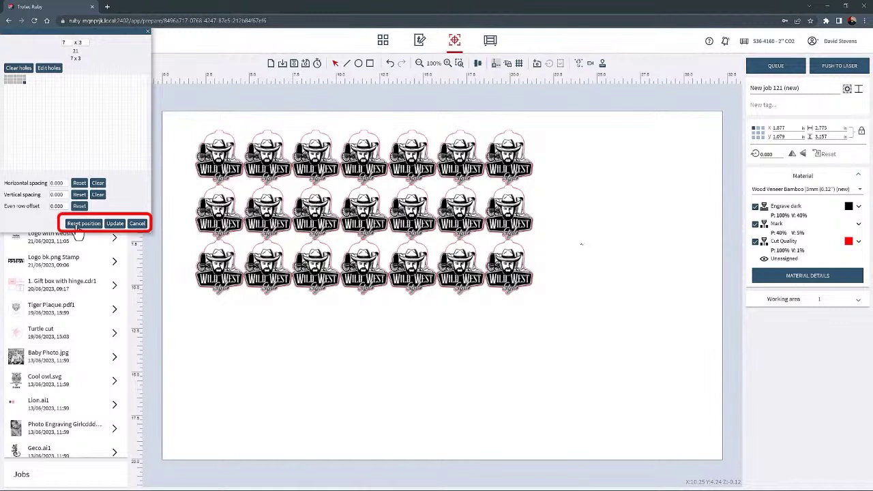
pyautogui.click(115, 226)
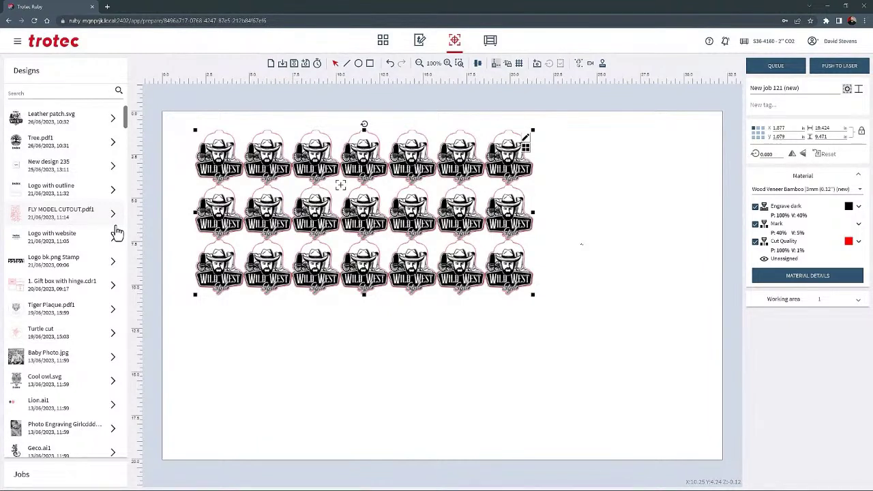
# Step: Reduce the logo array to 1 x 1 so only a single logo is placed
pyautogui.click(244, 122)
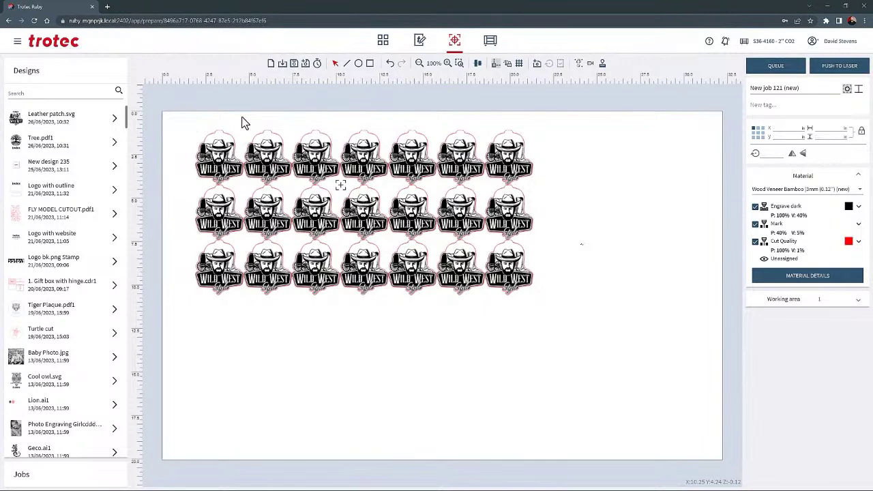
pyautogui.click(523, 146)
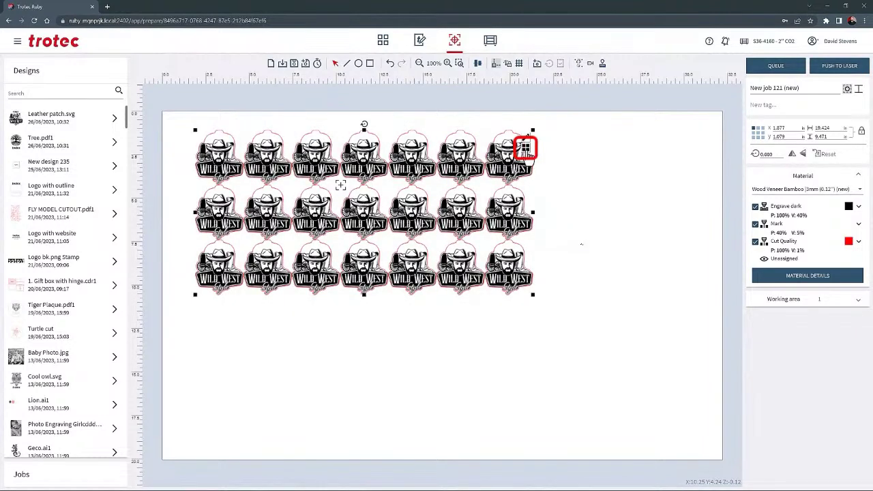
pyautogui.doubleClick(528, 155)
pyautogui.click(6, 78)
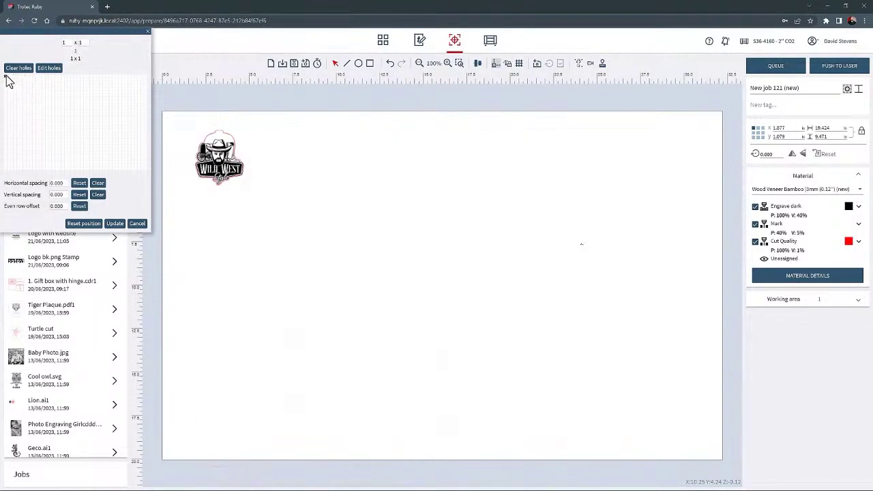
pyautogui.click(120, 225)
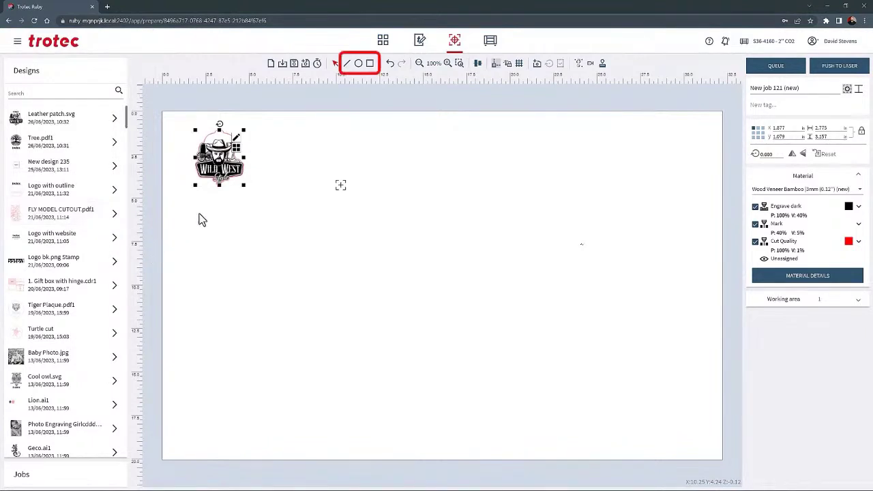
# Step: Draw a vertical line about 5.1 in long, a circle and a square, each about 4.8 in wide, side by side next to the logo
pyautogui.click(348, 65)
pyautogui.moveTo(285, 149); pyautogui.dragTo(283, 236)
pyautogui.click(358, 64)
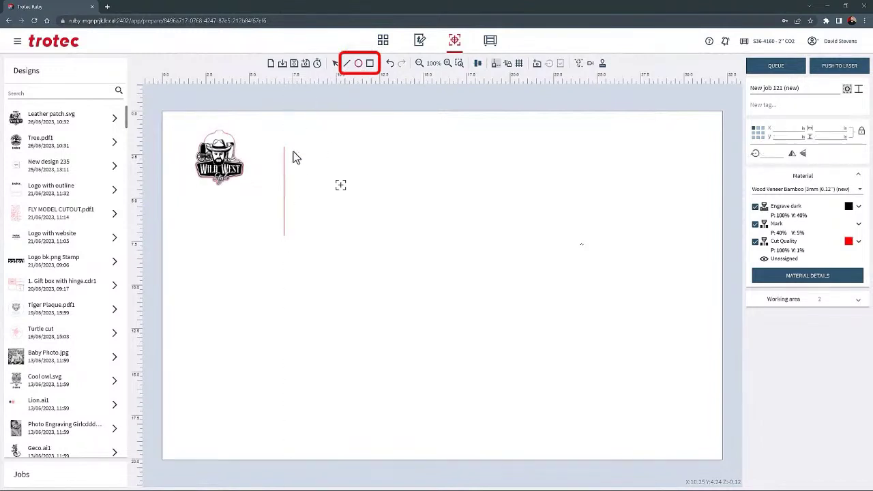
pyautogui.moveTo(293, 151); pyautogui.dragTo(377, 239)
pyautogui.click(371, 63)
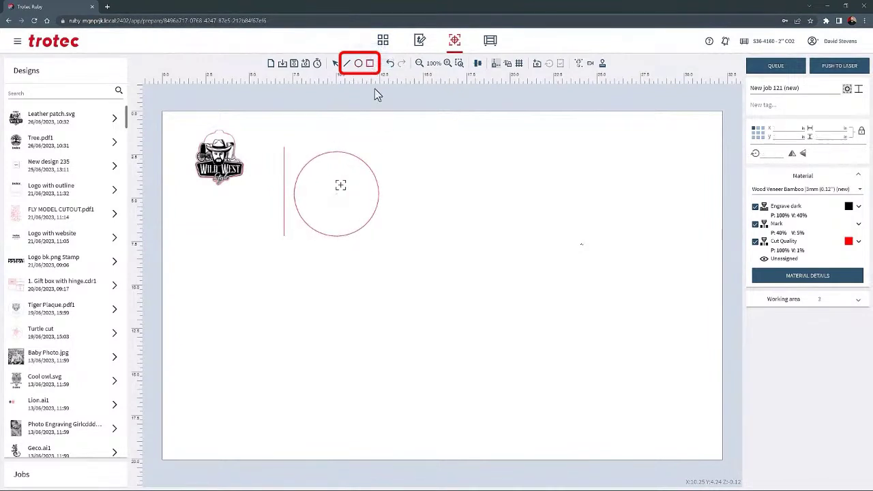
pyautogui.moveTo(393, 147); pyautogui.dragTo(457, 231)
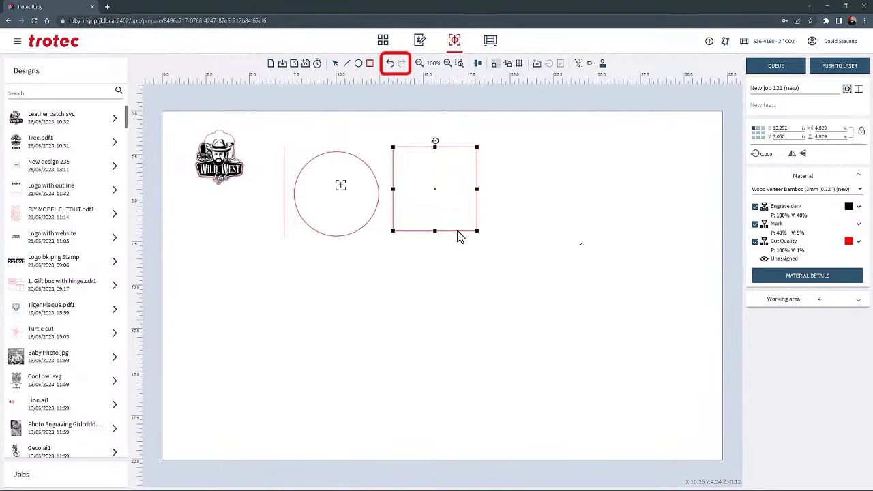
# Step: Undo the drawing of the square and the circle, and redo both
pyautogui.click(390, 63)
pyautogui.click(389, 63)
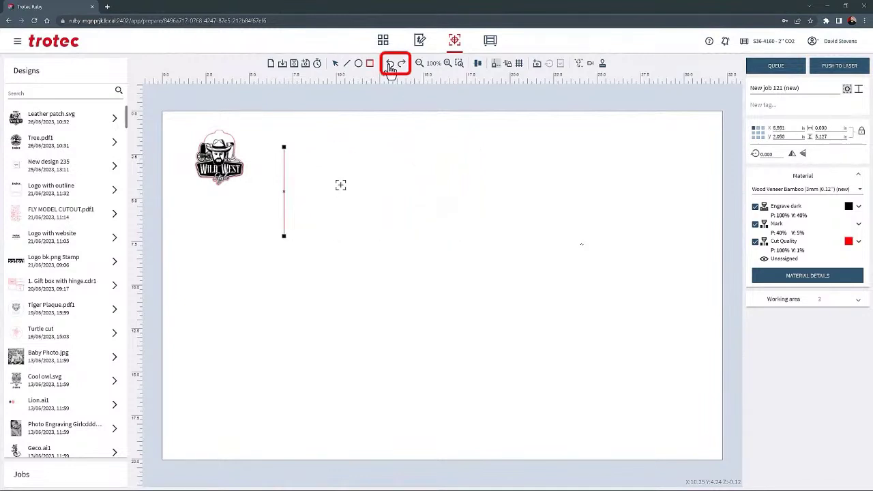
pyautogui.click(402, 64)
pyautogui.click(402, 64)
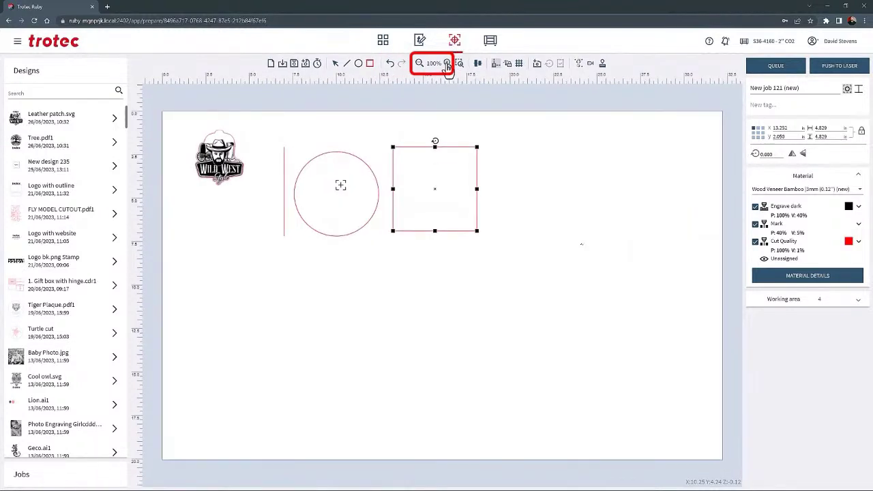
# Step: Examine the logo, line, circle and square on the work area at different magnifications
pyautogui.scroll(-3, 397, 129)
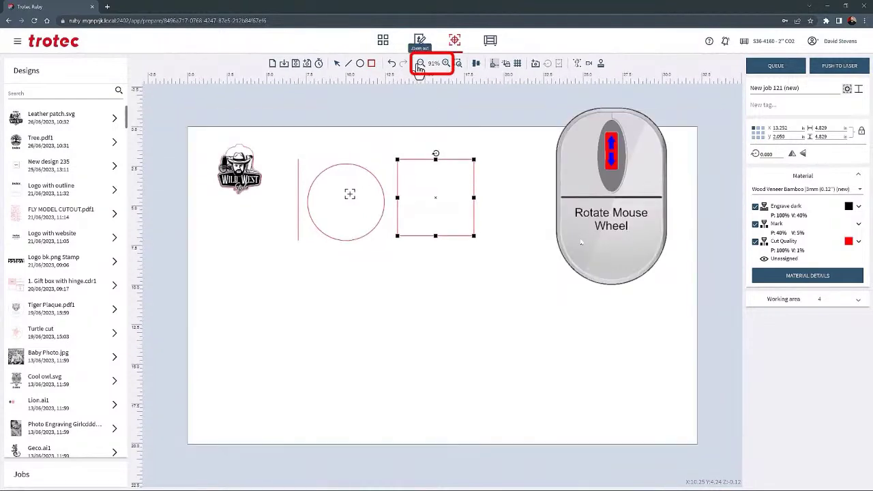
pyautogui.scroll(-1, 384, 160)
pyautogui.scroll(4, 384, 164)
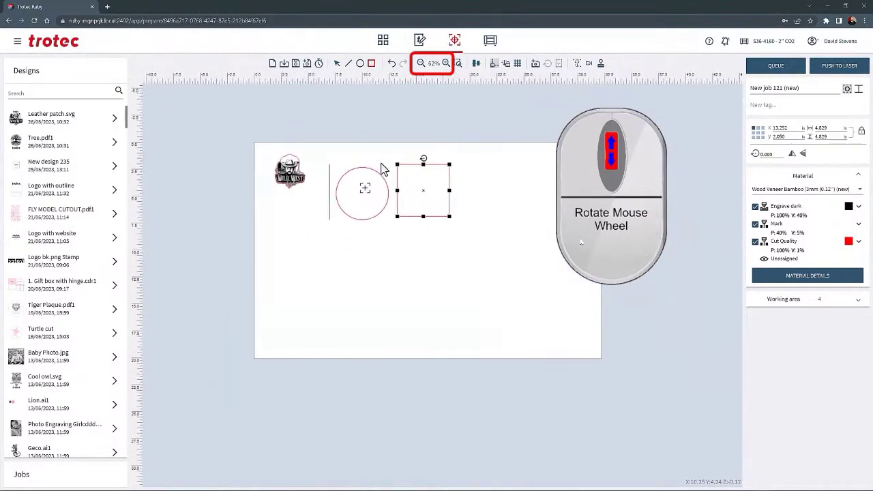
pyautogui.scroll(3, 392, 139)
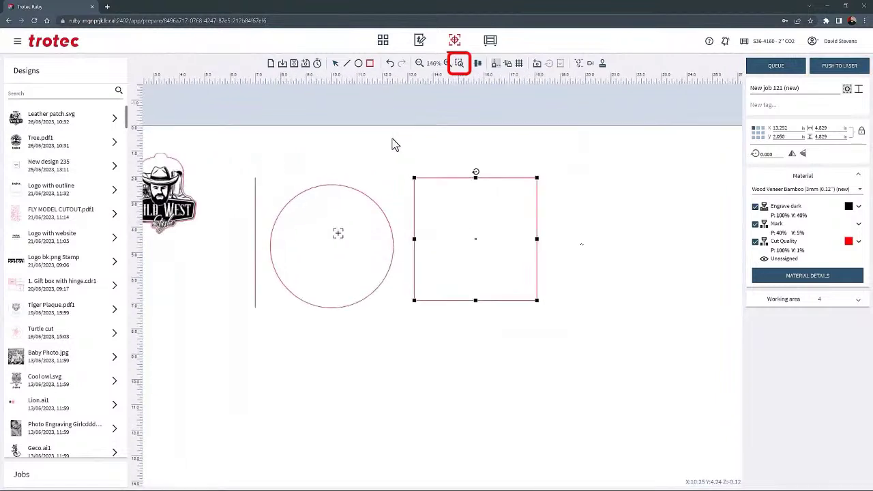
pyautogui.click(432, 68)
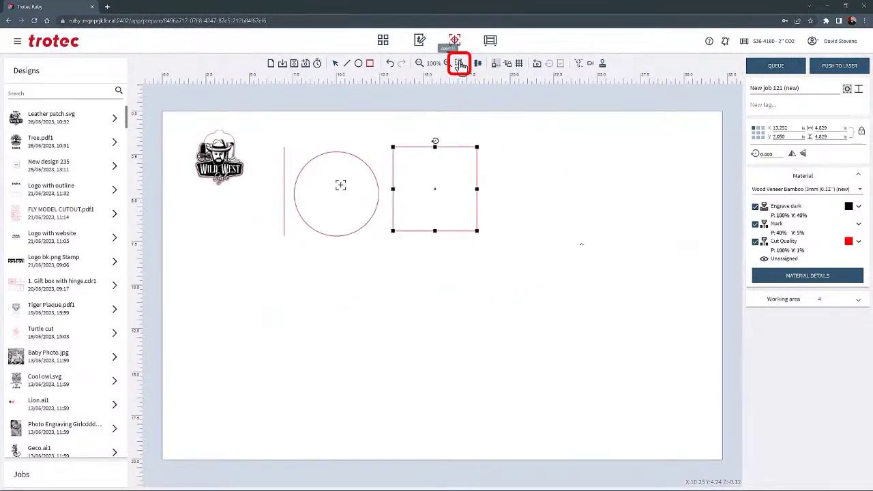
pyautogui.doubleClick(251, 197)
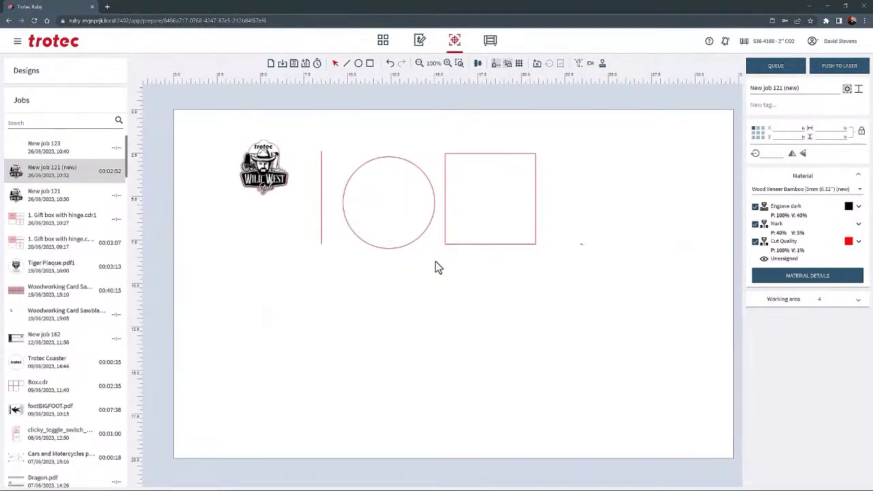
pyautogui.press('space')
pyautogui.moveTo(434, 266)
pyautogui.mouseDown()
pyautogui.moveTo(438, 283)
pyautogui.moveTo(470, 284)
pyautogui.moveTo(479, 242)
pyautogui.moveTo(423, 217)
pyautogui.moveTo(380, 249)
pyautogui.moveTo(392, 288)
pyautogui.moveTo(598, 307)
pyautogui.moveTo(458, 322)
pyautogui.moveTo(432, 255)
pyautogui.mouseUp()
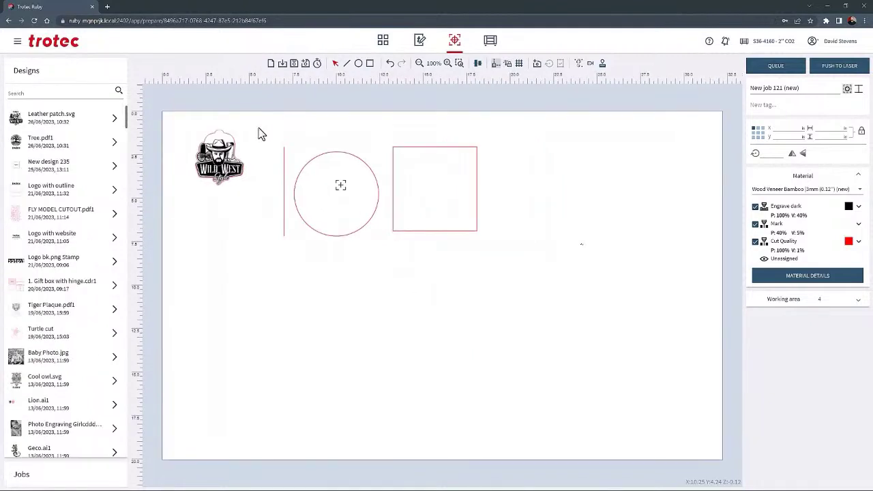
# Step: Align the line, circle and square along their bottom edges, and try distributing them vertically
pyautogui.moveTo(263, 127); pyautogui.dragTo(497, 252)
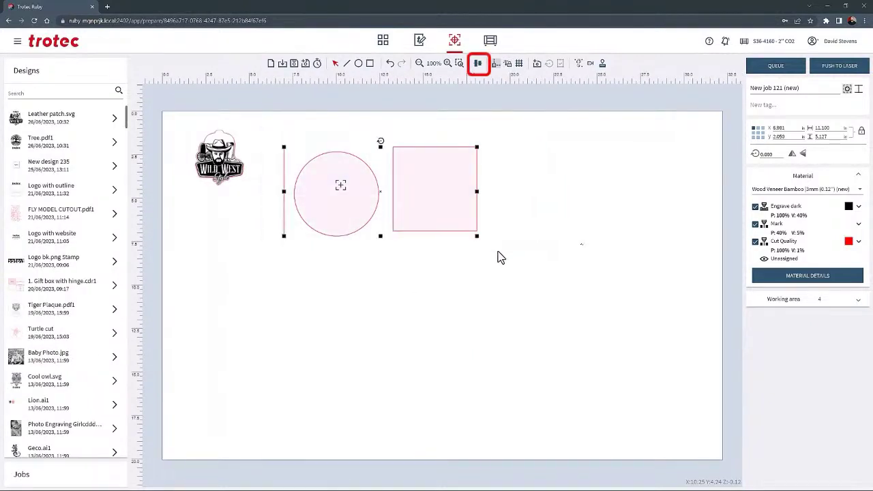
pyautogui.click(478, 64)
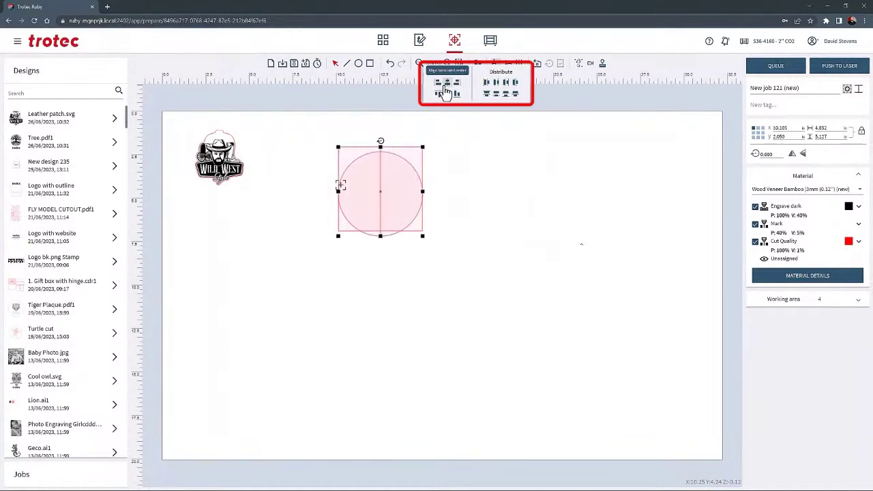
pyautogui.click(447, 94)
pyautogui.click(456, 94)
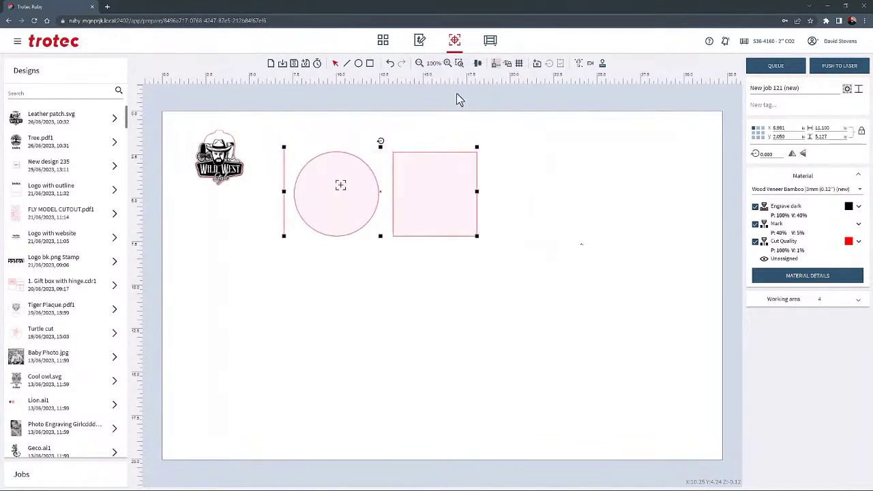
pyautogui.click(478, 66)
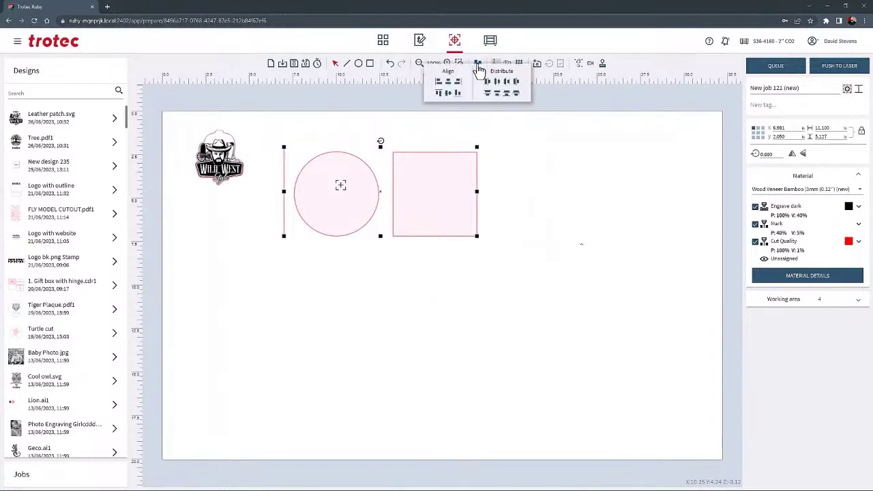
pyautogui.click(506, 95)
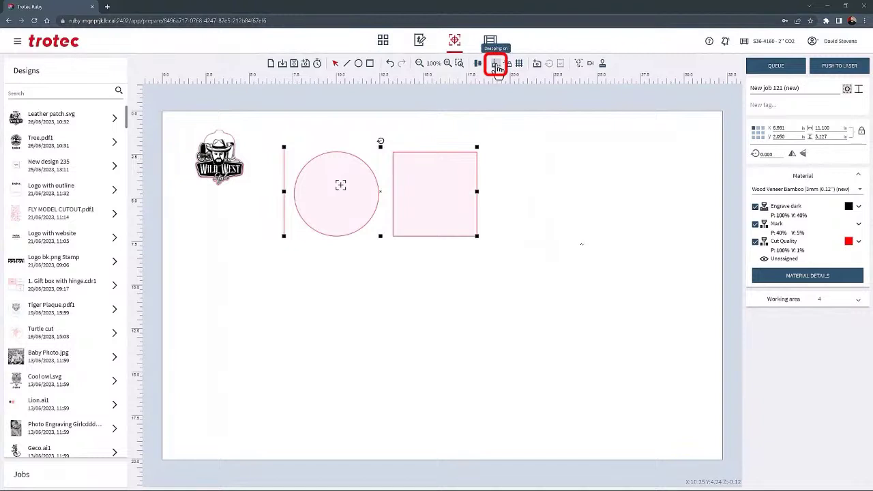
# Step: Using snapping, move the square over the circle and place the line on the circle's vertical centre axis
pyautogui.moveTo(428, 168); pyautogui.dragTo(337, 195)
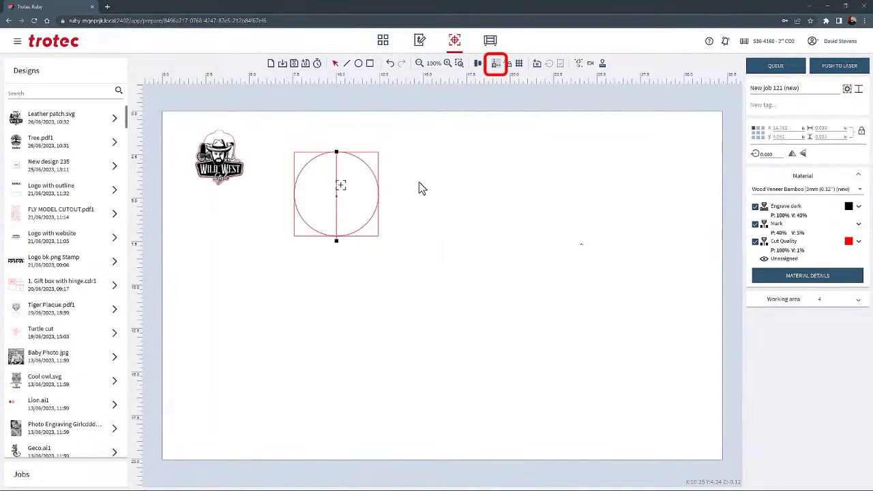
# Step: Deselect the line, toggle the snapping options, and try moving the laser position marker on the work area
pyautogui.click(418, 182)
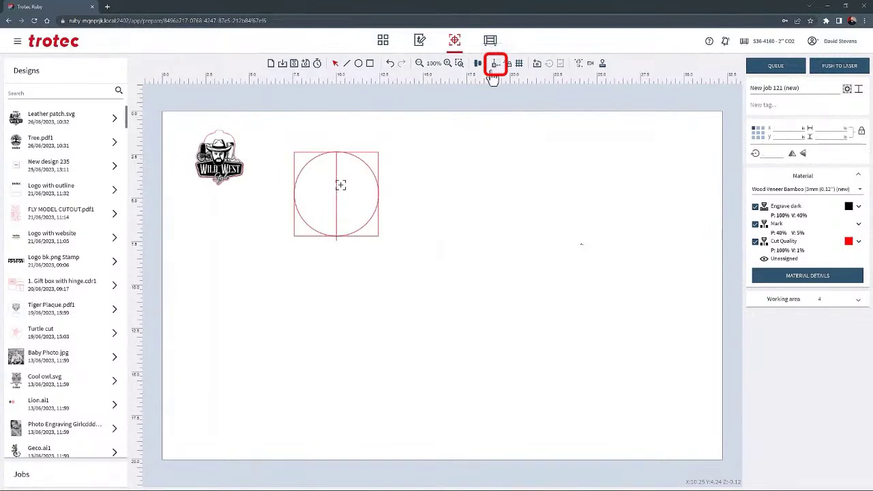
pyautogui.moveTo(336, 193); pyautogui.dragTo(488, 177)
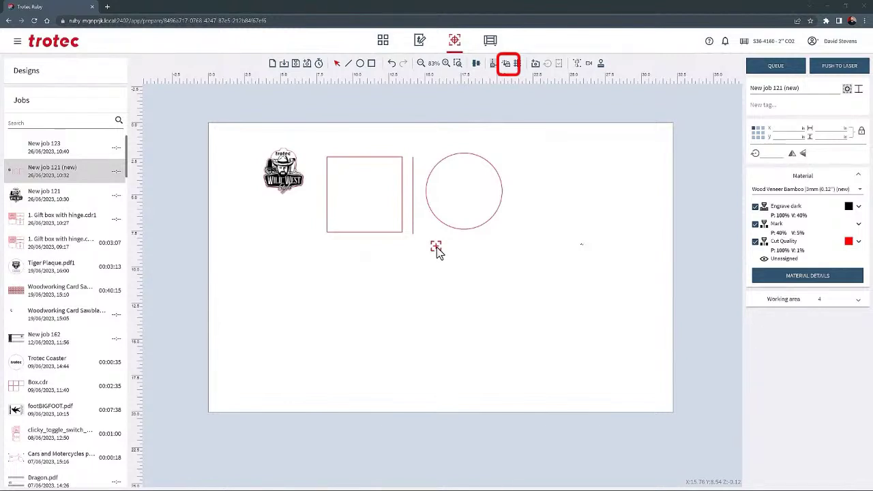
pyautogui.moveTo(436, 250); pyautogui.dragTo(504, 297)
pyautogui.click(506, 64)
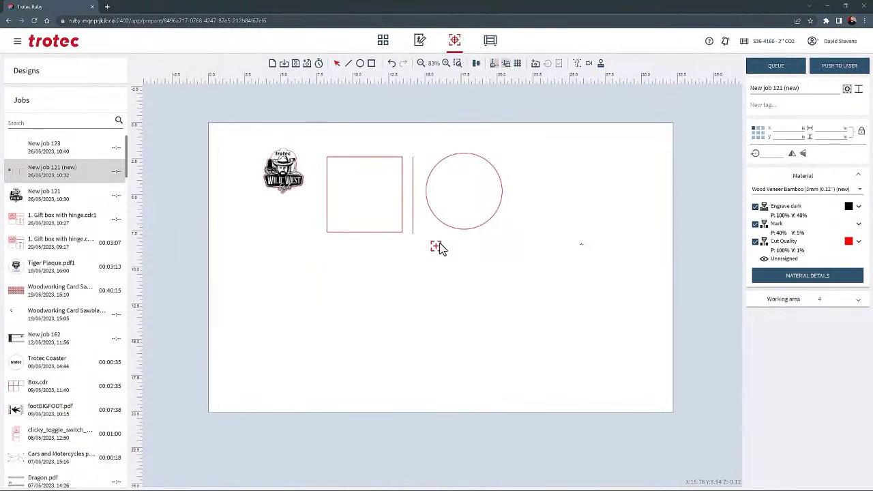
# Step: Show and hide the work area grid, and delete the logo, square, line and circle
pyautogui.click(518, 66)
pyautogui.click(518, 67)
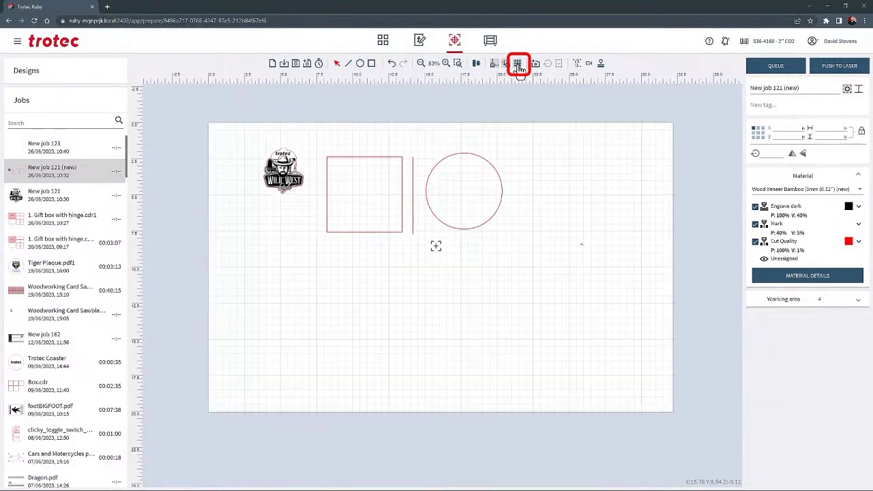
pyautogui.click(518, 66)
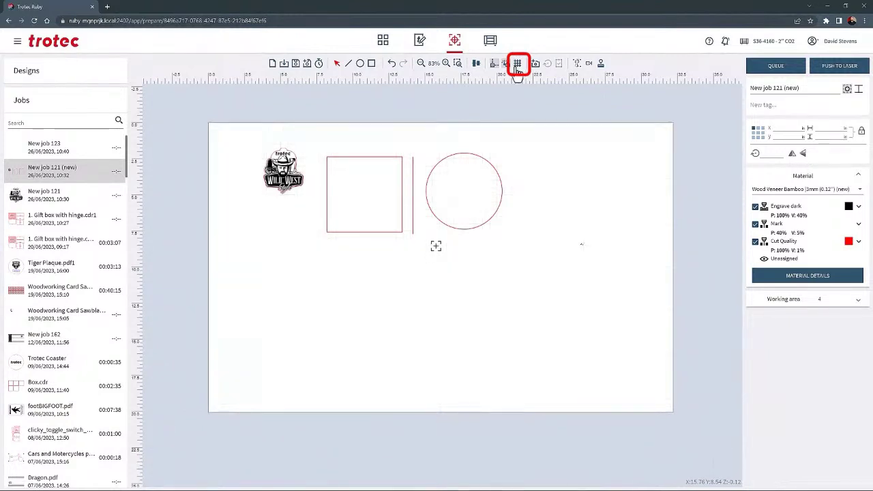
pyautogui.moveTo(224, 126); pyautogui.dragTo(539, 285)
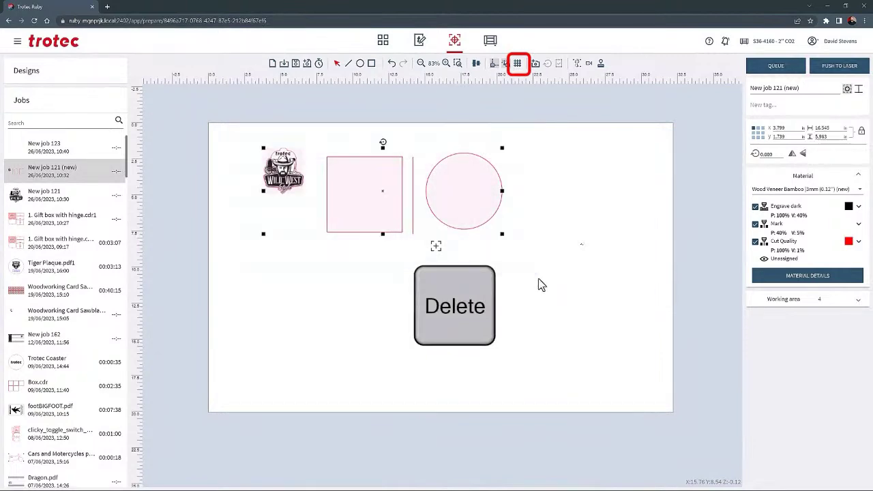
pyautogui.press('Delete')
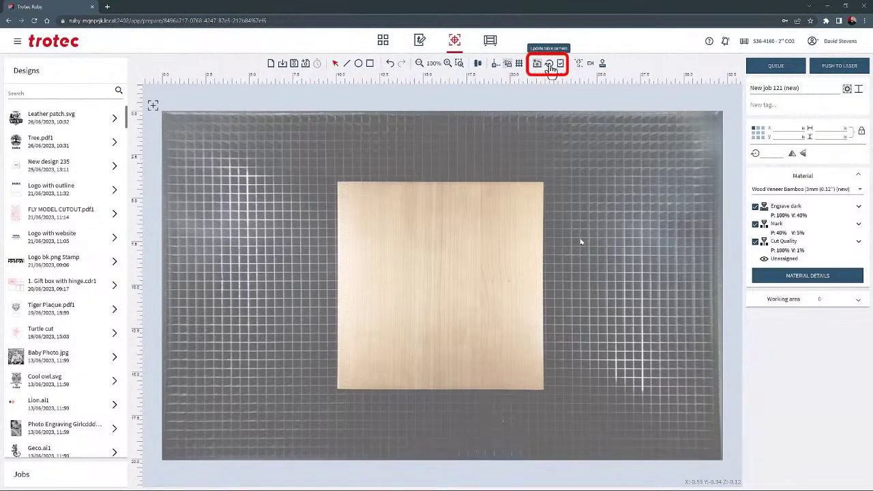
# Step: Refresh the laser bed camera image and copy it in place onto the empty Illustrator artboard, returning to Trotec Ruby when finished
pyautogui.click(550, 65)
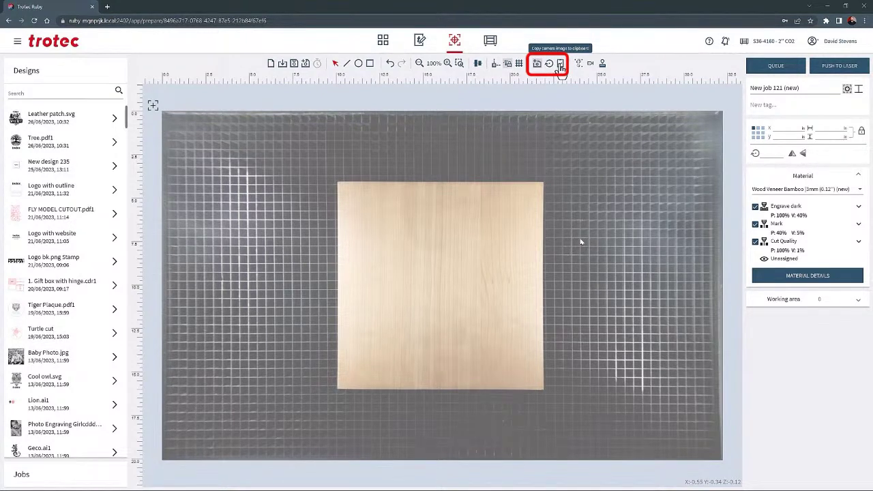
pyautogui.click(560, 65)
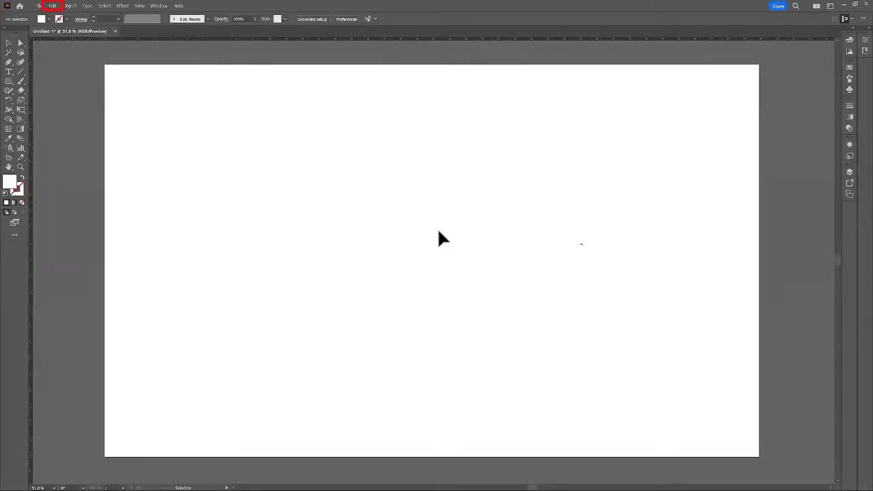
pyautogui.click(52, 6)
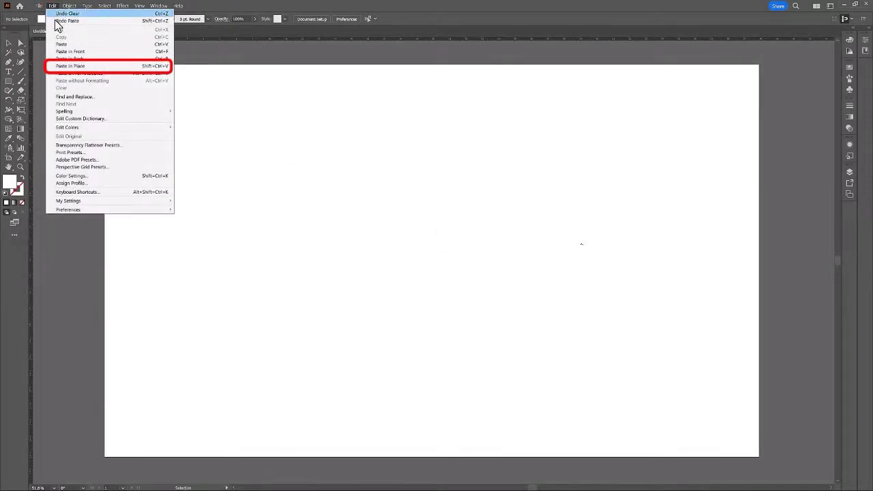
pyautogui.click(76, 66)
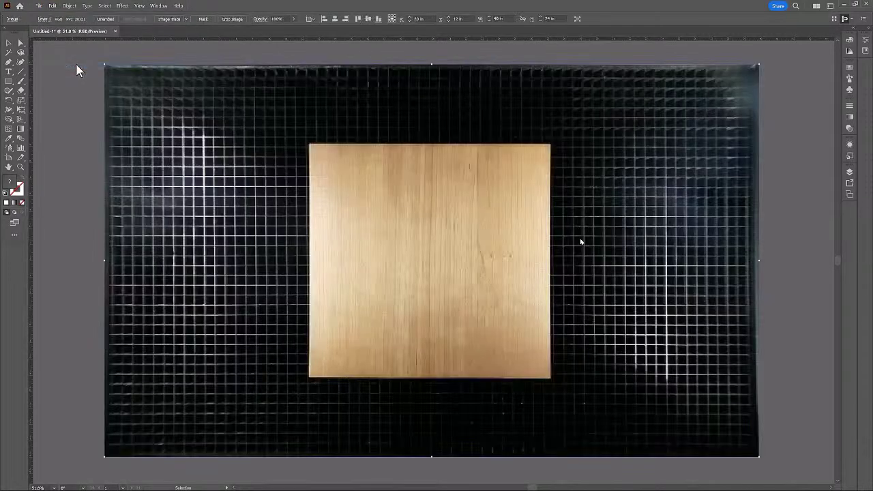
pyautogui.click(76, 67)
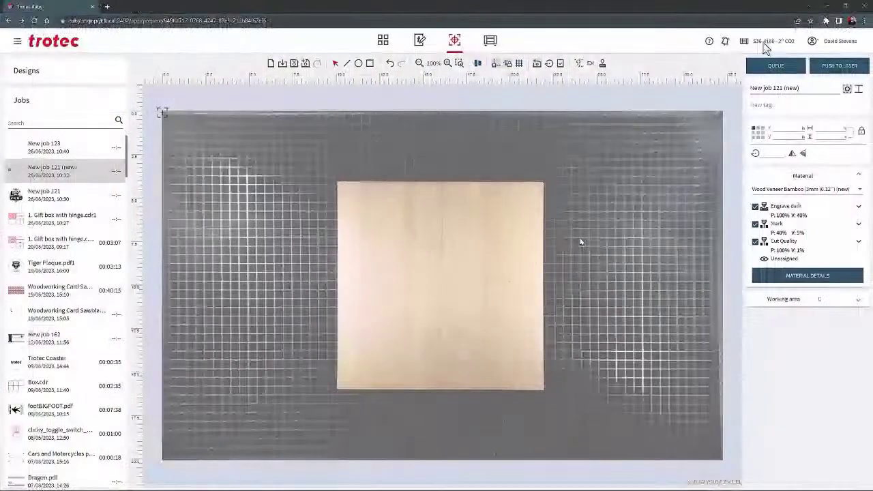
pyautogui.click(844, 5)
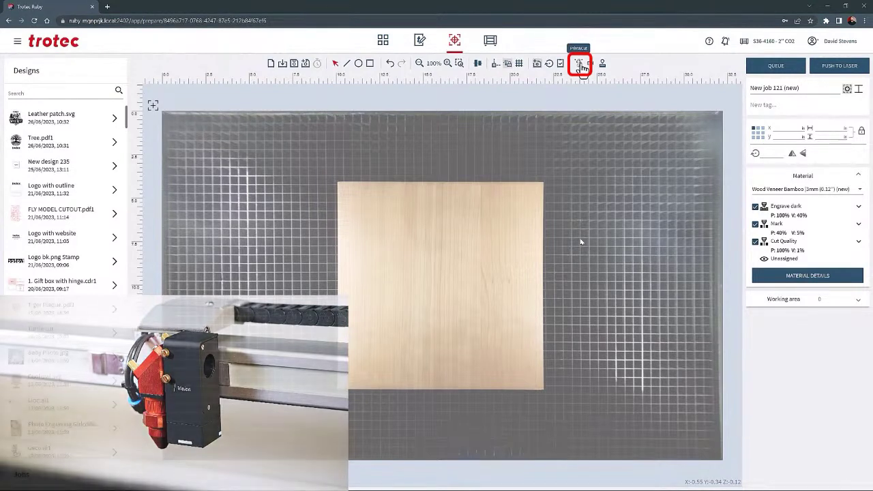
# Step: Enable Print&Cut for the empty job, and switch the work area to rotary mode
pyautogui.click(582, 68)
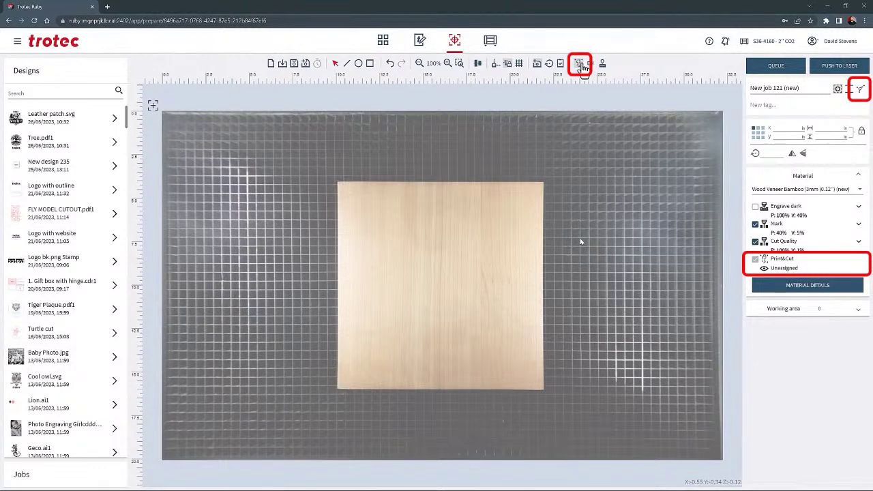
pyautogui.click(591, 67)
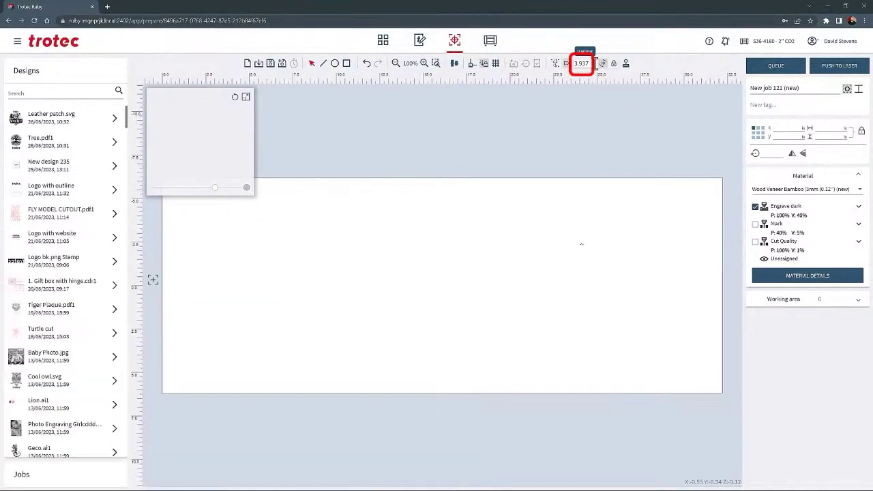
# Step: Open the Dragon.pdf job and move the dragon artwork to just above the red rectangle
pyautogui.click(60, 381)
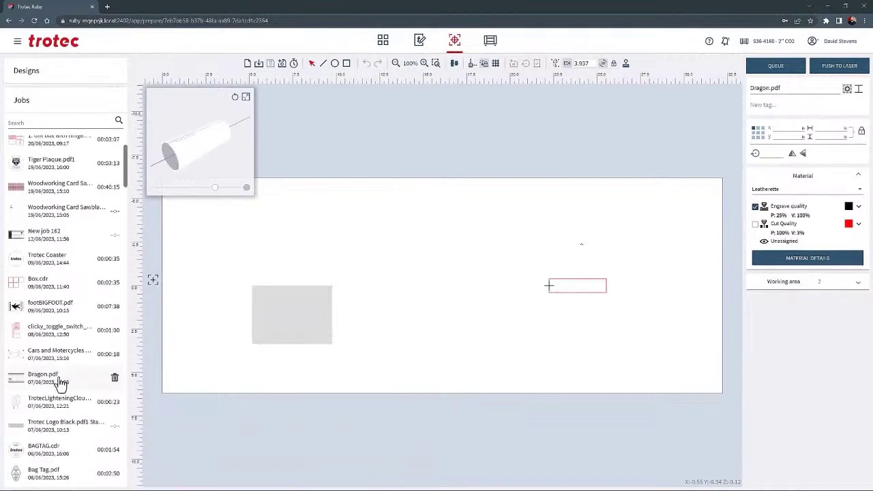
pyautogui.click(278, 313)
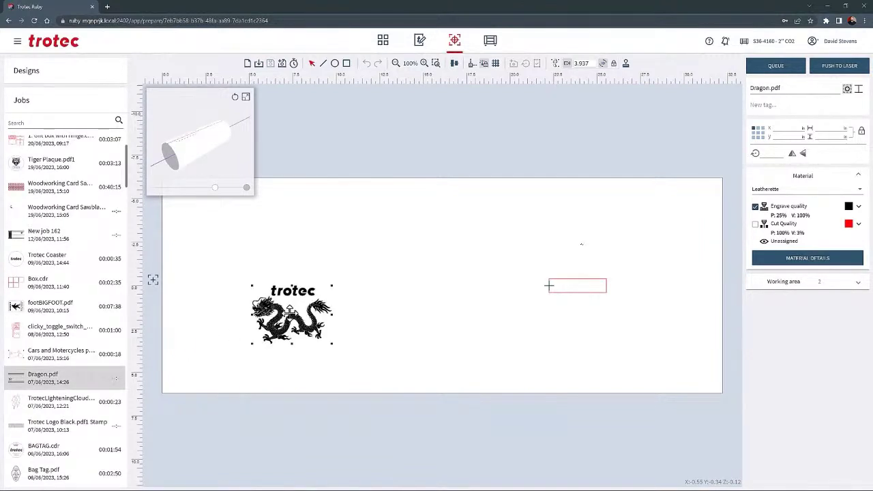
pyautogui.moveTo(278, 314); pyautogui.dragTo(601, 232)
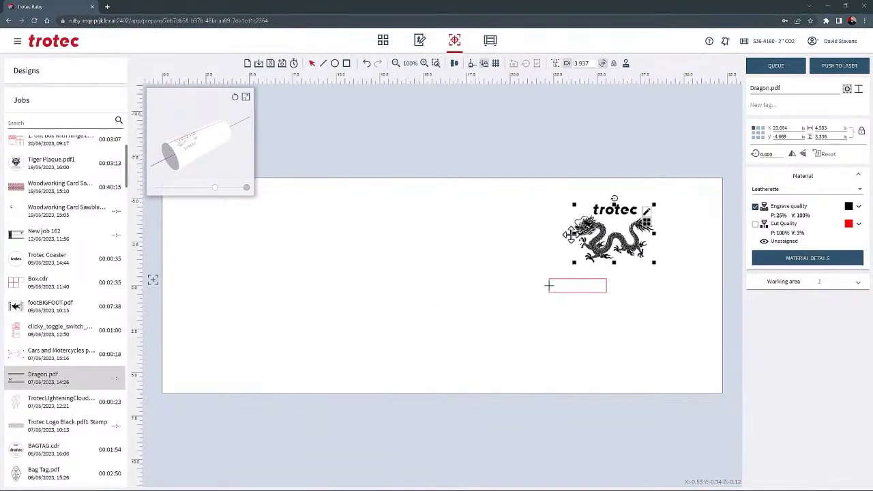
# Step: Enlarge the cylinder preview and rotate it to examine how the dragon artwork wraps around the surface
pyautogui.click(246, 97)
pyautogui.moveTo(220, 166); pyautogui.dragTo(345, 142)
pyautogui.moveTo(204, 200); pyautogui.dragTo(248, 218)
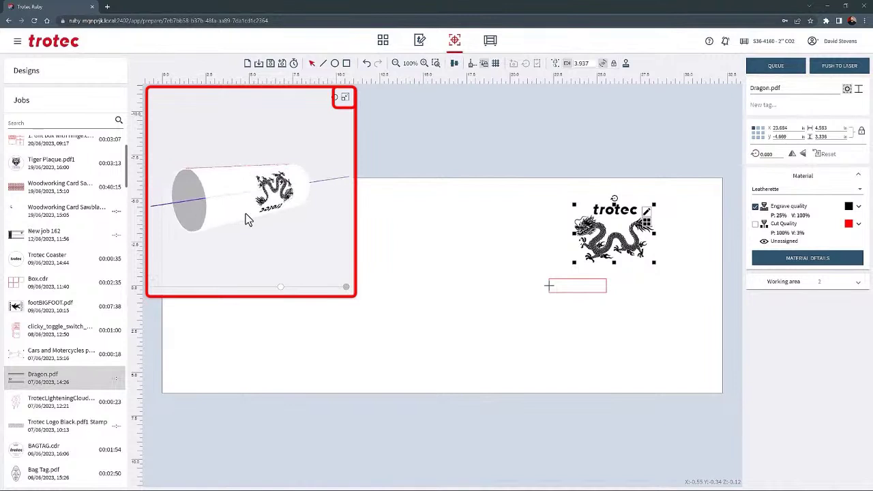
# Step: Shift the dragon artwork slightly so it sits over the red rectangle, and check its placement on the cylinder preview
pyautogui.moveTo(536, 270); pyautogui.dragTo(623, 310)
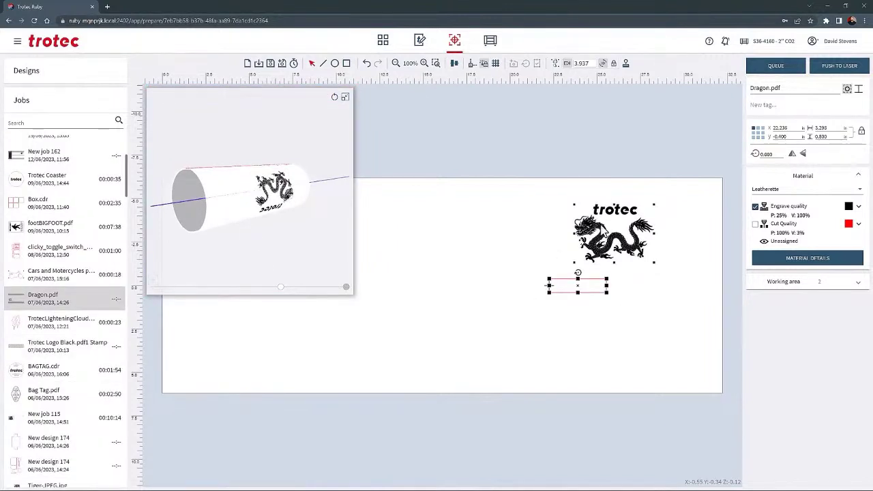
pyautogui.moveTo(596, 223)
pyautogui.mouseDown()
pyautogui.moveTo(557, 223)
pyautogui.moveTo(591, 234)
pyautogui.mouseUp()
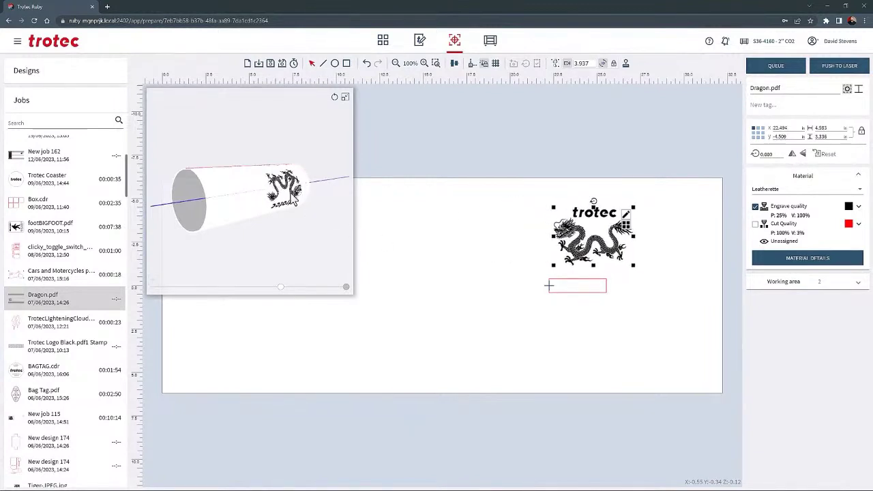
pyautogui.moveTo(267, 181); pyautogui.dragTo(241, 143)
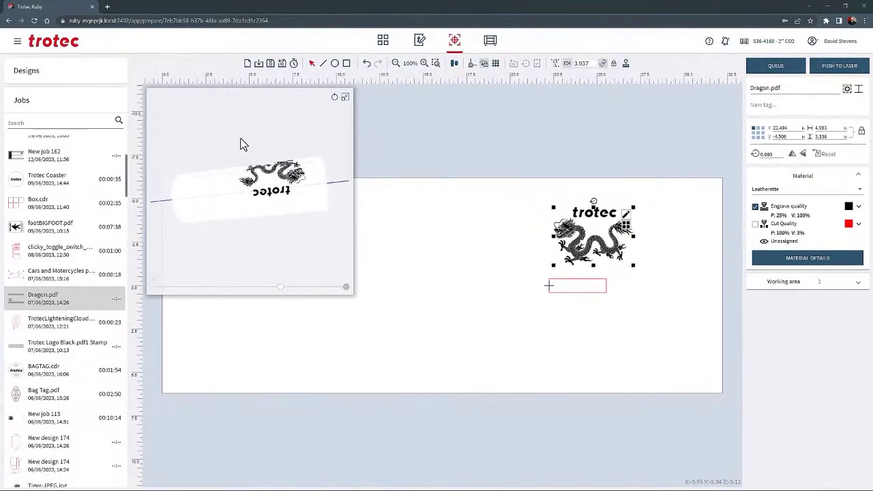
# Step: Hide the cylinder preview and switch rotary mode off
pyautogui.click(604, 66)
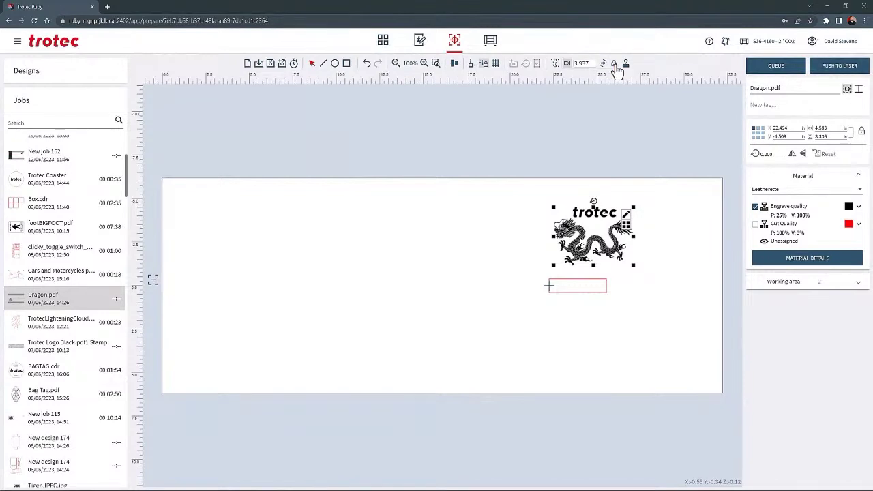
pyautogui.click(559, 63)
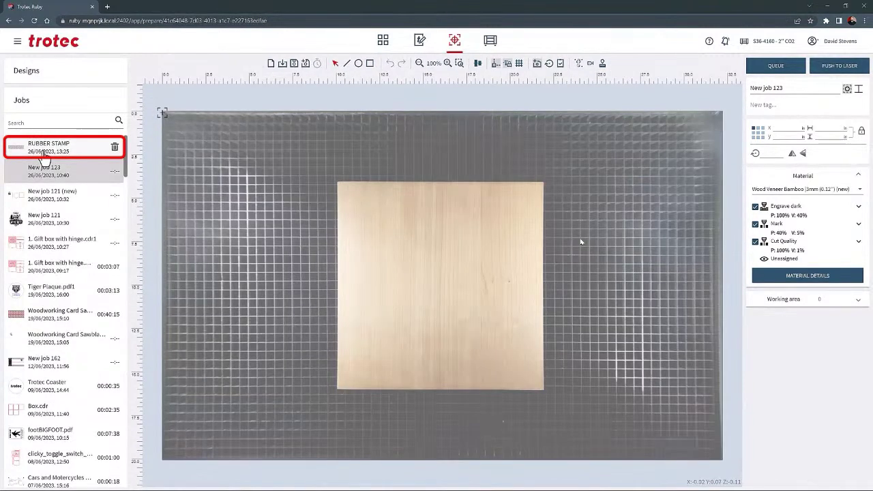
# Step: Open the RUBBER STAMP job without saving the current one, and select and deselect its trotec artwork
pyautogui.click(41, 146)
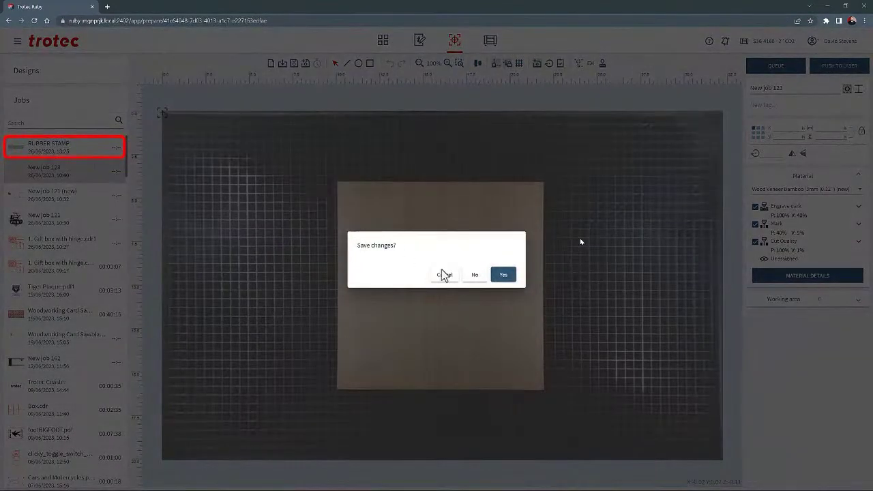
pyautogui.click(474, 275)
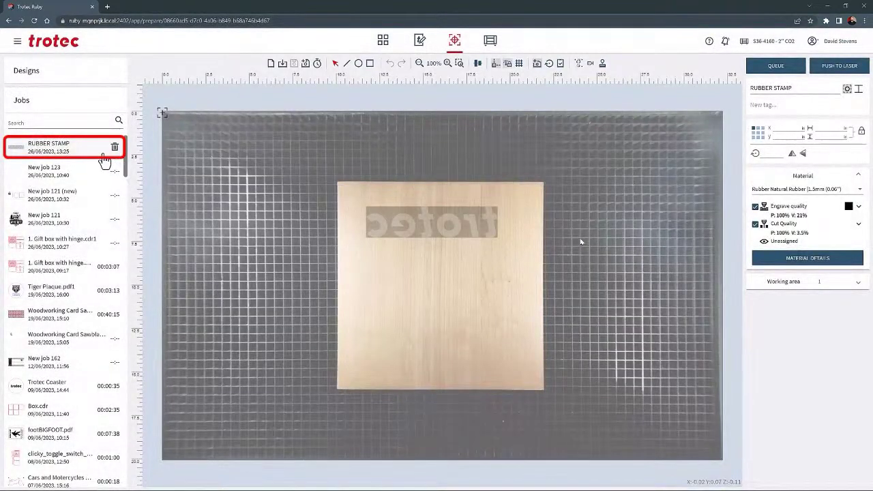
pyautogui.click(455, 225)
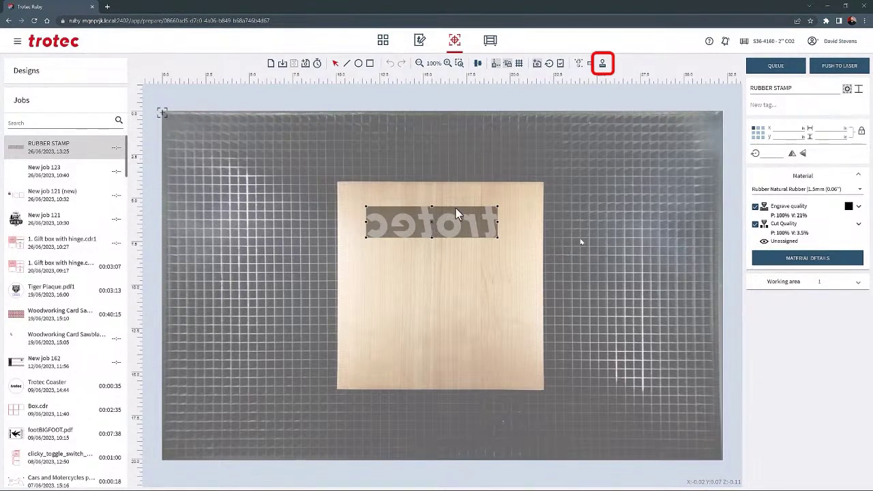
pyautogui.click(537, 178)
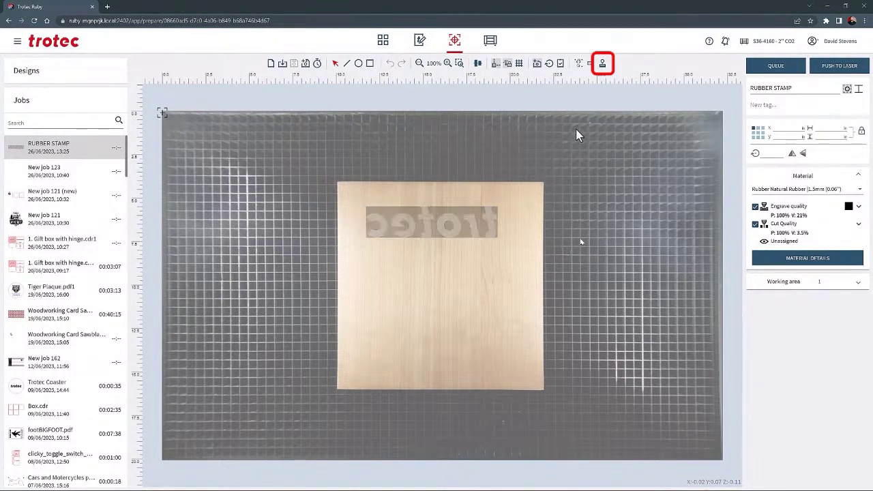
# Step: Turn on stamp mode for the RUBBER STAMP job and view its shoulder profile and link options
pyautogui.click(603, 65)
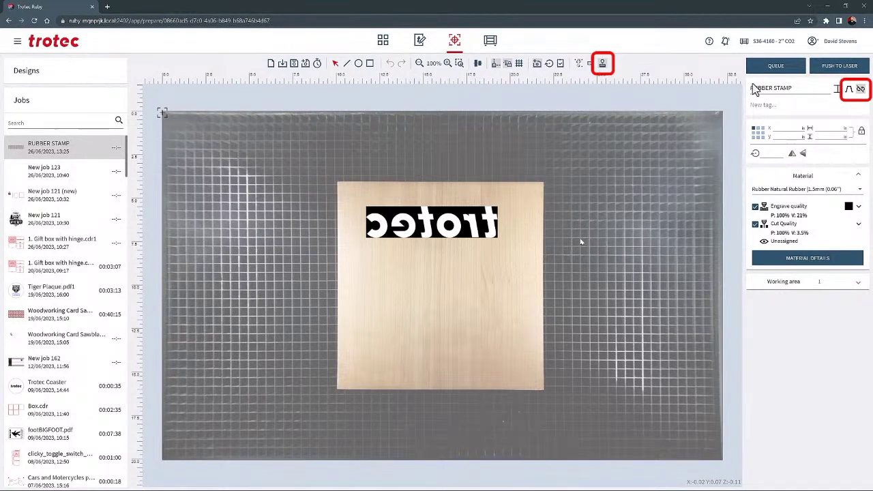
pyautogui.click(849, 94)
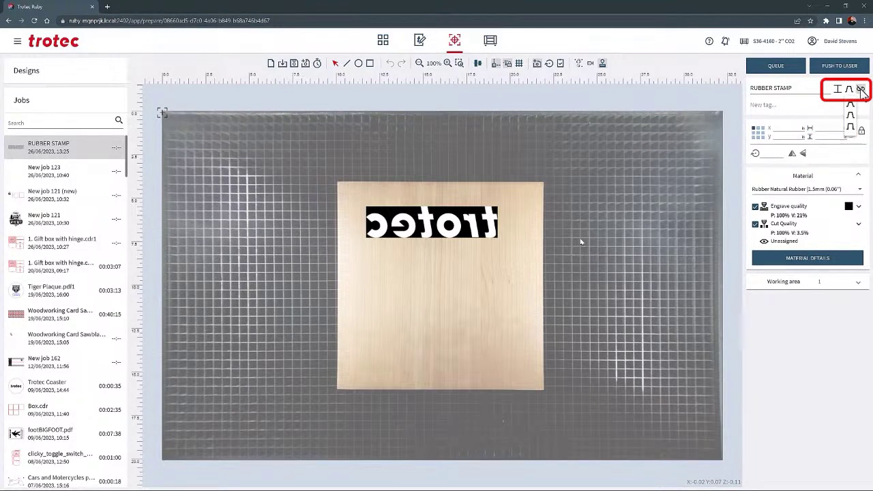
pyautogui.click(861, 89)
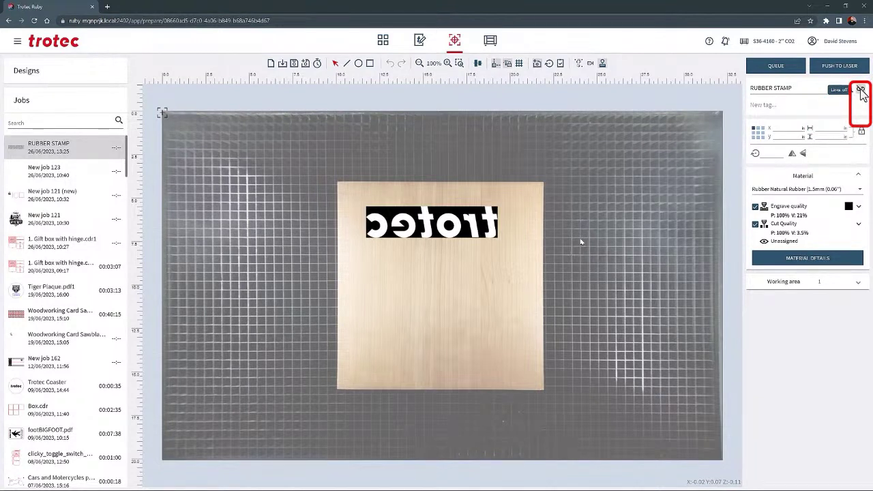
pyautogui.click(862, 94)
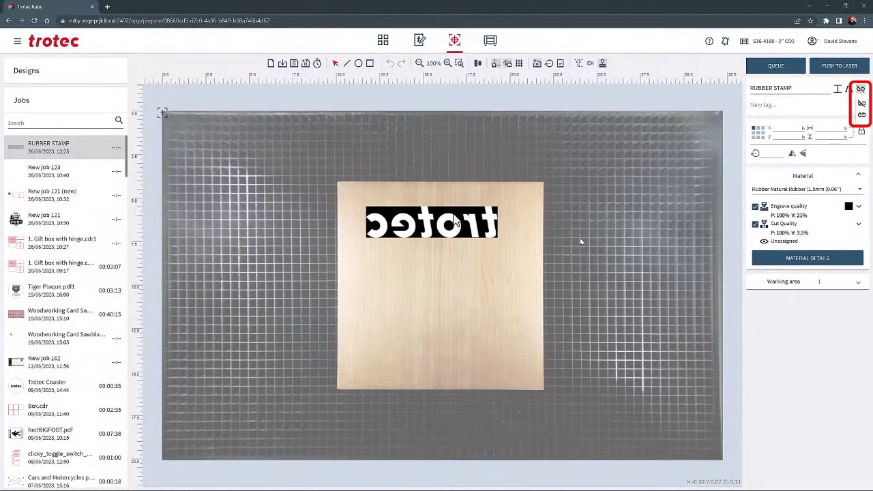
# Step: Start a new job, saving the changes to the RUBBER STAMP job
pyautogui.click(271, 63)
pyautogui.click(503, 274)
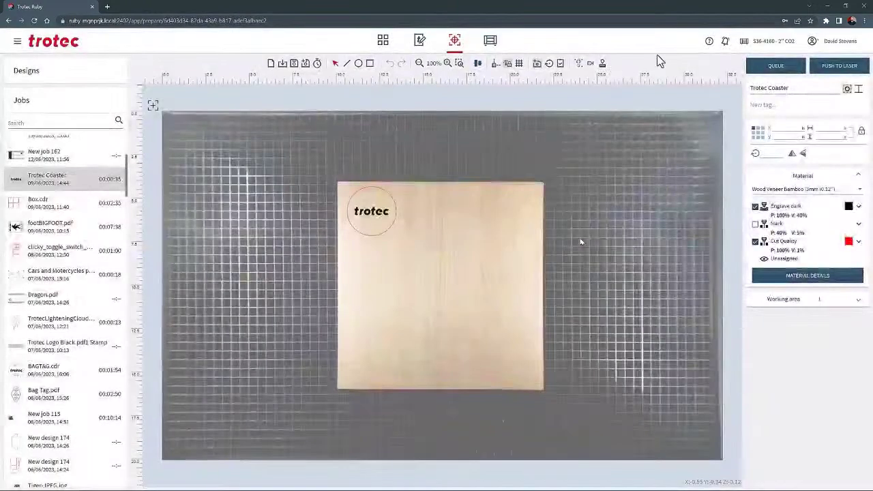
# Step: View the help overlay listing the keyboard shortcuts and close it
pyautogui.click(710, 44)
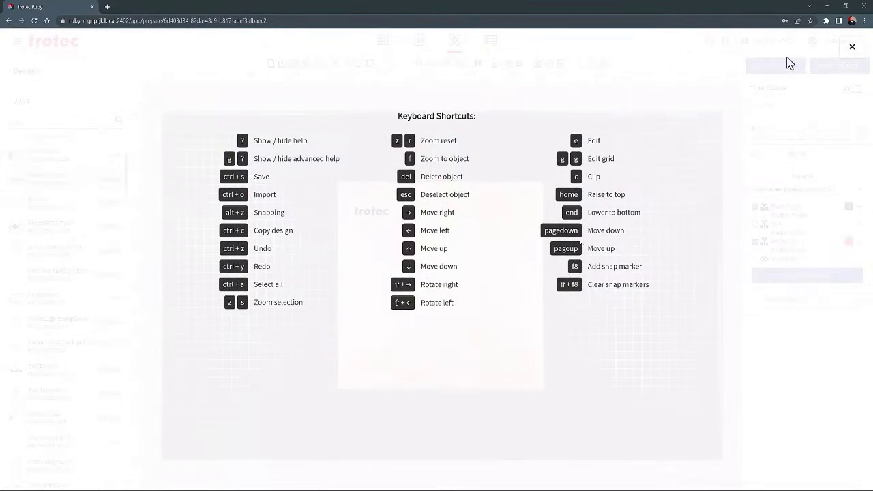
pyautogui.click(852, 47)
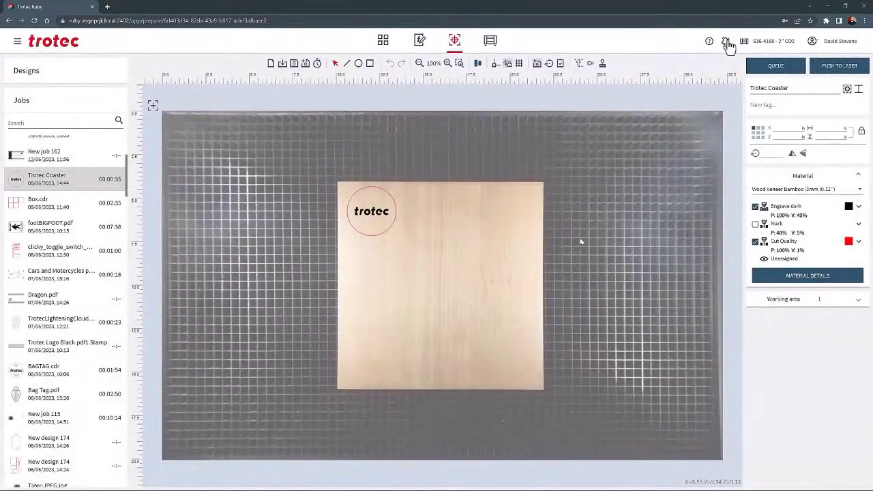
# Step: View the list of notifications and close it
pyautogui.click(727, 43)
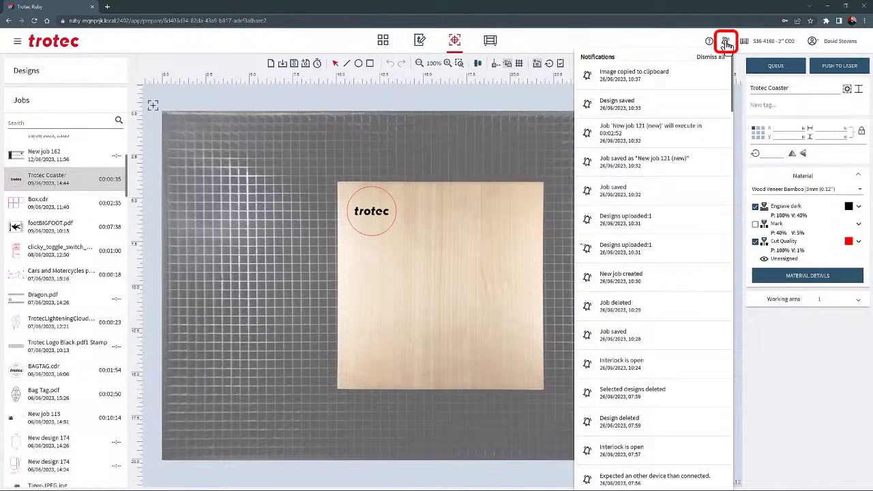
pyautogui.click(726, 43)
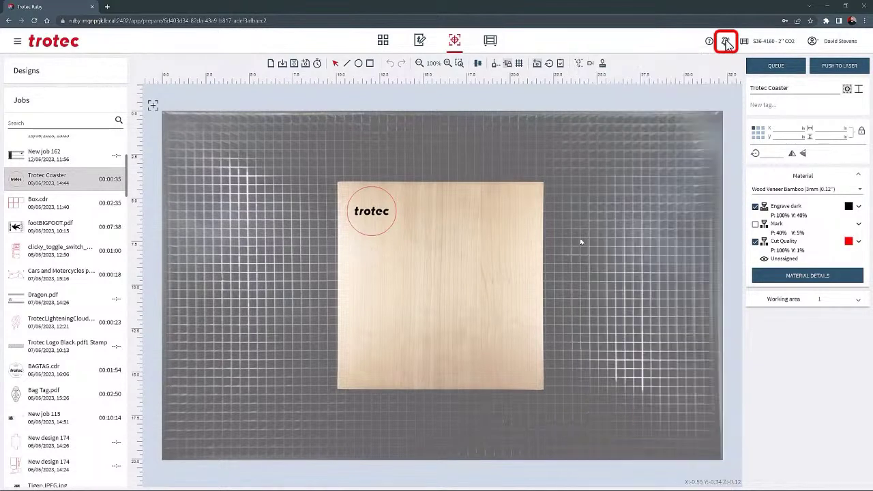
# Step: In a new job, draw a rectangle about 2.68 by 2.72 in at the wood's upper-left corner and paste a copy against its right edge
pyautogui.hotkey('alt', 'n')
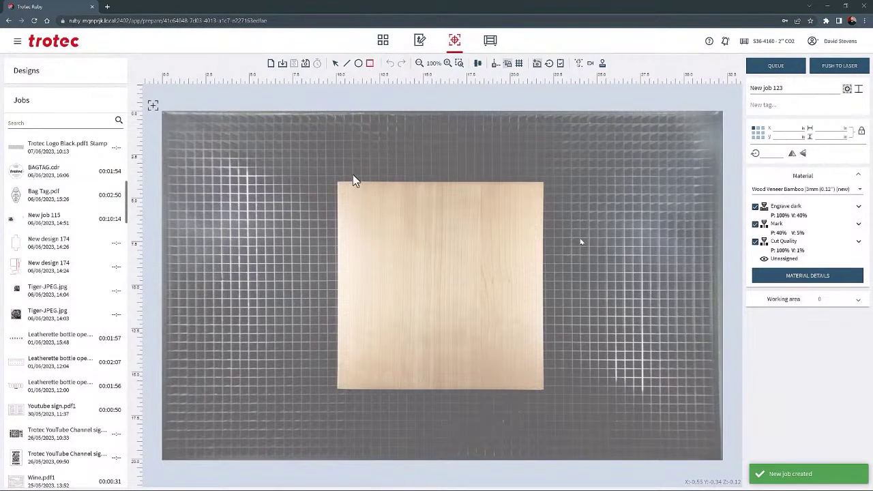
pyautogui.moveTo(341, 187); pyautogui.dragTo(387, 234)
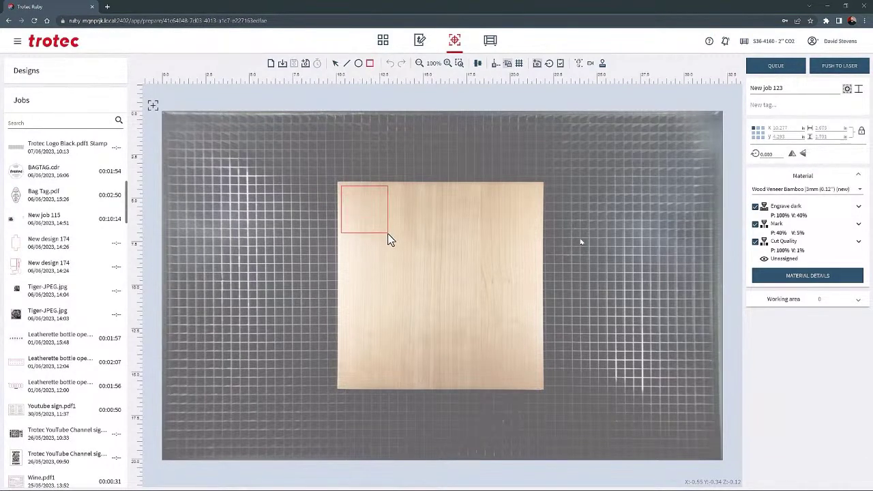
pyautogui.hotkey('ctrl', 'c')
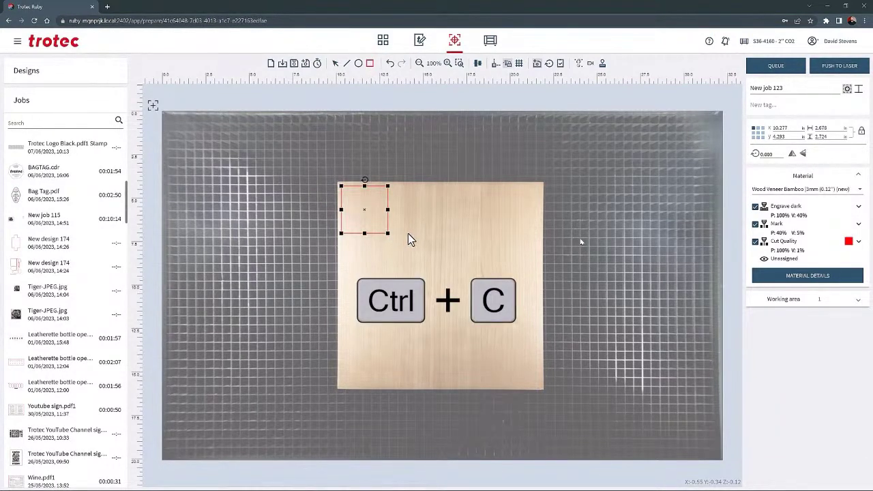
pyautogui.hotkey('ctrl', 'v')
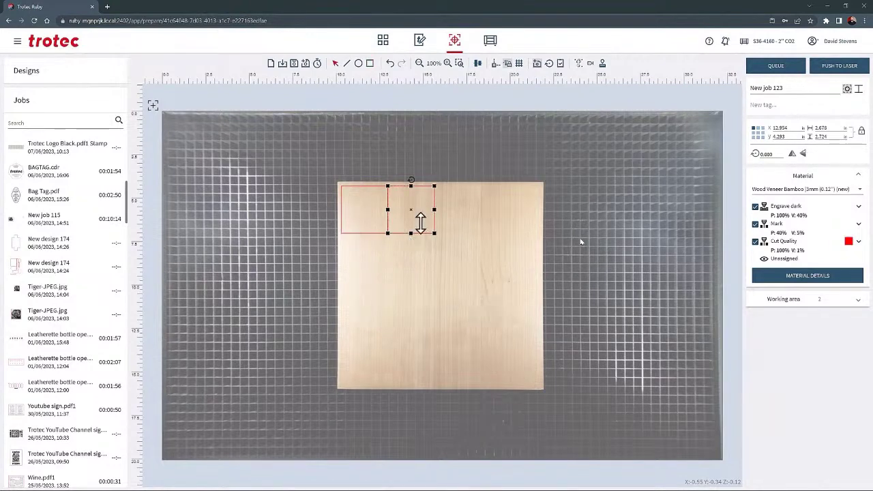
# Step: Set the job to skip overlapping cut lines for straight lines only, so the rectangles' shared edge is cut once
pyautogui.click(386, 190)
pyautogui.scroll(5, 386, 192)
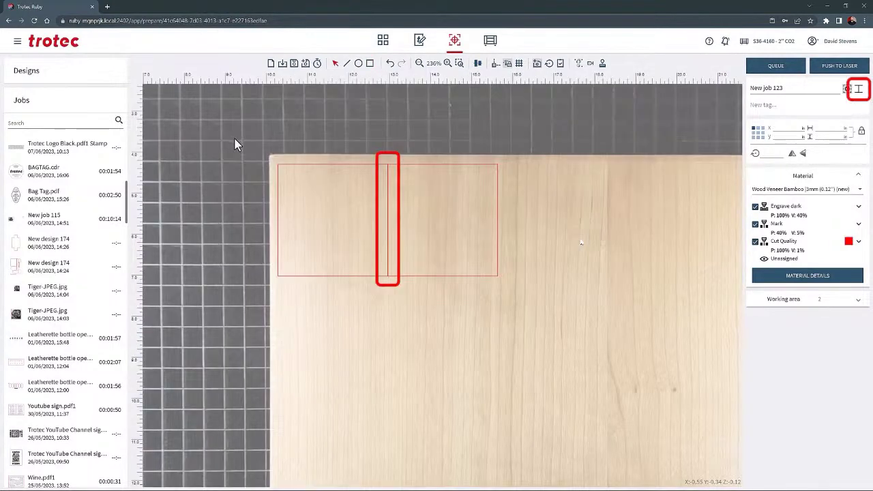
pyautogui.click(858, 88)
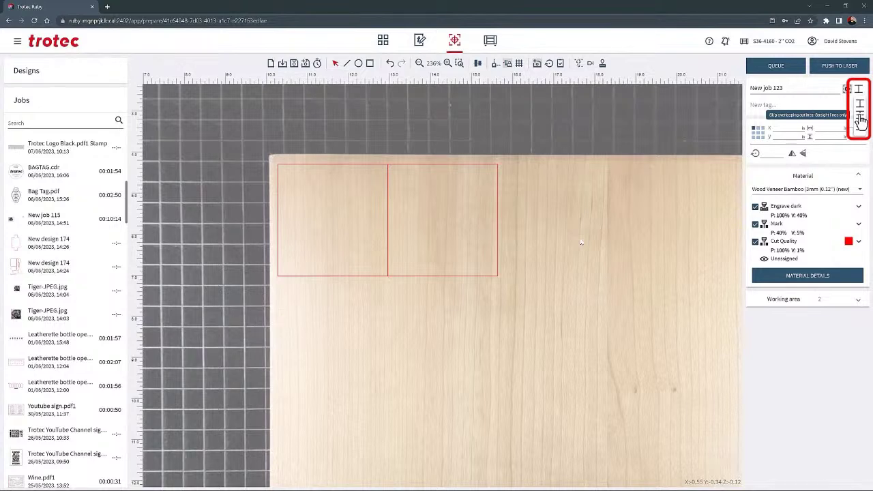
pyautogui.click(860, 116)
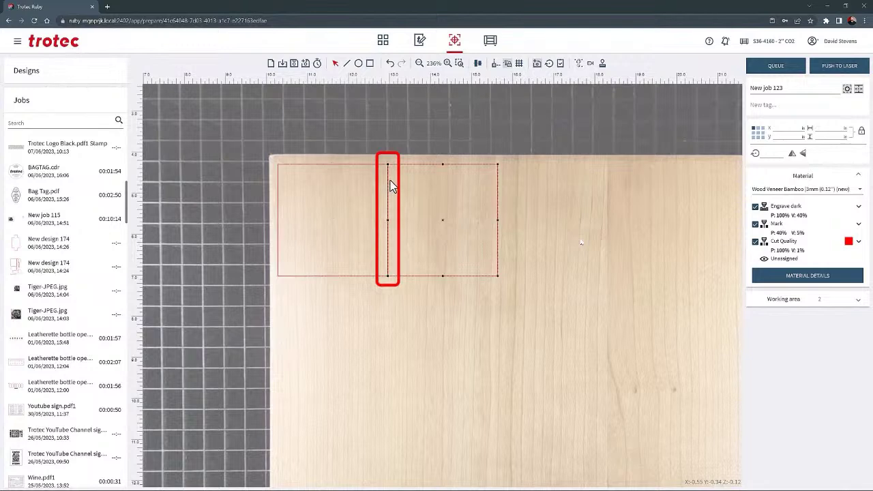
pyautogui.click(440, 115)
# Step: Draw a circle about 2 in wide and centre it inside the left rectangle with snapping turned on
pyautogui.click(358, 63)
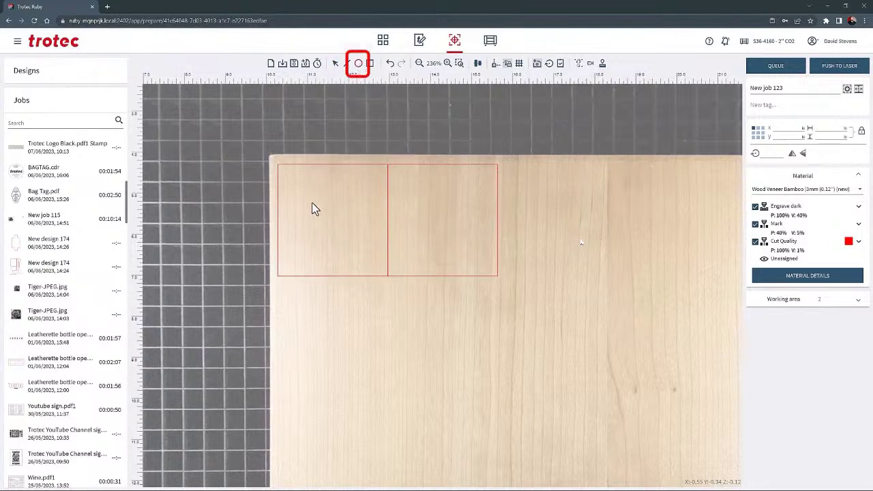
pyautogui.moveTo(371, 348)
pyautogui.mouseDown()
pyautogui.moveTo(421, 398)
pyautogui.moveTo(411, 390)
pyautogui.mouseUp()
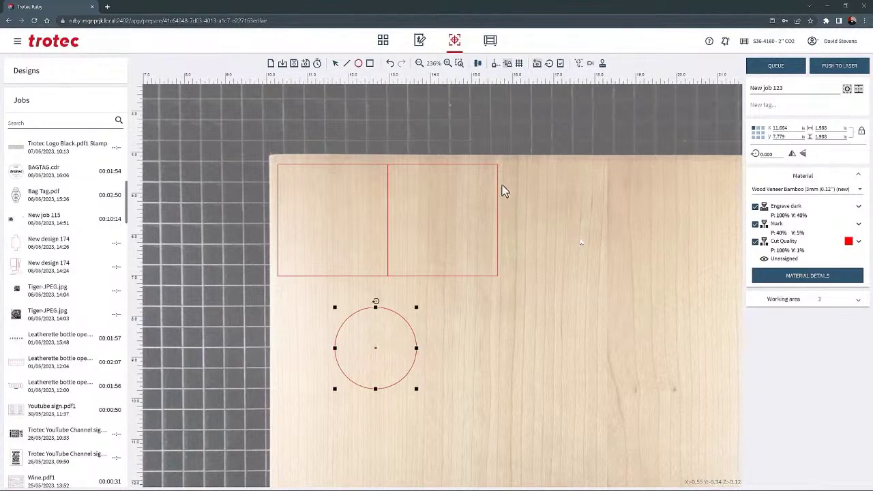
pyautogui.click(496, 65)
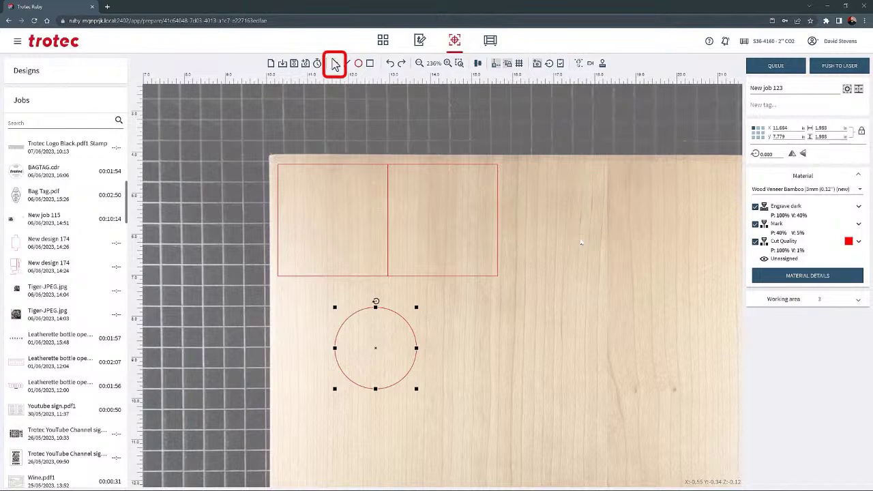
pyautogui.click(336, 65)
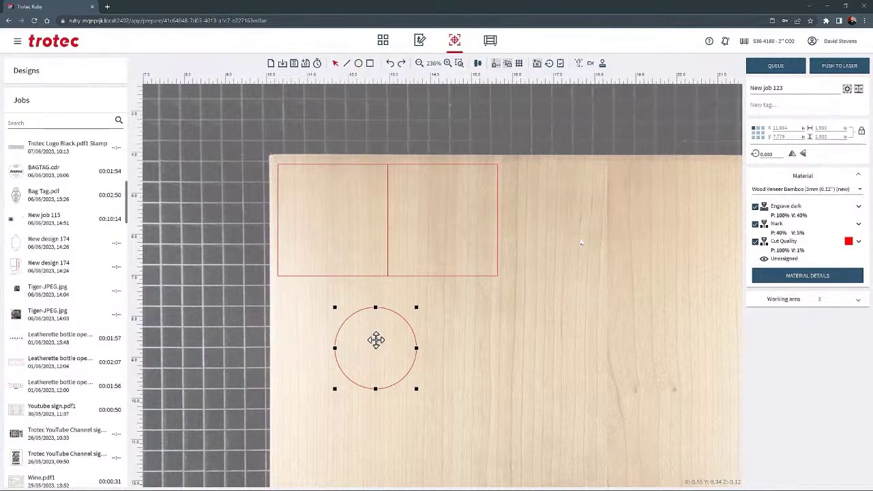
pyautogui.moveTo(376, 348); pyautogui.dragTo(334, 219)
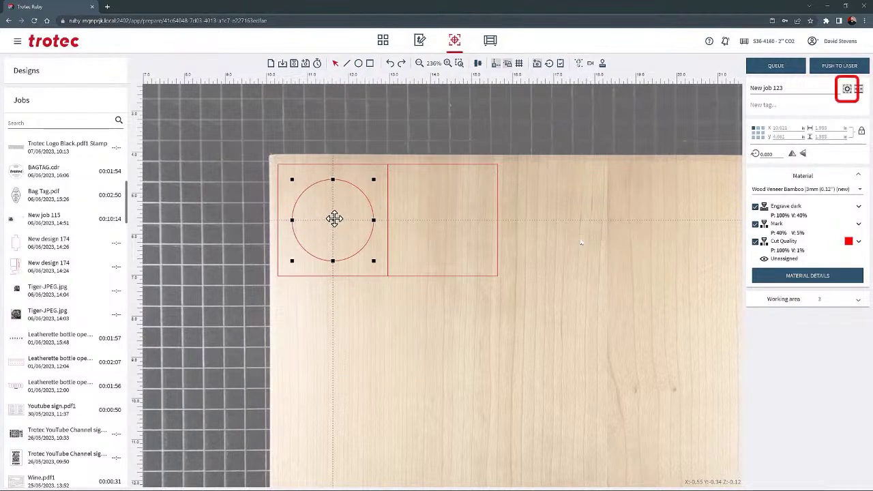
# Step: Tag the job "Mask material before cut" and rename it "Square cut"
pyautogui.click(849, 91)
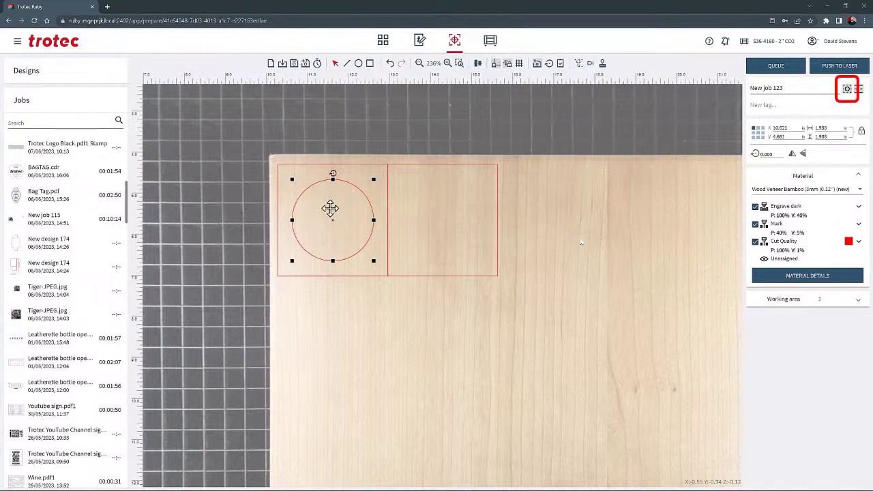
pyautogui.click(771, 104)
pyautogui.write('Mas')
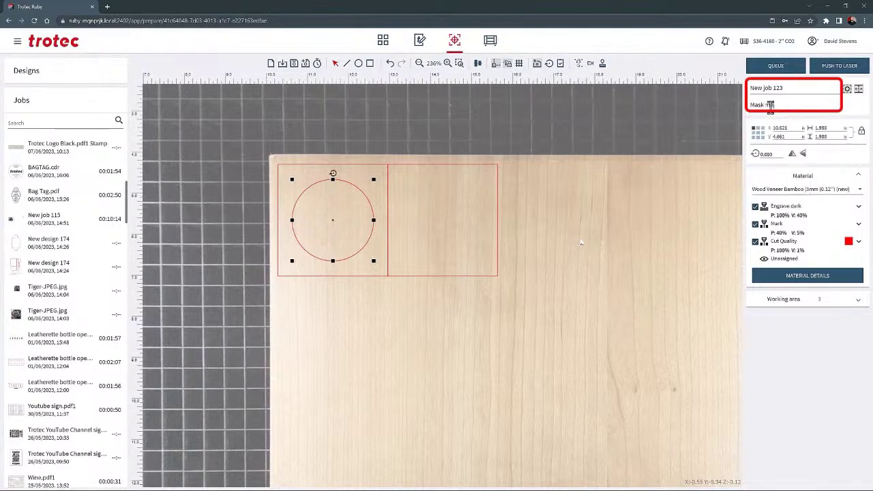
pyautogui.write('k material before cut')
pyautogui.press('Return')
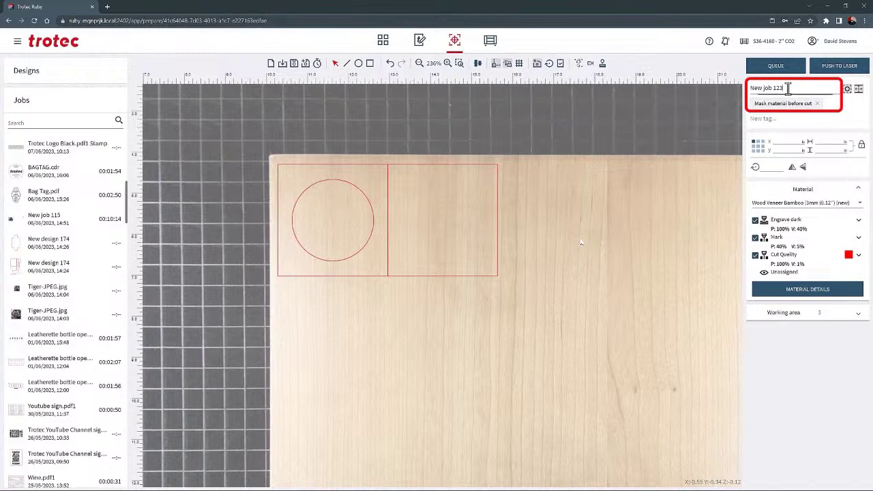
pyautogui.moveTo(783, 89); pyautogui.dragTo(750, 93)
pyautogui.write('Square cut')
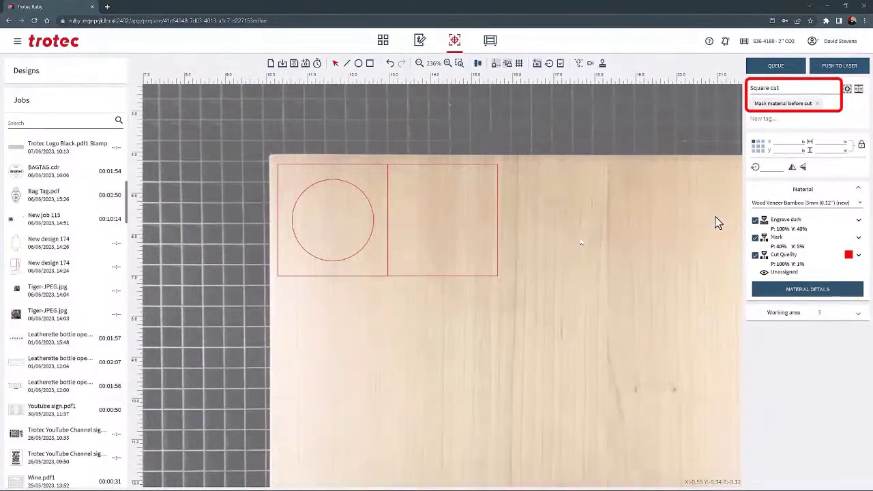
# Step: Delete the right-hand rectangle
pyautogui.click(456, 164)
pyautogui.moveTo(375, 147); pyautogui.dragTo(574, 292)
pyautogui.press('Delete')
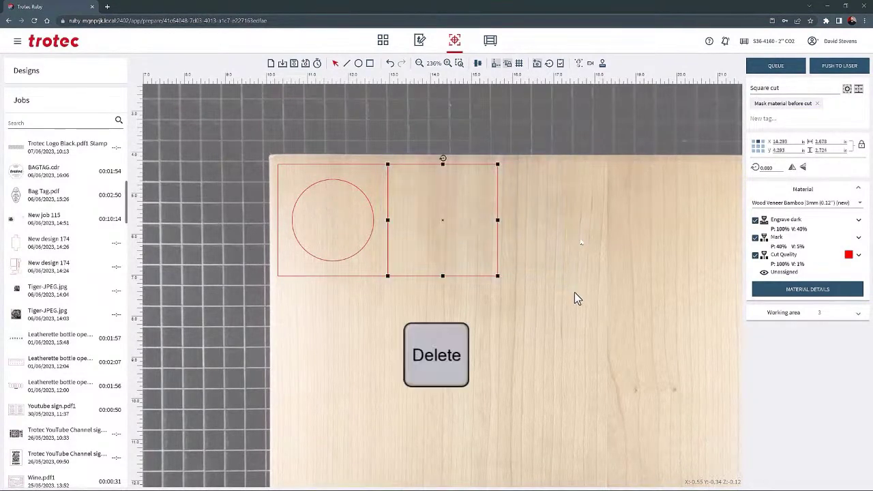
# Step: With the proportion lock released, set the remaining rectangle to 3 by 3 in, and select the circle to view its size
pyautogui.click(389, 220)
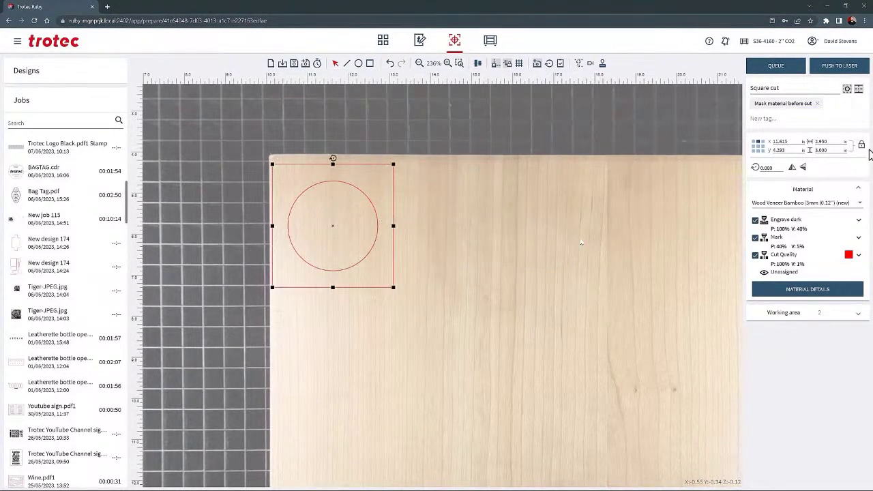
pyautogui.click(818, 143)
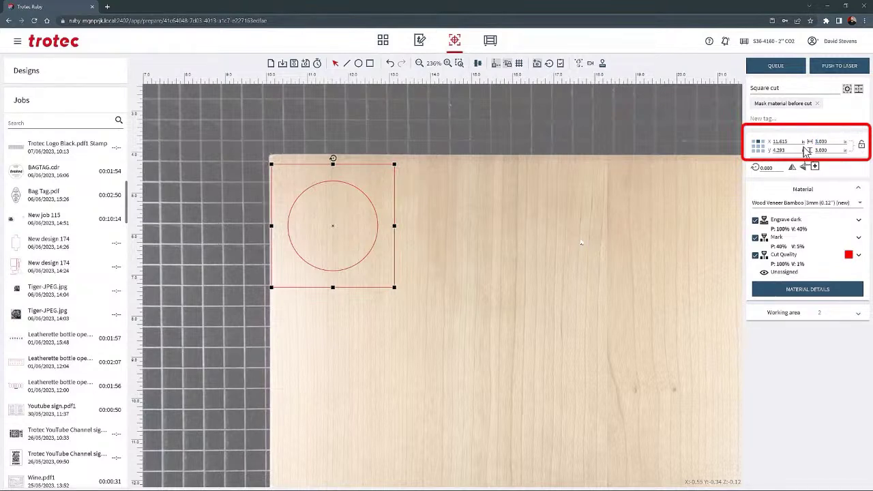
pyautogui.click(450, 253)
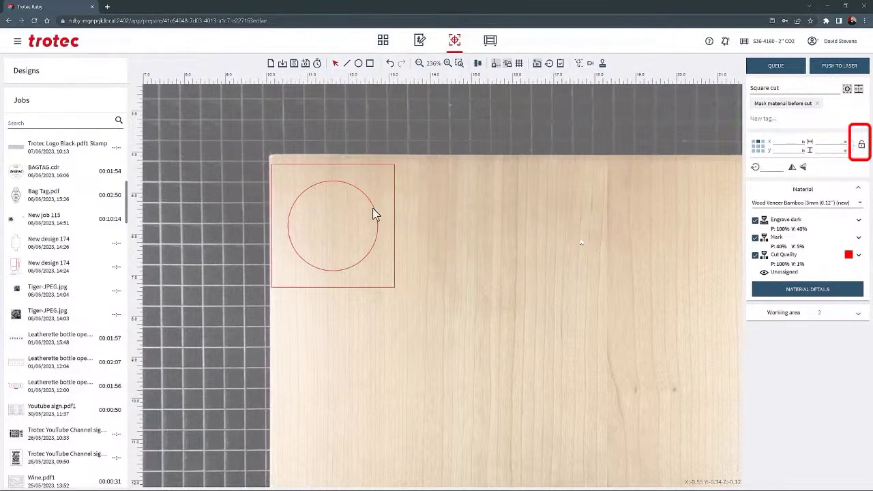
pyautogui.click(343, 213)
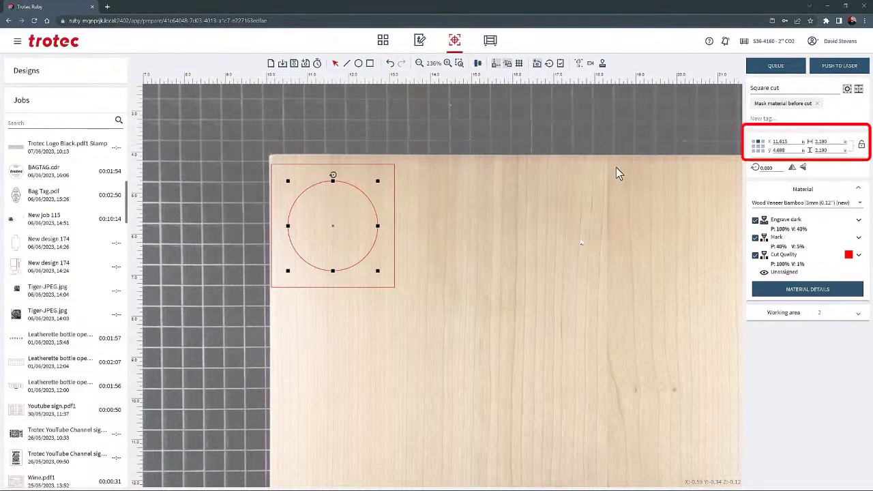
# Step: Select the square and circle together and set the X position of their upper-left reference point to 14 in
pyautogui.moveTo(262, 140); pyautogui.dragTo(463, 282)
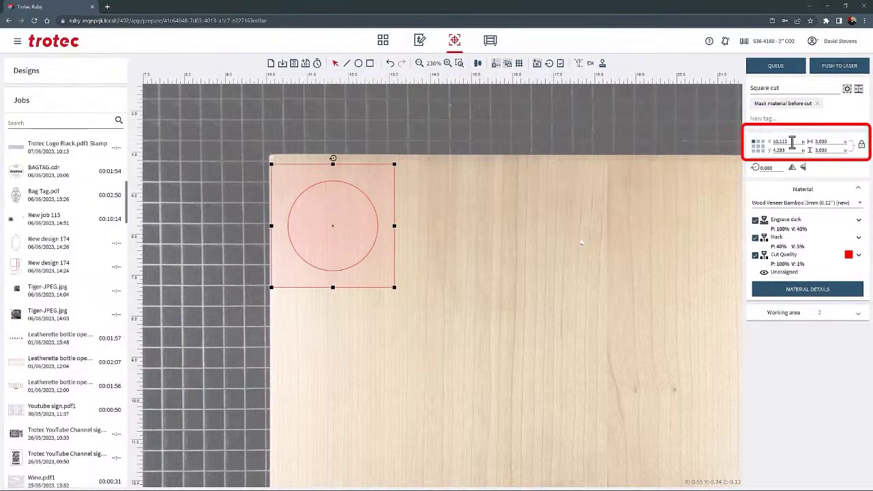
pyautogui.moveTo(791, 141); pyautogui.dragTo(773, 141)
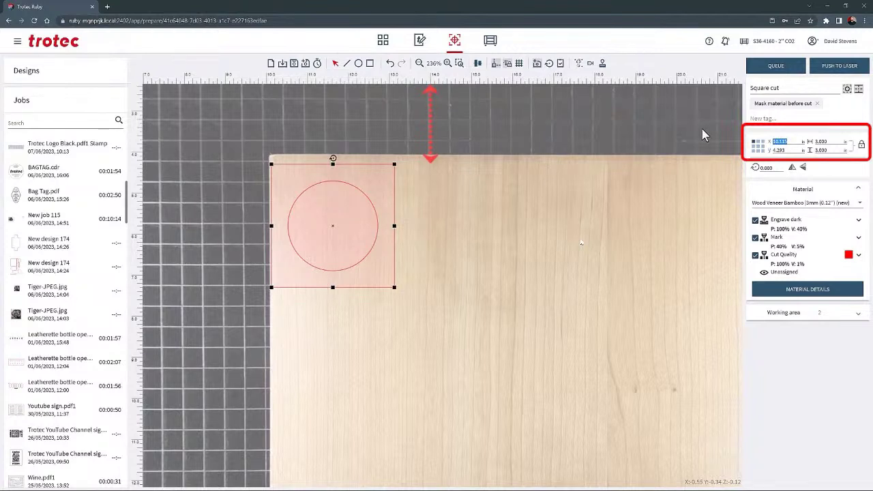
pyautogui.write('14')
pyautogui.press('Return')
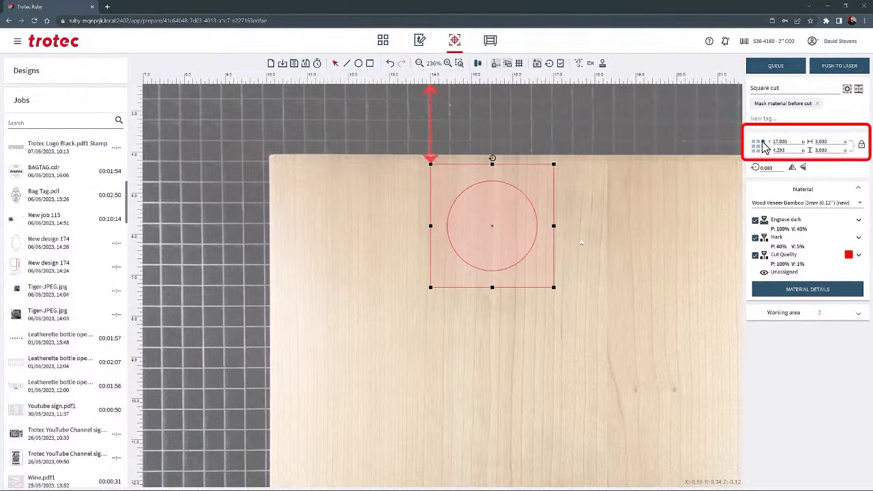
# Step: Set the X position of the selected shapes to 14 in, measured from their upper-right reference point
pyautogui.doubleClick(787, 143)
pyautogui.write('1')
pyautogui.press('Return')
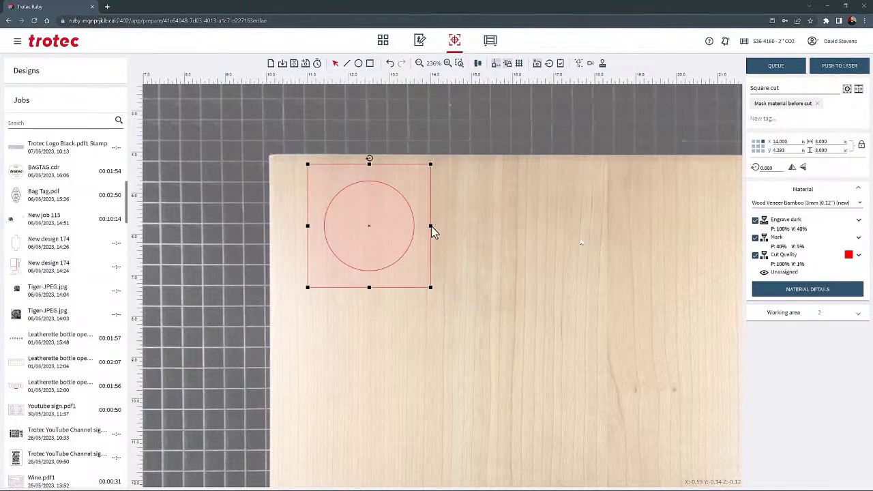
# Step: Stretch the square to about 4.16 in wide and rotate it freehand clockwise by about 2 degrees
pyautogui.moveTo(431, 226); pyautogui.dragTo(505, 230)
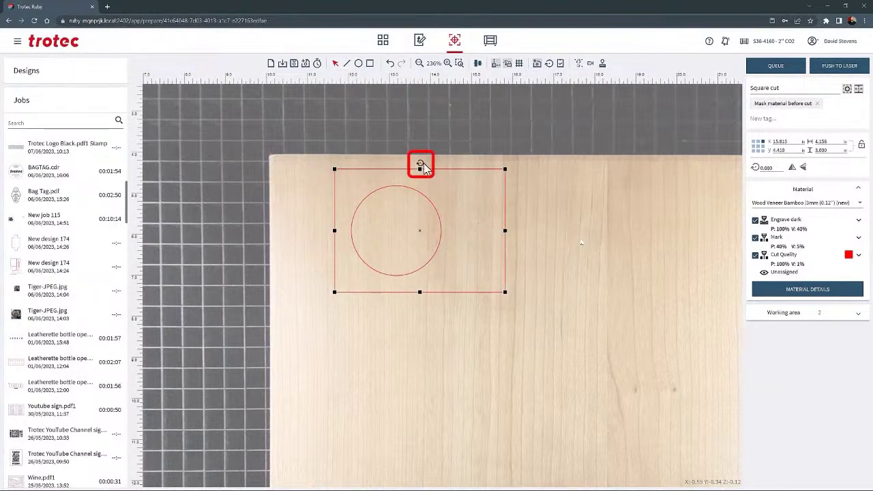
pyautogui.moveTo(421, 166)
pyautogui.mouseDown()
pyautogui.moveTo(452, 178)
pyautogui.moveTo(384, 175)
pyautogui.moveTo(423, 174)
pyautogui.mouseUp()
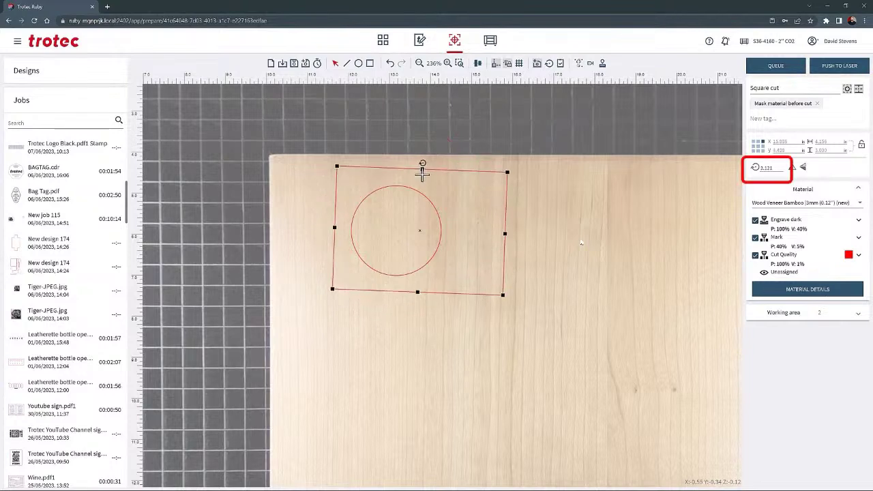
# Step: Set the rectangle's rotation to exactly 33 degrees, and change it to 90 degrees
pyautogui.doubleClick(770, 167)
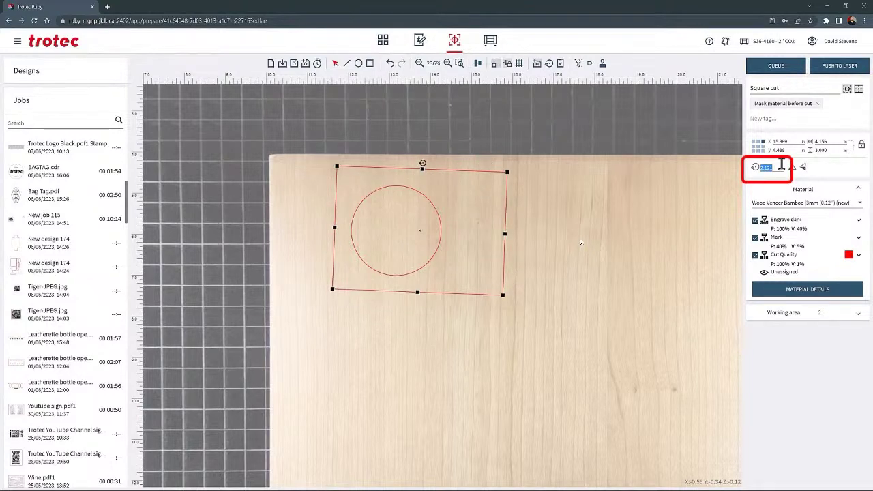
pyautogui.write('33')
pyautogui.press('Return')
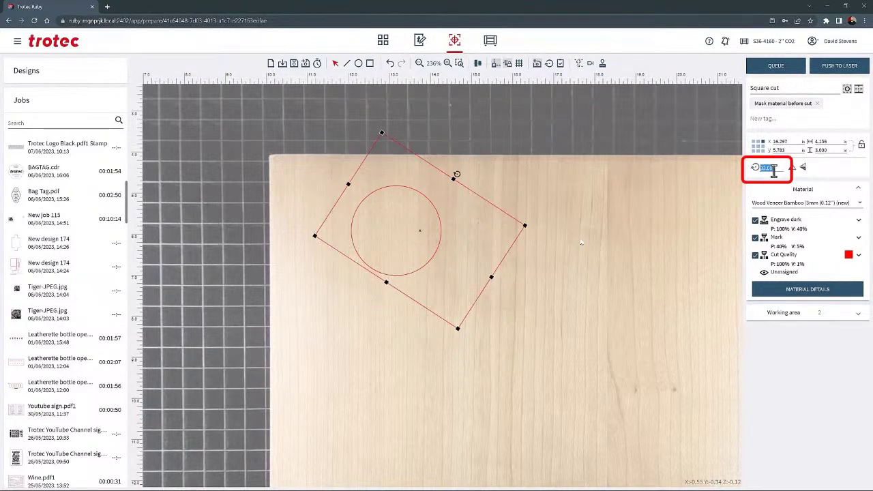
pyautogui.write('90')
pyautogui.press('Return')
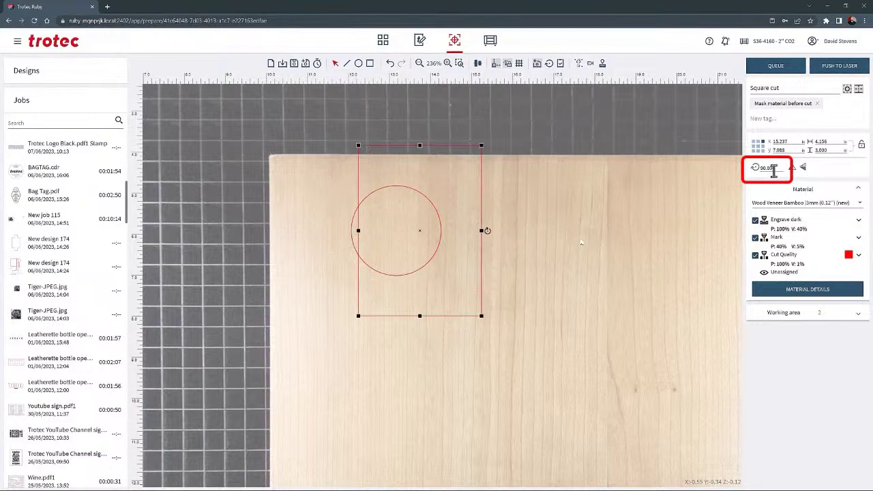
# Step: Open the Tiger-JPEG.jpg job dated 14:03 without saving the current one, and mirror the tiger artwork horizontally
pyautogui.click(39, 315)
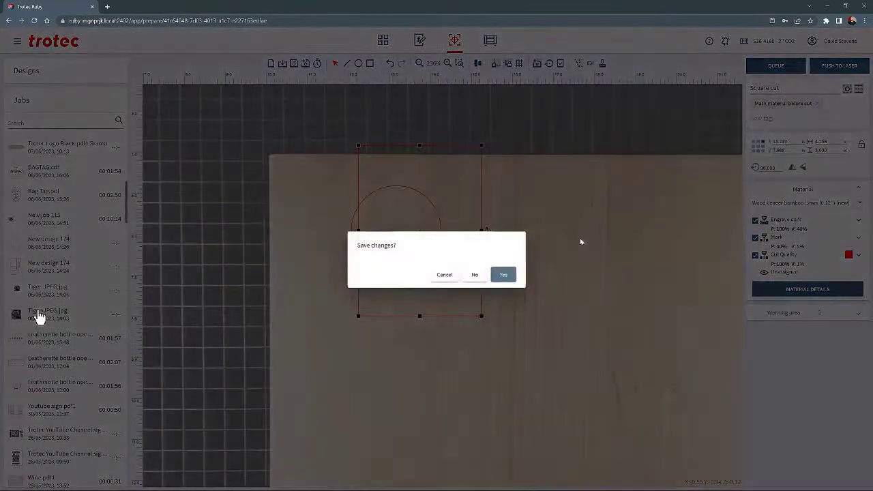
pyautogui.click(472, 274)
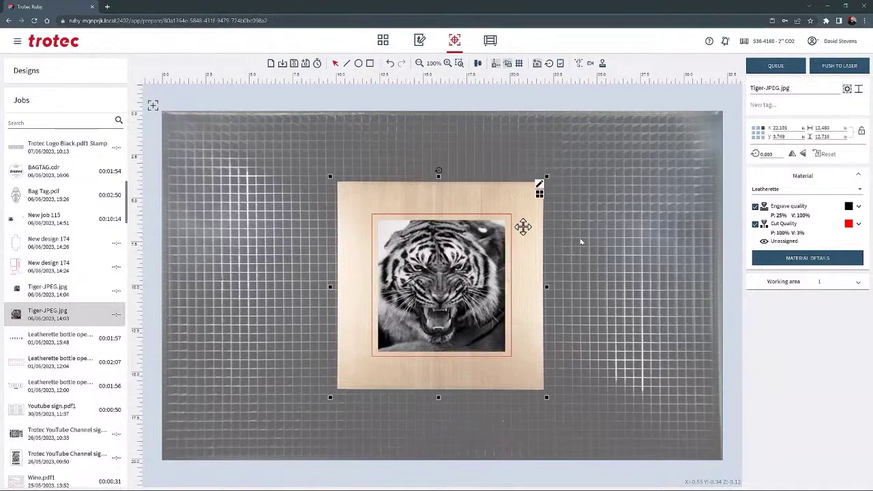
pyautogui.click(797, 157)
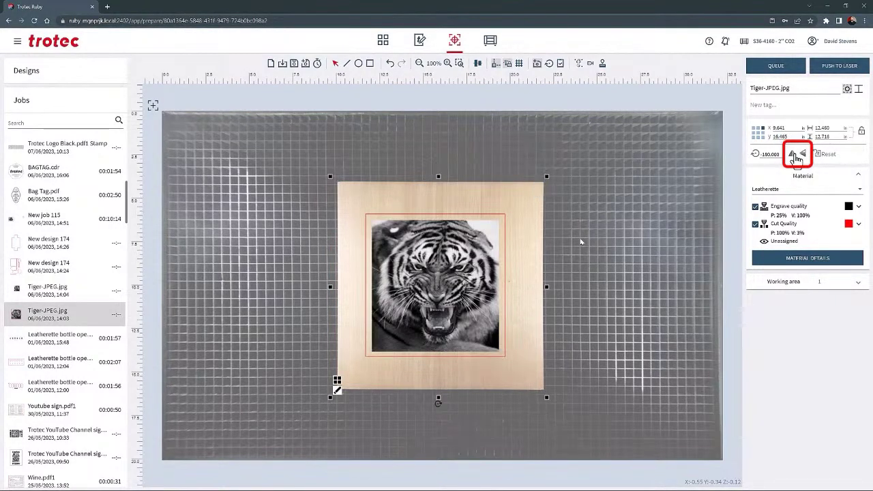
# Step: Try the mirroring options on the tiger artwork several times and reset its transformations
pyautogui.click(797, 156)
pyautogui.click(797, 157)
pyautogui.click(796, 157)
pyautogui.click(796, 156)
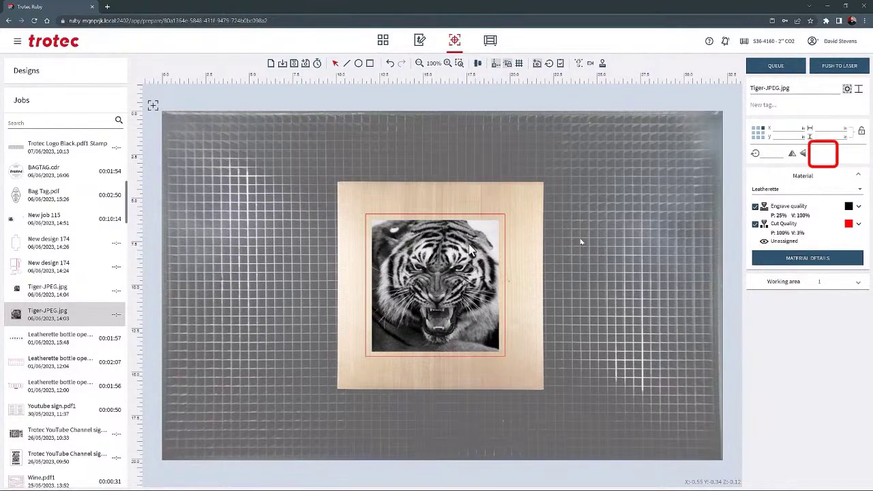
pyautogui.click(823, 154)
# Step: Open the Trotec YouTube Channel sign job dated 26/05/2023, 10:33, without saving the current job
pyautogui.click(59, 440)
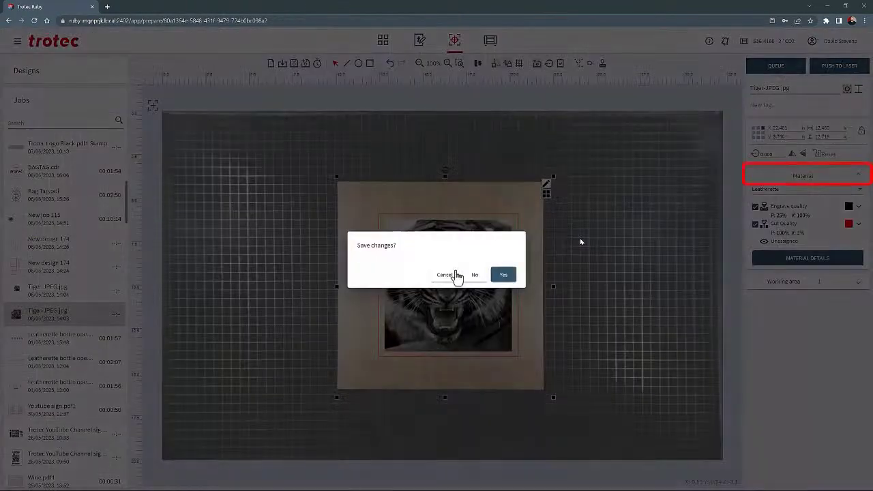
pyautogui.click(455, 275)
# Step: Assign the Wood Veneer Cherry |3mm (0.12") material to the job and scale the sign down to about 8.05 by 10.74 in
pyautogui.click(808, 191)
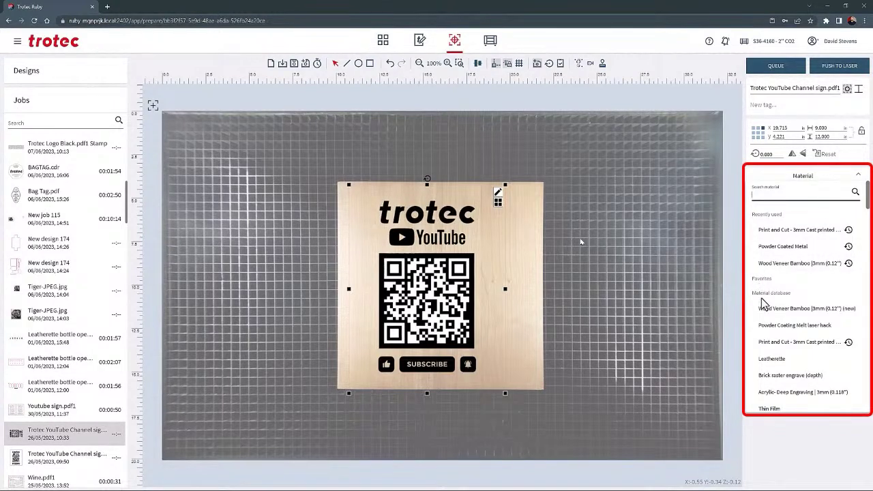
pyautogui.scroll(-2, 769, 348)
pyautogui.scroll(2, 769, 348)
pyautogui.write('cherry')
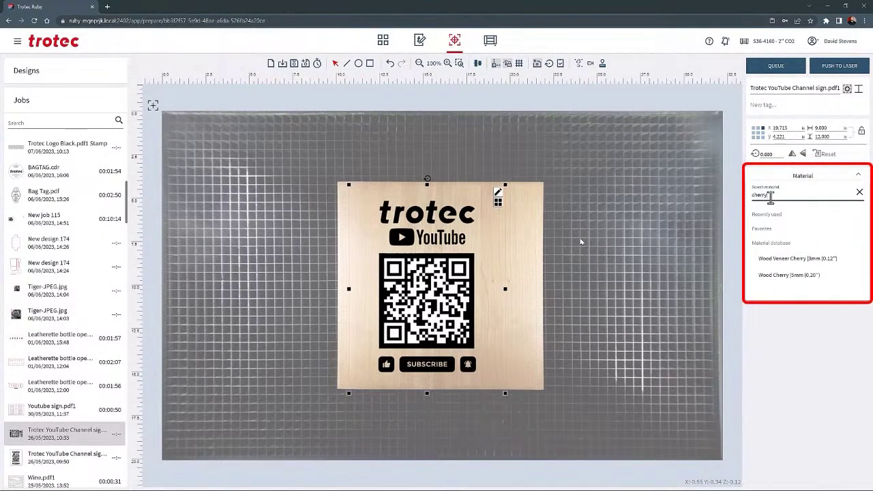
pyautogui.click(784, 259)
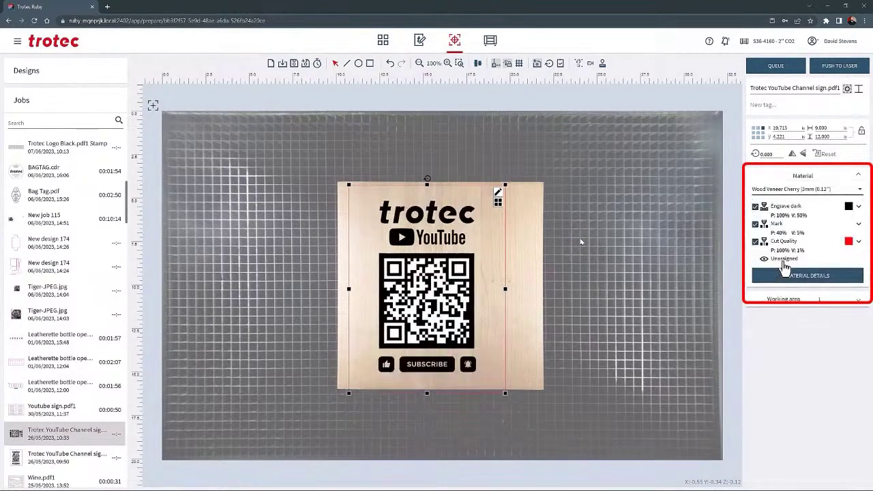
pyautogui.moveTo(505, 393); pyautogui.dragTo(489, 371)
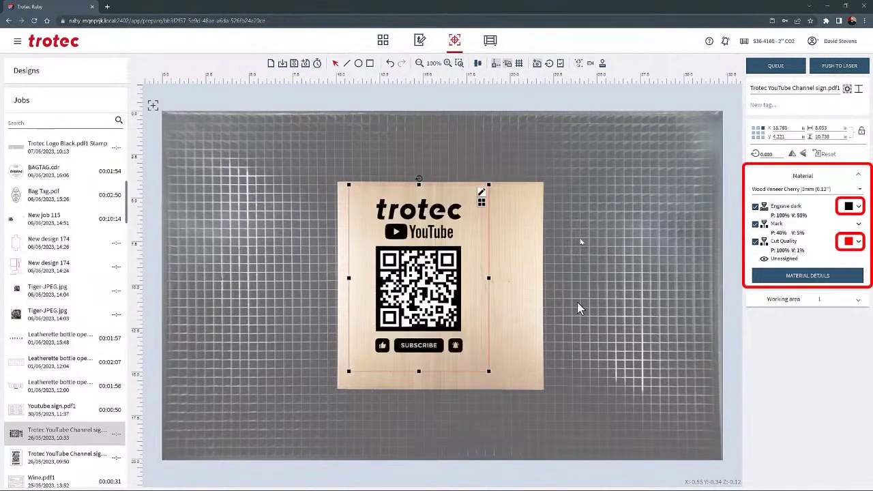
# Step: Expand the Engrave dark effect's settings and examine its power, speed, DPI, laser source and air assist options
pyautogui.click(859, 208)
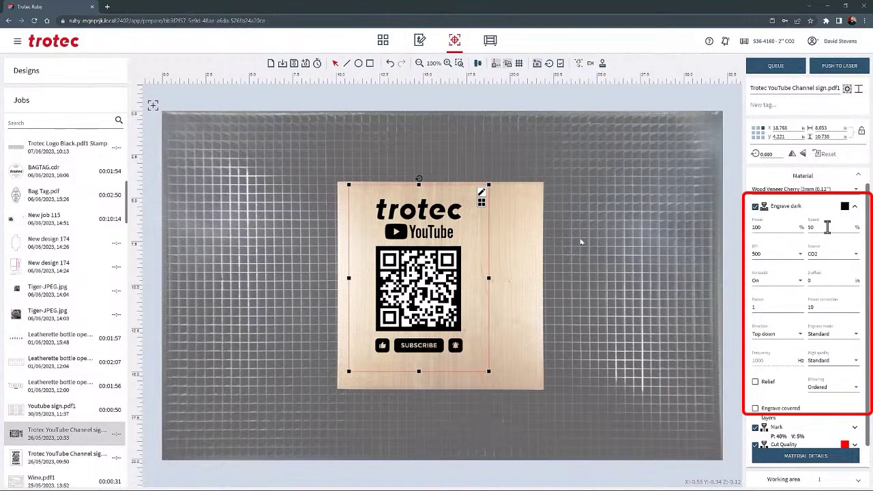
pyautogui.click(800, 259)
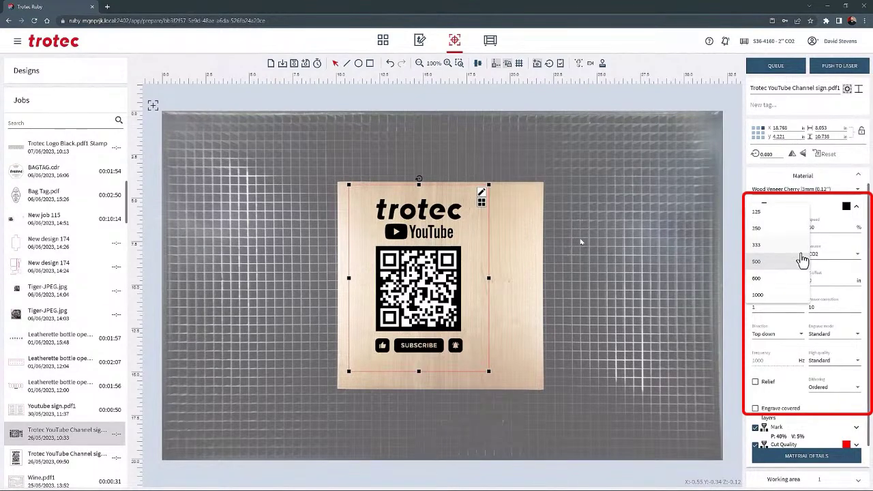
pyautogui.click(848, 261)
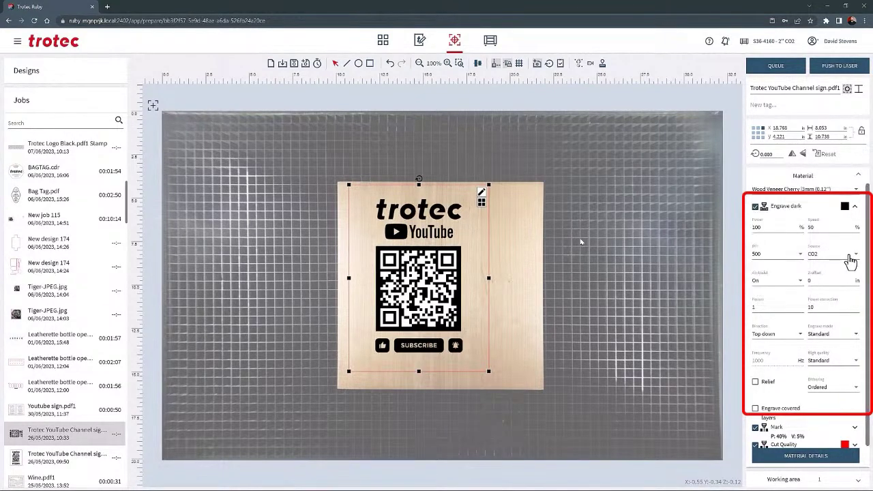
pyautogui.click(857, 259)
pyautogui.click(856, 260)
pyautogui.click(799, 283)
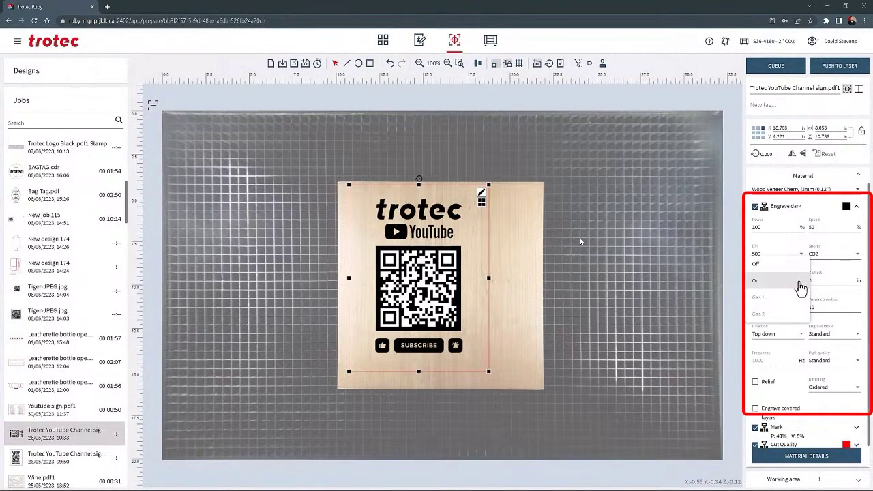
pyautogui.click(800, 283)
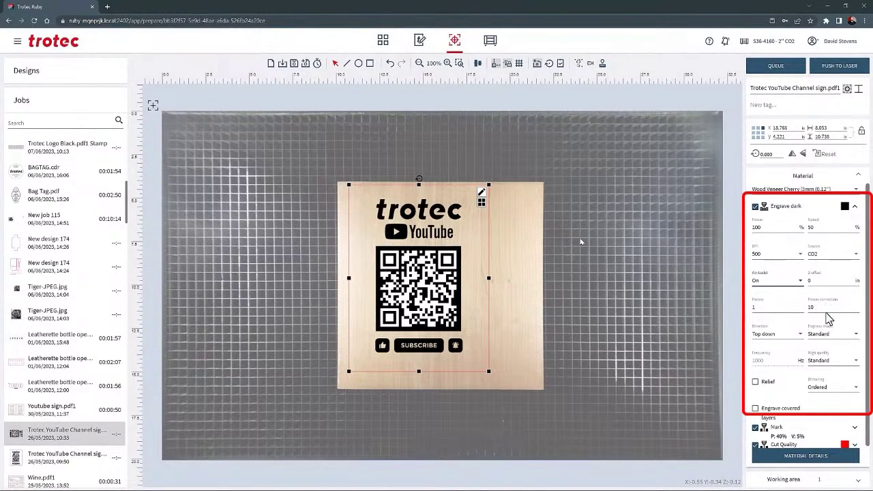
# Step: Examine the Engrave dark effect's direction, engrave mode, high quality and dithering options without changing them
pyautogui.click(801, 337)
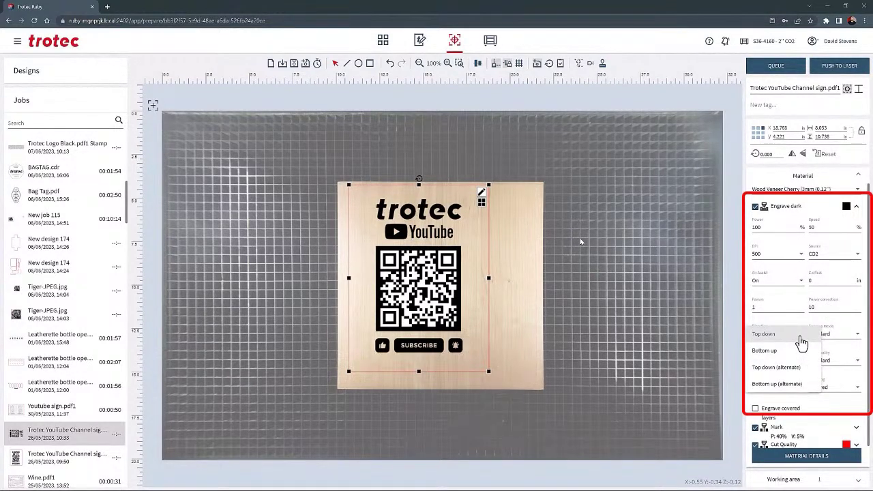
pyautogui.click(801, 341)
pyautogui.click(857, 340)
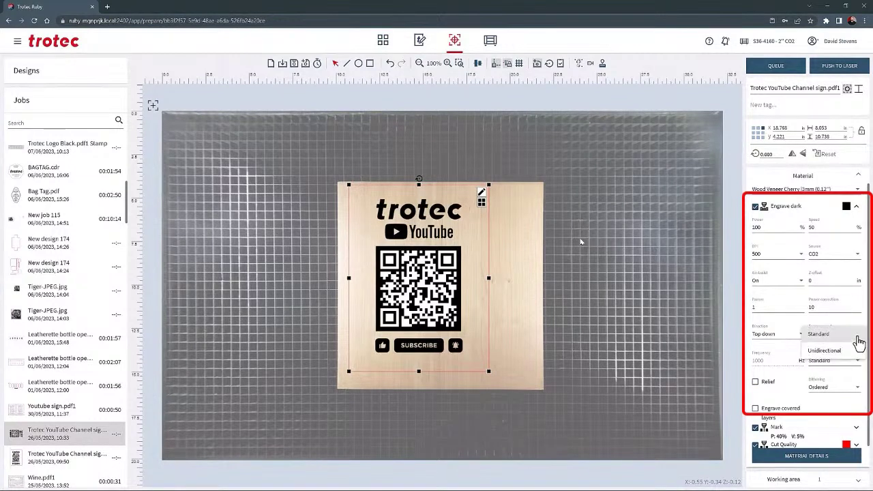
pyautogui.click(856, 338)
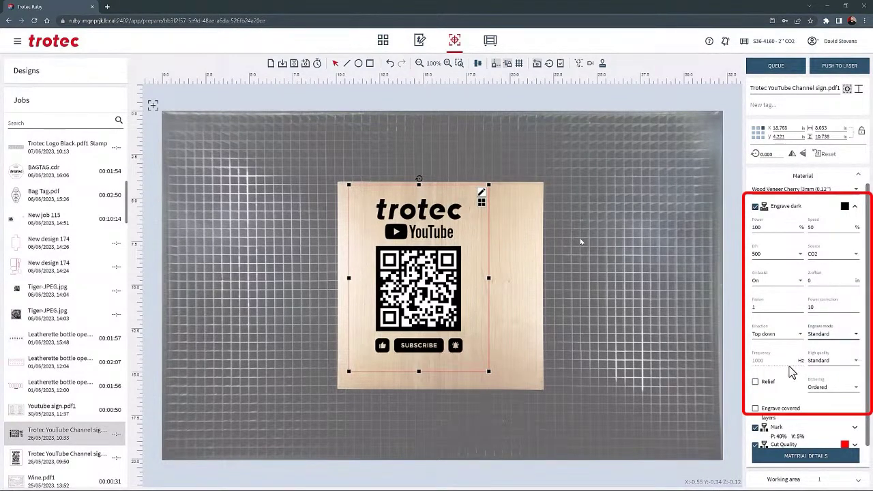
pyautogui.click(857, 362)
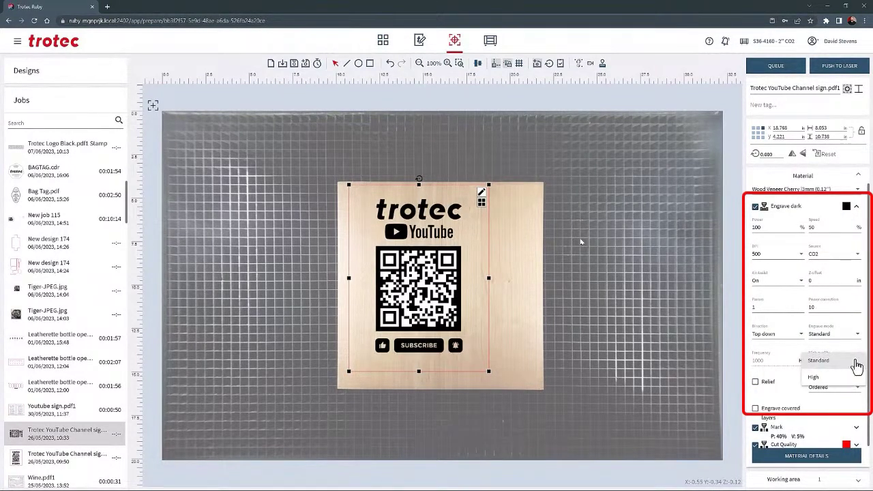
pyautogui.click(857, 366)
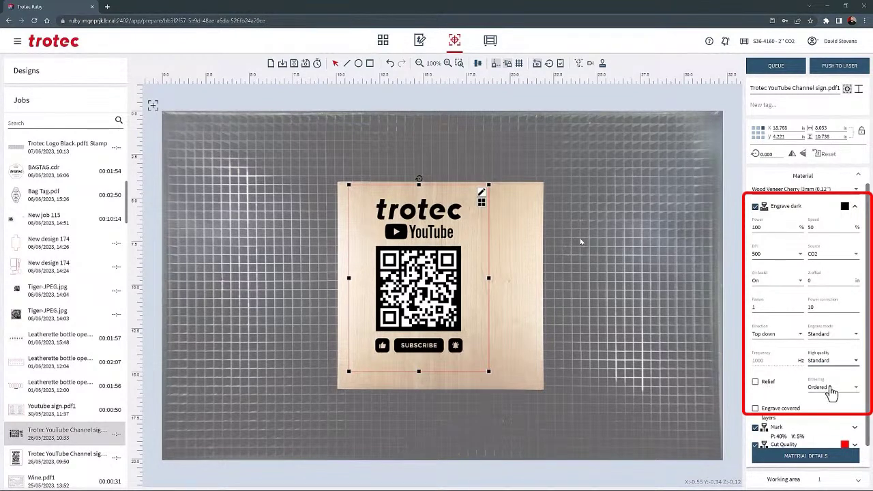
pyautogui.click(856, 390)
pyautogui.click(857, 390)
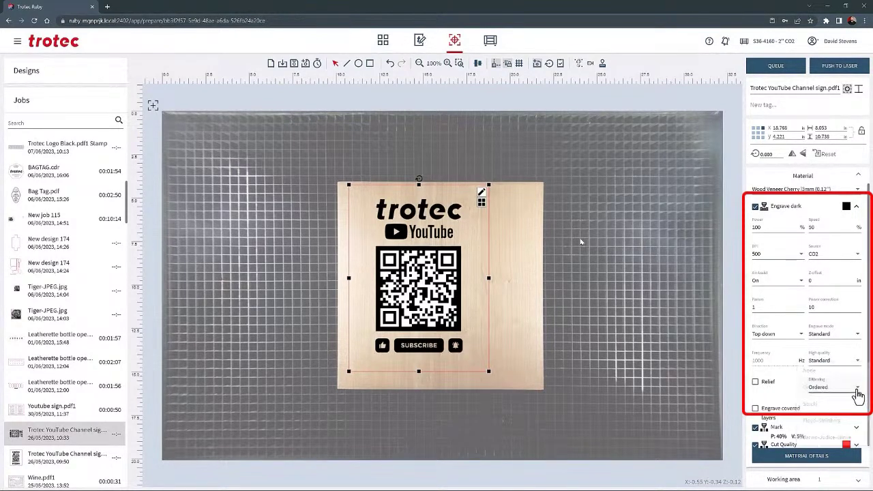
# Step: Try the Relief and Engrave covered layers options of Engrave dark, restore them and collapse the effect's settings
pyautogui.scroll(-1, 841, 390)
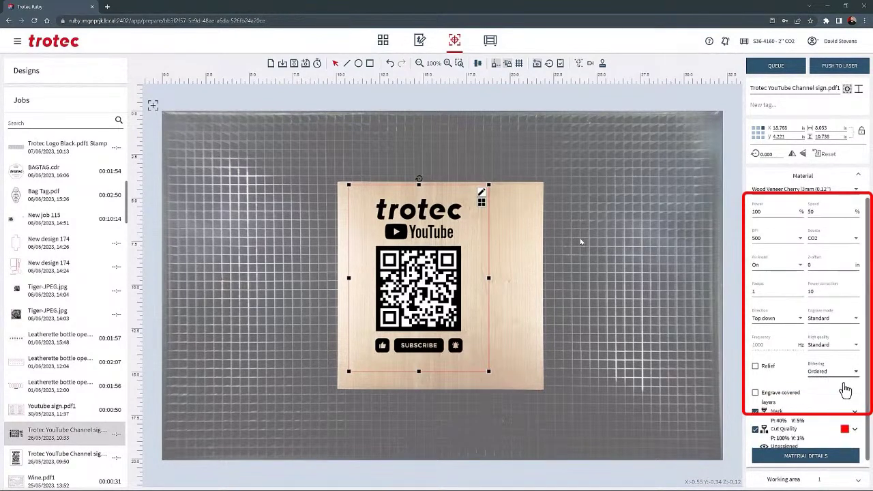
pyautogui.click(756, 360)
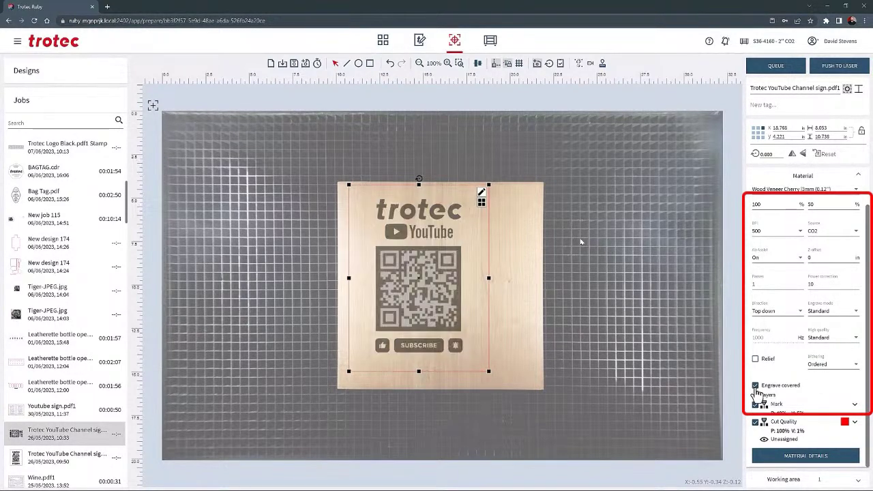
pyautogui.click(859, 205)
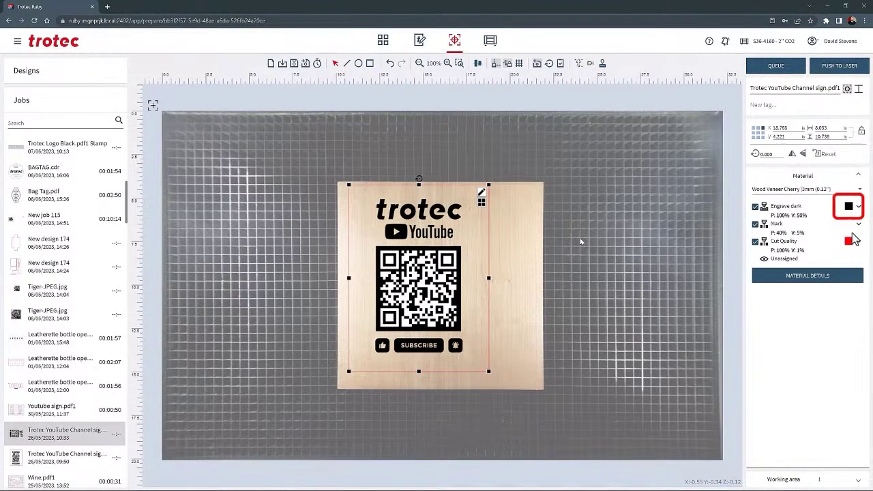
# Step: View the effects available for the black layer, and switch Print&Cut mode on and back off
pyautogui.click(851, 209)
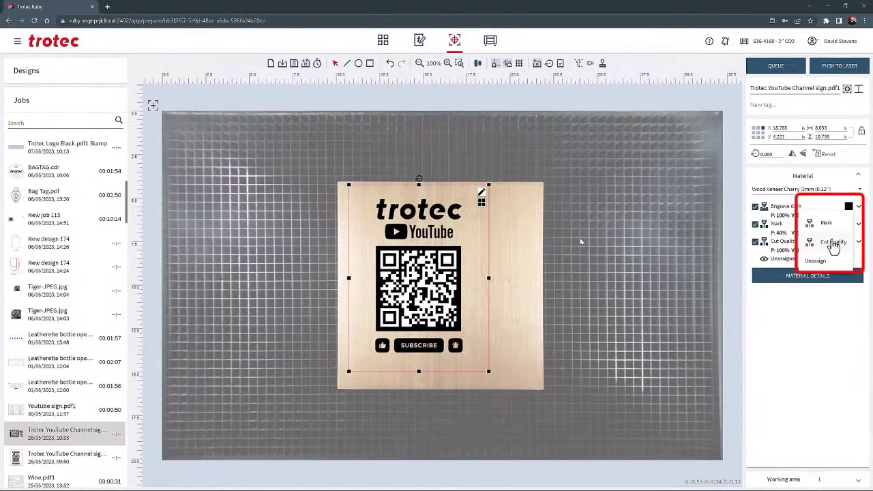
pyautogui.click(578, 63)
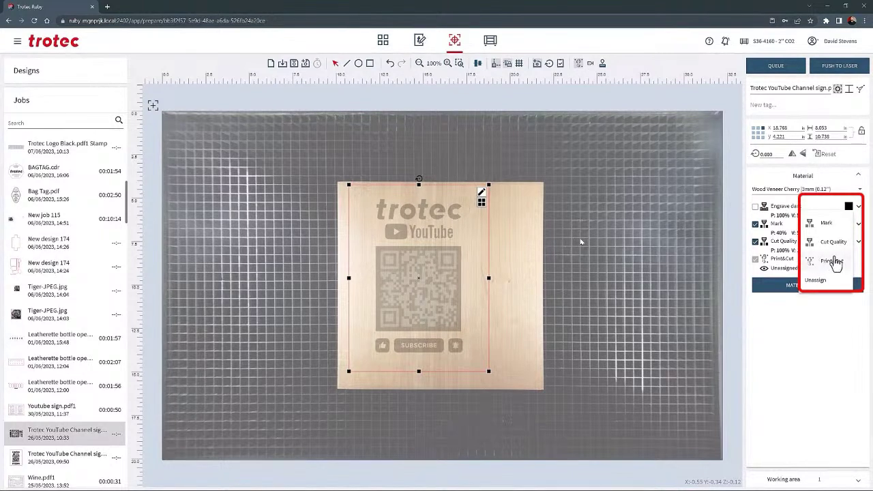
pyautogui.click(579, 64)
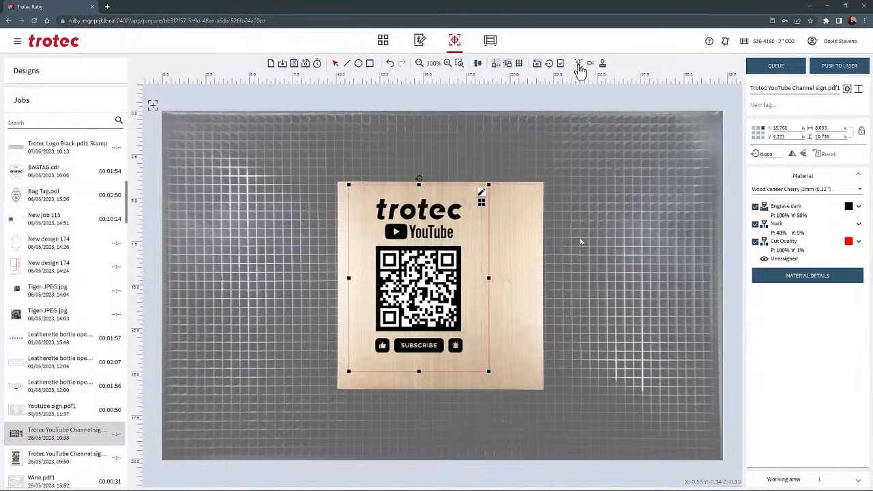
# Step: Examine the Cut Quality effect's air assist and path planning options, keep On and Throughput, and collapse its settings
pyautogui.click(859, 242)
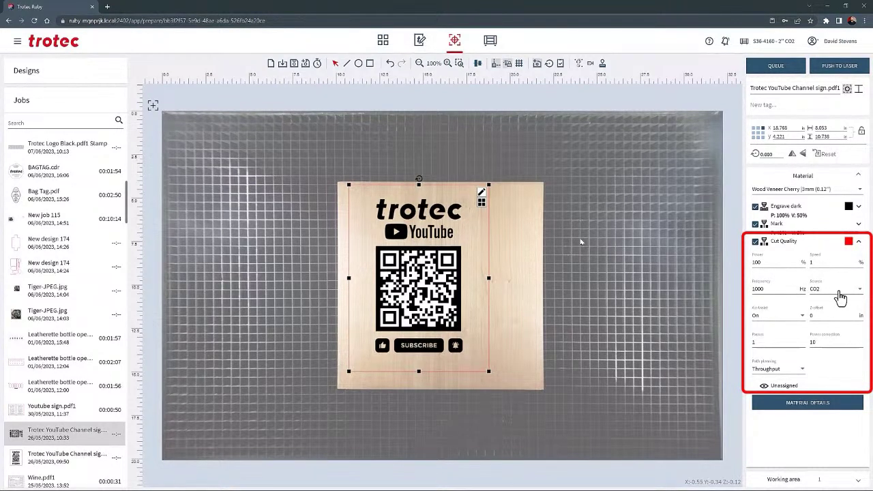
pyautogui.click(803, 317)
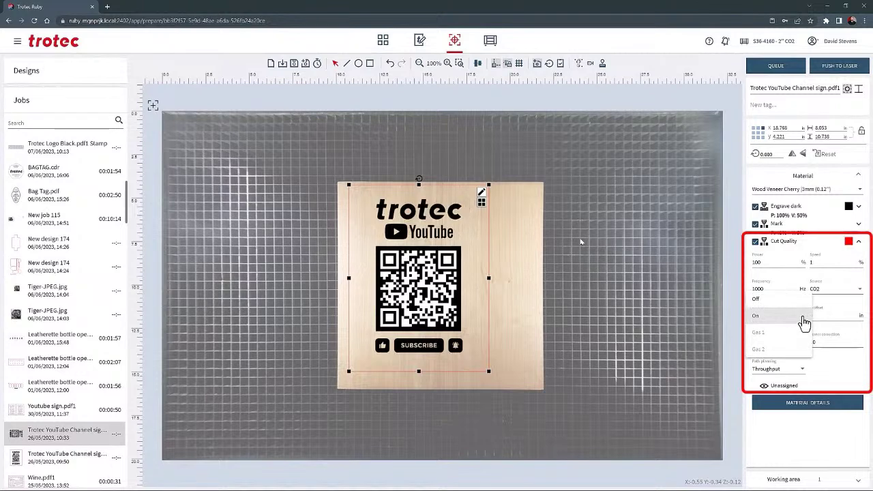
pyautogui.click(804, 320)
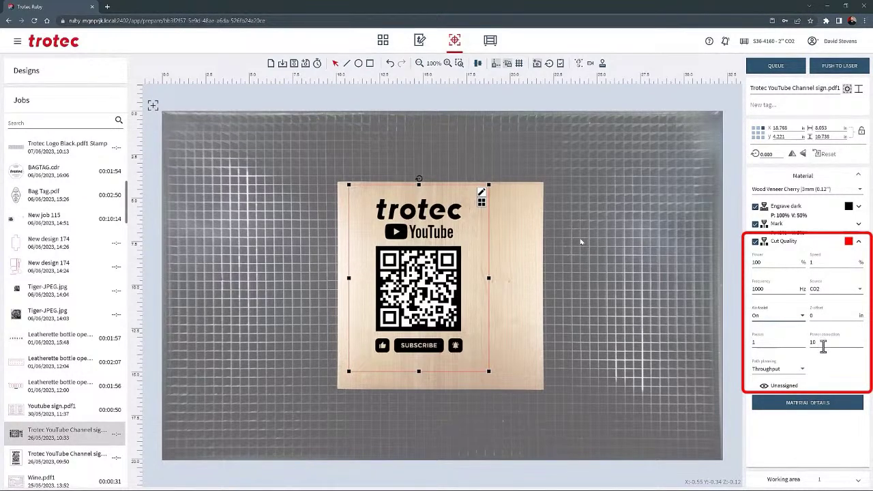
pyautogui.click(803, 374)
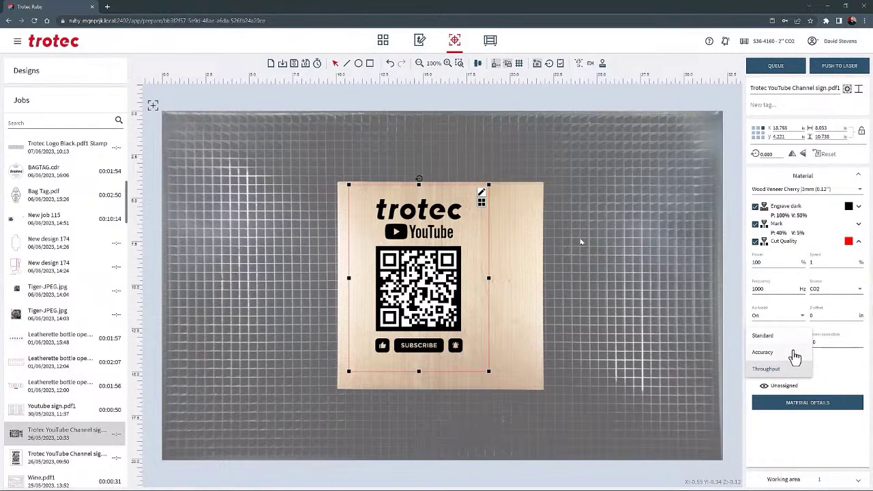
pyautogui.click(795, 368)
pyautogui.click(859, 244)
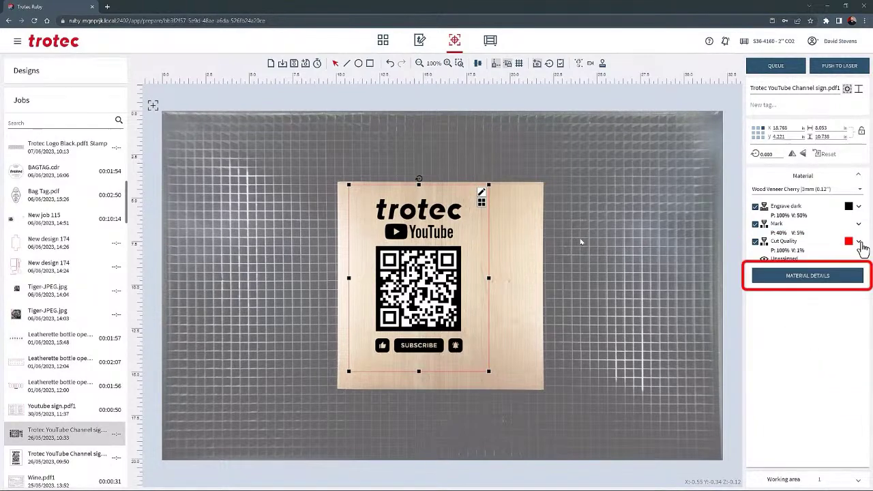
# Step: Open the sign's material details and examine the advanced settings and further actions of the Engrave dark effect
pyautogui.click(820, 281)
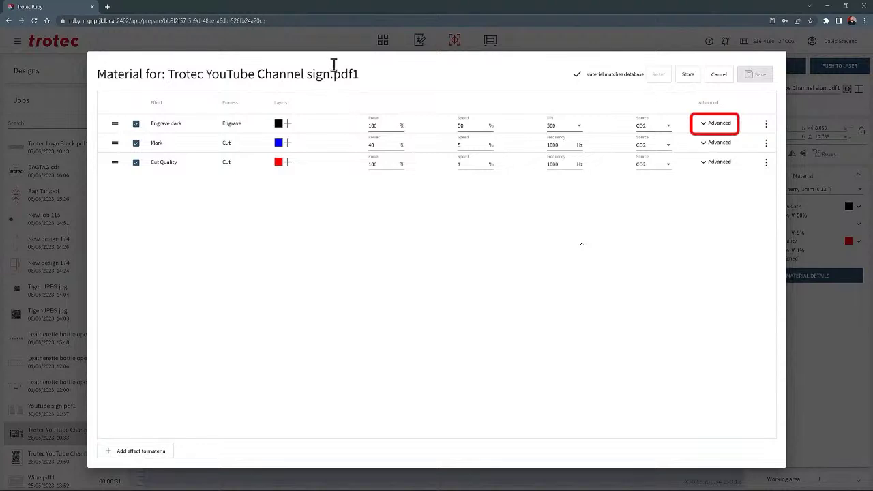
pyautogui.click(705, 129)
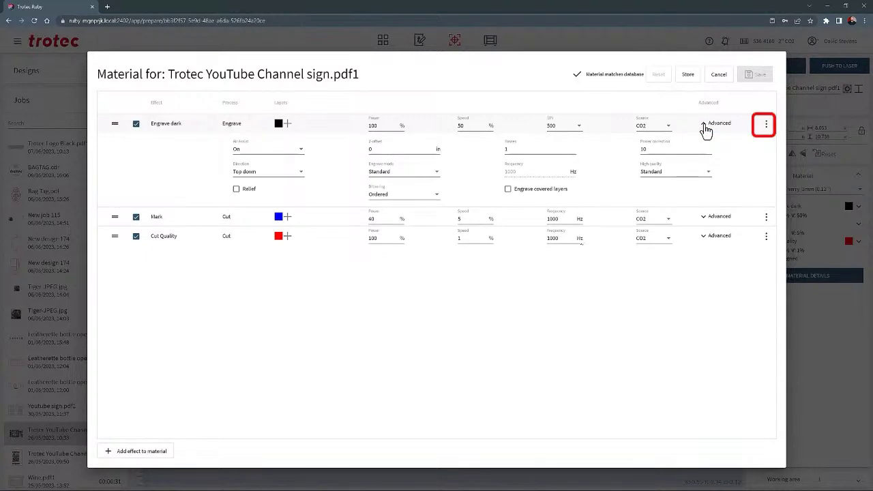
pyautogui.click(766, 124)
pyautogui.click(766, 126)
pyautogui.click(704, 124)
# Step: Examine the advanced settings of the Mark and Cut Quality effects, collapsing each one again
pyautogui.click(703, 144)
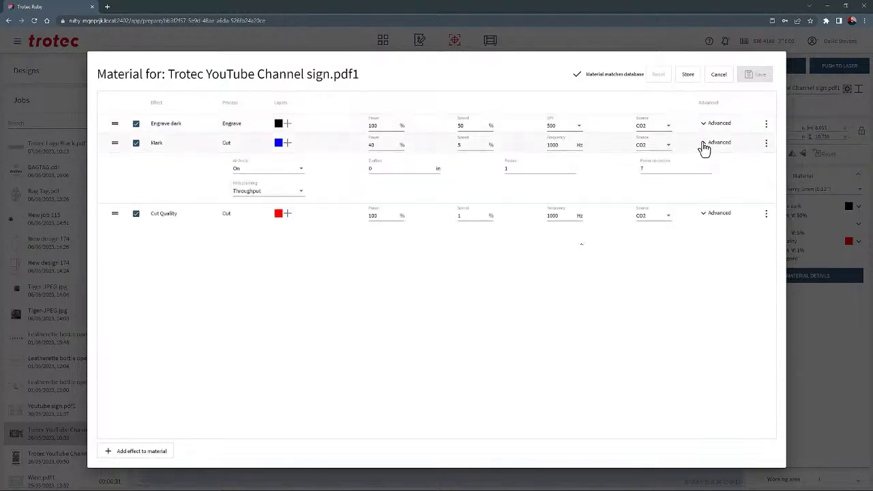
pyautogui.click(703, 144)
pyautogui.click(705, 162)
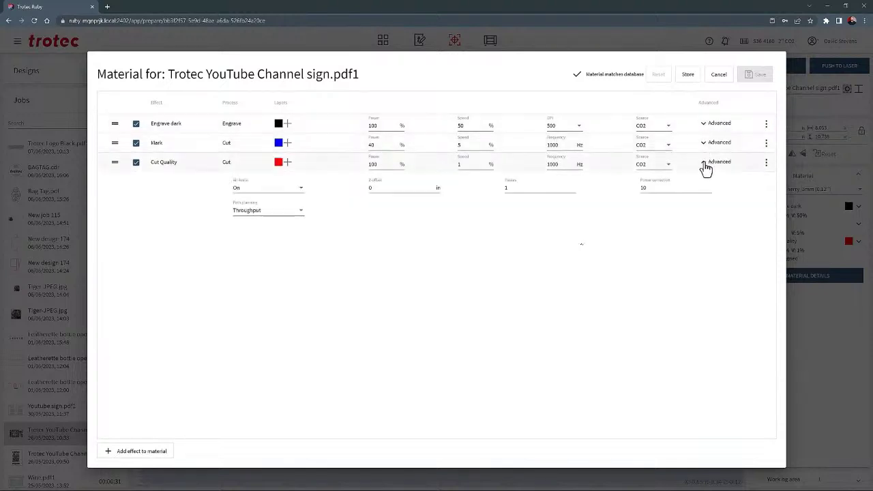
pyautogui.click(704, 164)
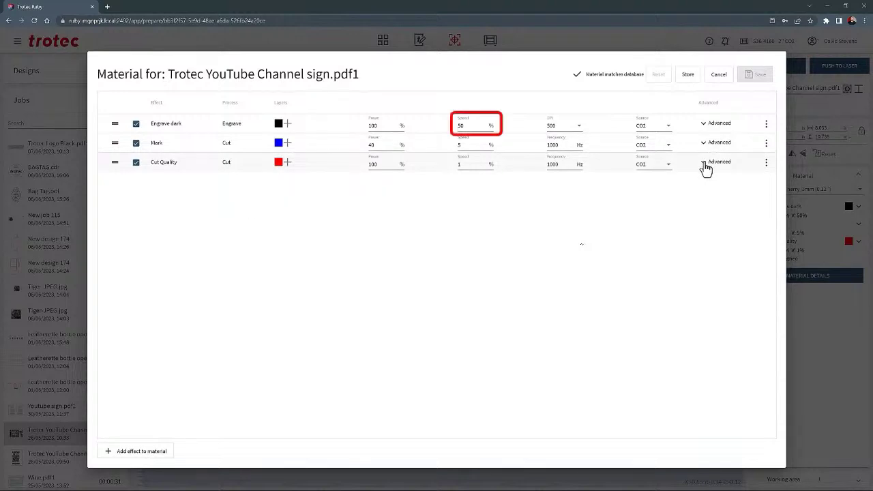
# Step: Set the Engrave dark effect's speed to 60 % in the material details
pyautogui.doubleClick(460, 126)
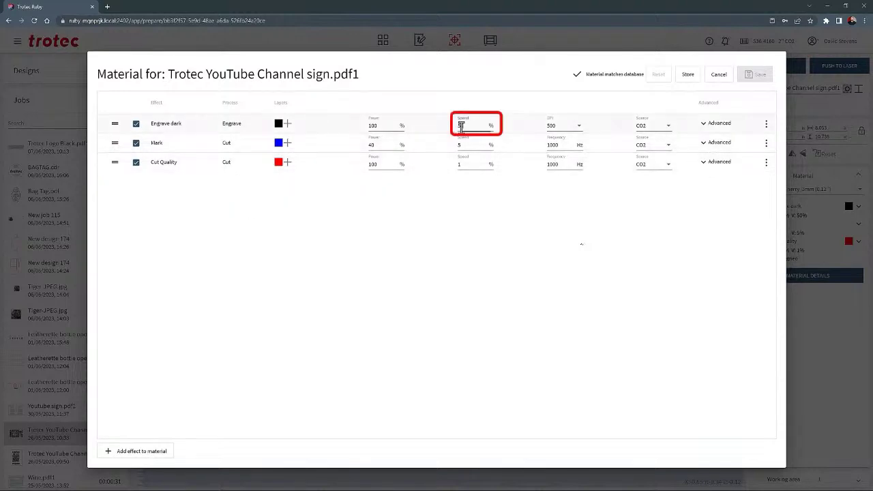
pyautogui.write('60')
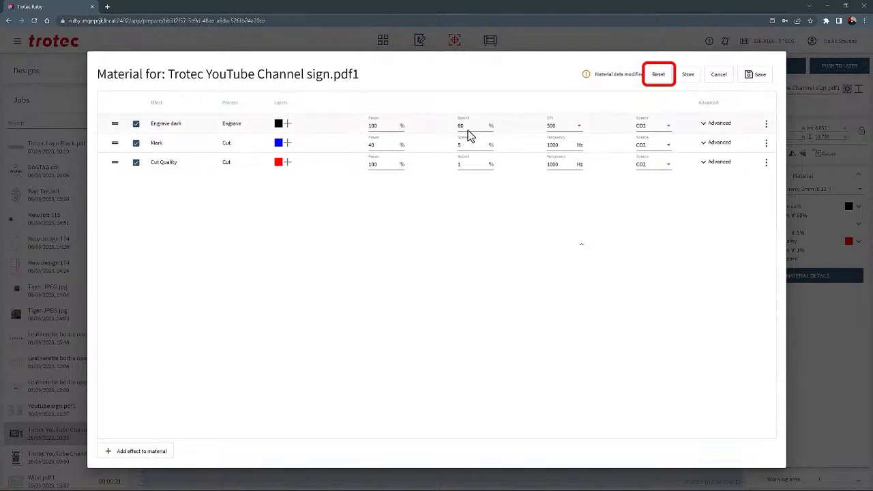
# Step: Reset the modified material data, and set the Engrave dark effect's speed to 60 % again
pyautogui.click(657, 76)
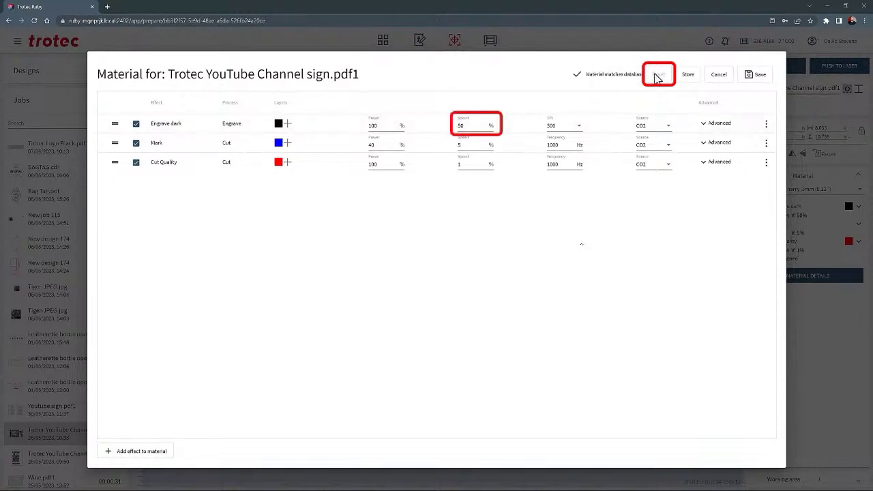
pyautogui.doubleClick(459, 126)
pyautogui.write('60')
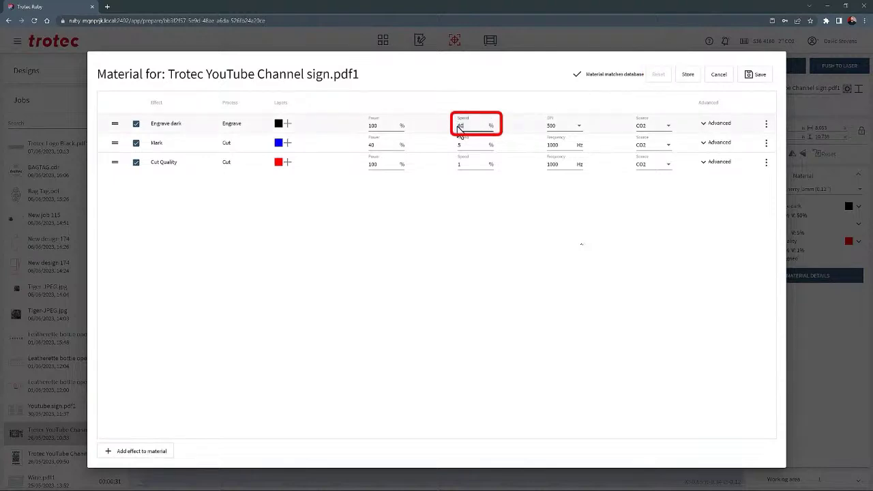
# Step: Store the changed parameters by overwriting the existing material, and save the sign's material details
pyautogui.click(689, 78)
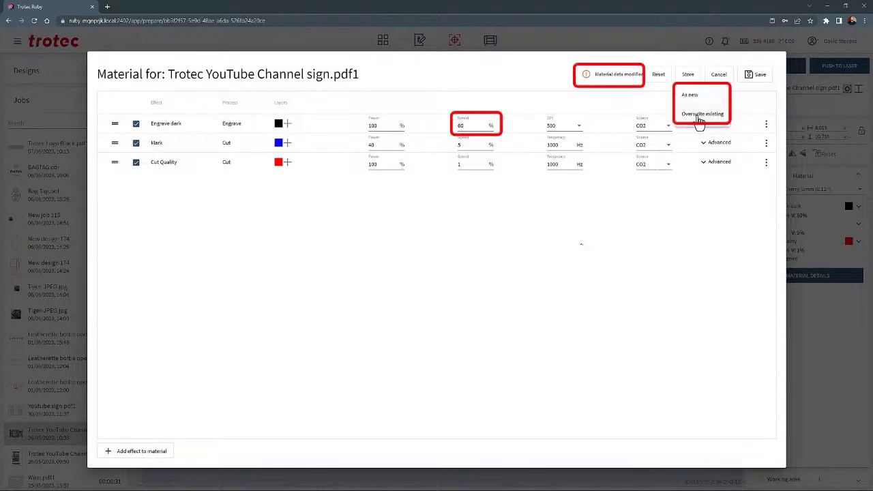
pyautogui.click(701, 115)
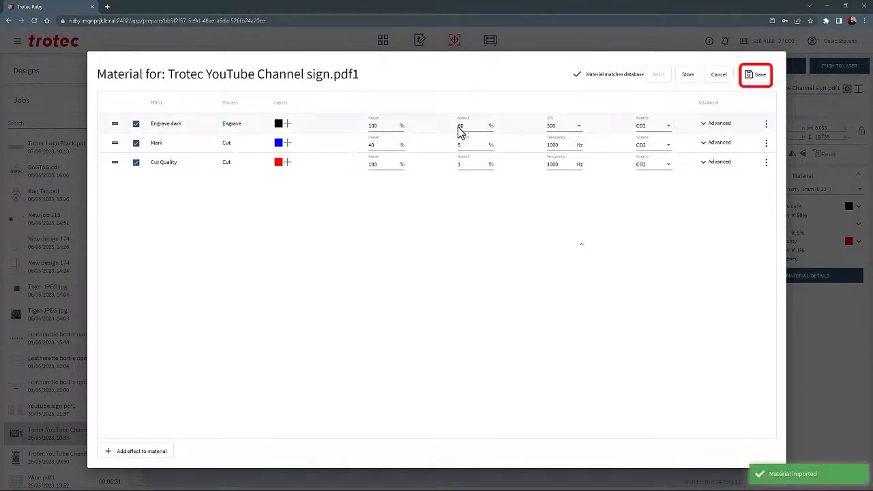
pyautogui.click(758, 77)
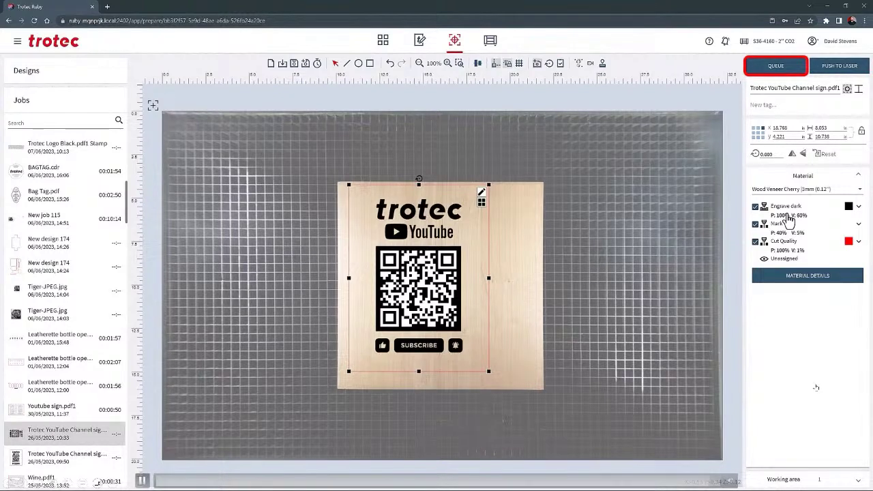
# Step: Push the Trotec YouTube Channel sign job to the laser and move it to the first place in the queue
pyautogui.click(826, 74)
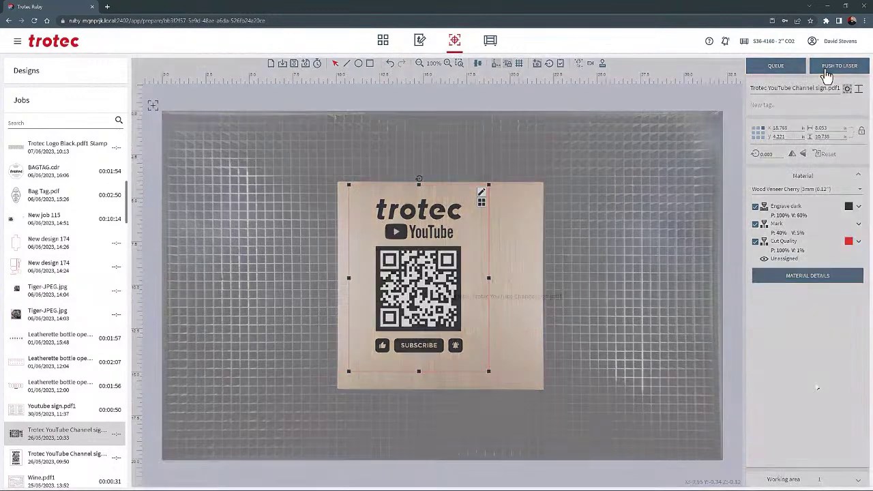
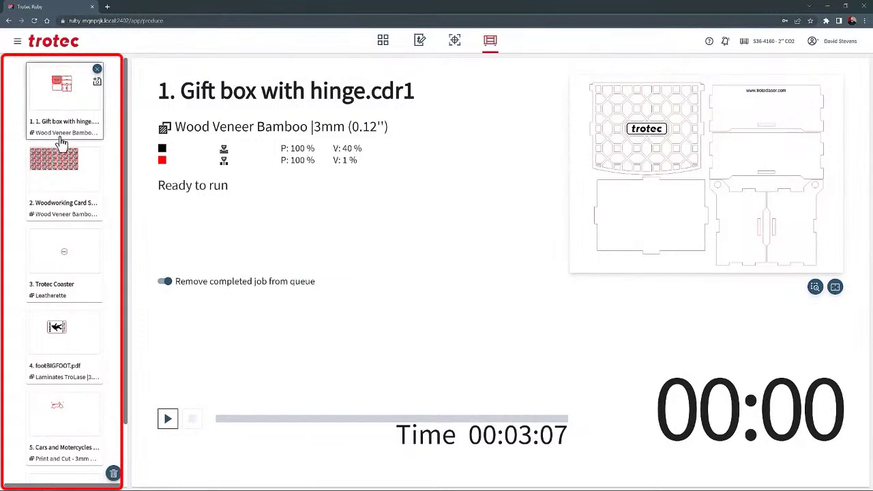
pyautogui.scroll(-1, 61, 198)
pyautogui.scroll(-1, 59, 214)
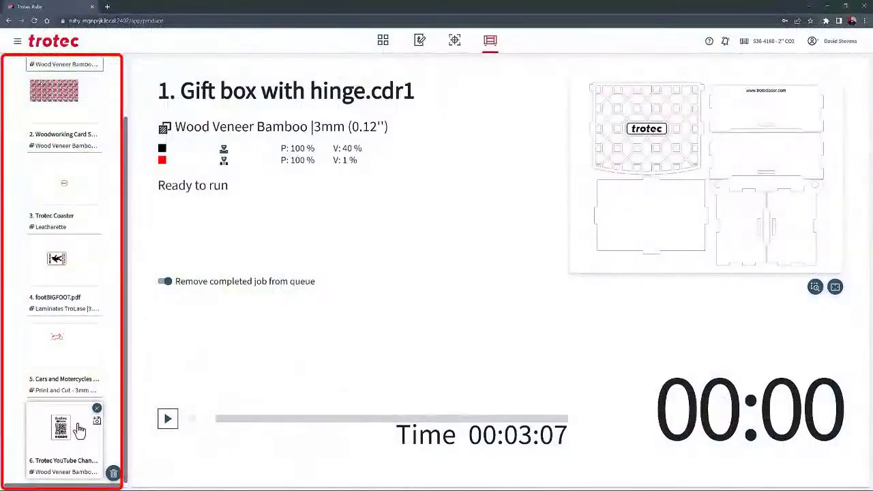
pyautogui.moveTo(68, 443); pyautogui.dragTo(76, 119)
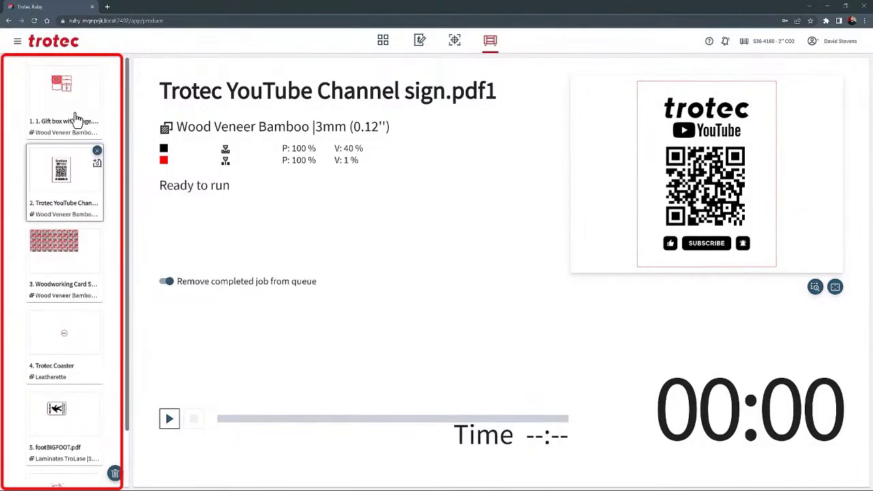
pyautogui.moveTo(75, 179); pyautogui.dragTo(68, 113)
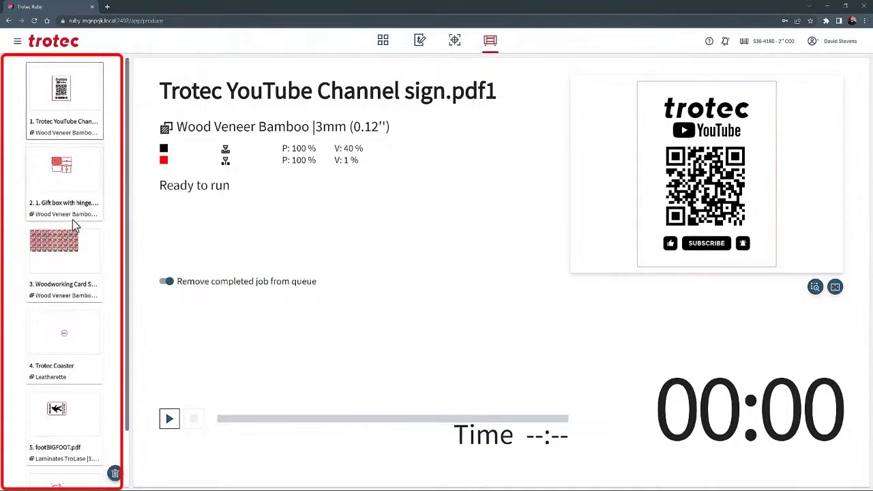
# Step: Review the queued gift box and Woodworking Card jobs, and remove the Trotec Coaster job from the queue
pyautogui.click(78, 192)
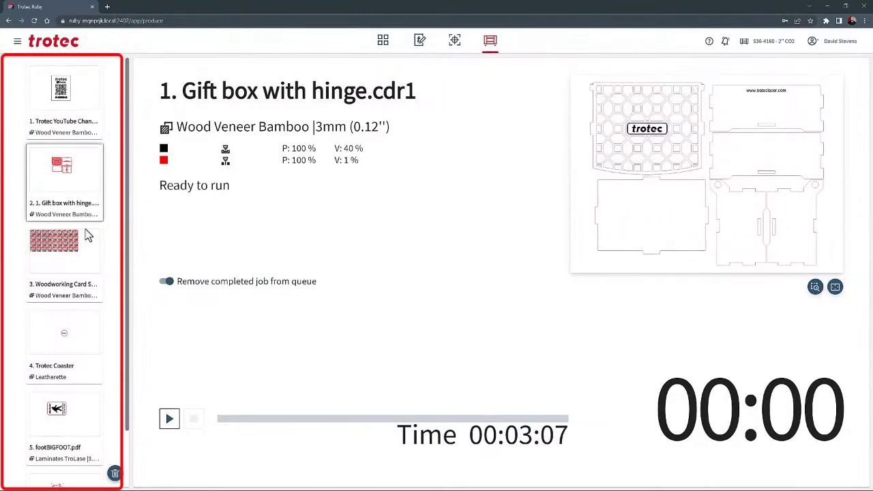
pyautogui.click(91, 253)
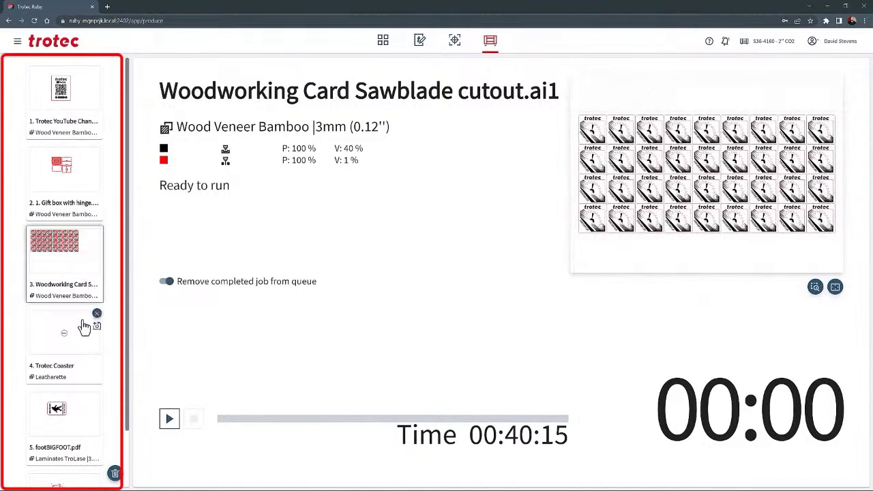
pyautogui.click(87, 333)
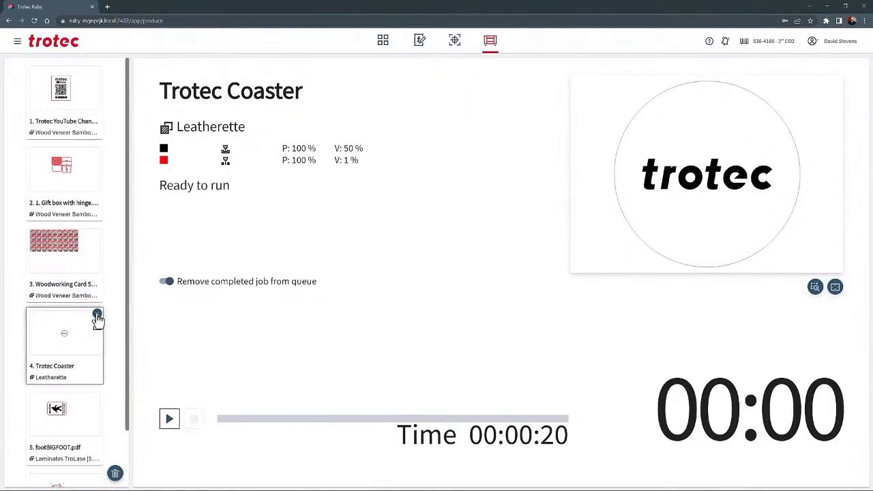
pyautogui.click(97, 315)
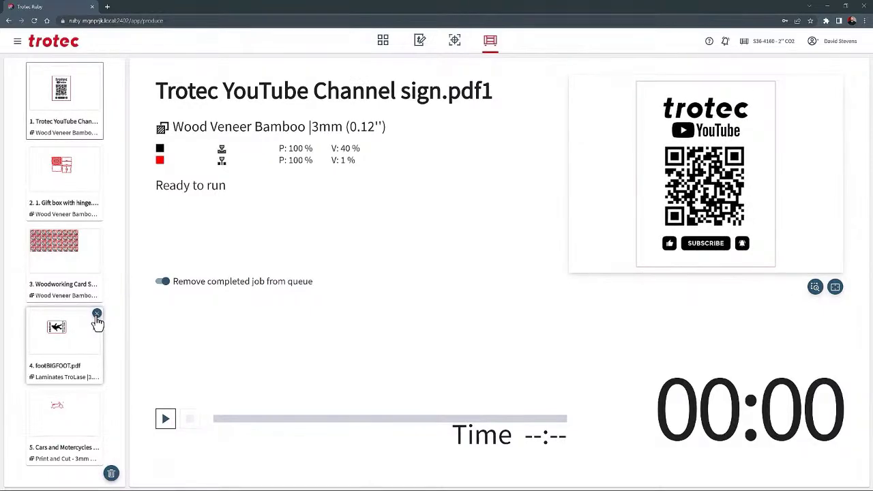
# Step: Examine the Woodworking Card Sawblade cutout job, including the Remove completed job from queue option and its full-screen preview
pyautogui.click(97, 129)
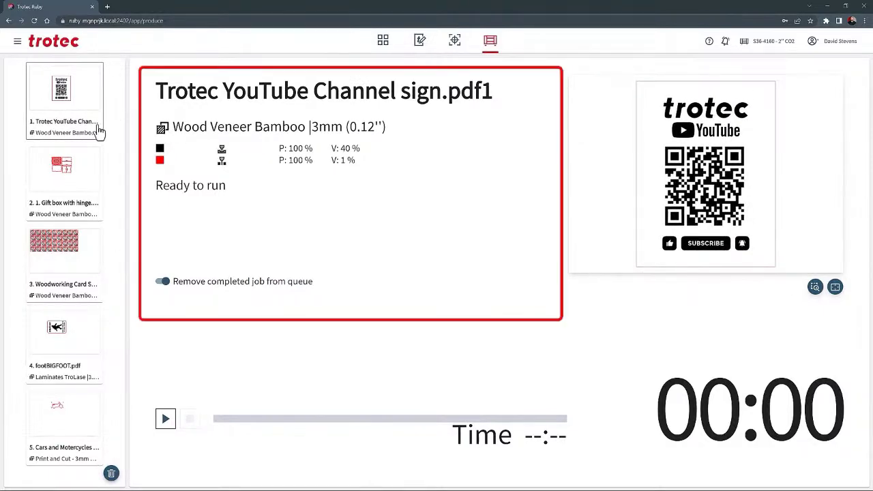
pyautogui.click(62, 246)
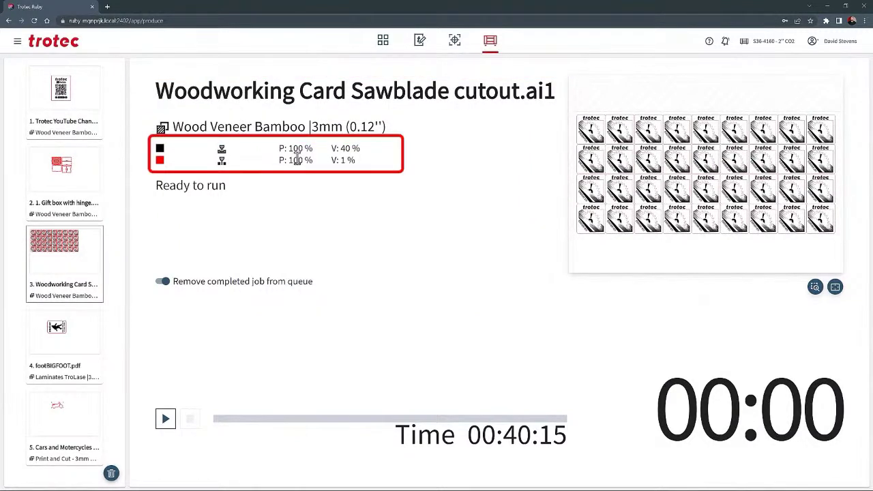
pyautogui.click(165, 282)
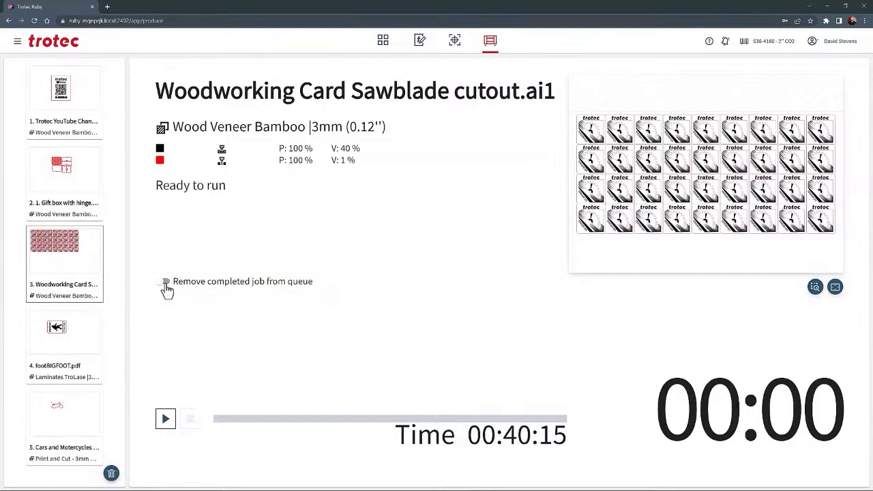
pyautogui.click(165, 284)
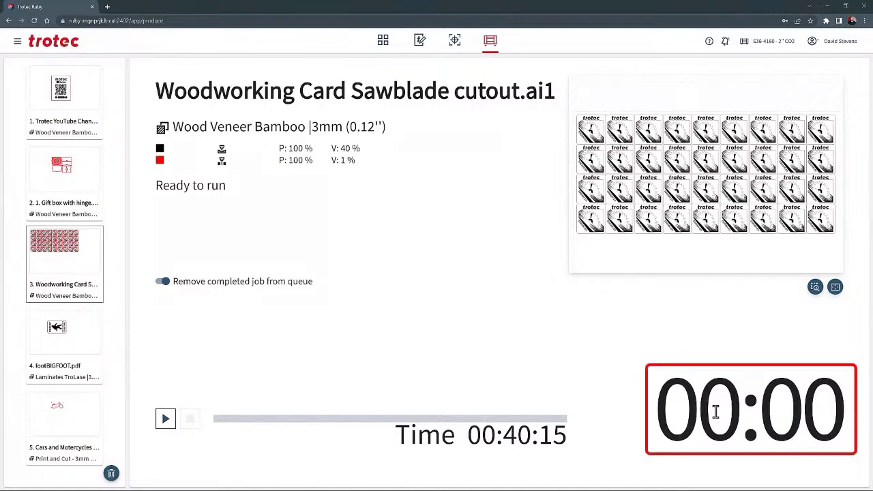
pyautogui.click(835, 289)
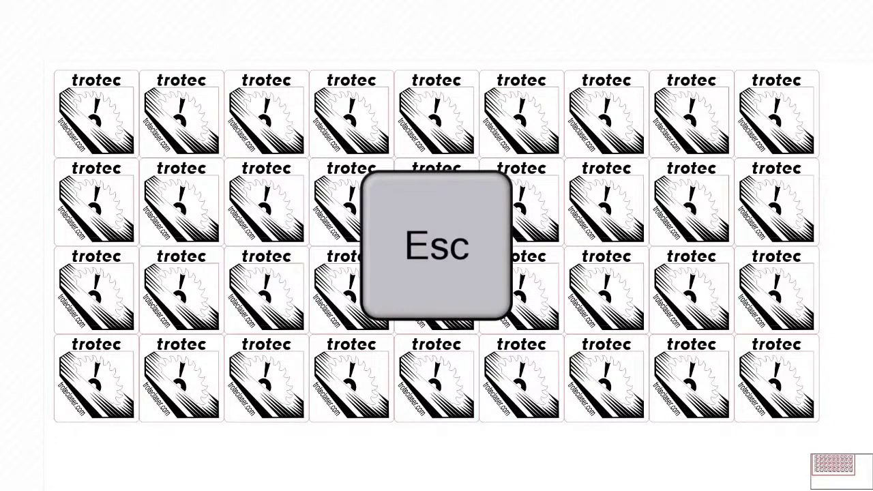
pyautogui.press('Escape')
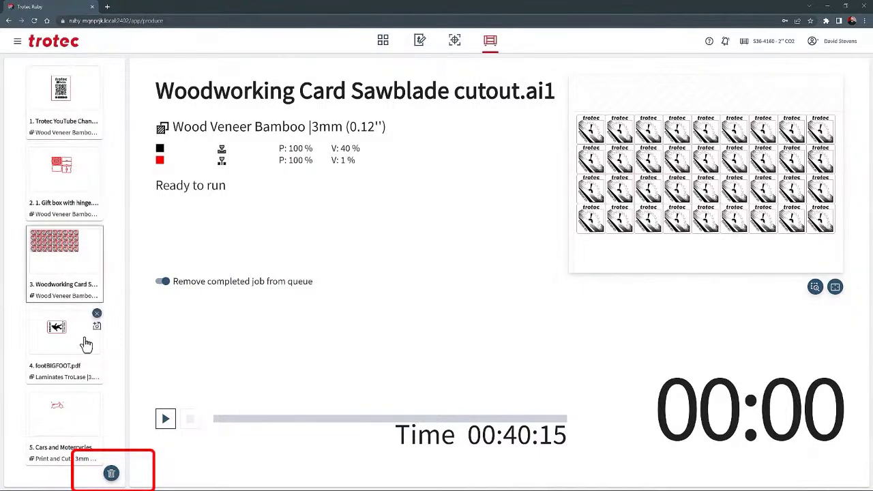
# Step: Clear all jobs from the production queue
pyautogui.click(111, 476)
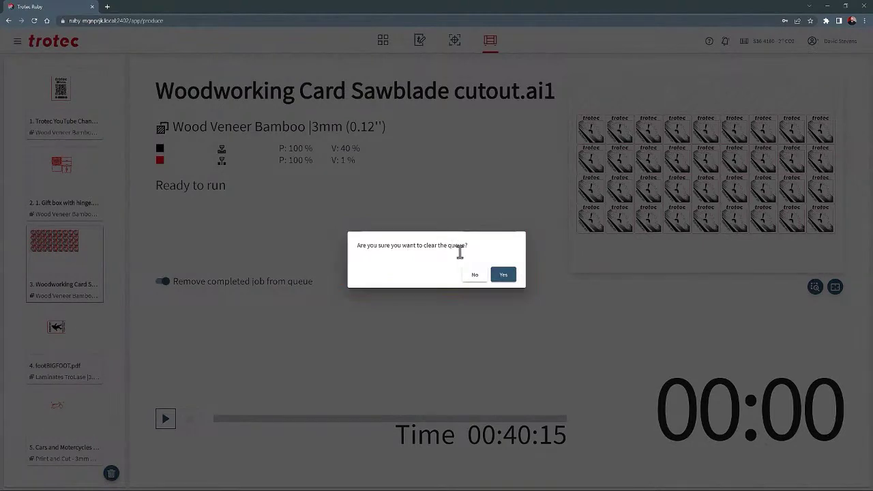
pyautogui.click(501, 275)
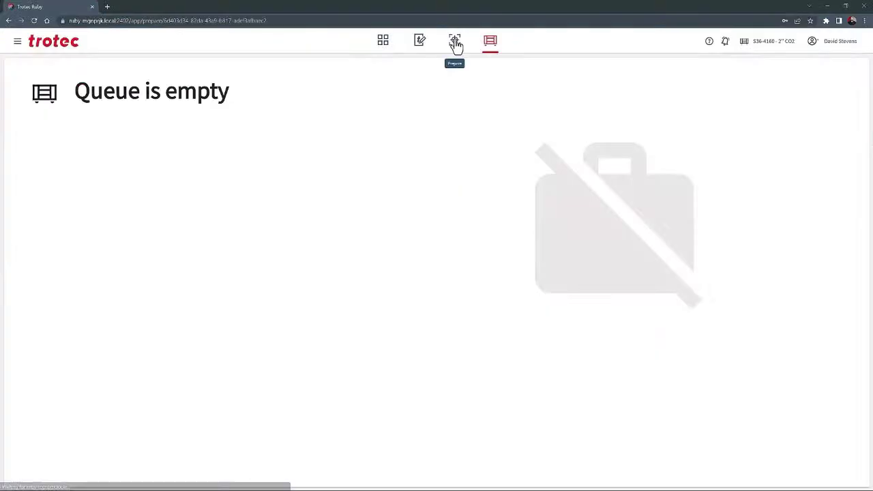
# Step: In the Prepare screen, move the Trotec Coaster to about X 10.6, Y 4.3 in on the bamboo sheet and calculate its execution time
pyautogui.click(454, 41)
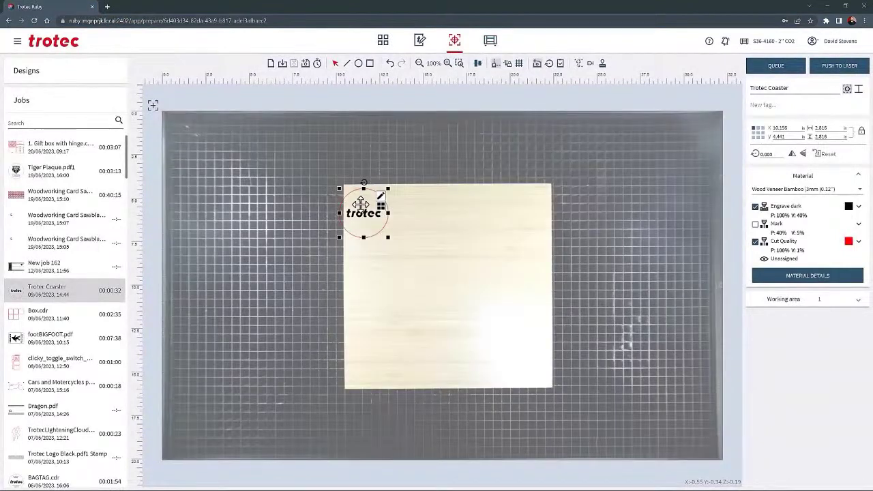
pyautogui.moveTo(362, 204); pyautogui.dragTo(368, 202)
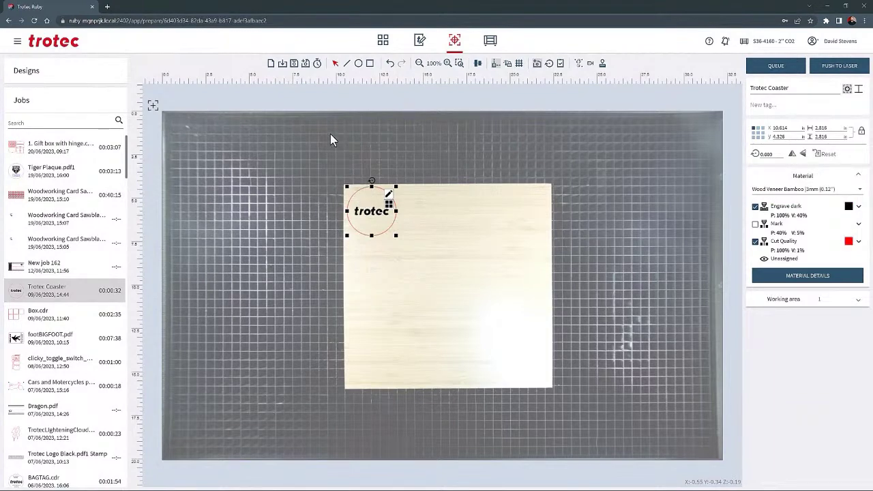
pyautogui.click(317, 67)
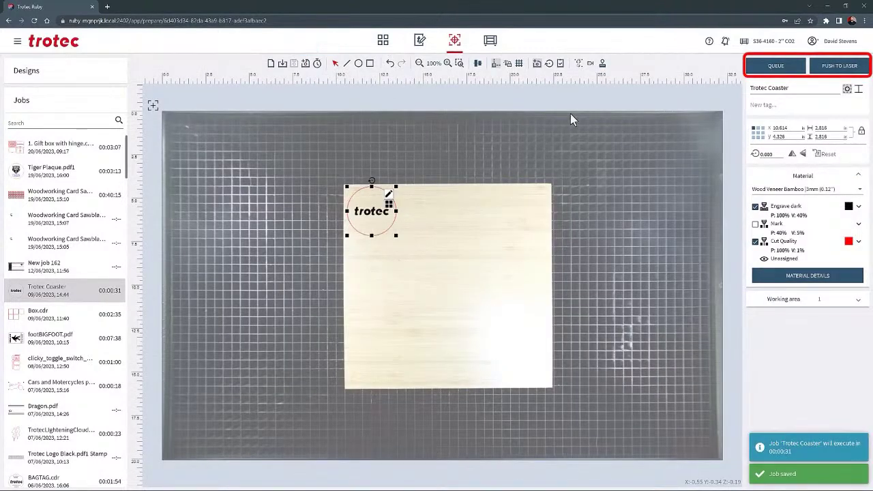
# Step: Add the Trotec Coaster job to the queue and open the Produce screen
pyautogui.click(763, 66)
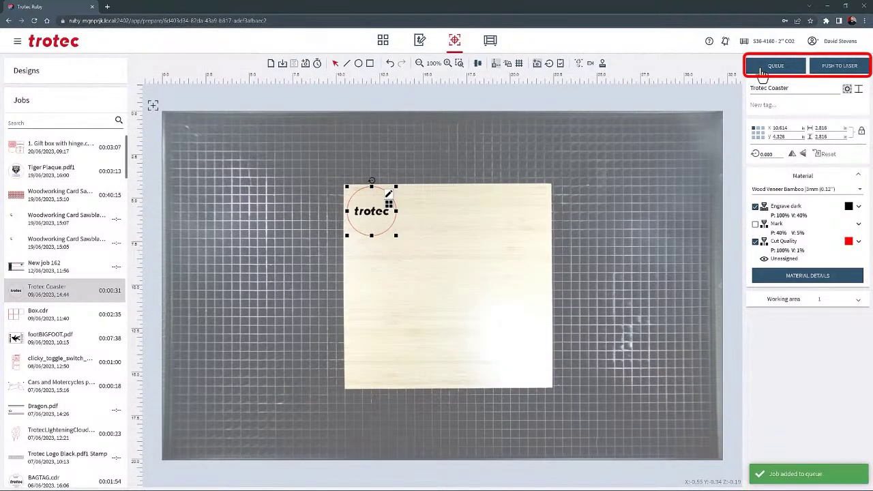
pyautogui.click(490, 41)
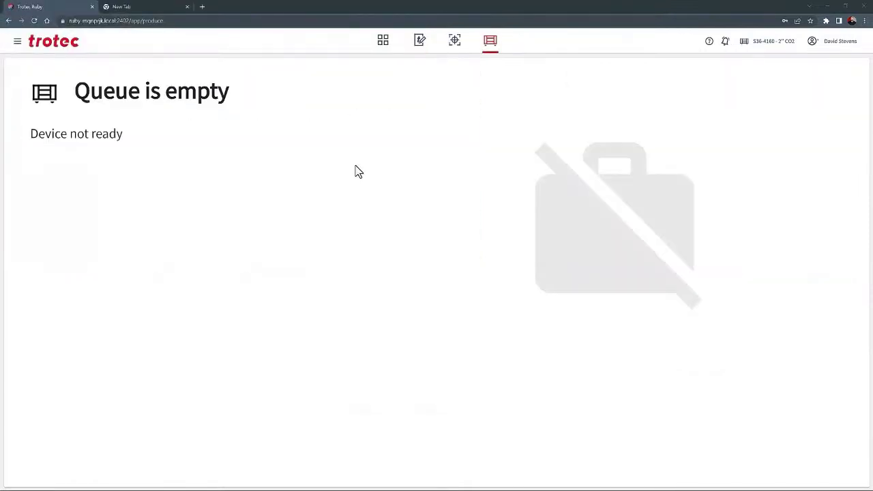
pyautogui.click(724, 43)
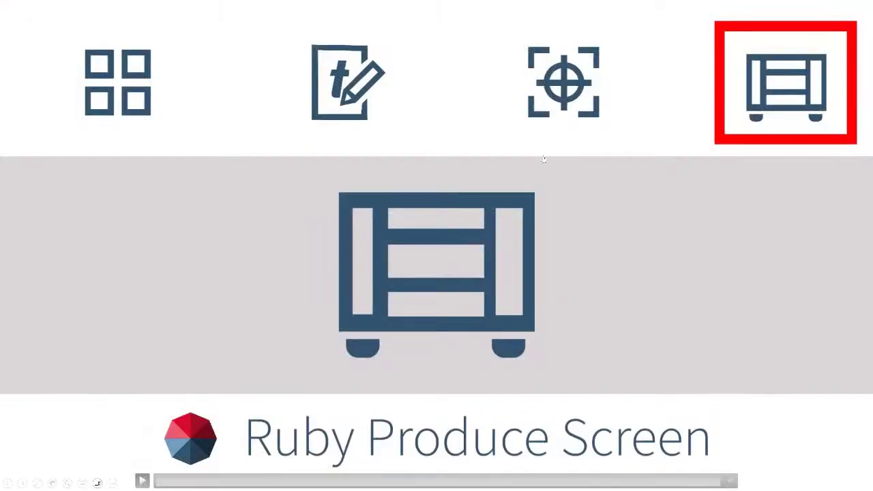
pyautogui.click(543, 159)
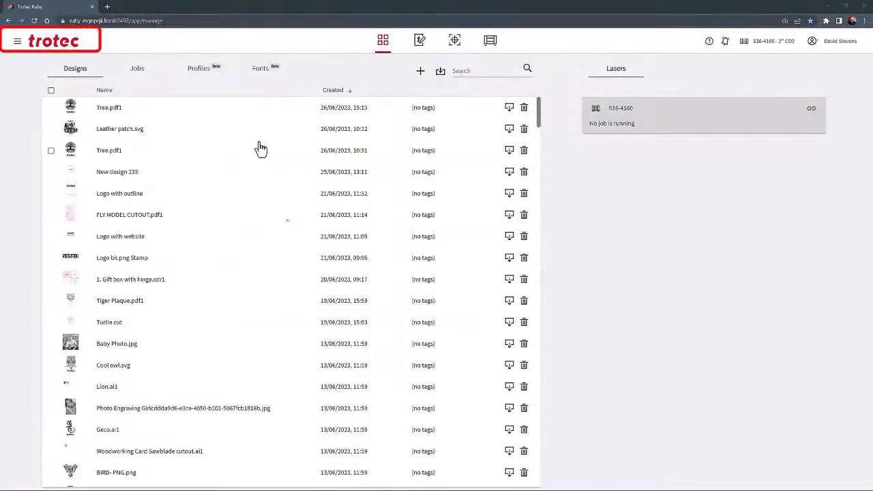
# Step: Visit the Manage, Design and Prepare screens in turn from the main navigation
pyautogui.click(17, 45)
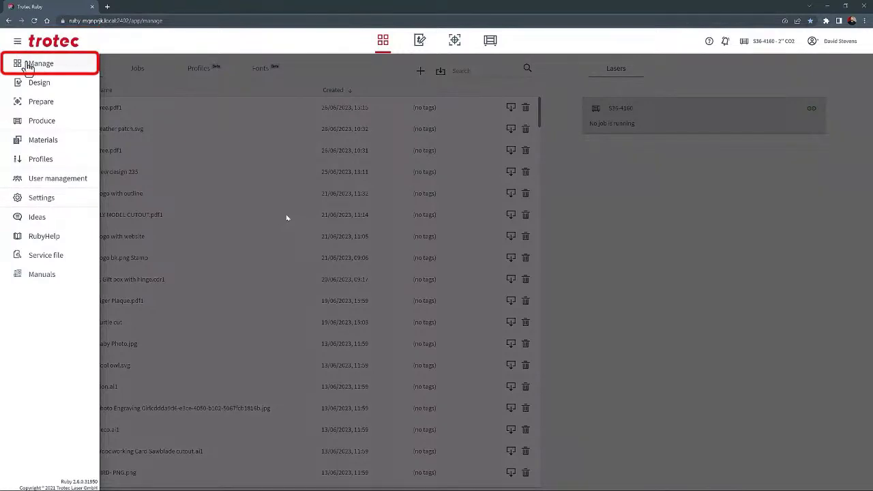
pyautogui.click(30, 67)
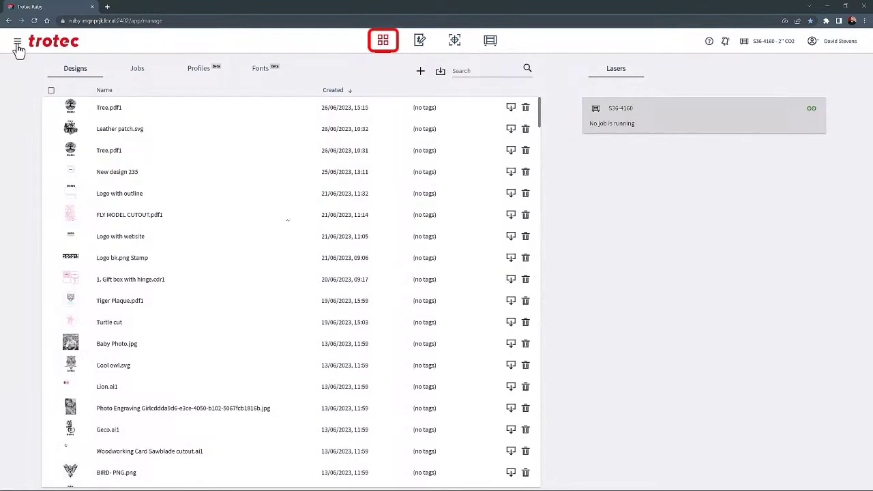
pyautogui.click(18, 43)
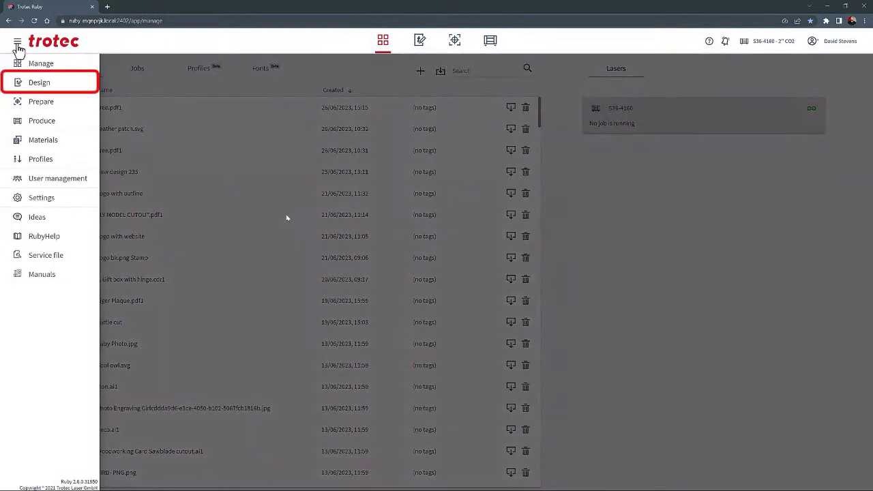
pyautogui.click(31, 85)
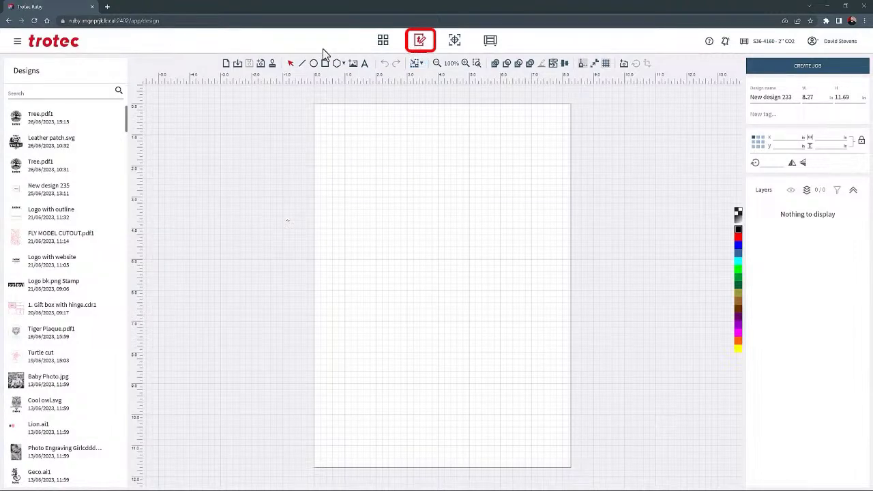
pyautogui.click(17, 42)
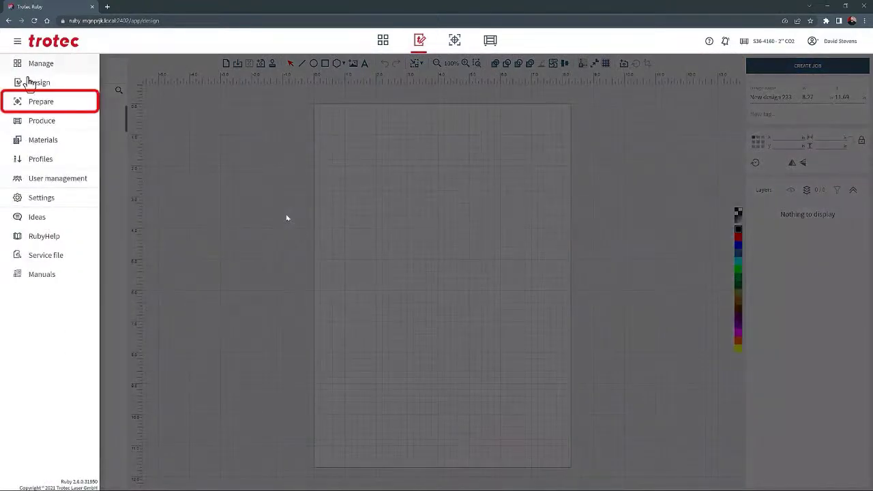
pyautogui.click(29, 101)
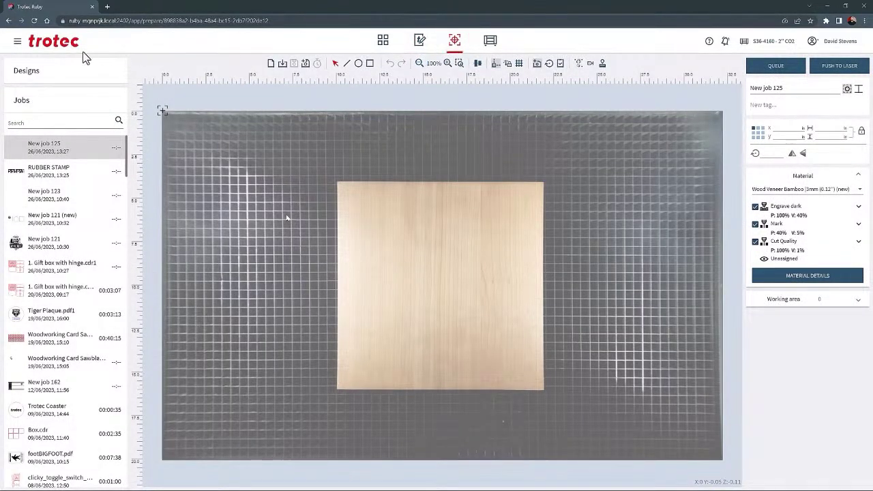
# Step: Visit the Produce screen and open the Materials screen
pyautogui.click(17, 42)
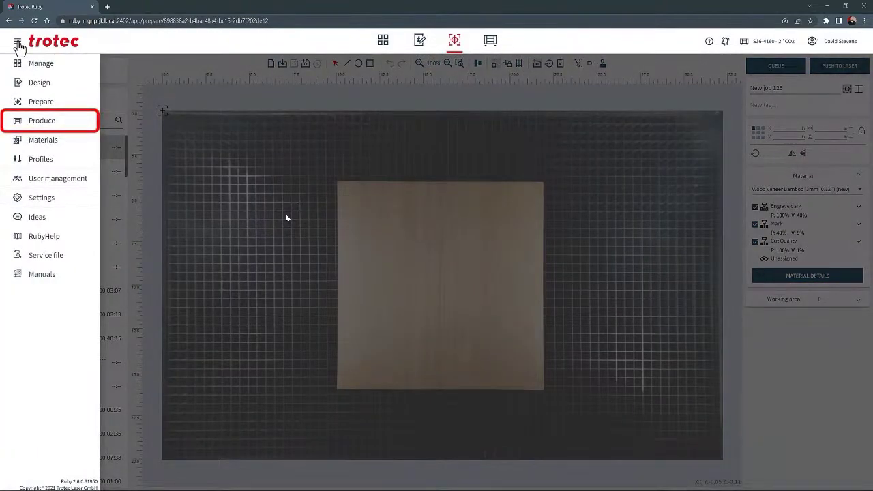
pyautogui.click(31, 125)
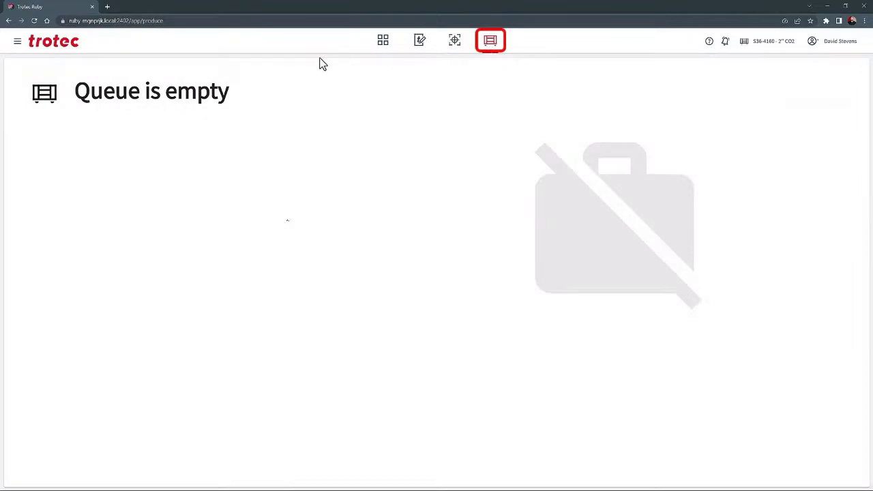
pyautogui.click(17, 42)
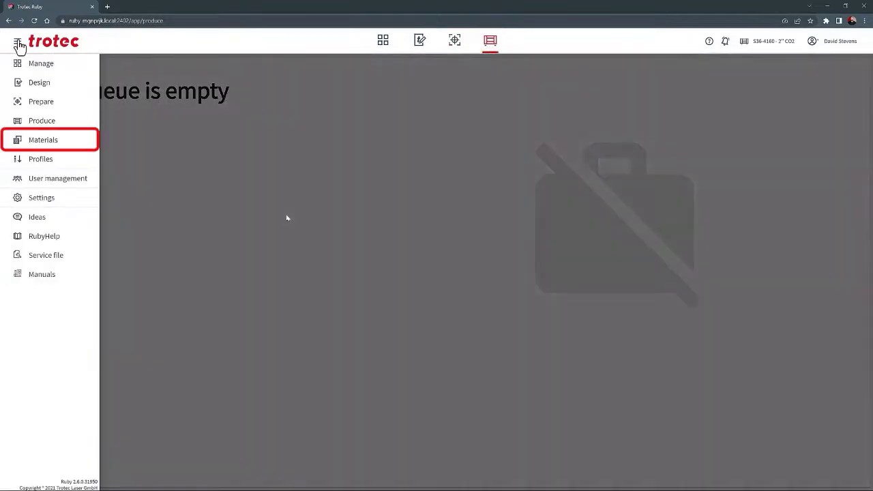
pyautogui.click(38, 141)
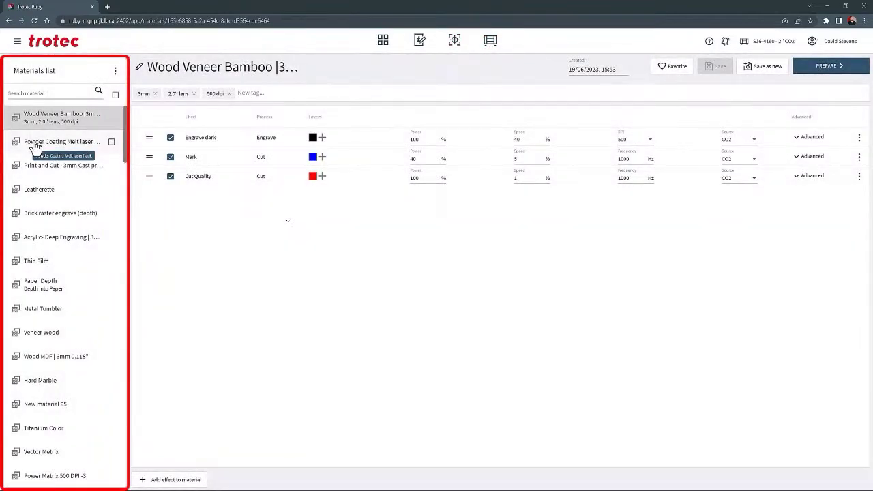
pyautogui.moveTo(123, 131); pyautogui.dragTo(115, 92)
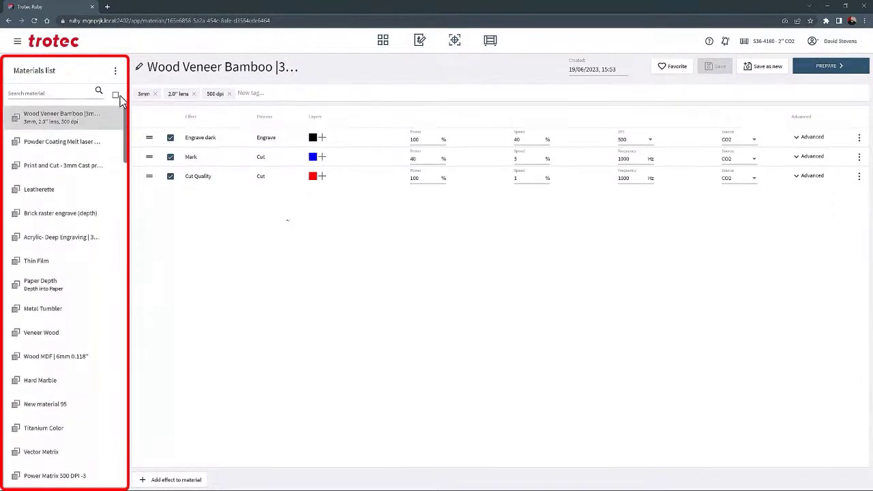
# Step: Search the materials list for "cherry" and open the 3mm Wood Veneer Cherry material
pyautogui.click(61, 96)
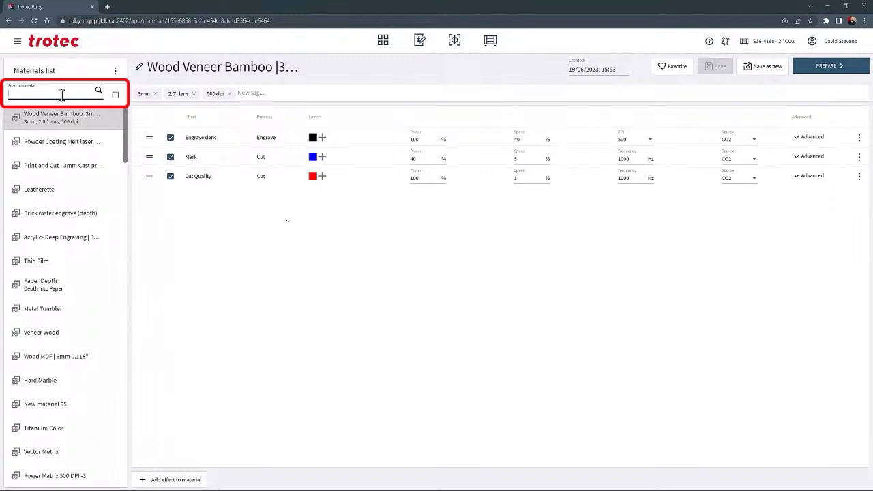
pyautogui.write('cherry')
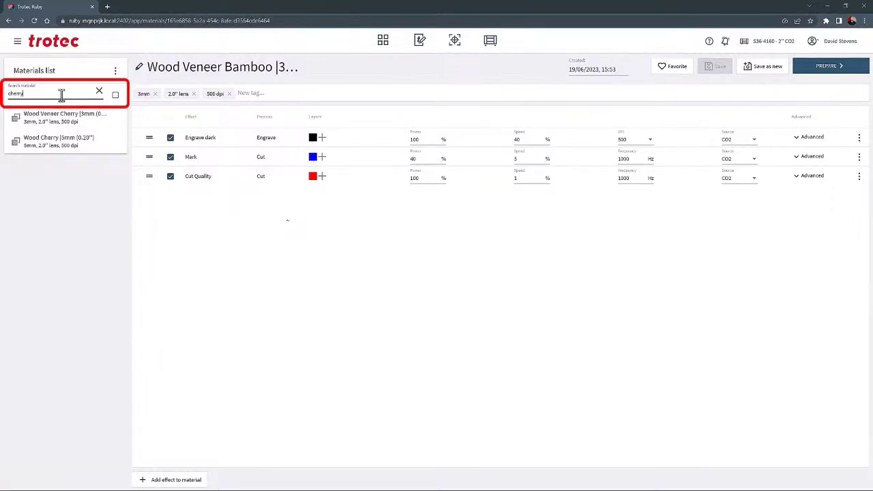
pyautogui.click(63, 120)
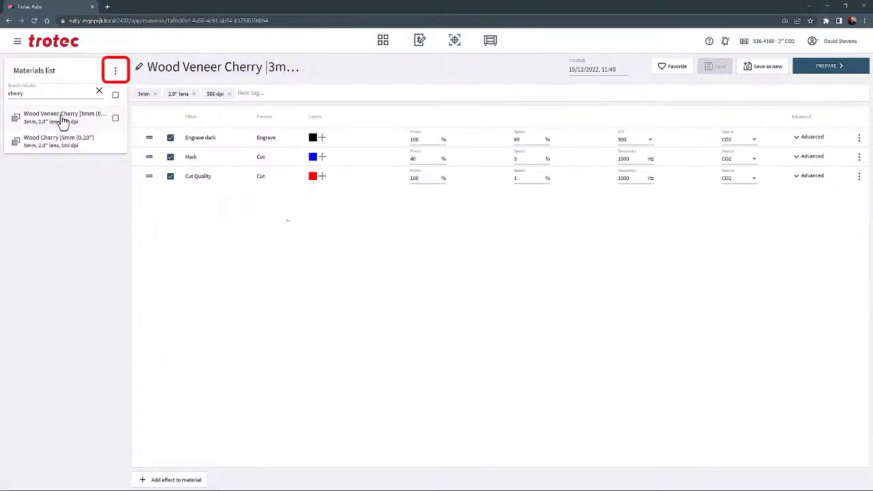
# Step: Review the materials list's options for adding, importing, exporting and deleting materials, and clear the search
pyautogui.click(116, 73)
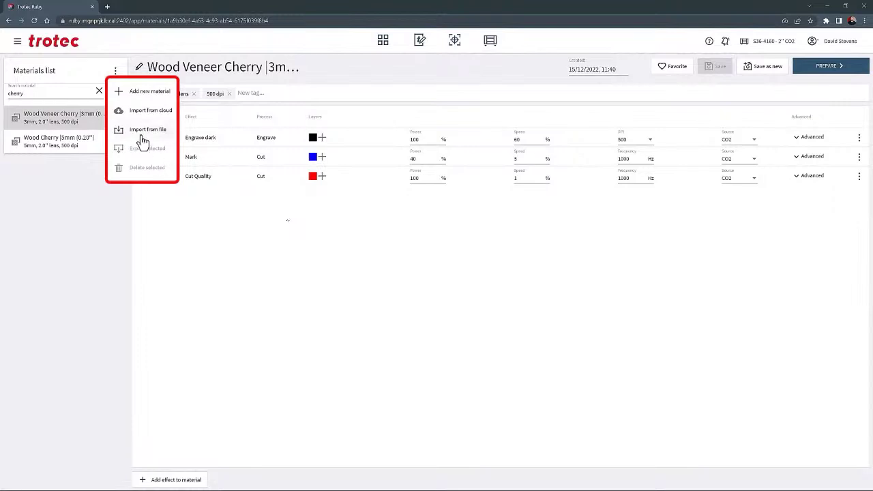
pyautogui.click(80, 119)
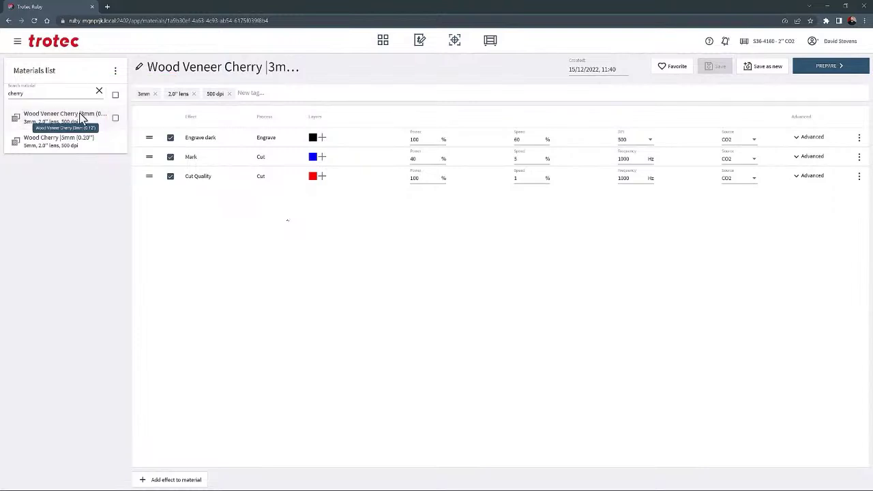
pyautogui.click(99, 91)
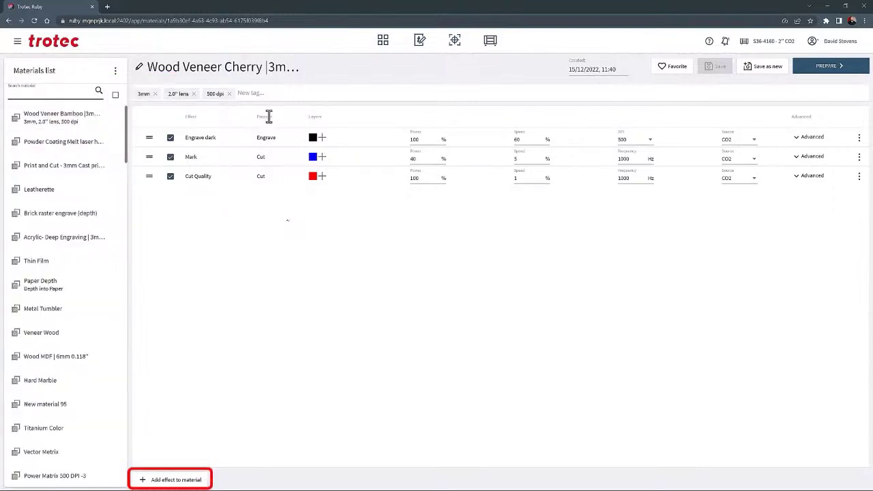
# Step: Look through the effects available to add to the Wood Veneer Cherry material without adding one
pyautogui.click(176, 480)
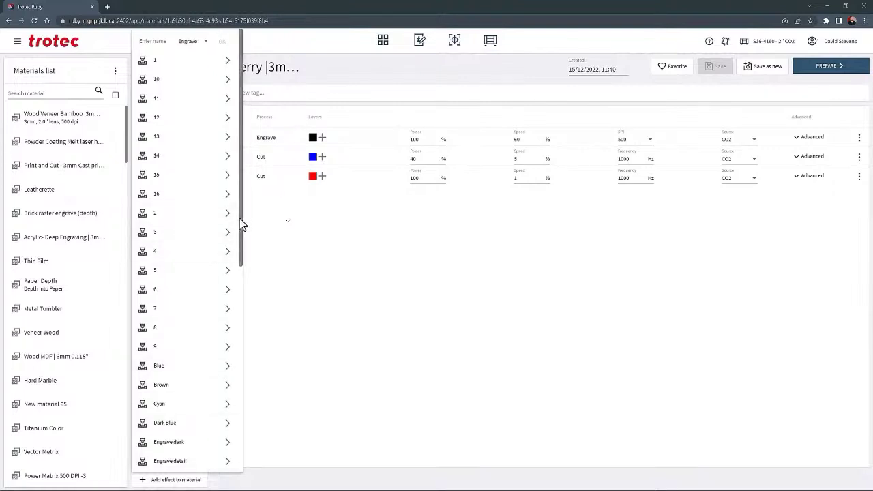
pyautogui.moveTo(240, 225); pyautogui.dragTo(234, 204)
pyautogui.click(289, 236)
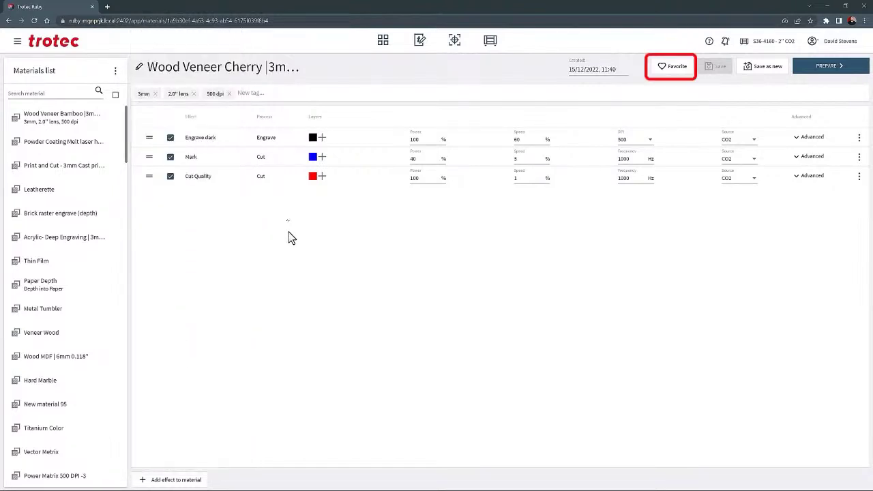
# Step: Mark the Wood Veneer Cherry material as a favorite and review the advanced parameters of its Engrave dark effect
pyautogui.click(670, 69)
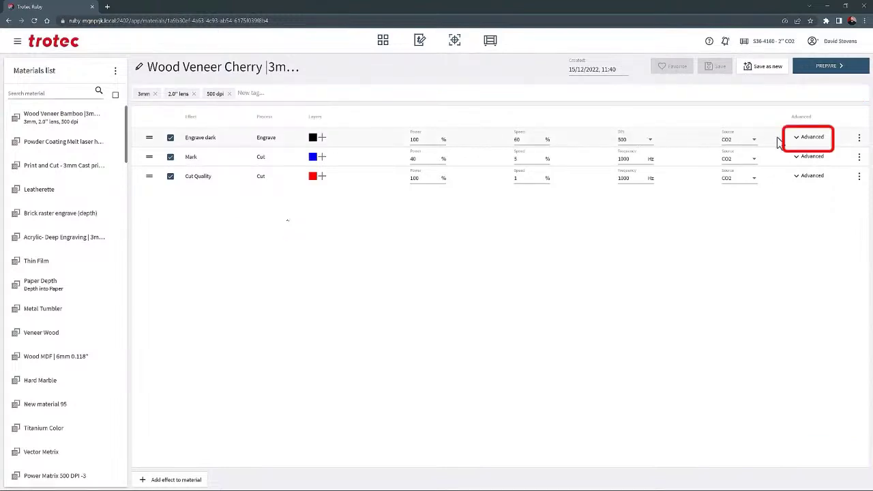
pyautogui.click(797, 140)
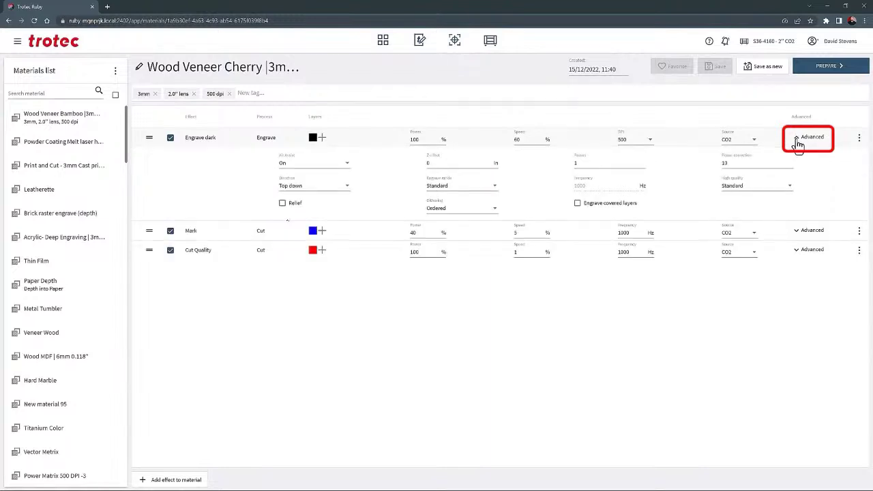
pyautogui.click(797, 141)
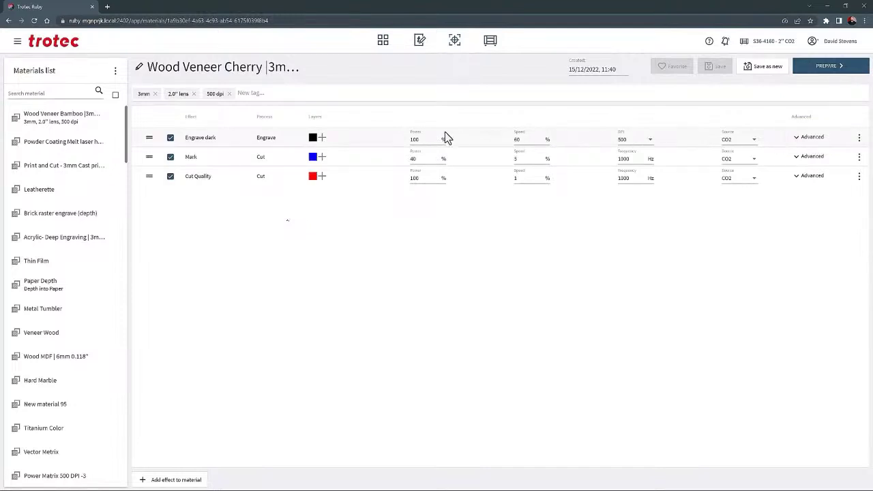
# Step: Open the Profiles screen and view the Tumbler- 20oz Profile
pyautogui.click(18, 42)
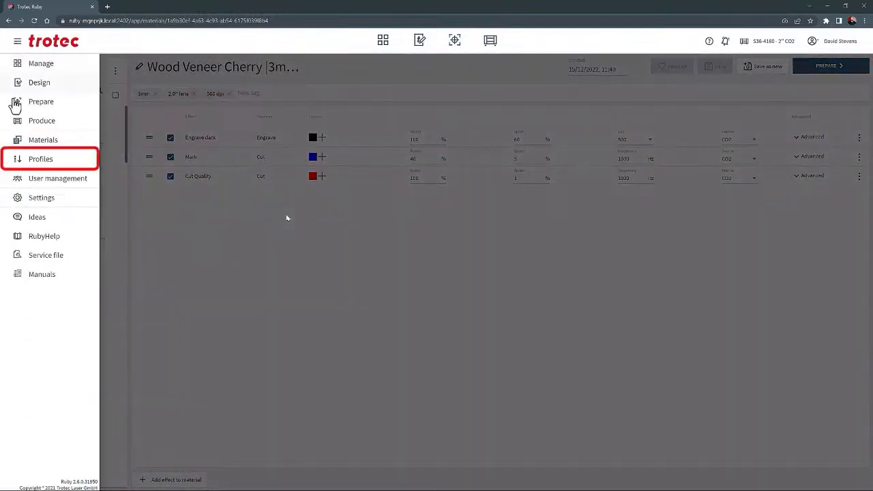
pyautogui.click(33, 163)
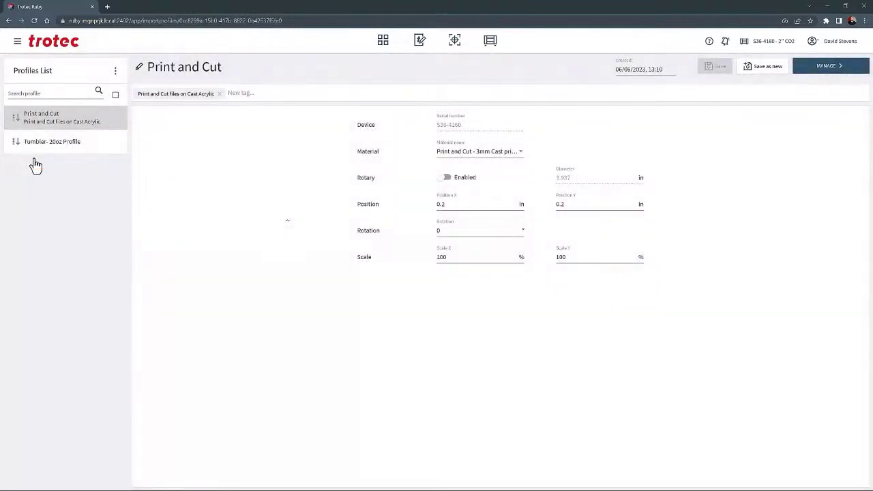
pyautogui.click(51, 152)
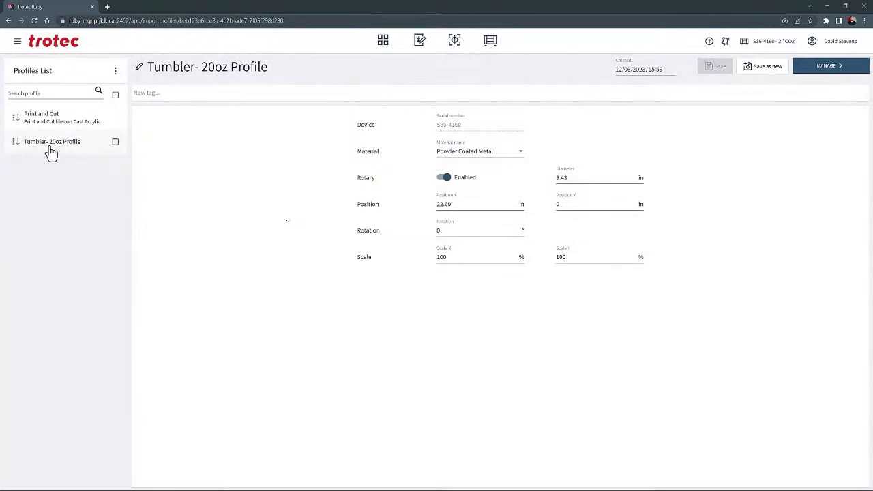
# Step: In User management, view the form for adding a user and the remote access links, and close them unchanged
pyautogui.click(17, 43)
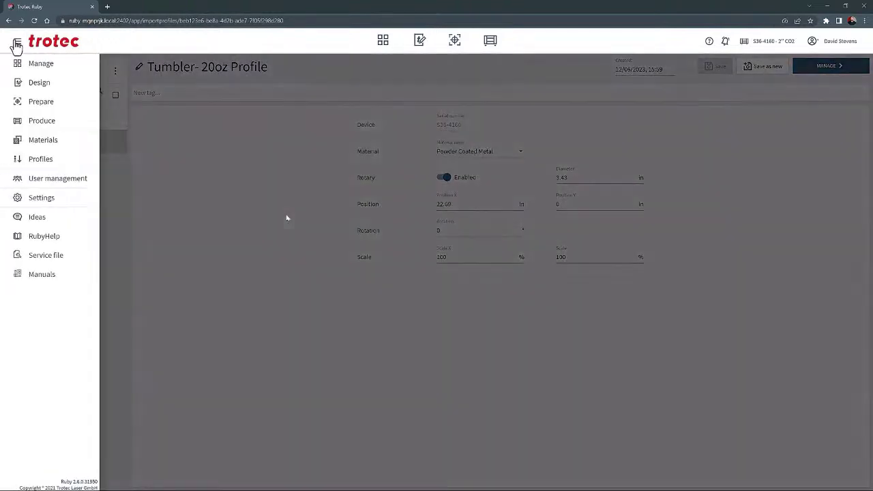
pyautogui.click(38, 181)
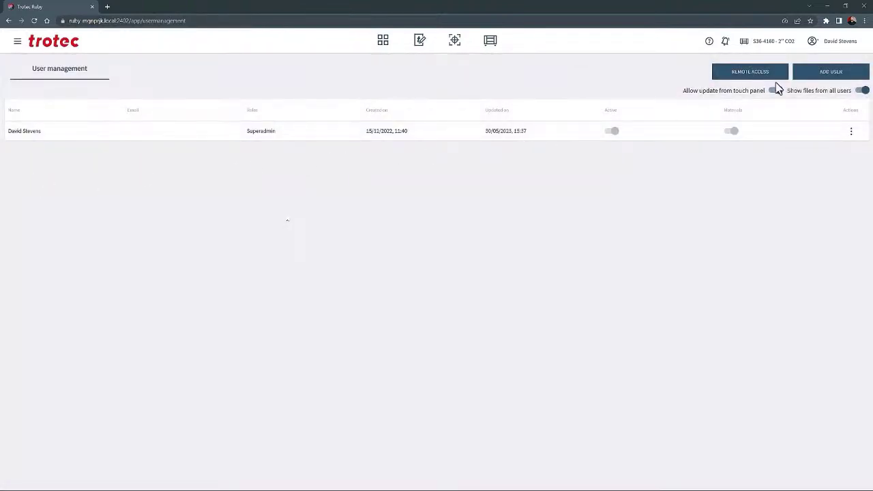
pyautogui.click(811, 76)
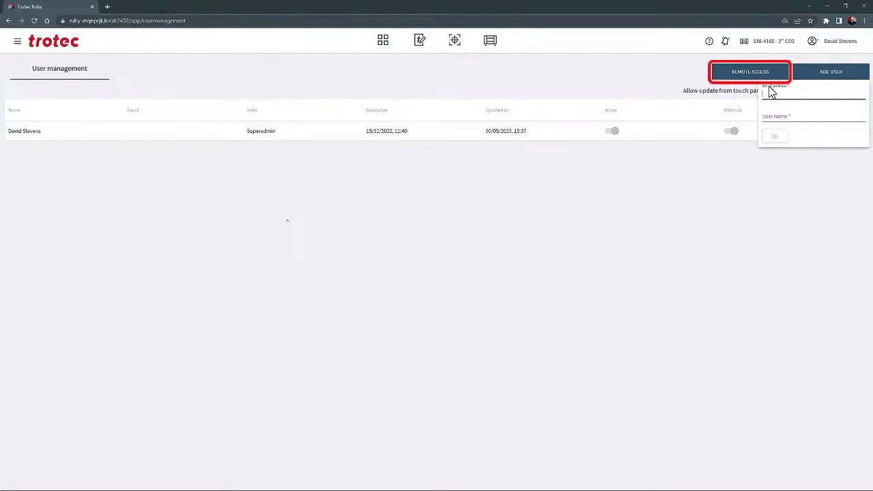
pyautogui.click(748, 78)
pyautogui.click(748, 79)
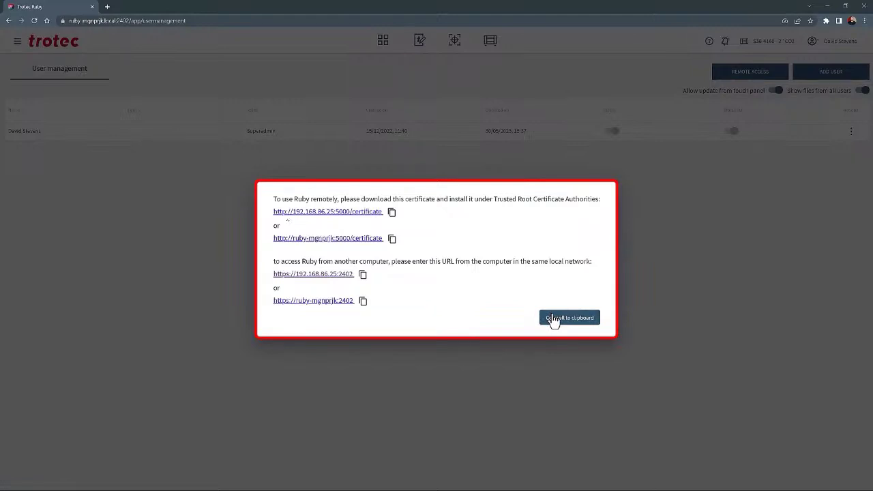
pyautogui.click(18, 42)
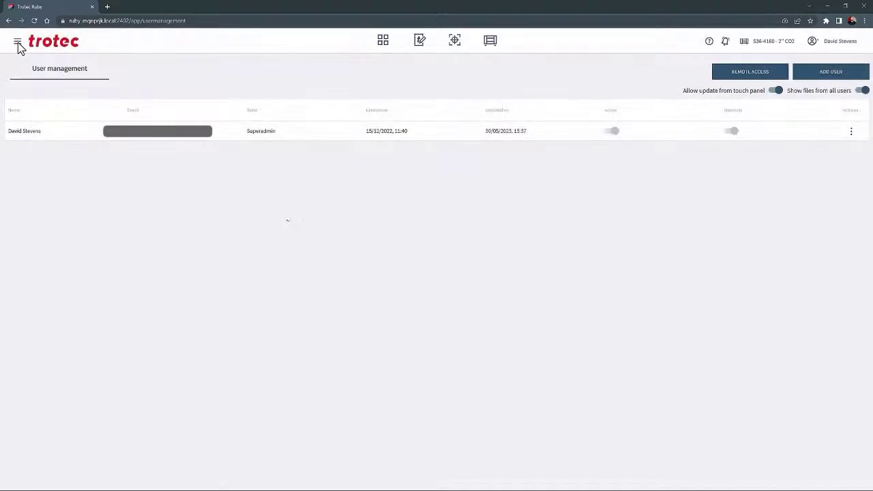
# Step: In Settings, review the choices for units, language, PDF layers import and PDF import mode, keeping the current selections
pyautogui.click(18, 43)
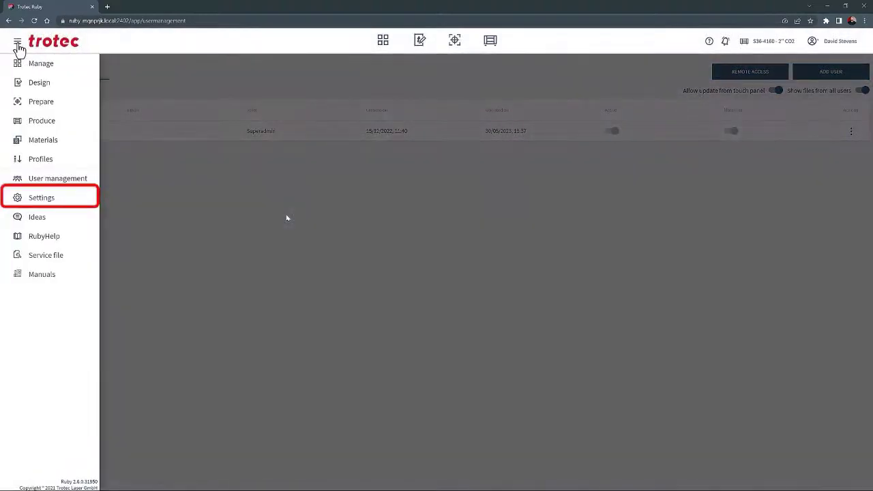
pyautogui.click(33, 203)
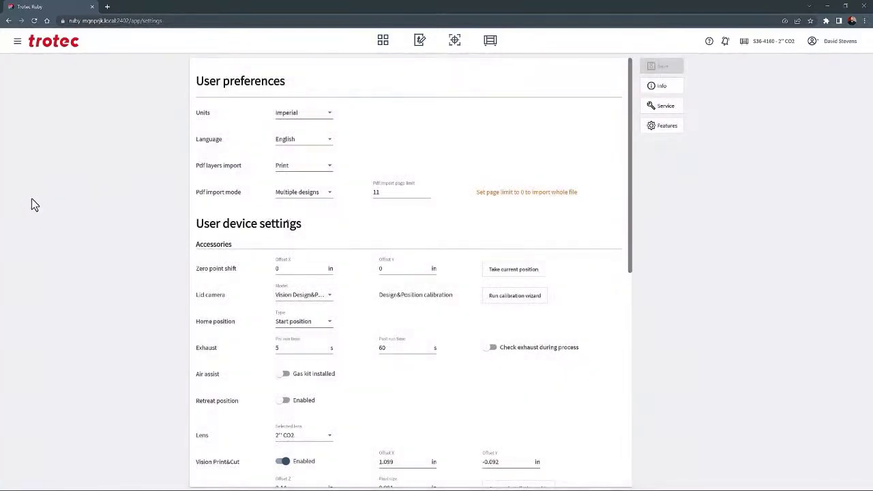
pyautogui.click(328, 117)
pyautogui.click(331, 116)
pyautogui.click(332, 144)
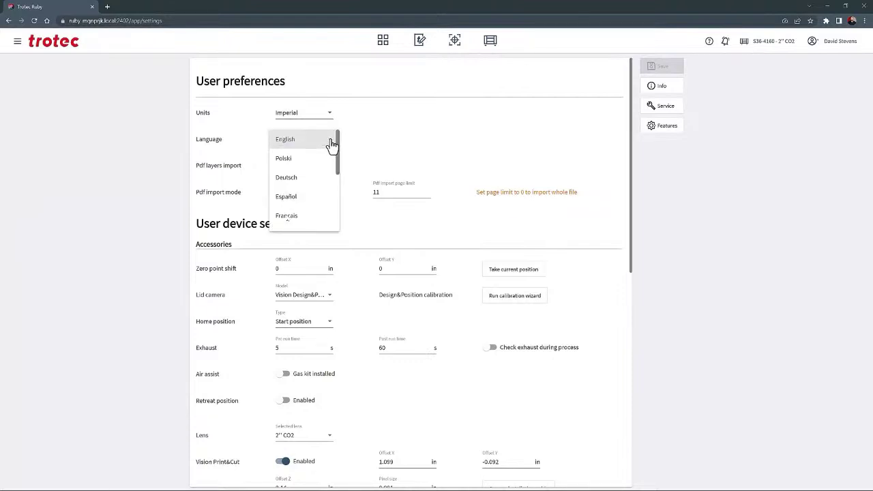
pyautogui.click(332, 142)
pyautogui.click(331, 171)
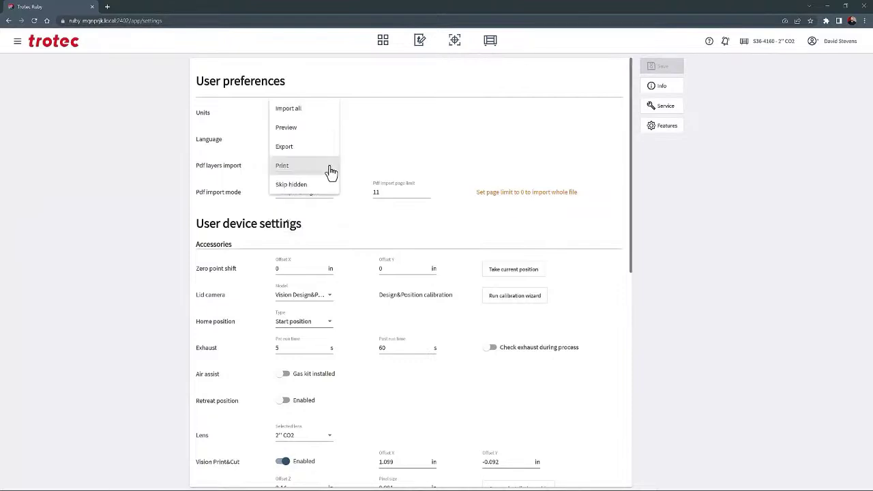
pyautogui.click(331, 171)
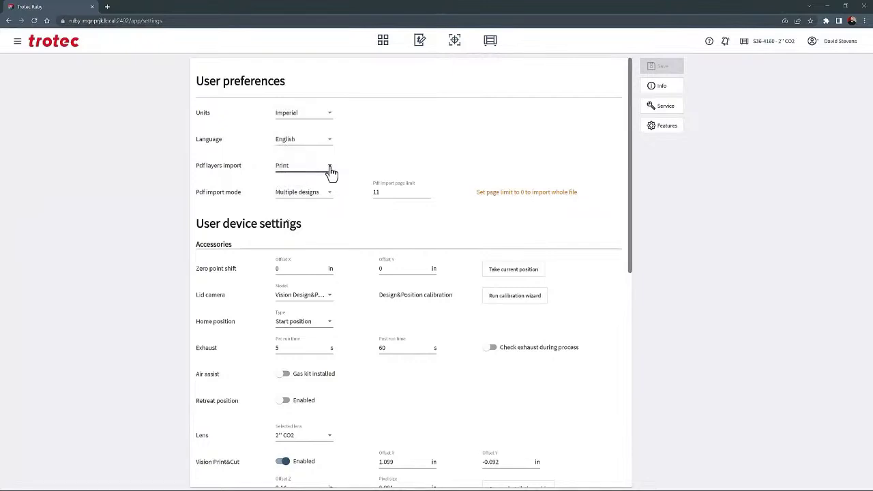
pyautogui.click(329, 196)
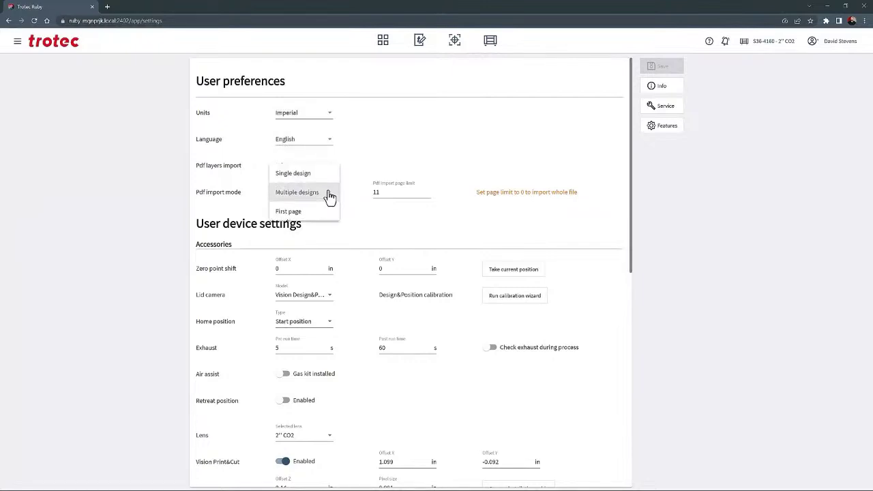
pyautogui.click(329, 197)
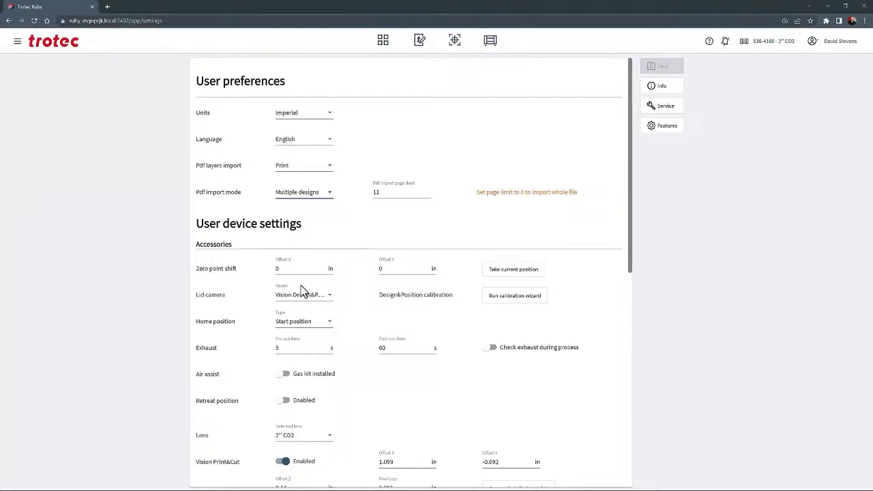
# Step: Review the lid camera models and home position types in the user device settings, keeping the current selections
pyautogui.click(331, 300)
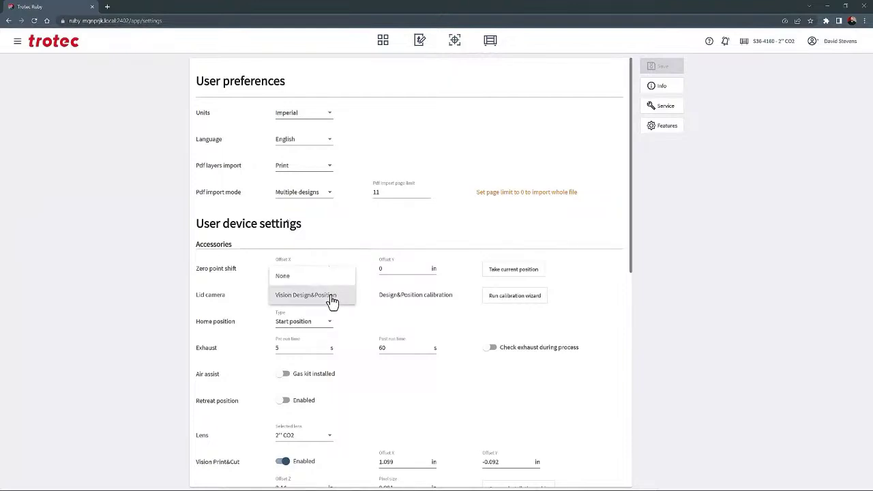
pyautogui.click(332, 297)
pyautogui.scroll(-2, 345, 302)
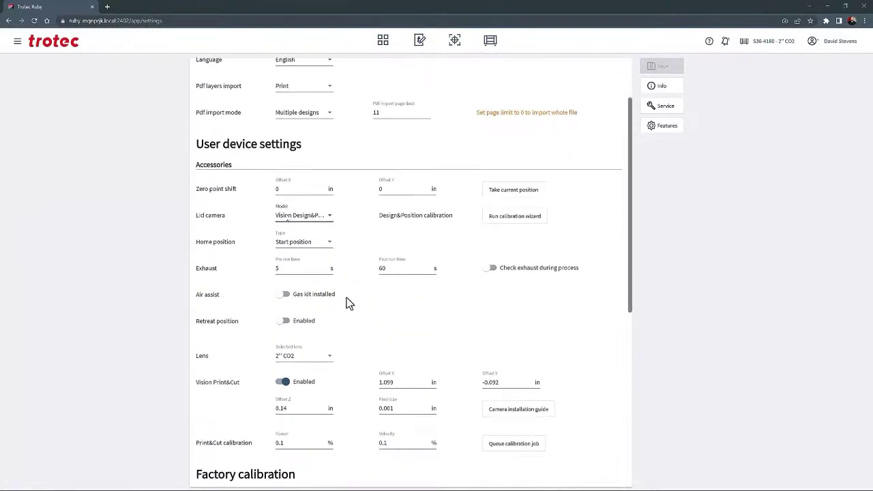
pyautogui.click(331, 248)
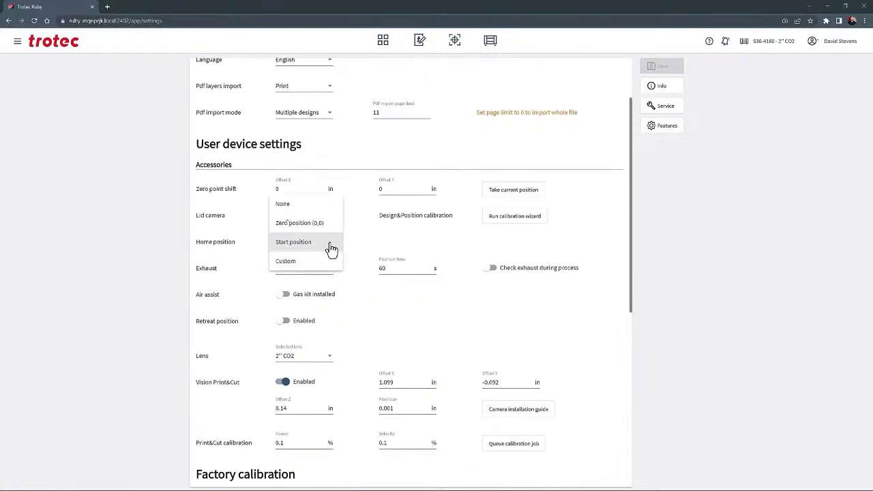
pyautogui.click(332, 249)
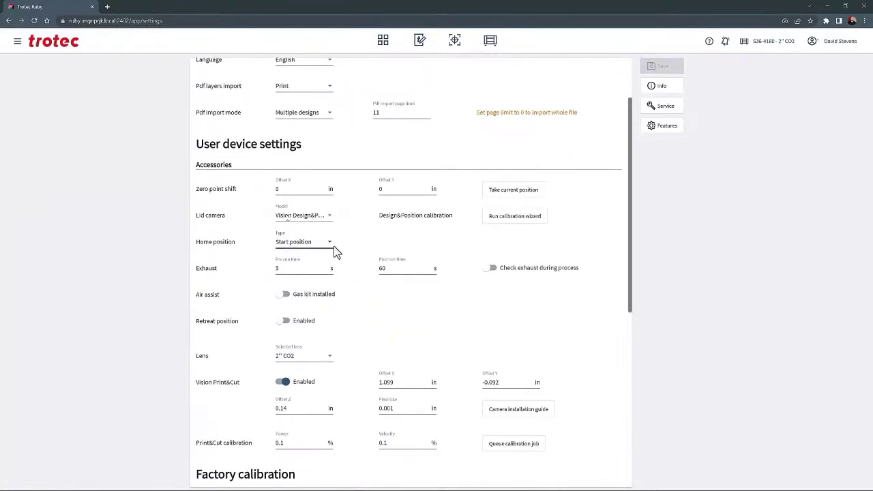
# Step: Review the available lens choices in the user device settings, keeping the 2" CO2 lens selected
pyautogui.scroll(-2, 347, 264)
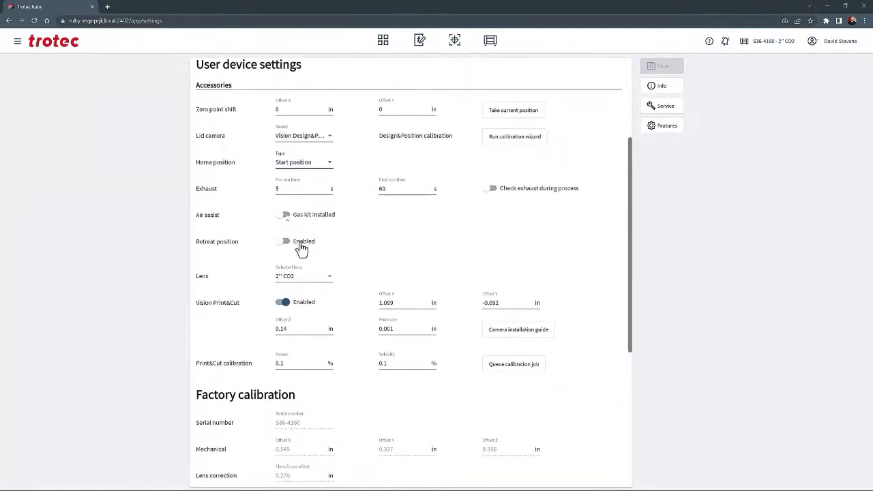
pyautogui.click(329, 283)
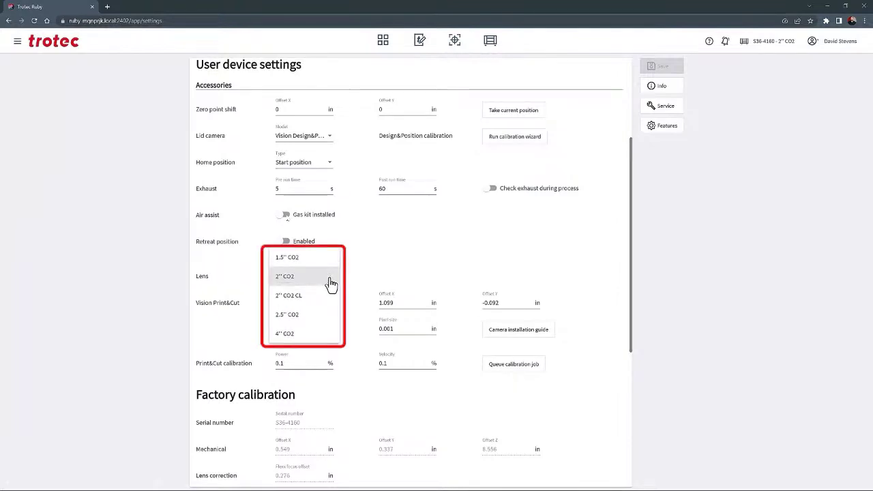
pyautogui.click(351, 276)
# Step: Examine the Vision Print&Cut, factory calibration and laser source settings, and return to the user preferences
pyautogui.scroll(-1, 350, 277)
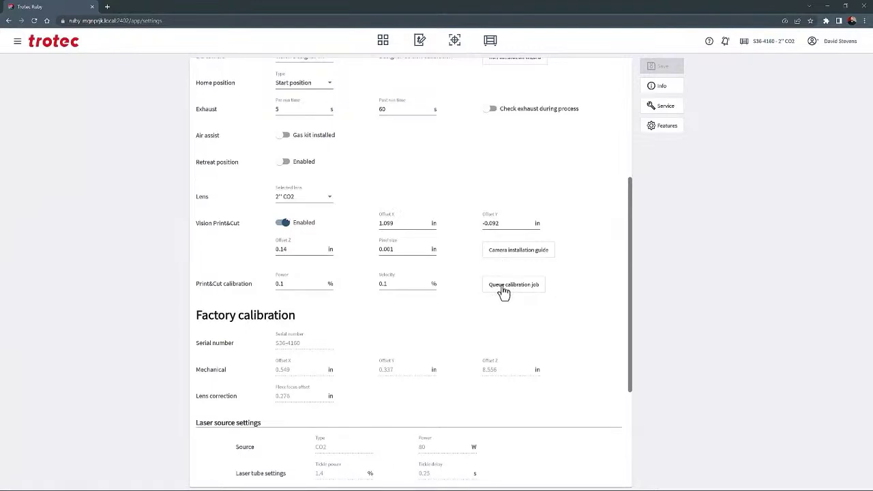
pyautogui.scroll(-2, 419, 329)
pyautogui.scroll(-2, 421, 334)
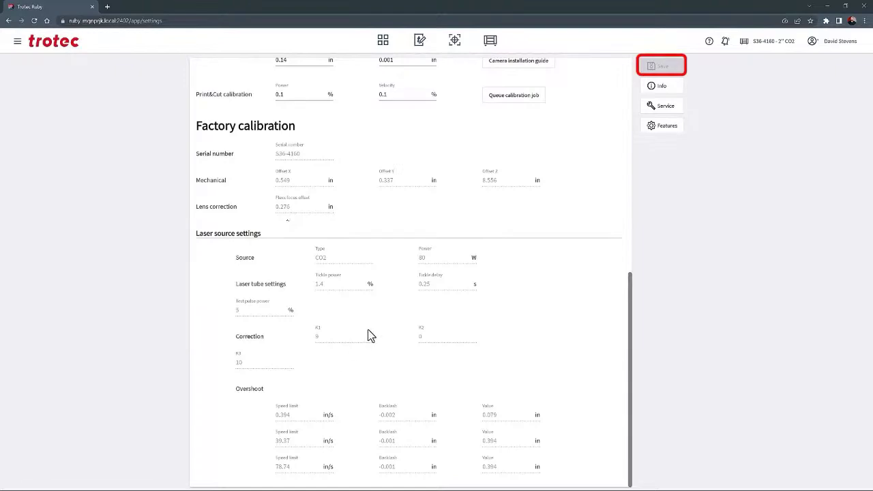
pyautogui.scroll(3, 367, 329)
pyautogui.scroll(3, 370, 334)
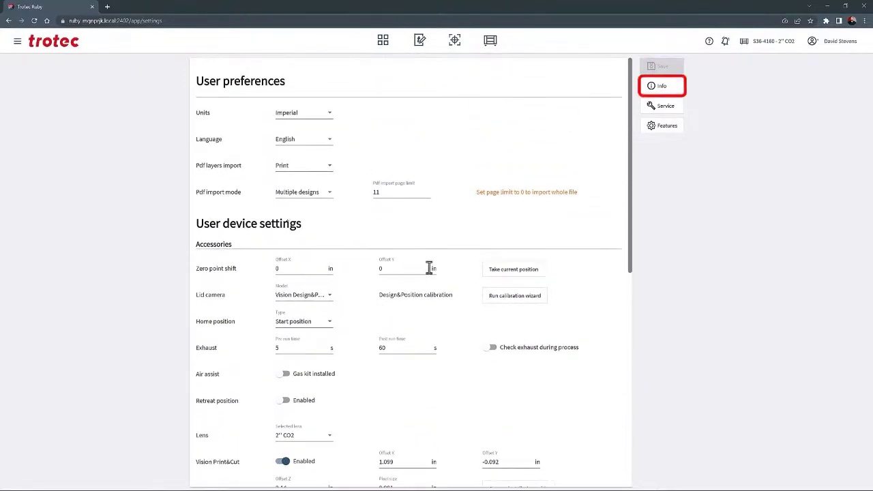
# Step: View the Info page with the software version details, and return to Settings
pyautogui.click(667, 90)
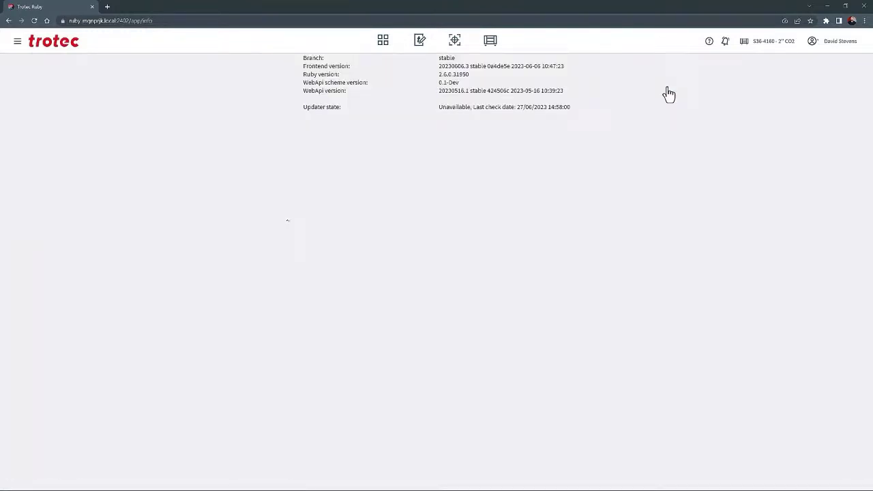
pyautogui.click(15, 45)
pyautogui.click(39, 197)
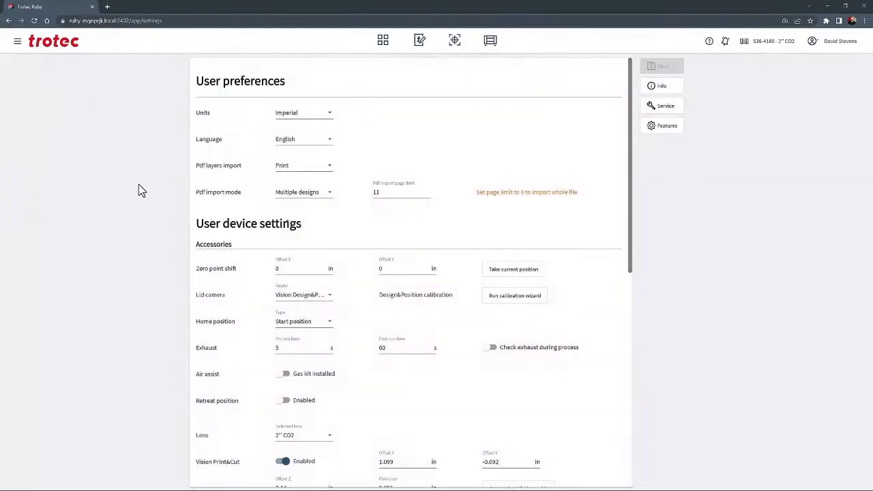
# Step: View the firmware update and other actions on the Service page without starting any, and return to Settings
pyautogui.click(666, 109)
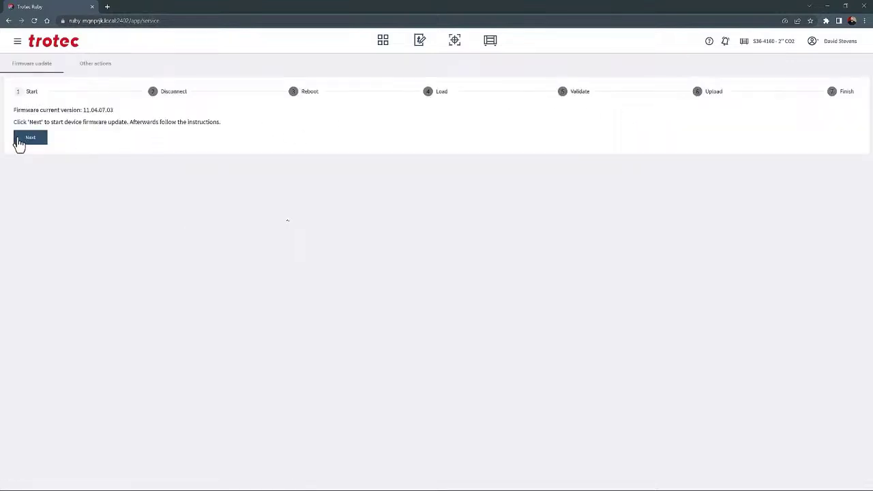
pyautogui.click(95, 71)
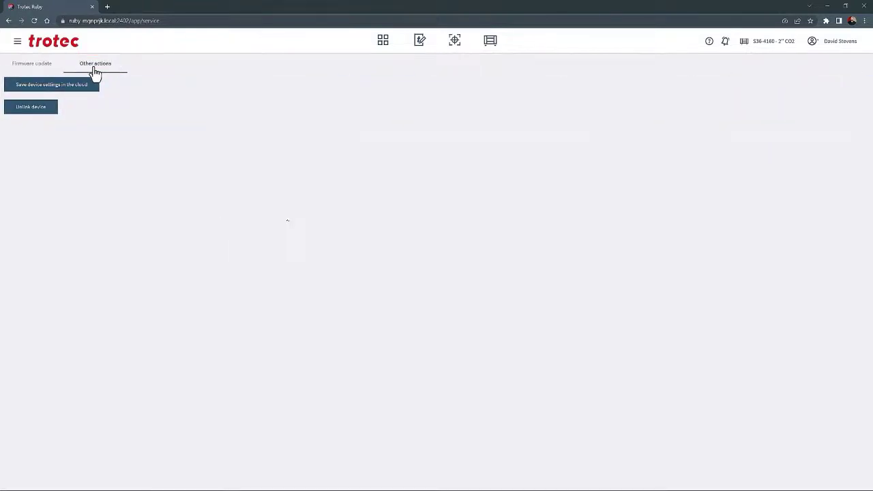
pyautogui.click(17, 43)
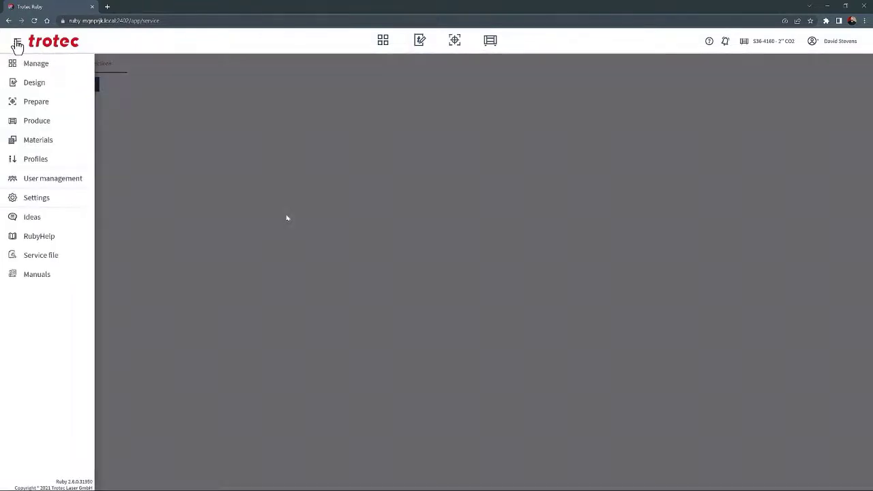
pyautogui.click(35, 199)
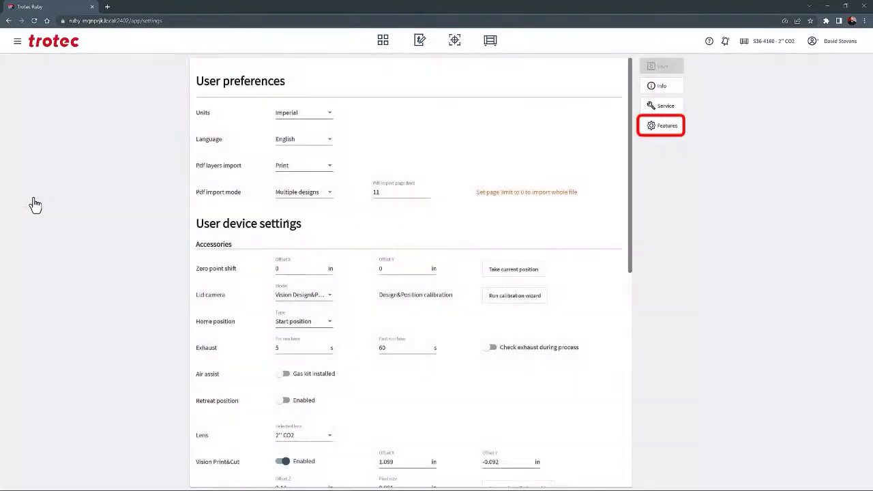
# Step: Open the experimental features and try toggling Nesting, Import Profiles and Custom Fonts without saving
pyautogui.click(663, 127)
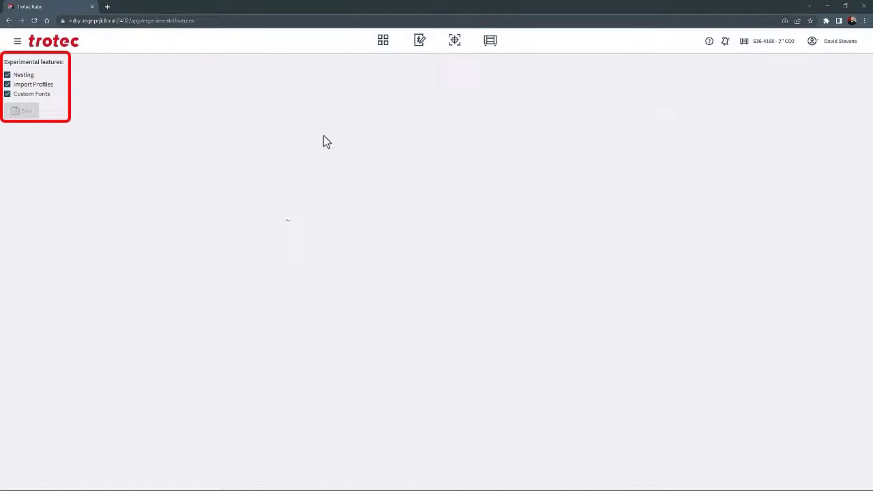
pyautogui.click(7, 84)
pyautogui.click(7, 75)
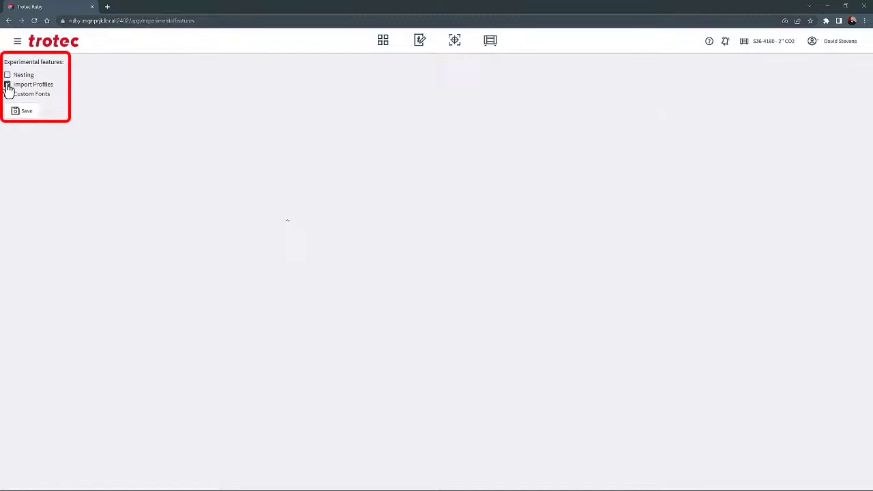
pyautogui.click(7, 94)
pyautogui.click(7, 93)
pyautogui.click(7, 84)
# Step: View the Ideas feedback form in its own browser page, and return to Trotec Ruby without submitting anything
pyautogui.click(17, 43)
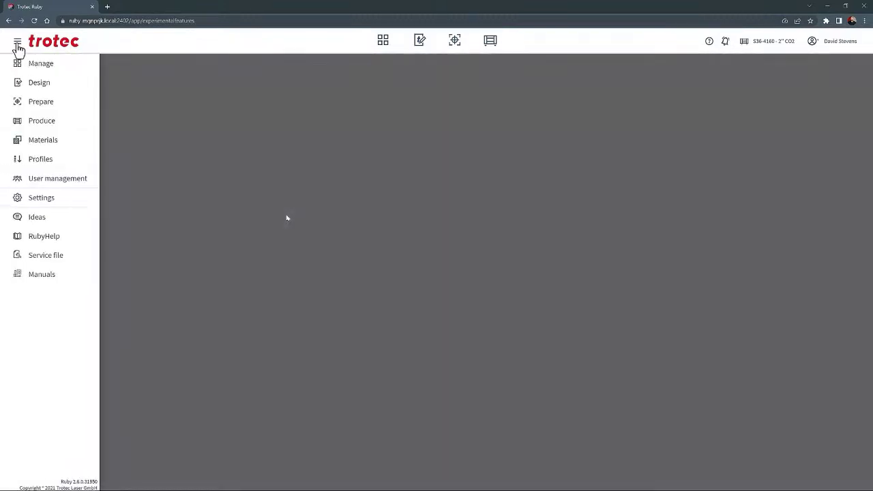
pyautogui.click(35, 216)
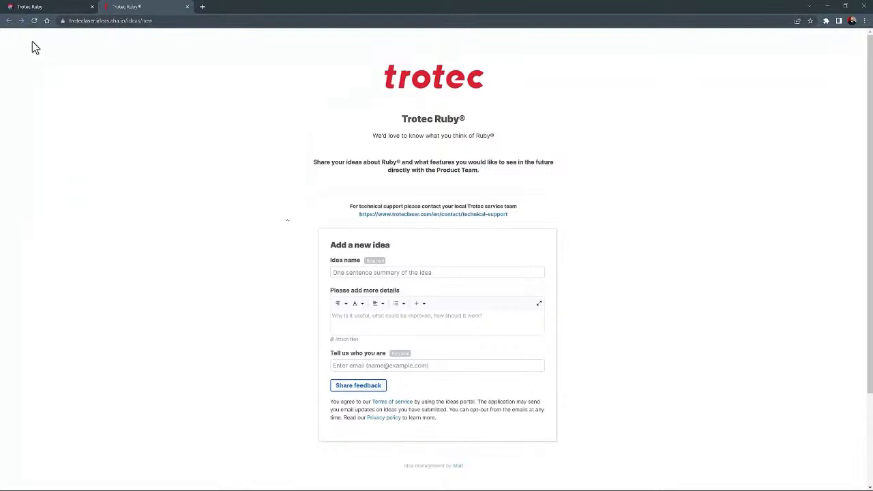
pyautogui.click(30, 9)
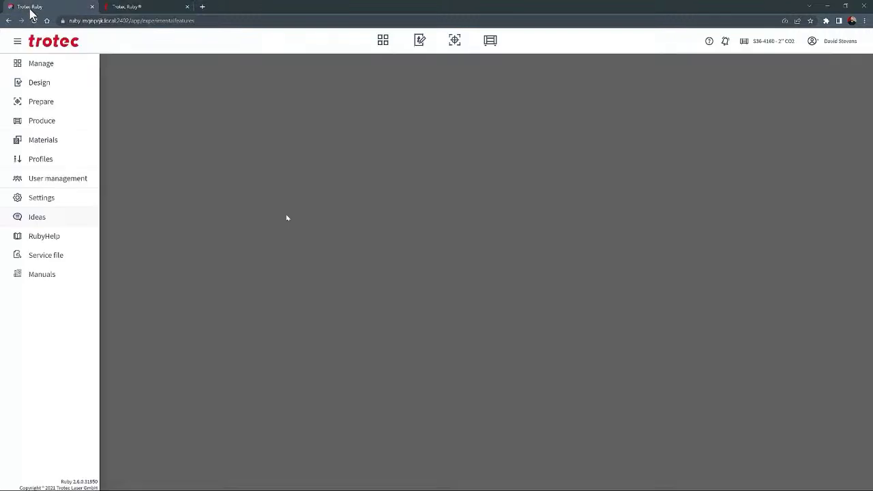
# Step: Open RubyHelp and look through its setup, release notes, log in, guide, remote use and tutorial topics
pyautogui.click(55, 244)
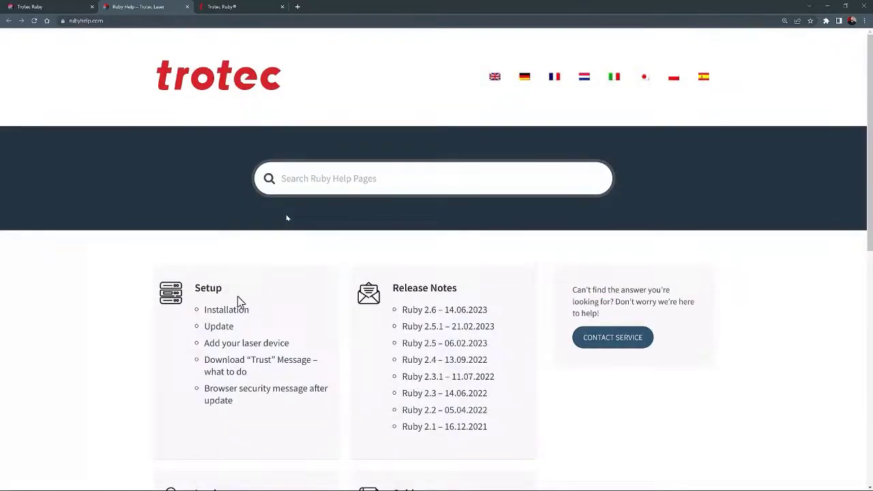
pyautogui.scroll(-4, 240, 302)
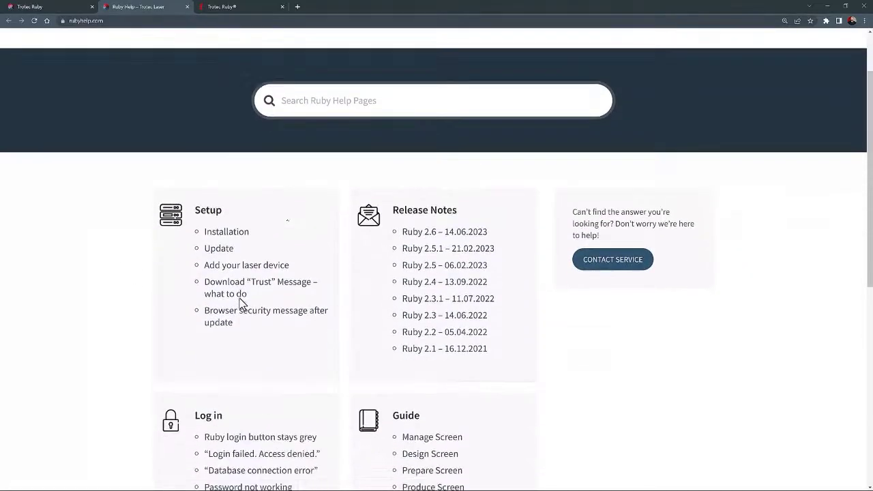
pyautogui.scroll(-1, 259, 303)
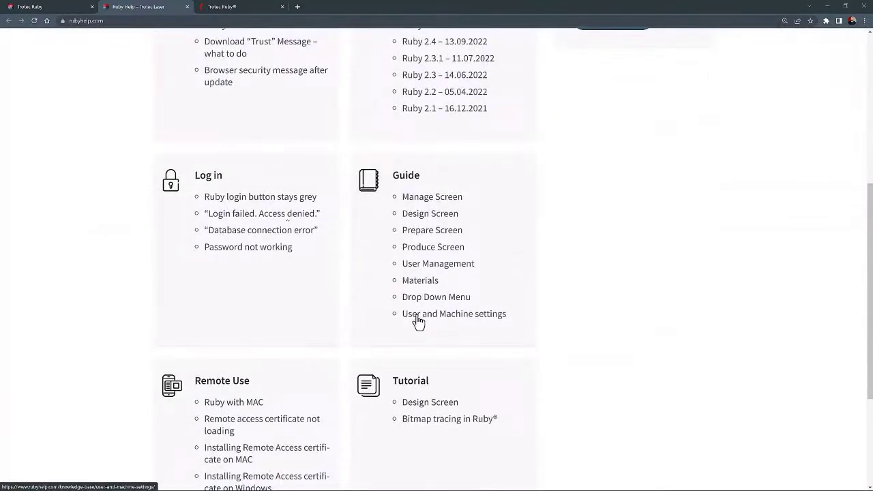
pyautogui.scroll(3, 418, 319)
pyautogui.scroll(2, 413, 310)
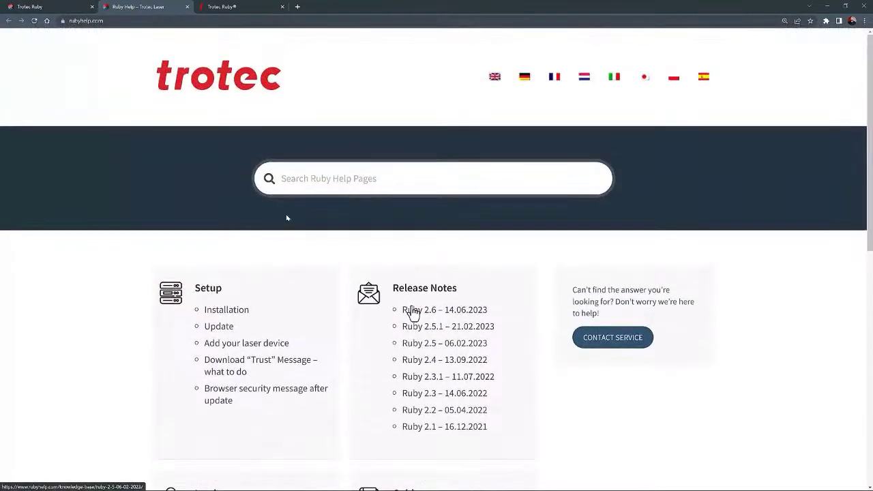
# Step: Switch back to Trotec Ruby and choose the Service file entry
pyautogui.click(55, 13)
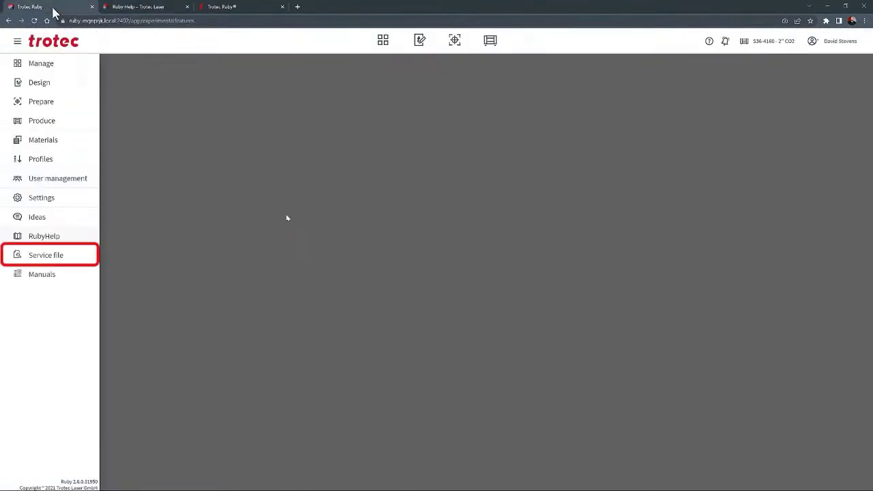
pyautogui.click(45, 262)
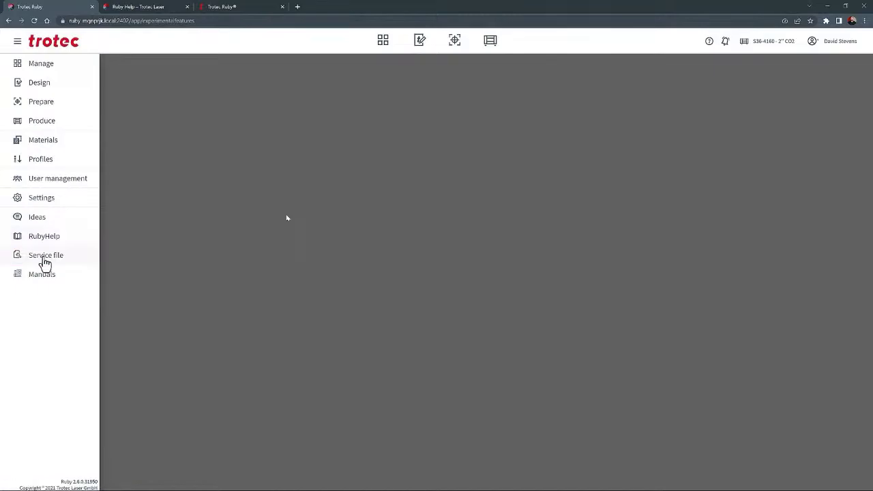